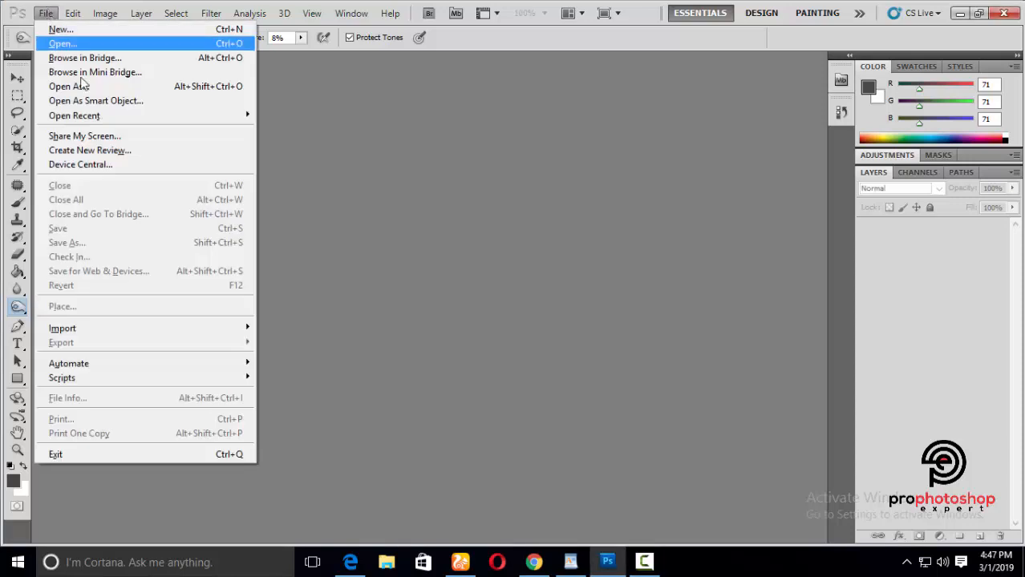
Open the recently used photo DSC_0302.jpg and duplicate its Background layer.
mouse_move(98, 119)
click(305, 116)
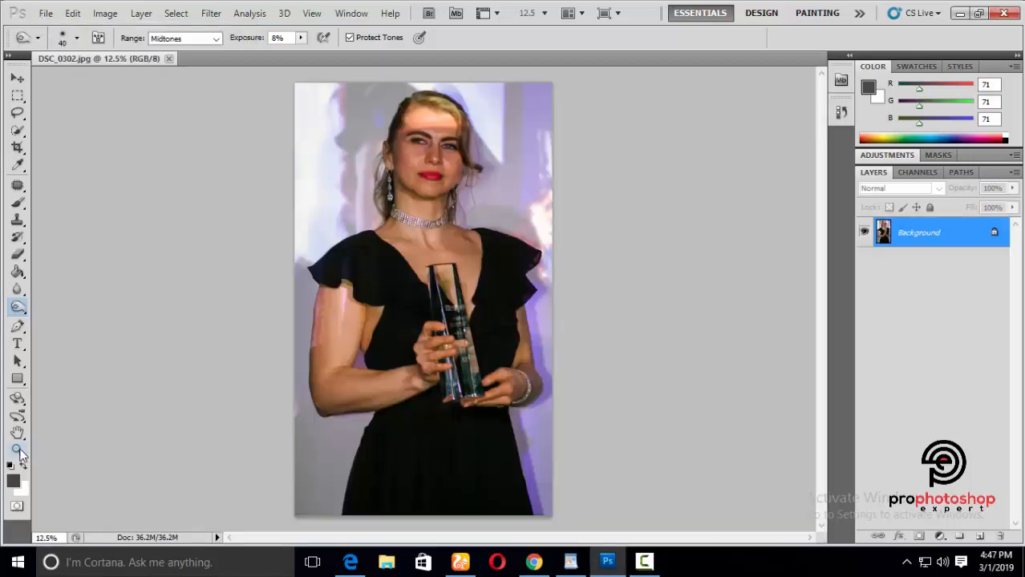
click(17, 450)
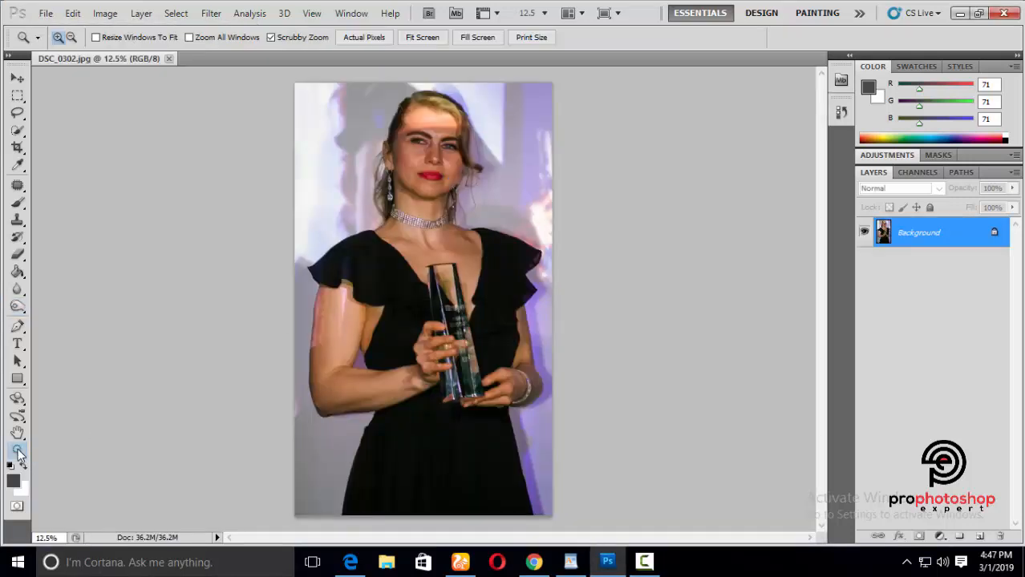
drag(409, 95, 539, 181)
key(ctrl+minus)
key(ctrl+minus)
scroll(620, 207, down, 3)
scroll(620, 208, up, 3)
key(ctrl+j)
scroll(539, 181, down, 2)
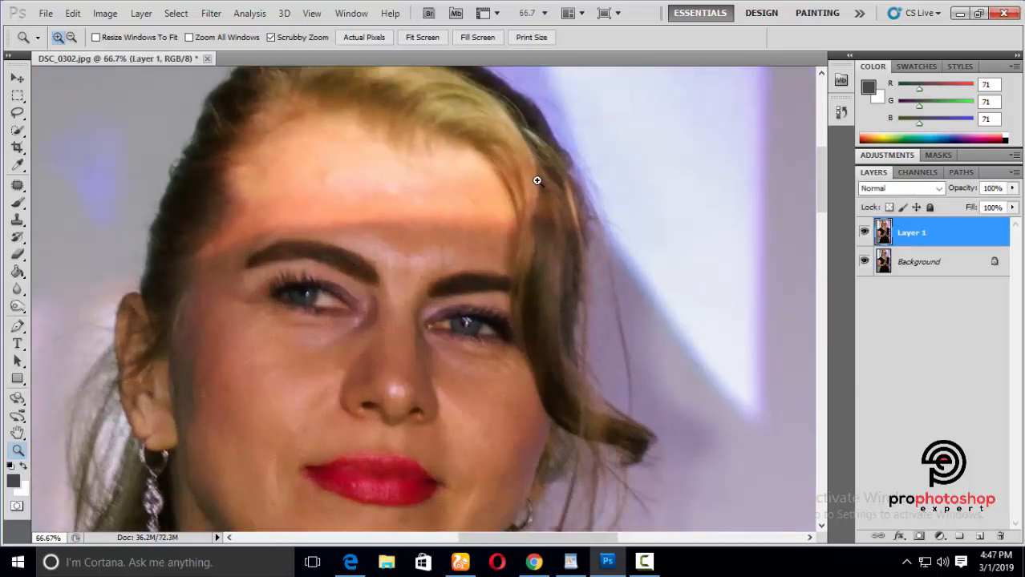
Lasso the woman's overlit forehead and front hair, and copy that area to a new layer.
key(ctrl+minus)
scroll(522, 209, down, 2)
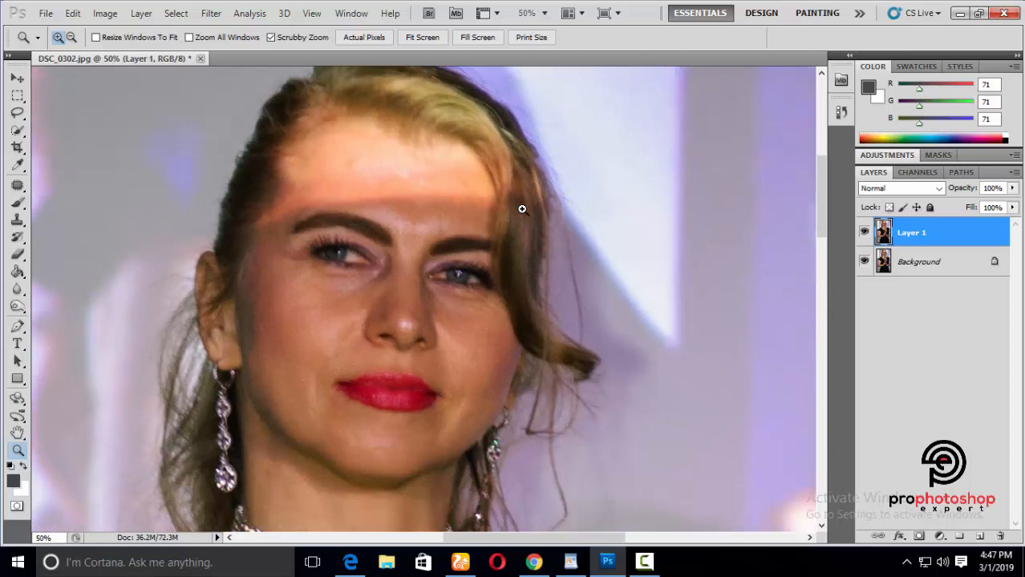
click(18, 112)
scroll(280, 269, up, 2)
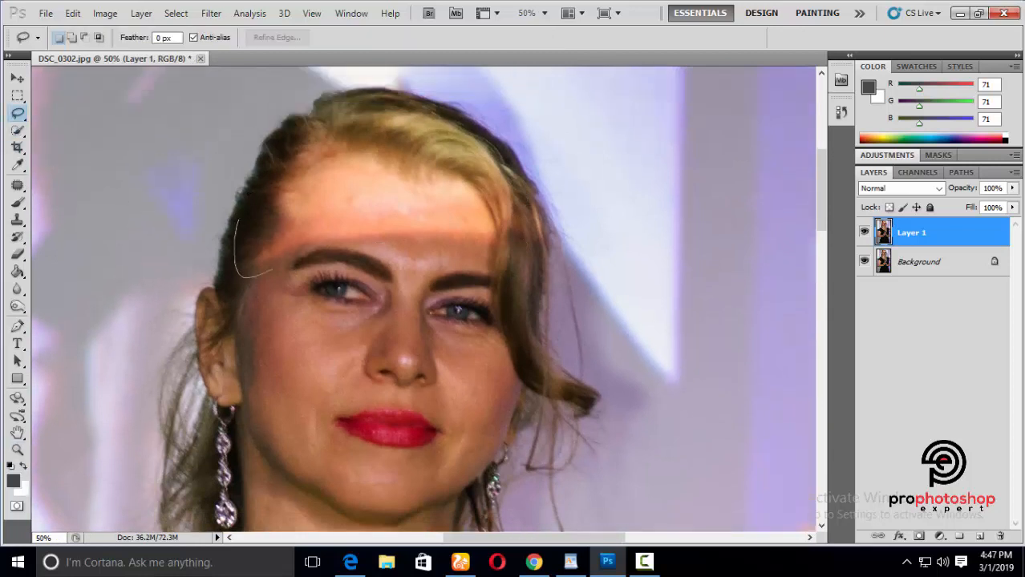
mouse_move(326, 91)
mouse_down()
mouse_move(428, 77)
mouse_move(537, 194)
mouse_up()
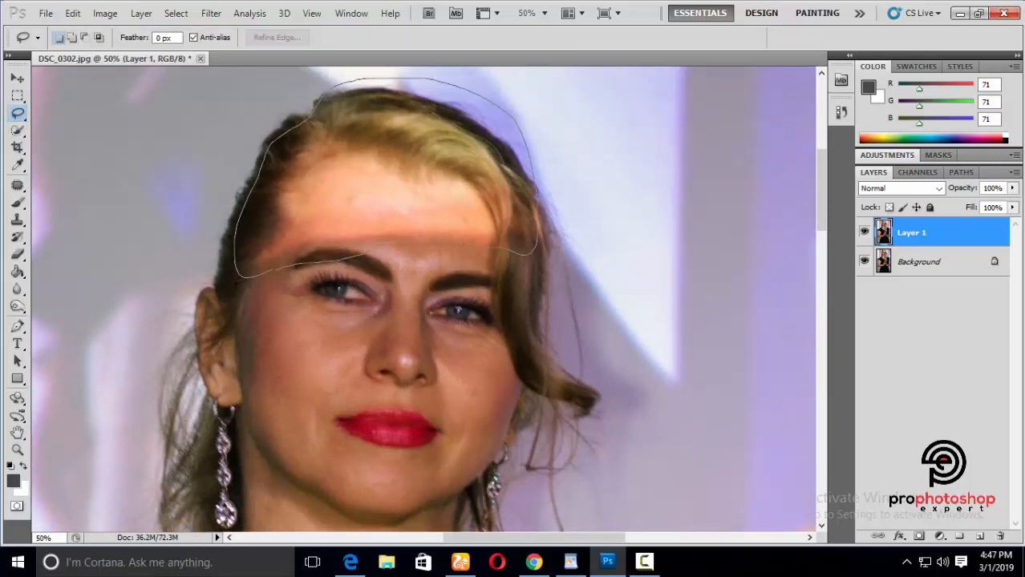
drag(319, 98, 326, 93)
scroll(154, 177, up, 2)
key(ctrl+j)
Darken the copied forehead area with a Curves adjustment.
click(107, 18)
mouse_move(126, 48)
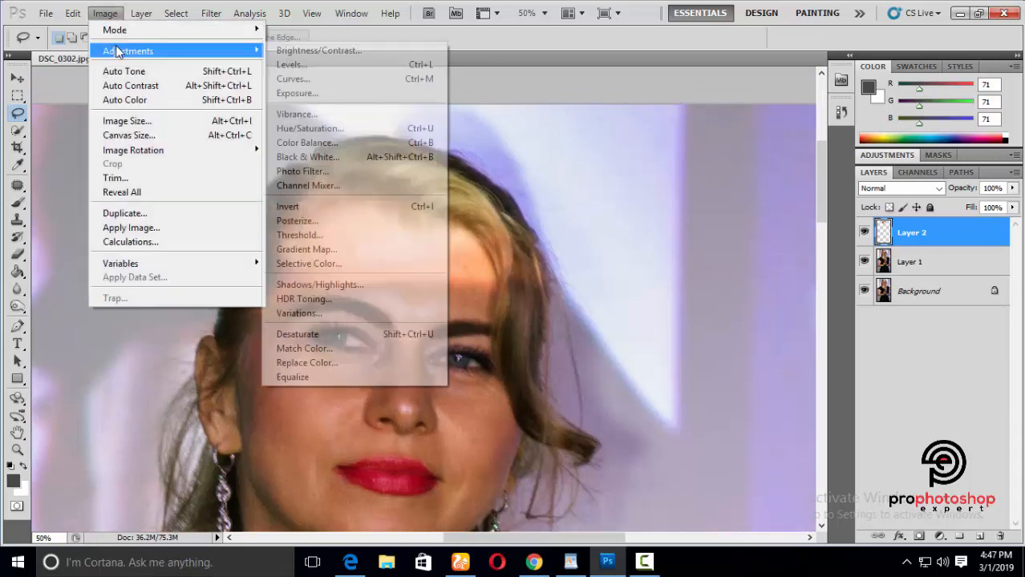
click(288, 76)
drag(801, 182, 801, 197)
click(961, 52)
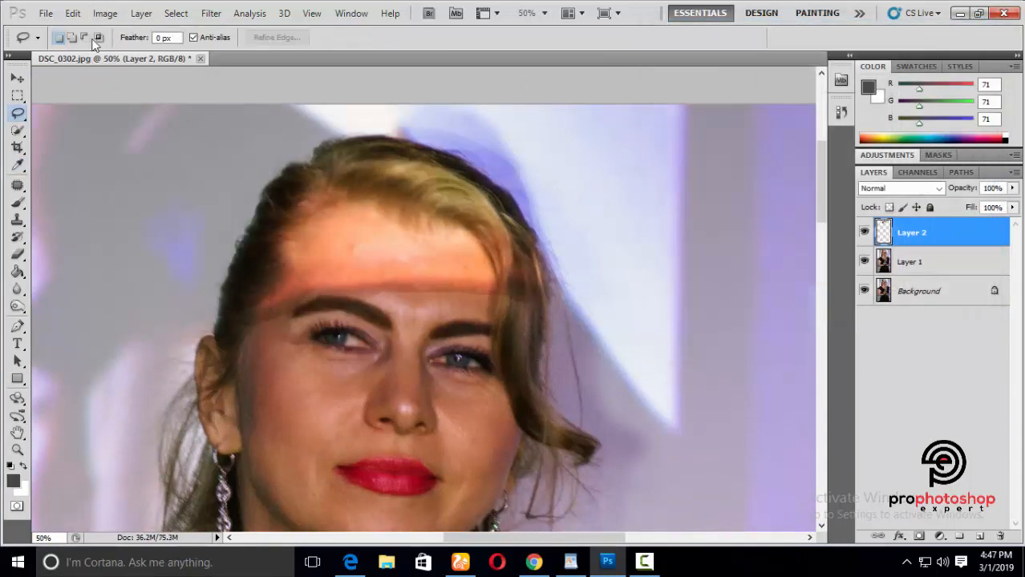
Lower the copied forehead layer's brightness to -18 and reduce its contrast.
click(106, 13)
mouse_move(126, 48)
click(289, 44)
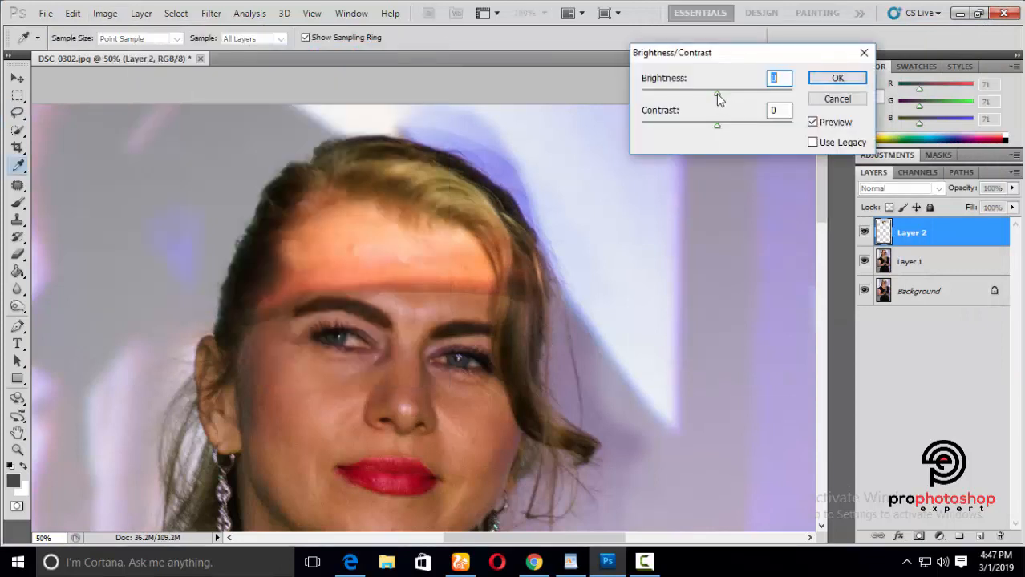
drag(717, 93, 710, 95)
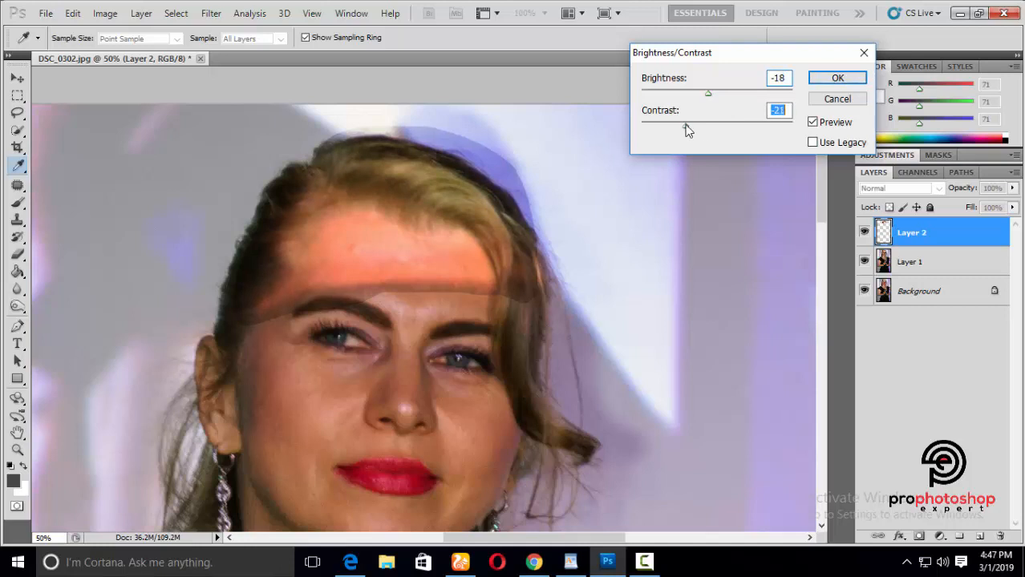
drag(687, 131, 705, 131)
click(837, 78)
Adjust the forehead layer's Hue/Saturation to hue +3 and saturation -25.
click(105, 13)
mouse_move(126, 51)
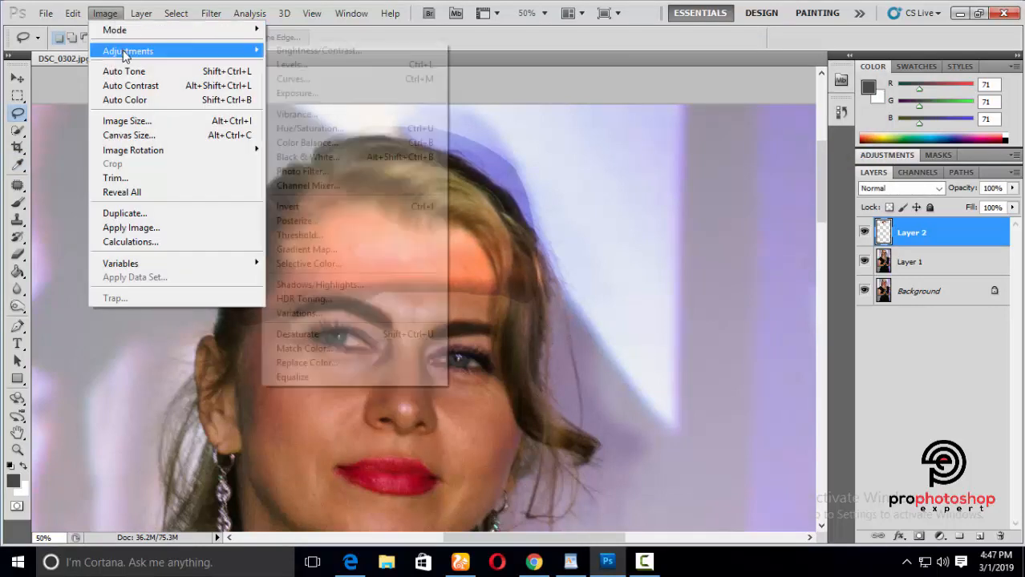
click(305, 128)
drag(683, 202, 673, 205)
drag(681, 168, 684, 165)
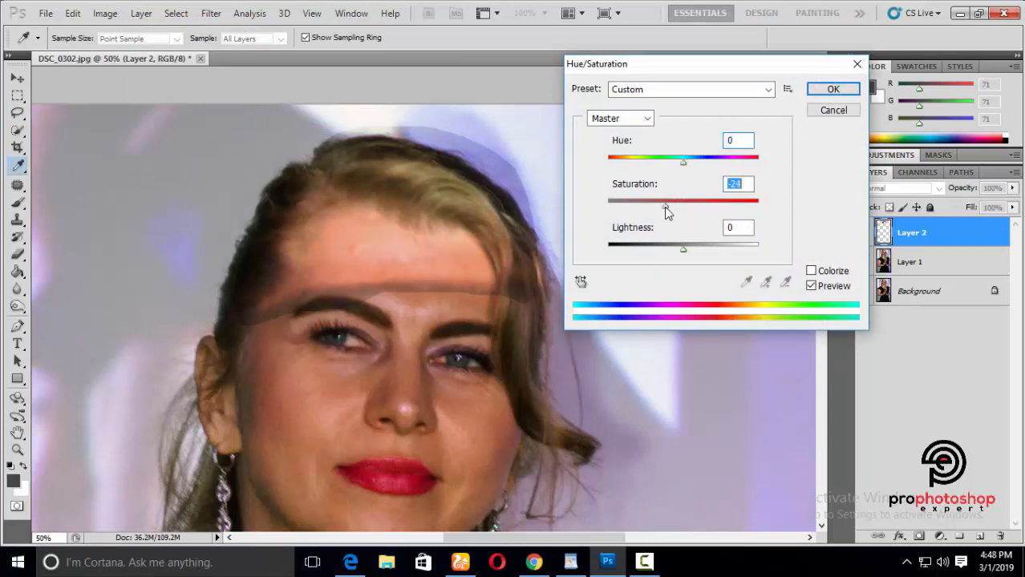
drag(683, 163, 687, 167)
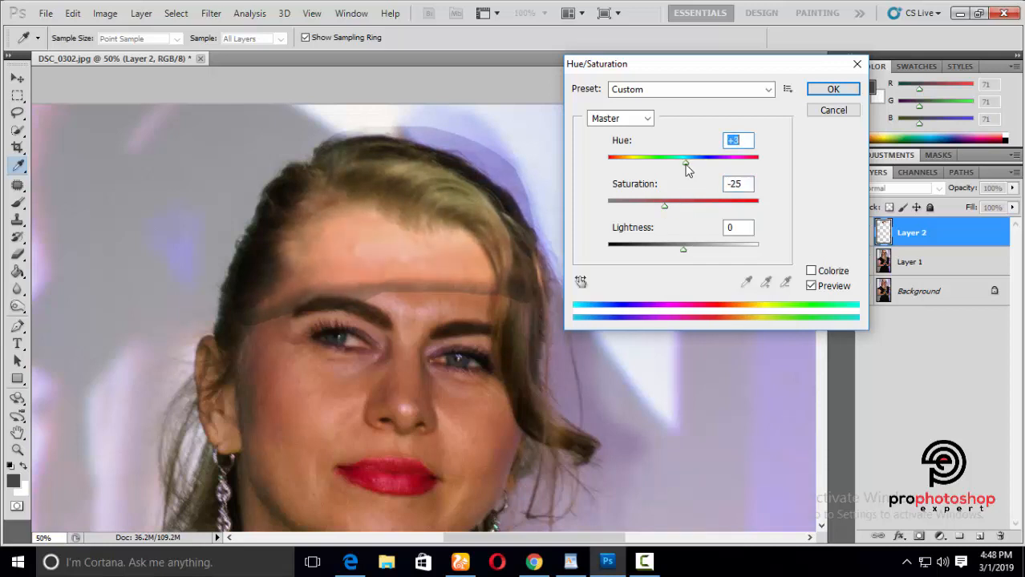
click(833, 89)
key(l)
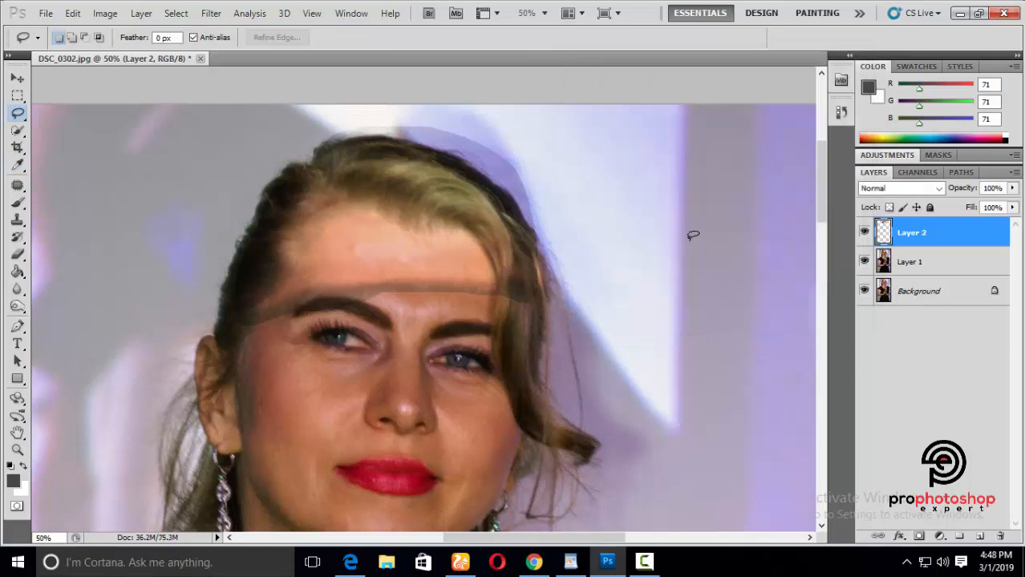
Add a layer mask to the forehead layer and make it black to hide the correction.
scroll(365, 307, up, 2)
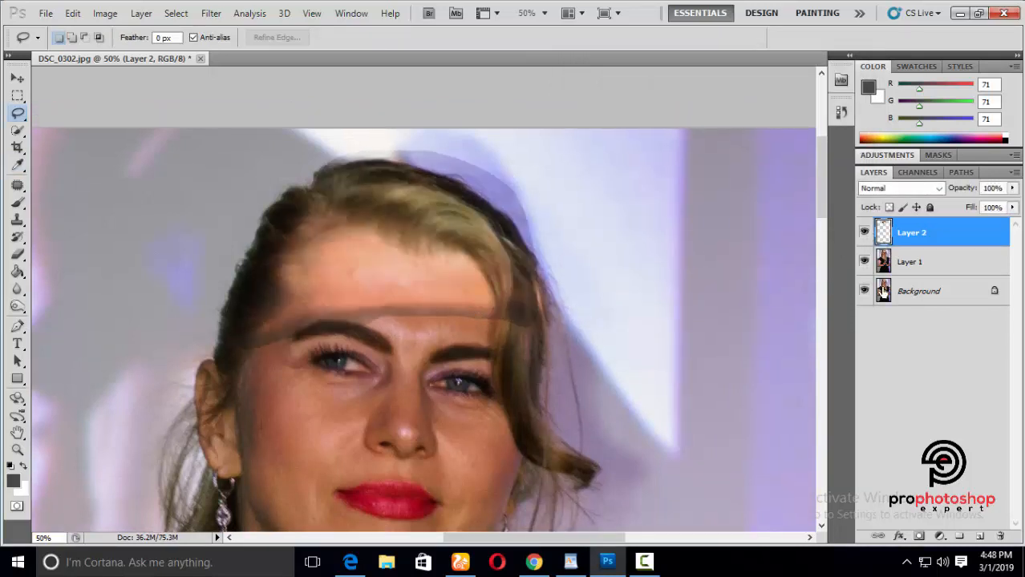
click(917, 537)
ctrl+click(907, 237)
key(Delete)
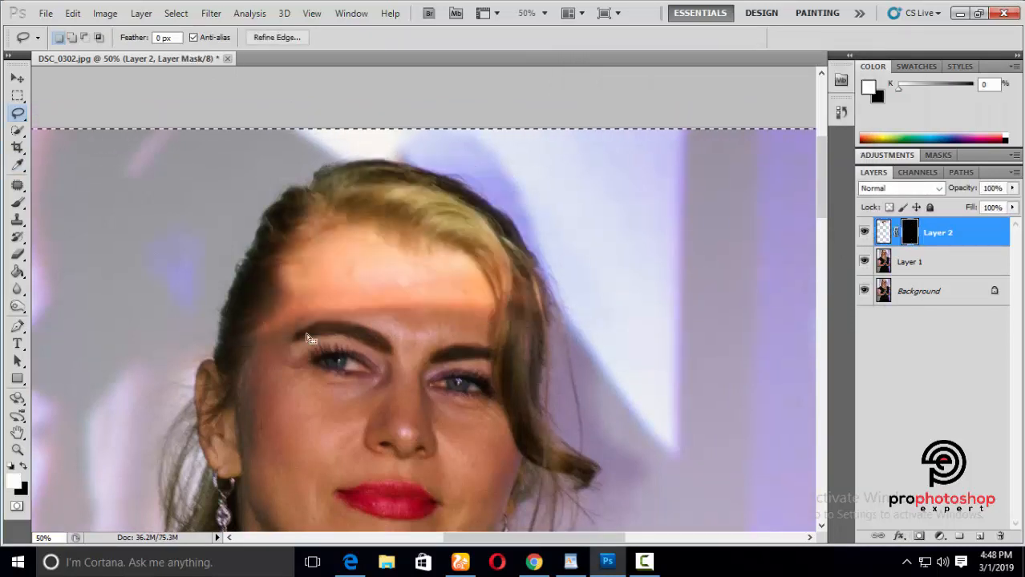
Paint white on the mask at 23% opacity over the forehead to bring back the darkened correction.
click(18, 205)
key(ctrl+plus)
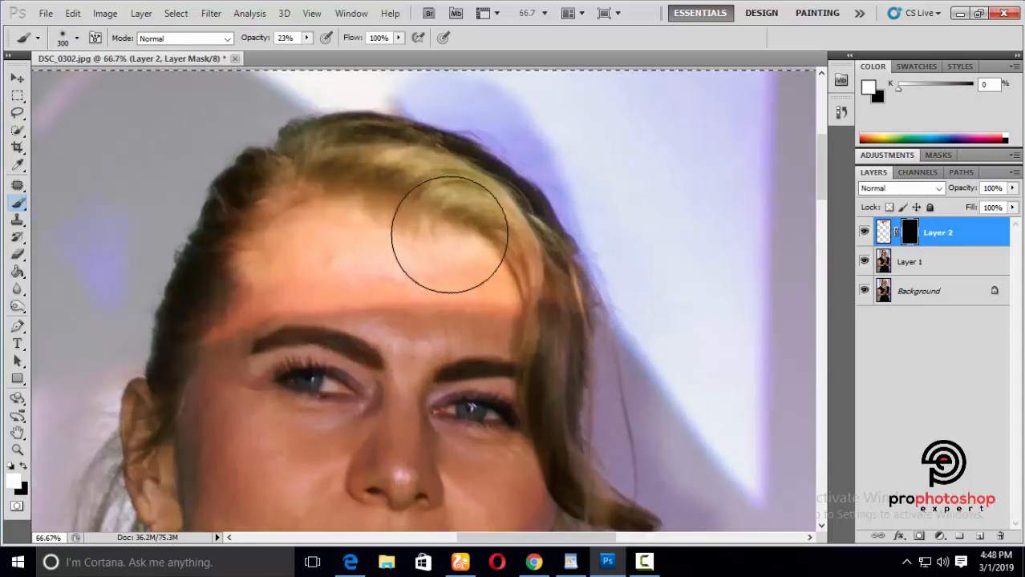
mouse_move(317, 221)
mouse_down()
mouse_move(302, 229)
mouse_move(365, 241)
mouse_up()
key([)
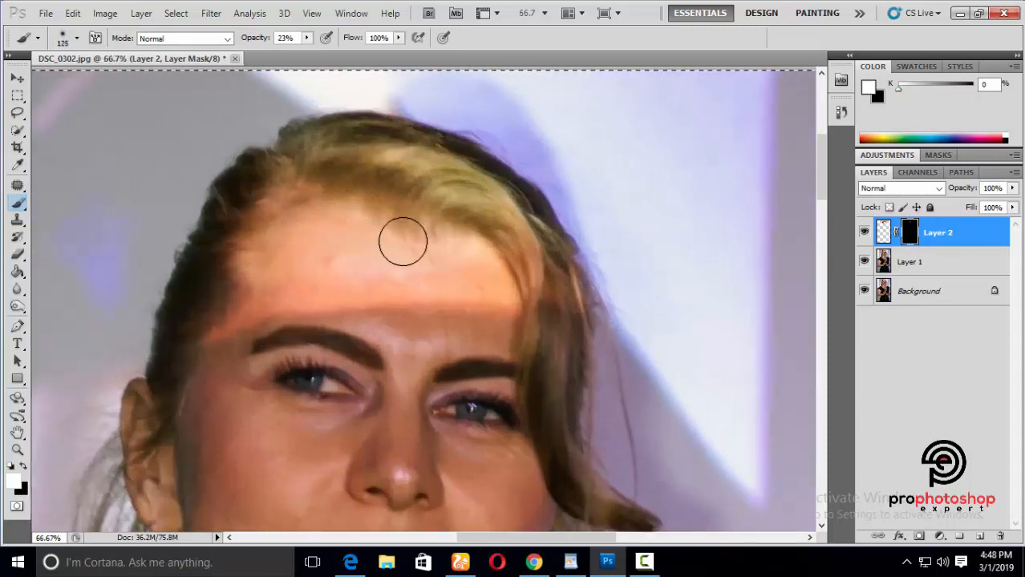
key([)
key(])
key(])
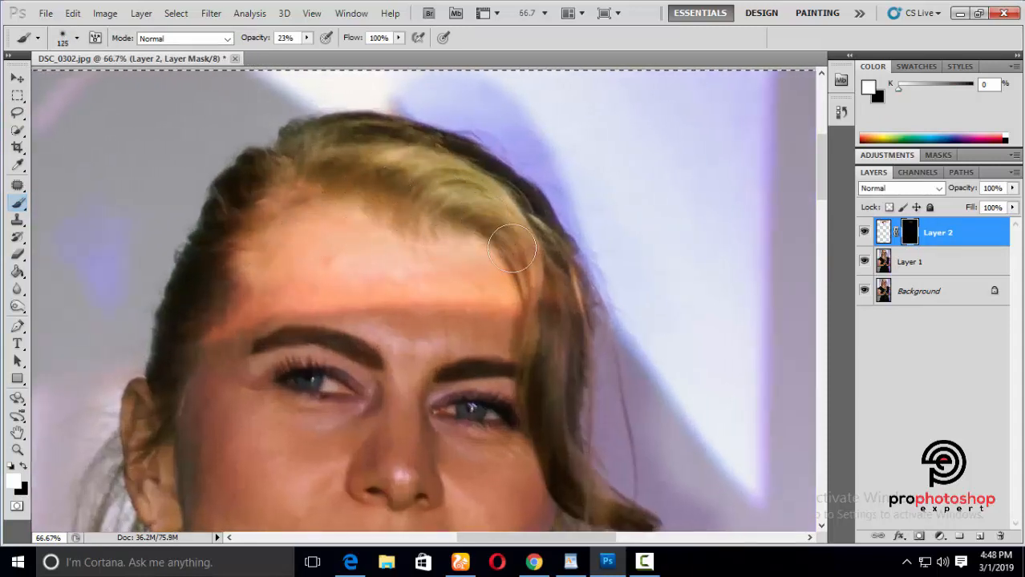
Refine the mask around the forehead's lower edge and centre with brush sizes ranging from 50 to 175 px.
key(bracketleft)
key(bracketleft)
key(bracketleft)
key(bracketleft)
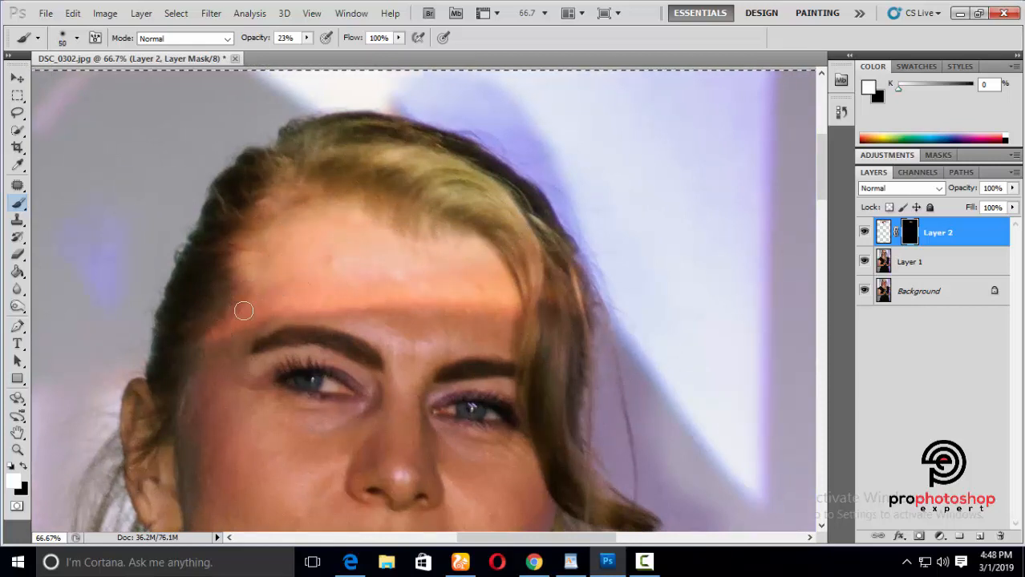
key(bracketright)
key(bracketright)
key(bracketright)
key(bracketright)
key(bracketright)
key(bracketright)
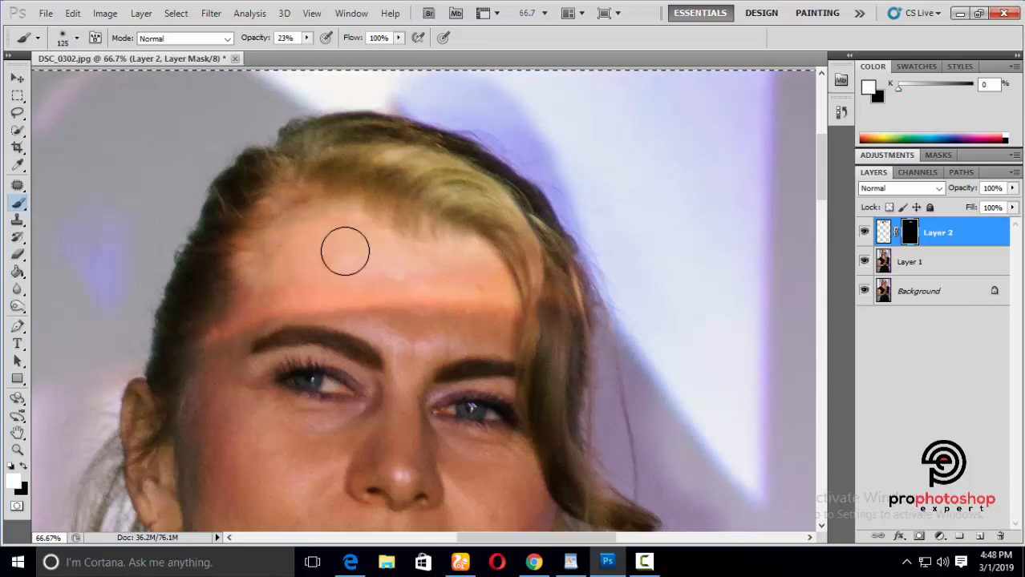
key(bracketright)
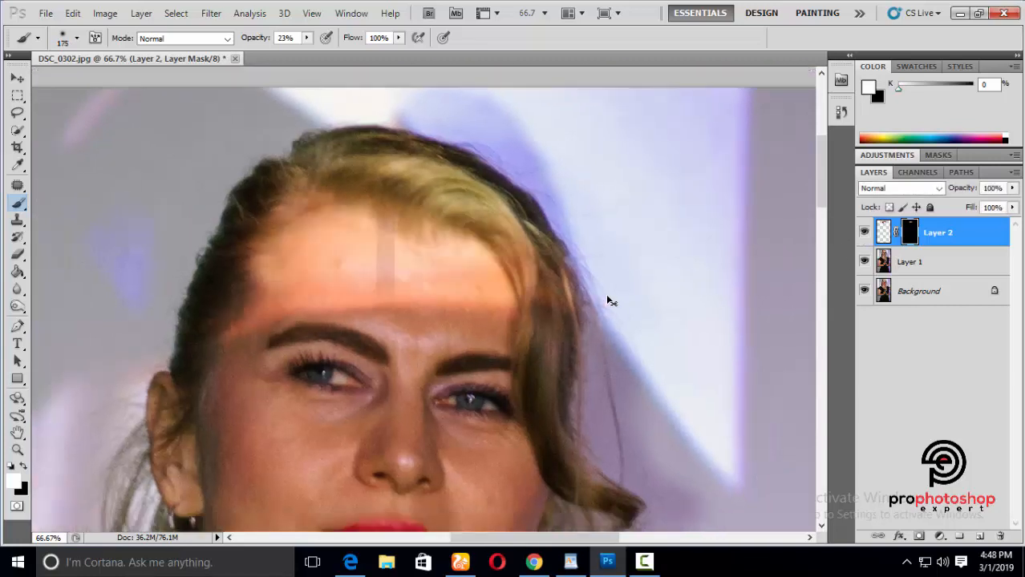
Compare the photo with and without the masked forehead correction, and merge the correction with Layer 1.
scroll(607, 301, down, 3)
scroll(607, 300, up, 2)
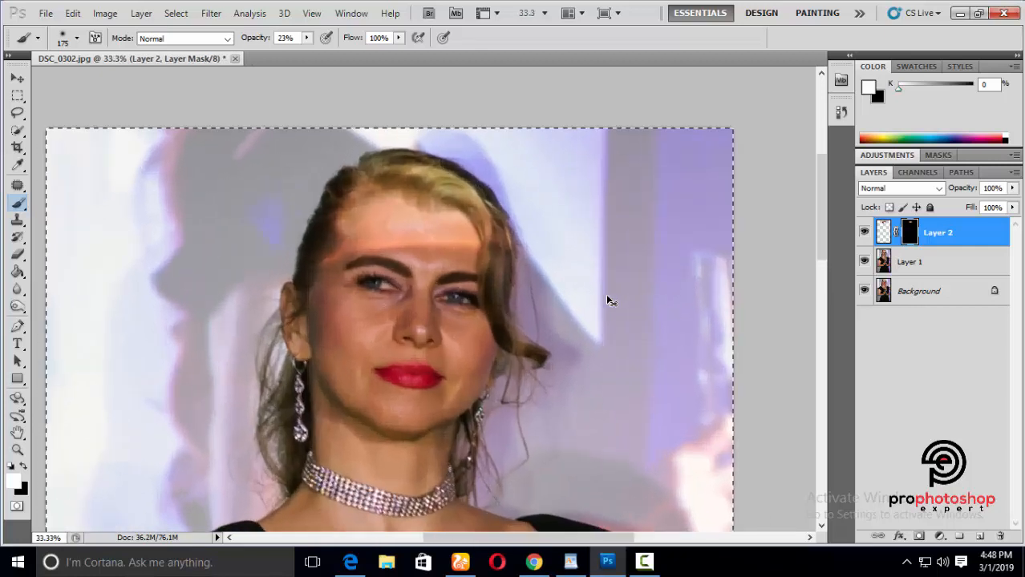
click(864, 232)
click(864, 232)
key(ctrl+minus)
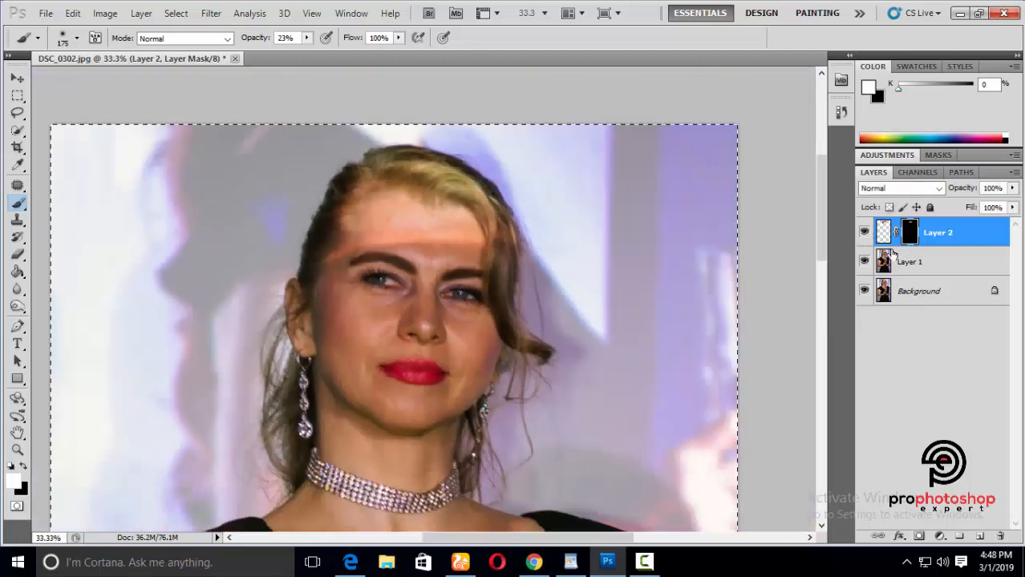
right_click(921, 261)
click(830, 501)
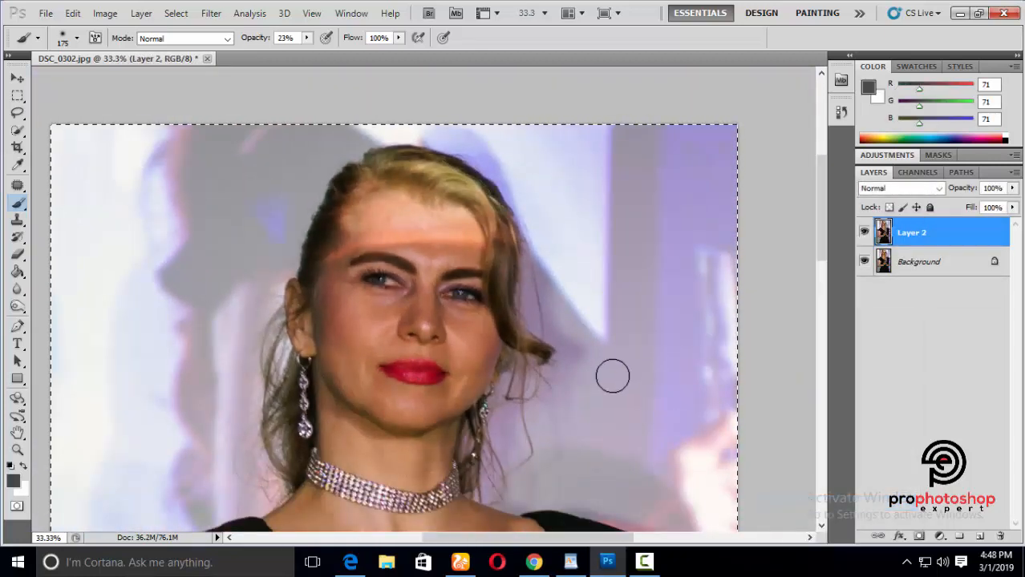
Clear the selection and duplicate the merged layer.
click(18, 96)
click(279, 96)
key(ctrl+plus)
key(ctrl+j)
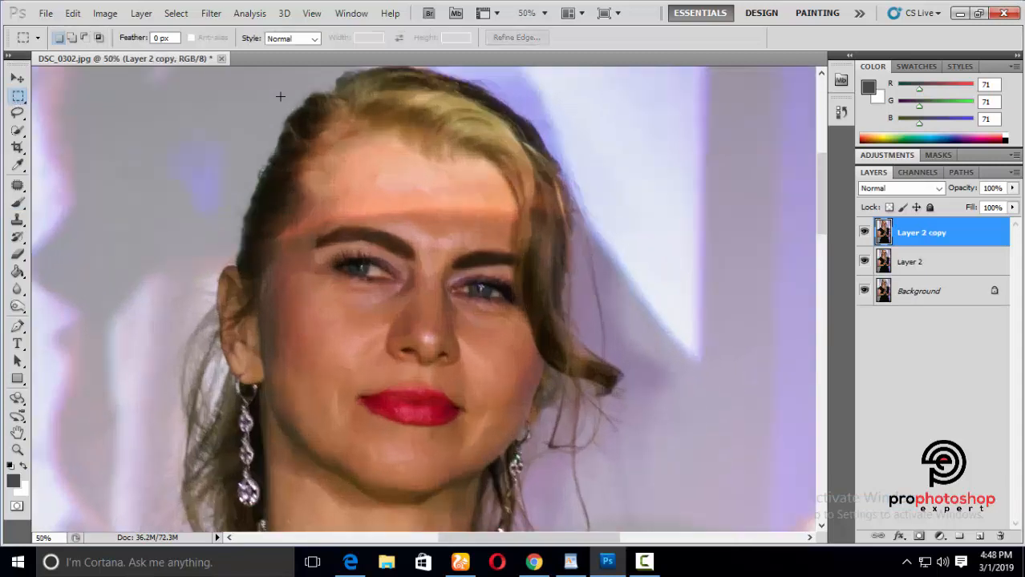
key(ctrl+plus)
key(ctrl+minus)
click(105, 12)
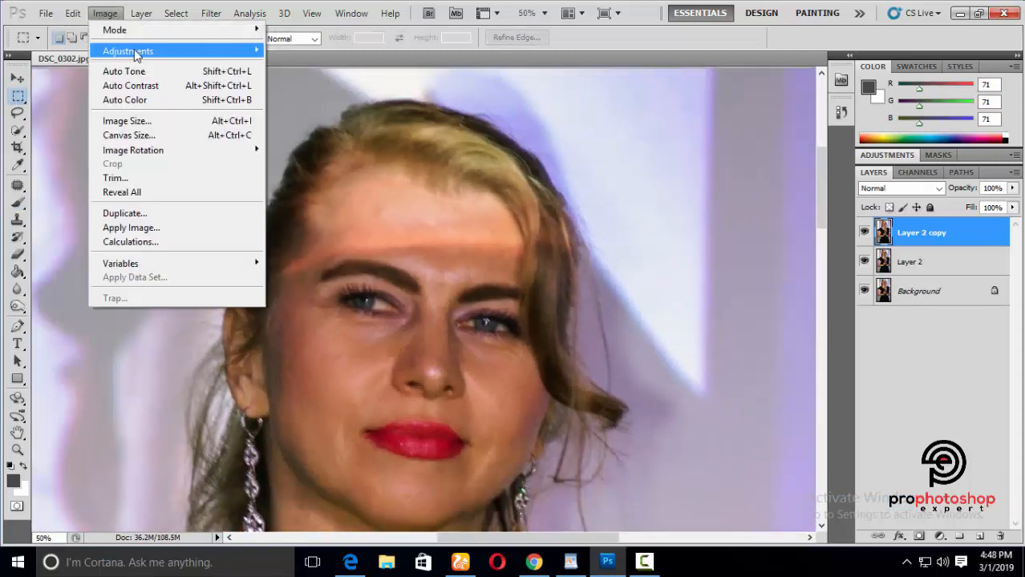
mouse_move(140, 51)
click(312, 51)
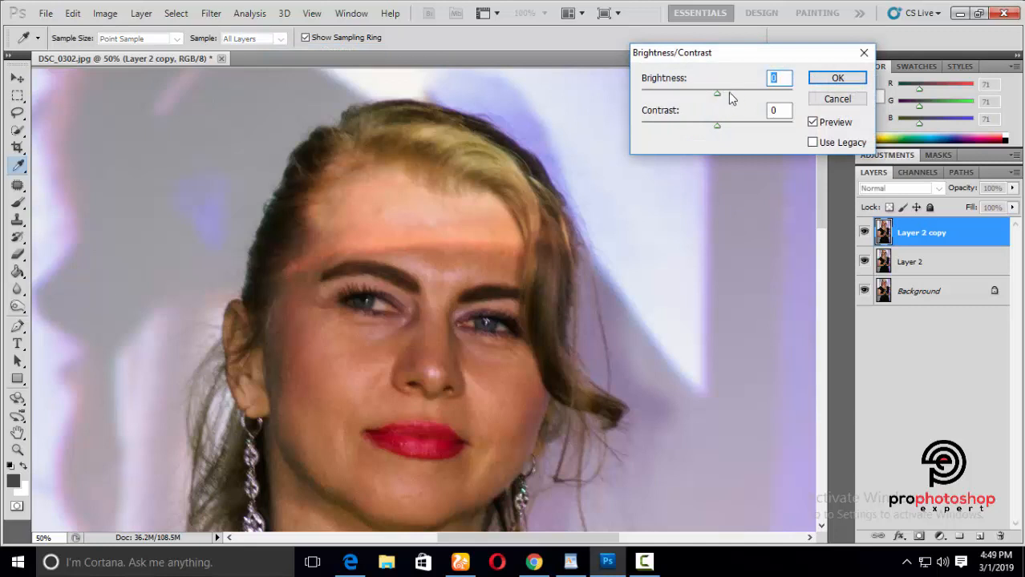
drag(732, 98, 730, 91)
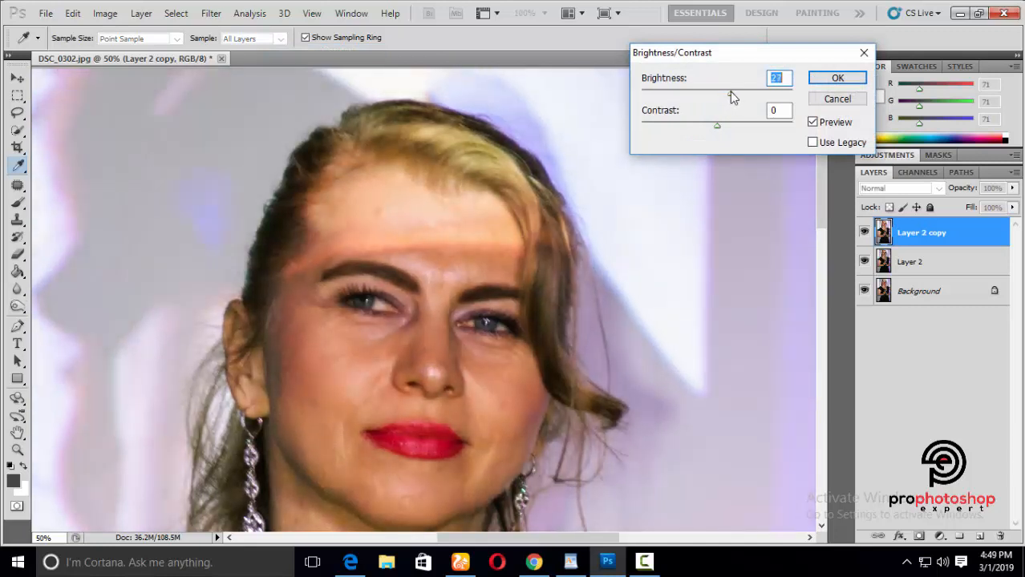
click(836, 100)
Lasso the forehead and front hair above the eyebrows and copy that area to its own layer.
click(16, 112)
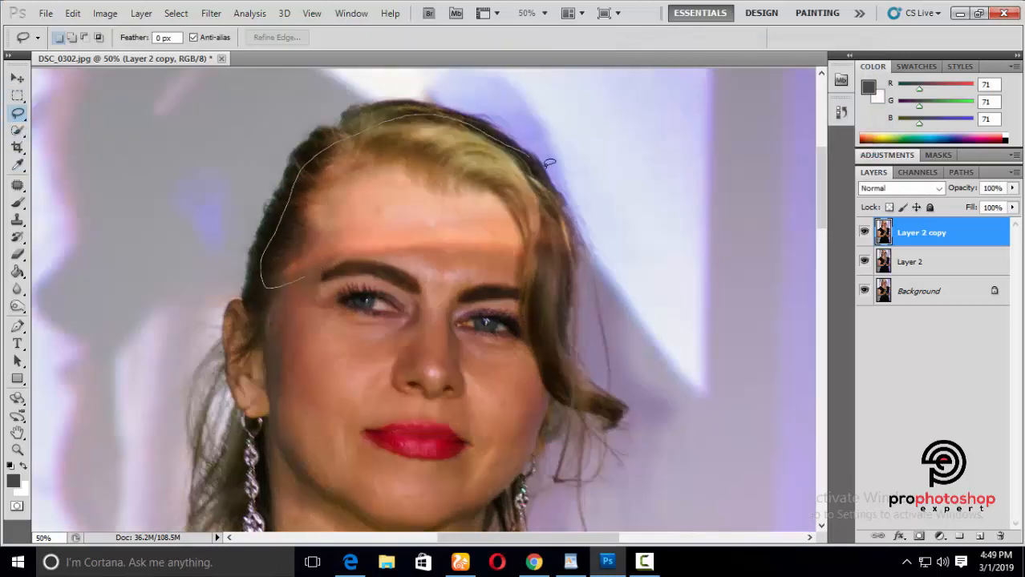
drag(398, 255, 309, 275)
key(ctrl+j)
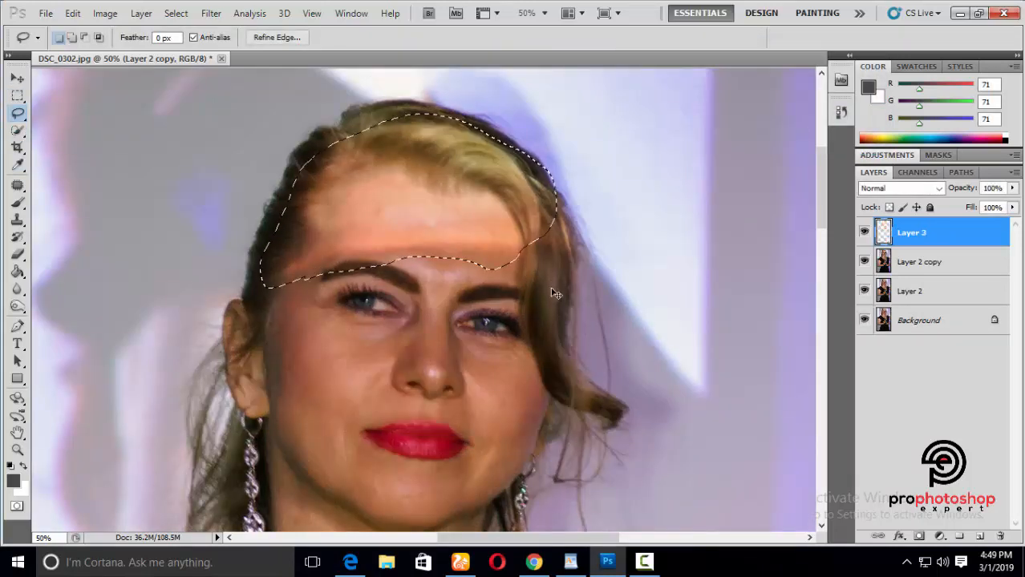
Raise the brightness of Layer 2 copy to 23 and compare the result with and without the forehead layer.
click(922, 264)
click(105, 14)
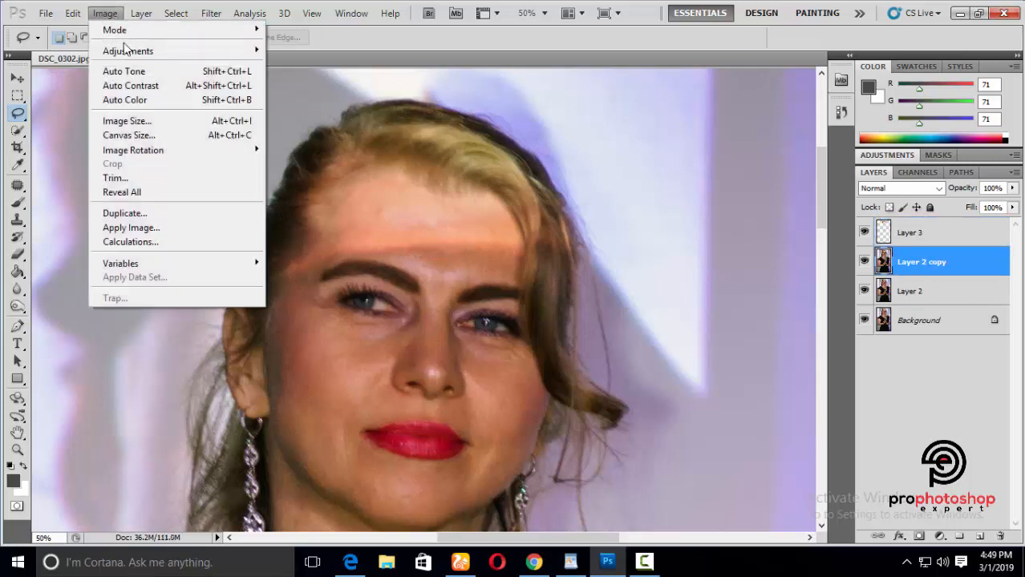
mouse_move(240, 51)
click(332, 49)
drag(717, 93, 728, 93)
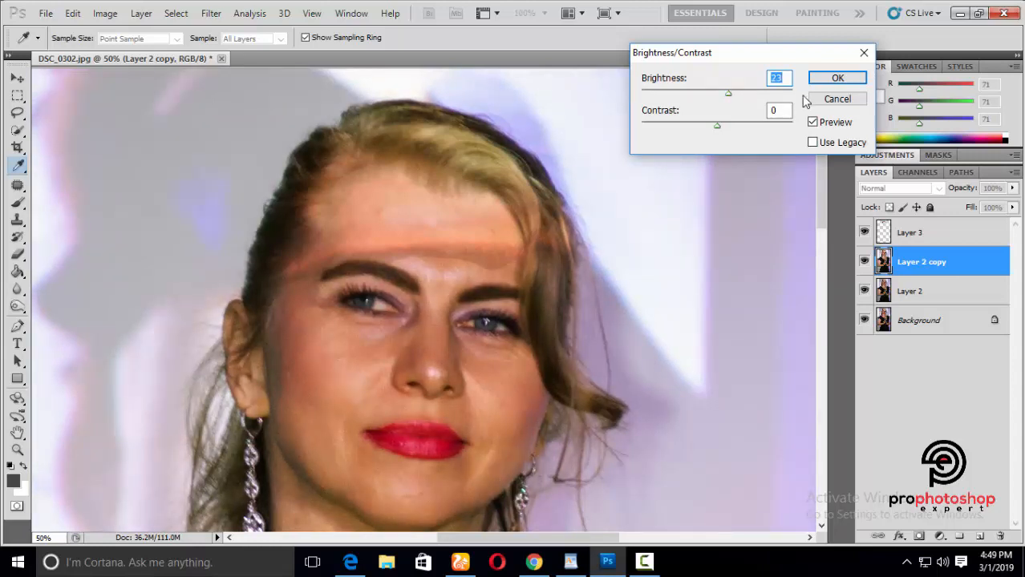
click(837, 78)
key(l)
click(864, 232)
click(864, 232)
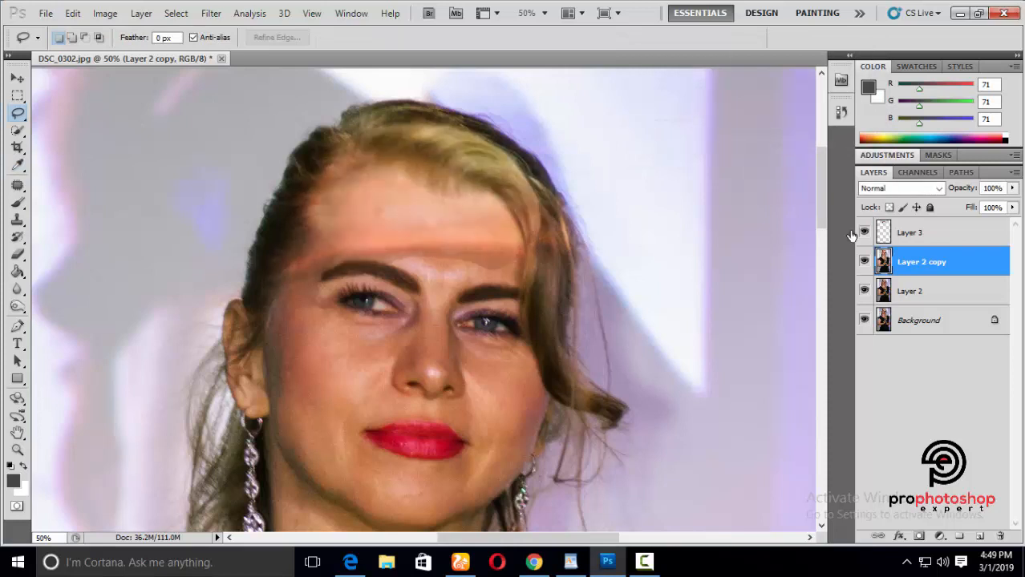
Erase the hard lower edge of the Layer 3 forehead patch above both eyebrows with an 80 px eraser.
scroll(587, 263, up, 1)
scroll(380, 249, up, 1)
click(17, 255)
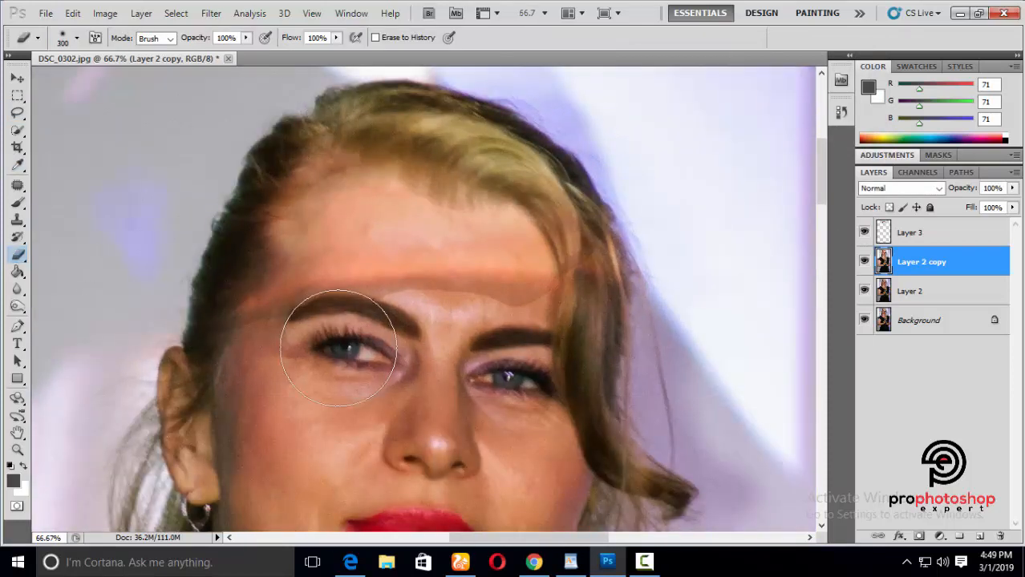
mouse_move(253, 328)
mouse_down()
mouse_move(331, 308)
mouse_move(302, 313)
mouse_move(411, 312)
mouse_up()
click(930, 234)
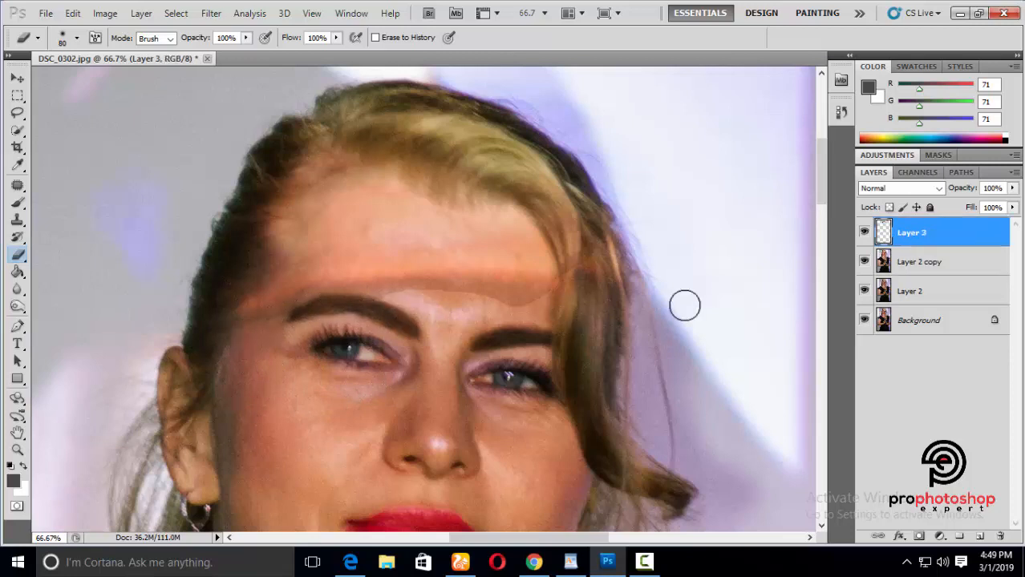
scroll(231, 337, down, 1)
mouse_move(256, 315)
mouse_down()
mouse_move(320, 291)
mouse_move(397, 295)
mouse_up()
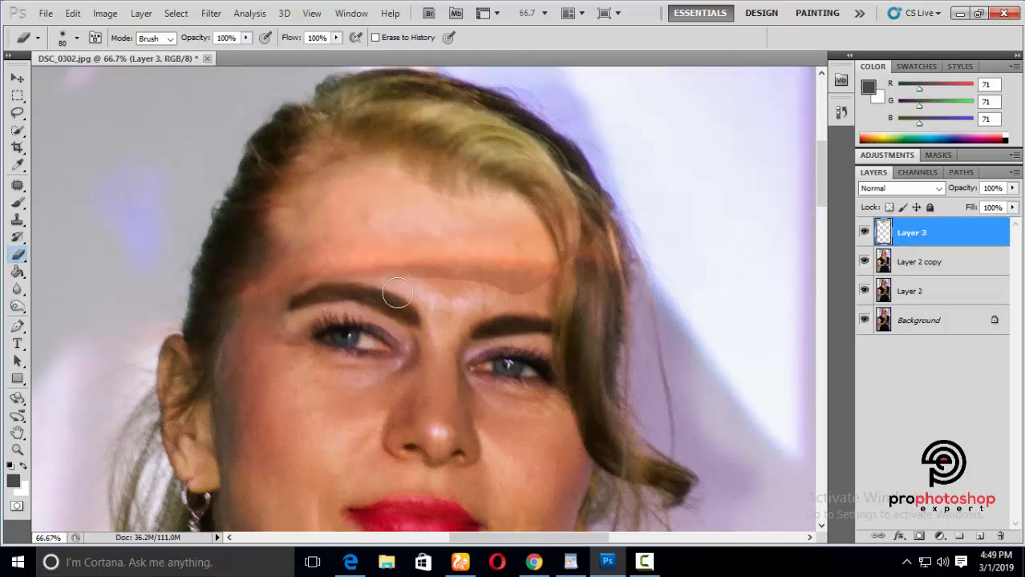
drag(497, 297, 557, 285)
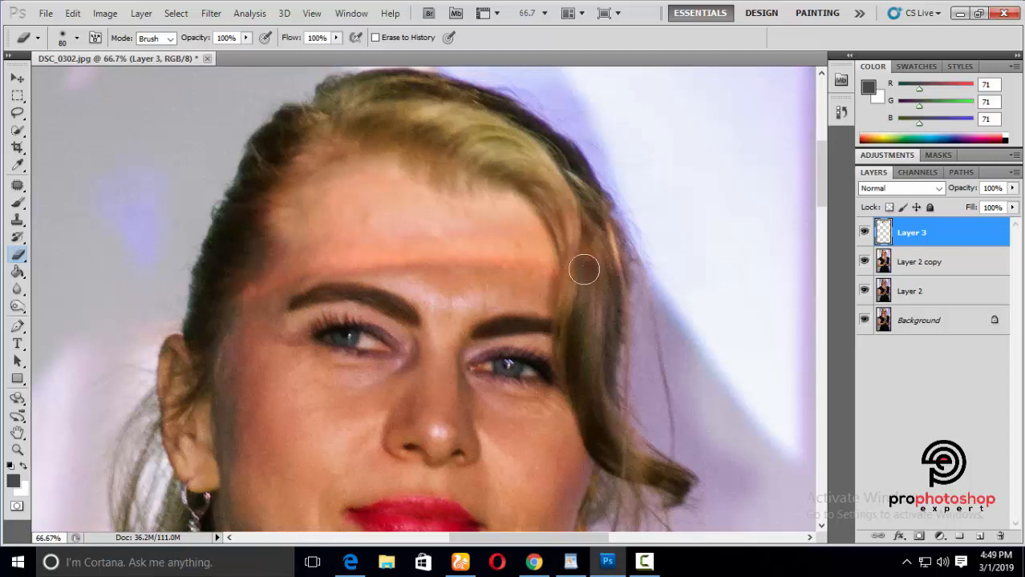
key(bracketright)
key(bracketright)
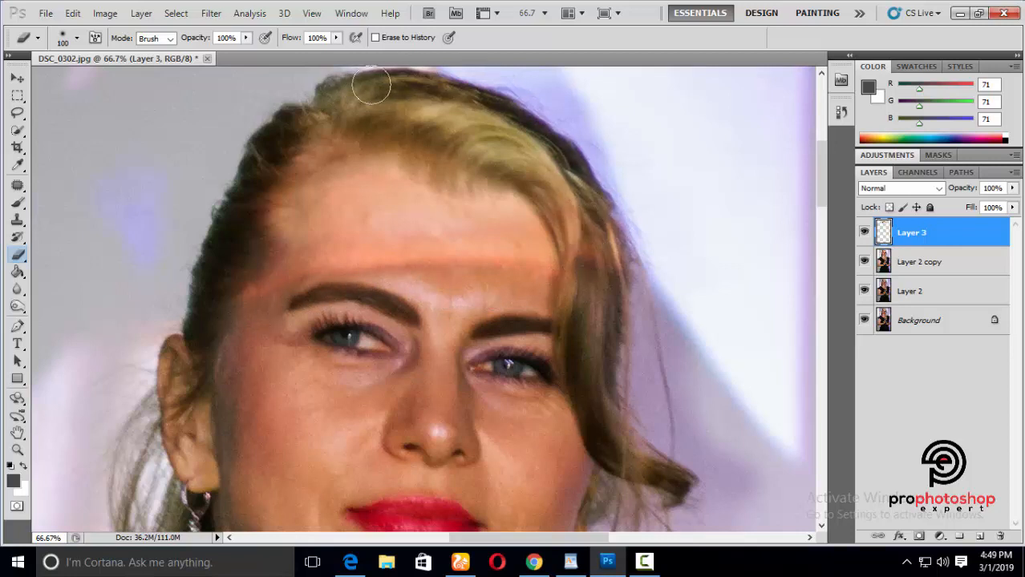
Compare the photo with and without the Layer 3 forehead patch and examine how the edge blends.
click(864, 234)
click(864, 234)
click(864, 234)
click(865, 233)
key(bracketleft)
key(bracketleft)
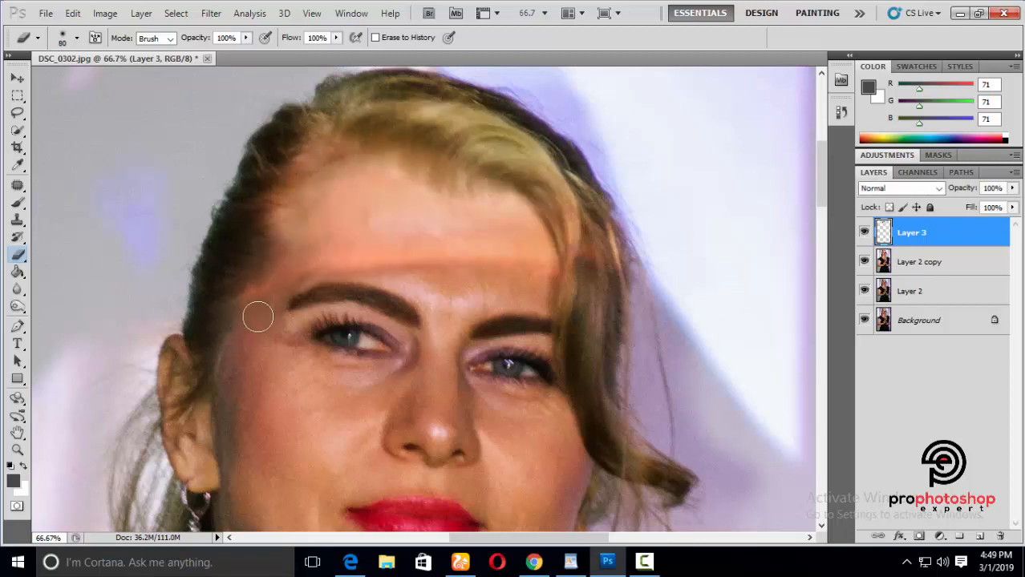
scroll(532, 320, down, 4)
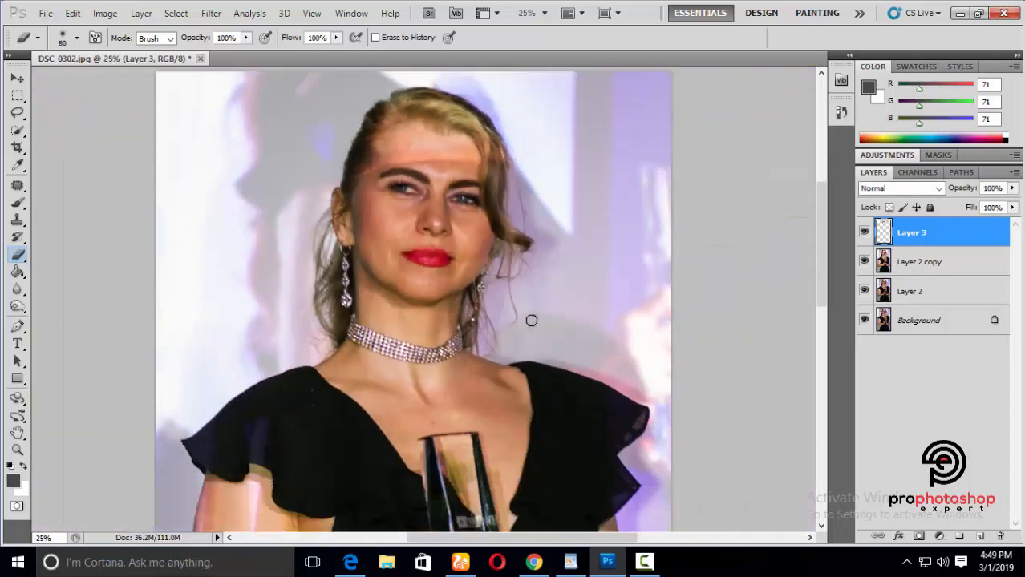
scroll(531, 321, up, 1)
scroll(531, 320, up, 2)
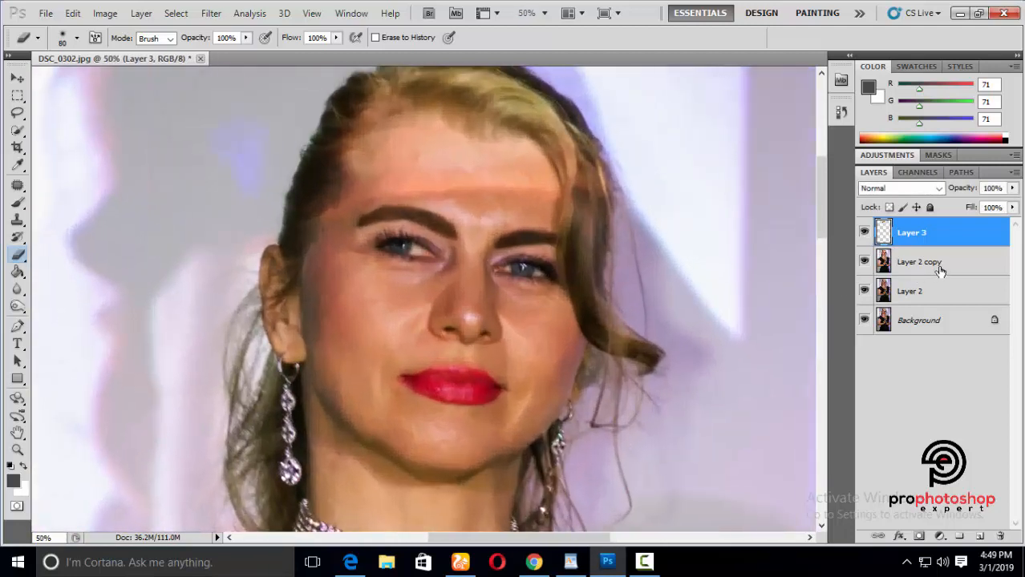
Duplicate Layer 2 copy and slightly lift the duplicate's midtones with Curves.
click(918, 261)
key(ctrl+j)
click(105, 14)
mouse_move(132, 51)
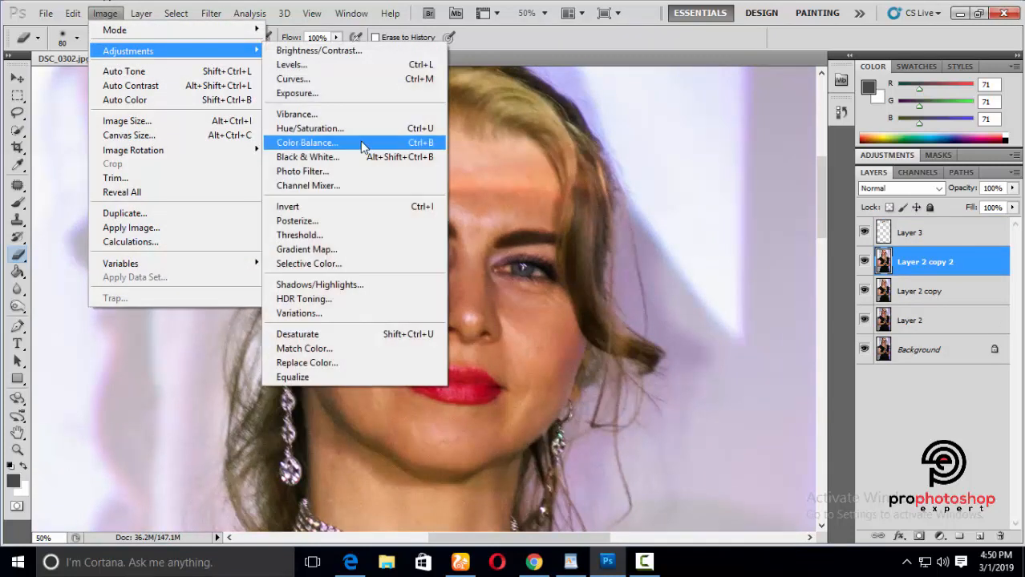
click(293, 78)
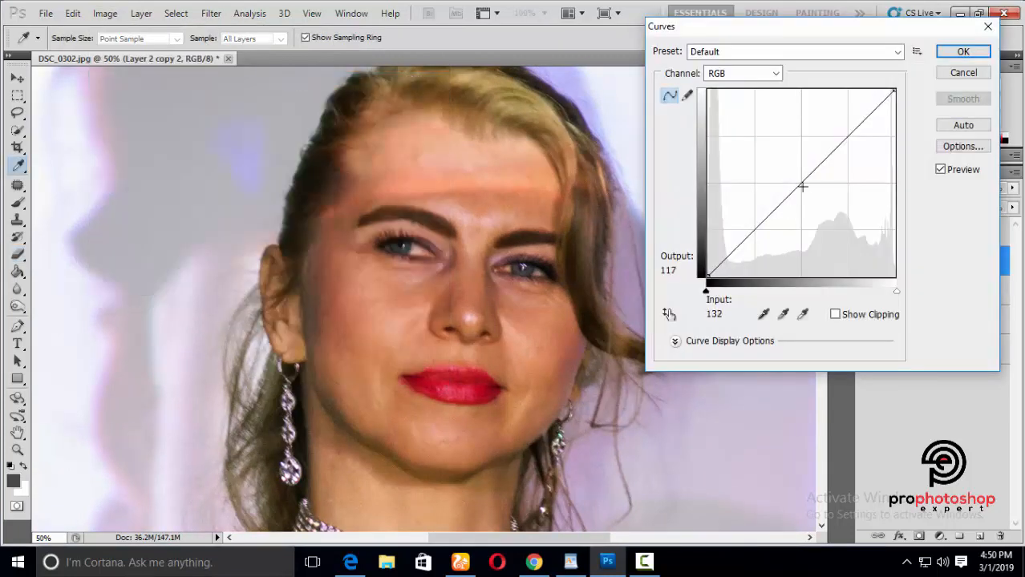
drag(802, 186, 801, 170)
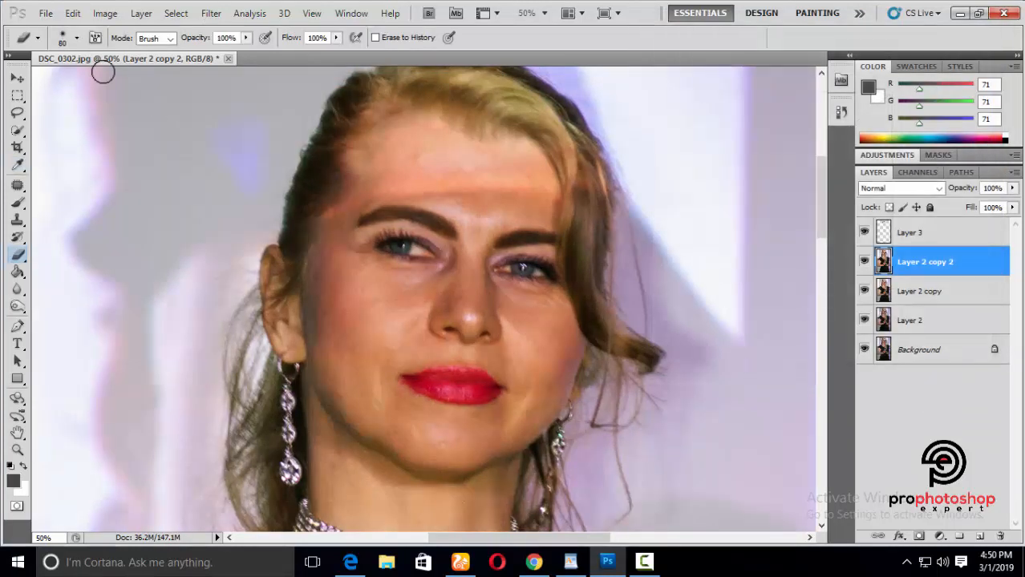
Raise the brightness of Layer 2 copy 2 to 17 and compare the photo with and without that layer.
click(105, 13)
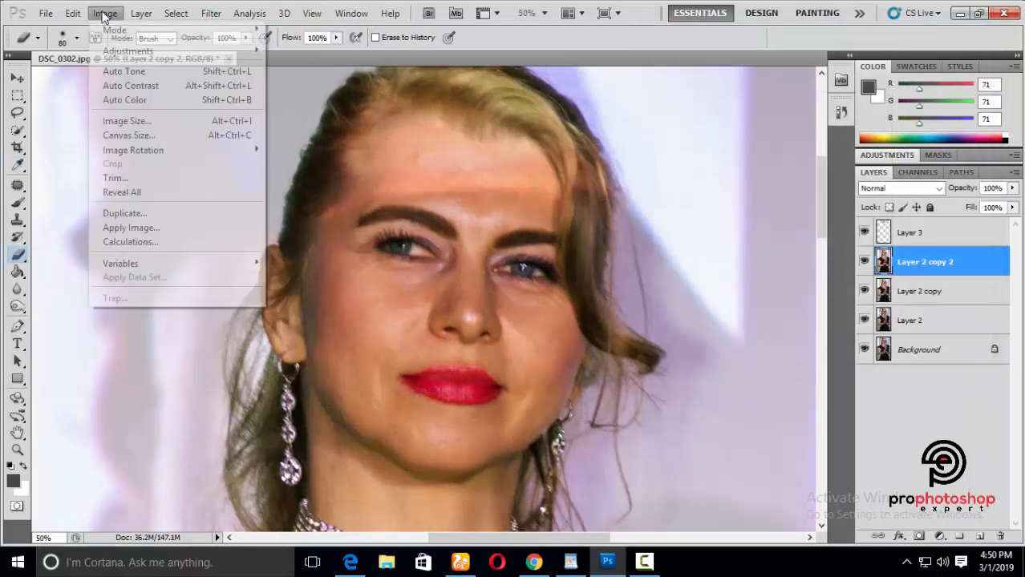
mouse_move(149, 41)
click(481, 41)
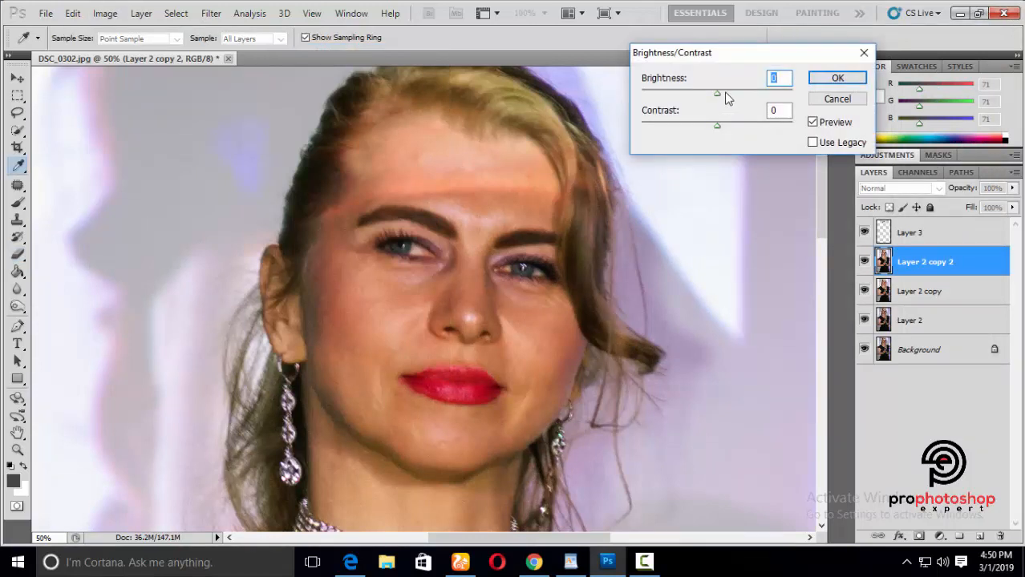
click(725, 94)
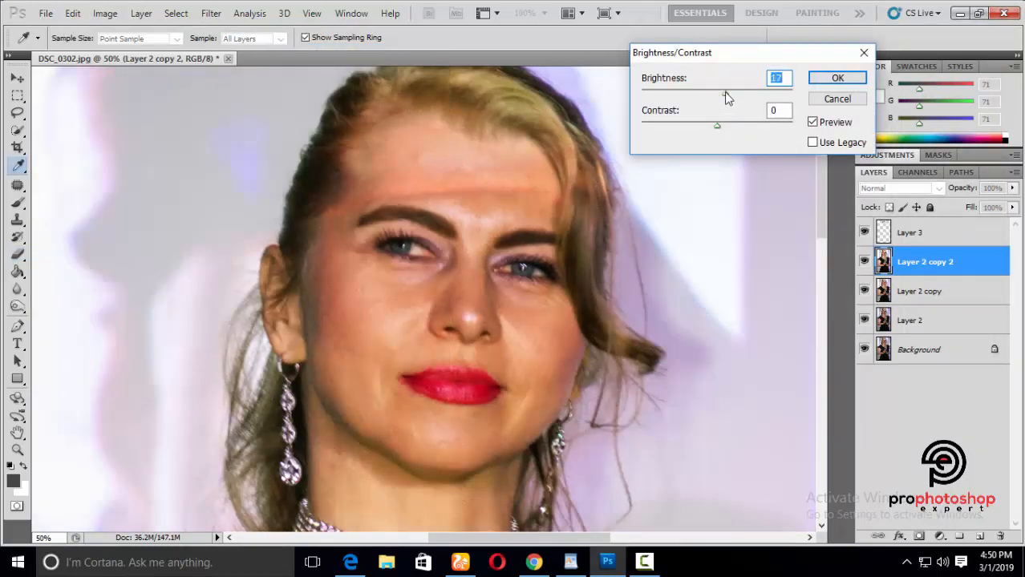
click(839, 80)
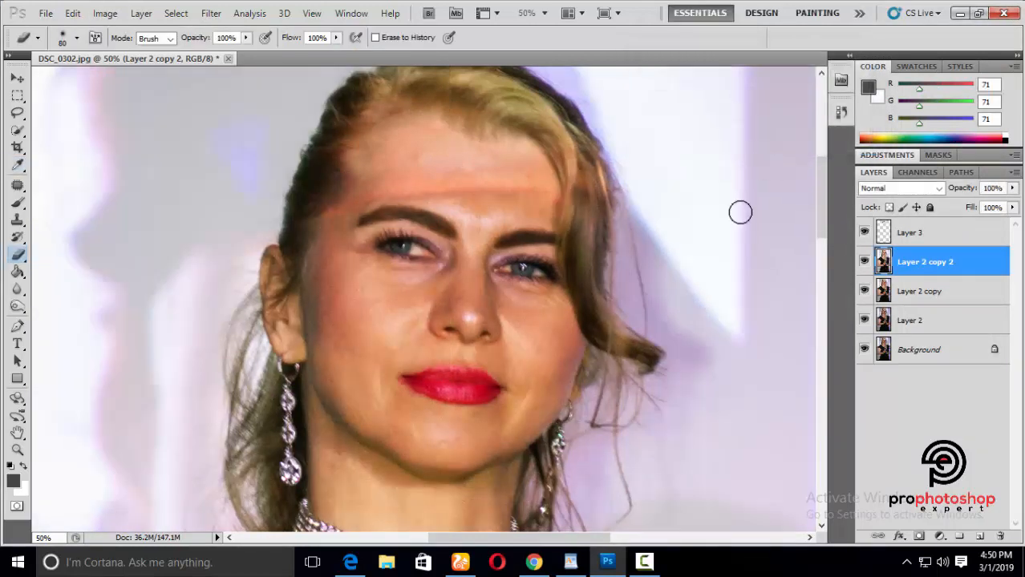
click(865, 262)
click(865, 262)
Merge the Layer 3 forehead patch with Layer 2 copy 2 and duplicate the merged layer for patching.
ctrl+click(926, 233)
right_click(926, 238)
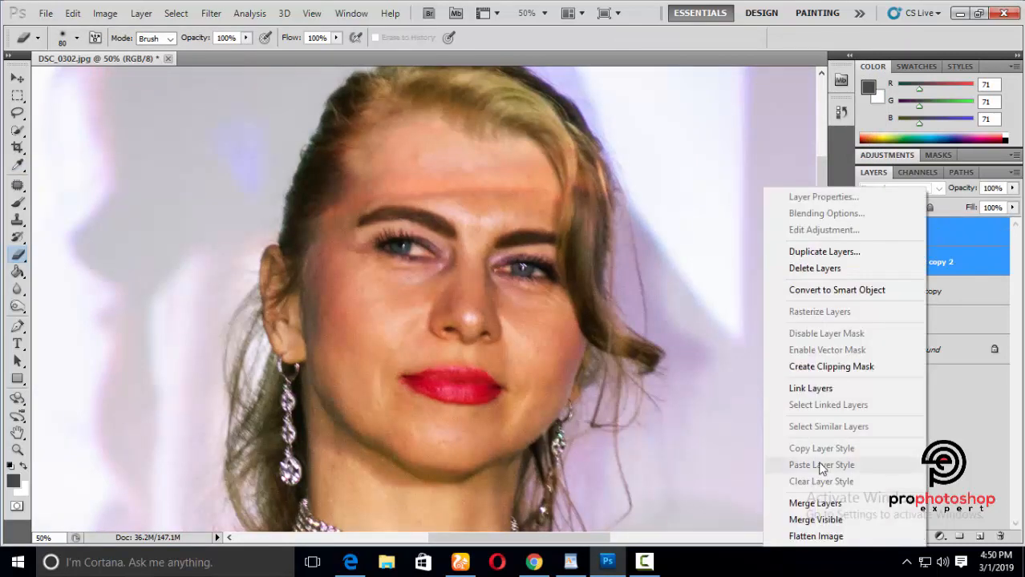
click(790, 502)
scroll(586, 405, up, 2)
key(ctrl+plus)
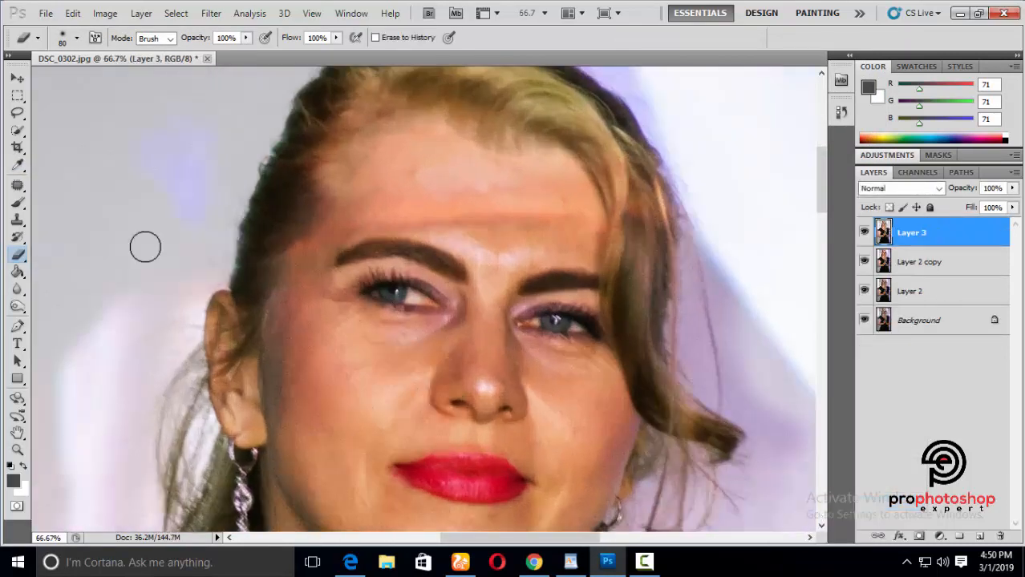
click(18, 186)
key(ctrl+j)
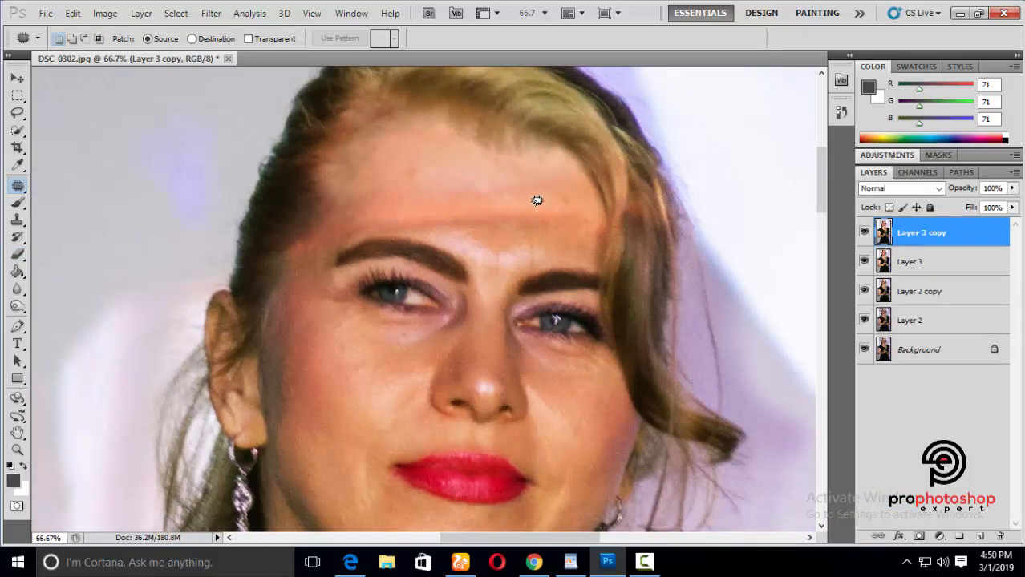
Patch the shadow line between the eyebrows and above the eyebrow nearest the hair strand with clean forehead skin.
drag(536, 230, 542, 178)
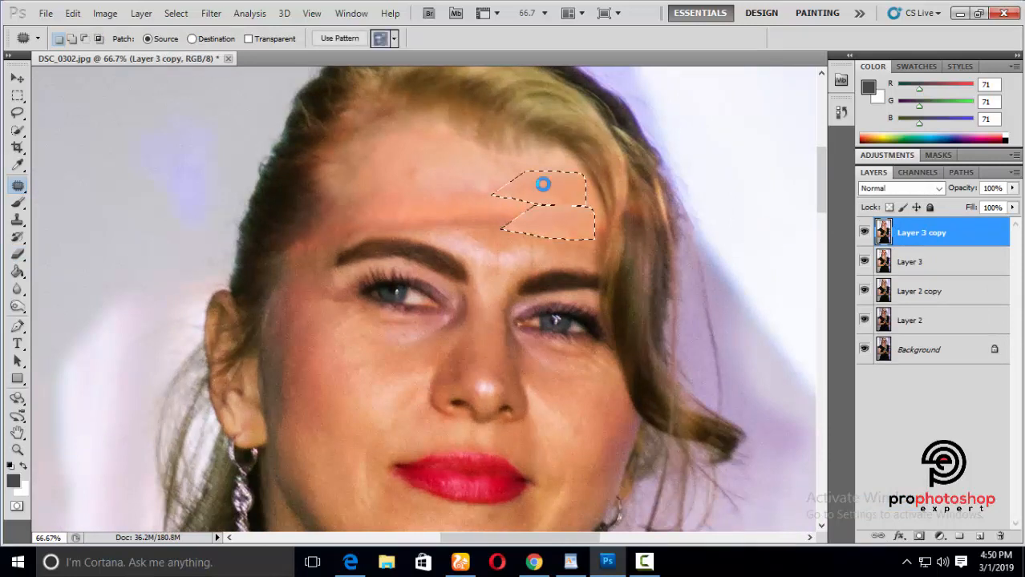
key(ctrl+d)
mouse_move(477, 227)
mouse_down()
mouse_move(460, 209)
mouse_move(491, 209)
mouse_move(516, 236)
mouse_move(547, 222)
mouse_up()
key(ctrl+d)
key(ctrl+z)
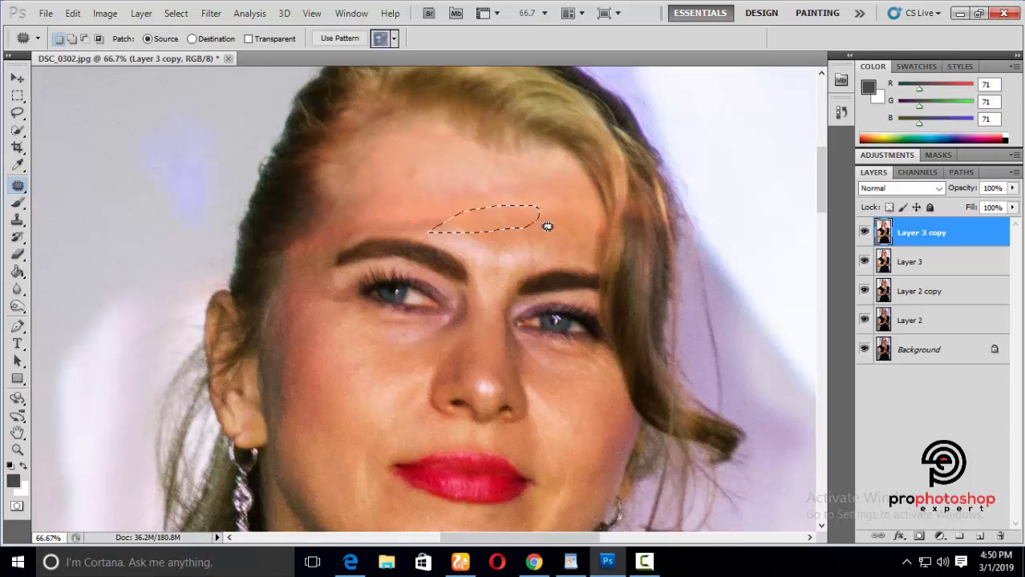
key(ctrl+d)
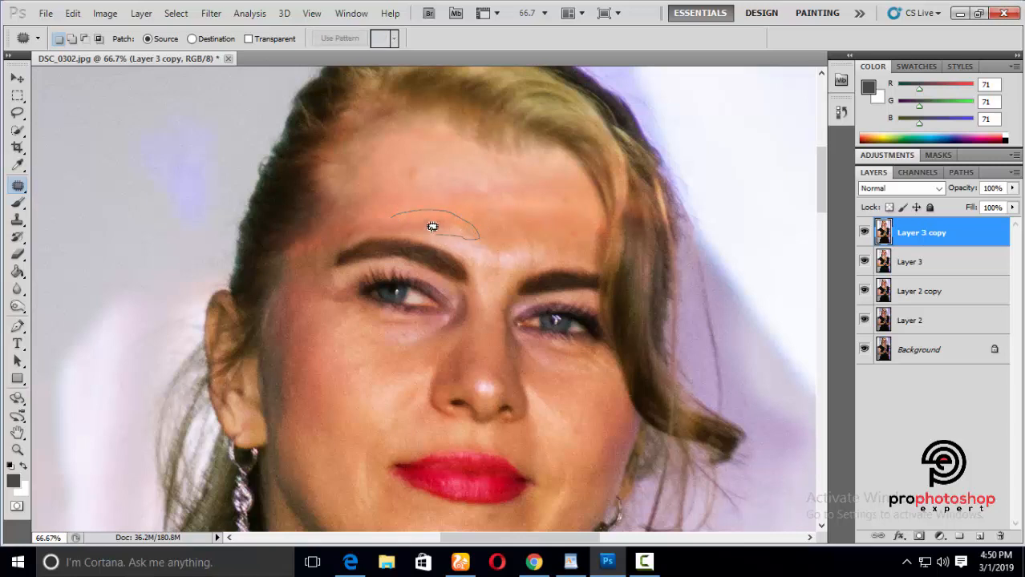
Patch the remaining shadow line above the other eyebrow and out towards the temple.
drag(416, 223, 417, 227)
click(364, 216)
drag(339, 241, 365, 226)
click(396, 197)
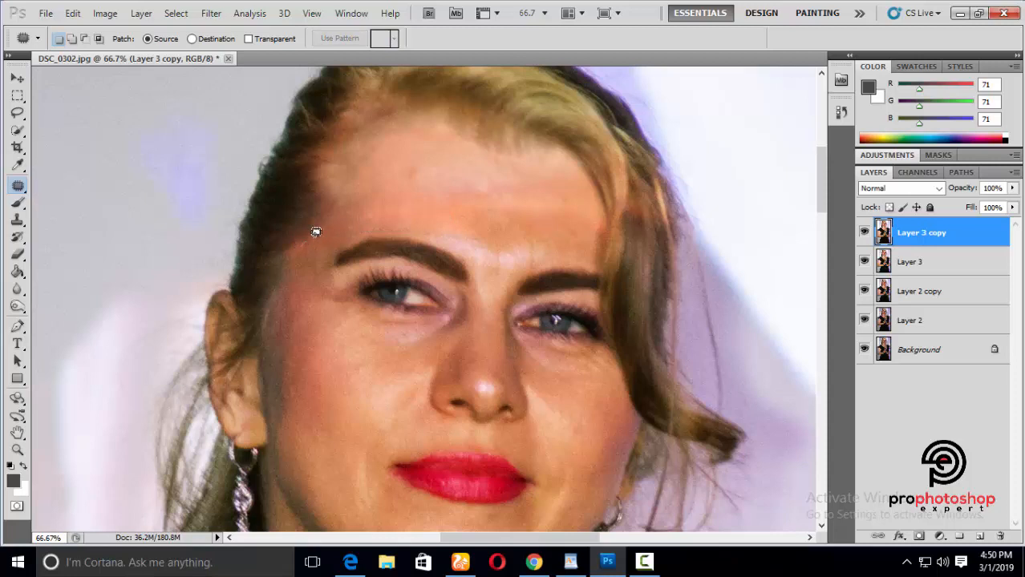
drag(299, 246, 307, 261)
click(530, 210)
Lower the brightness of Layer 3 copy to about -40 with Brightness/Contrast.
key(ctrl+minus)
key(ctrl+minus)
key(ctrl+minus)
key(ctrl+minus)
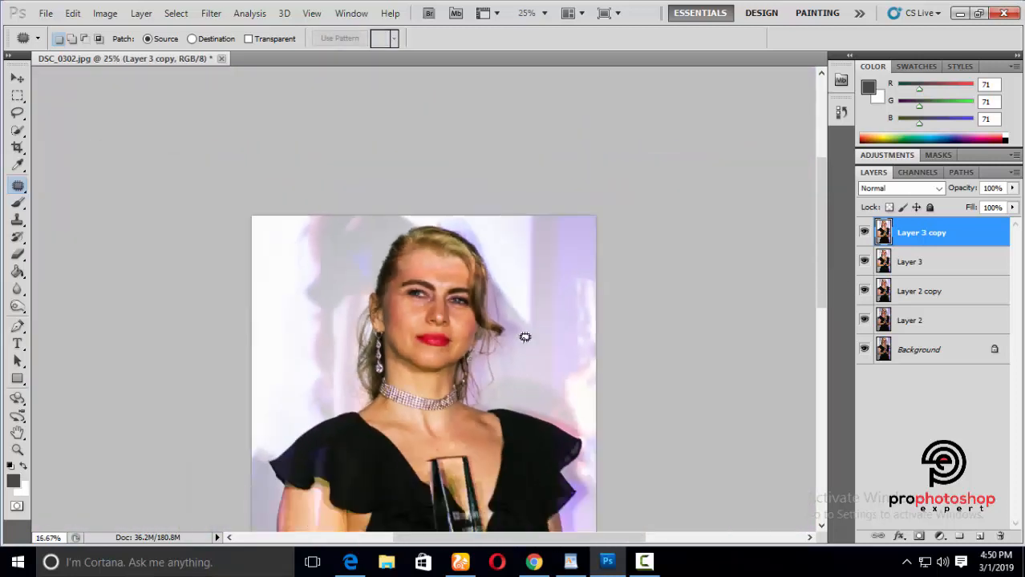
scroll(521, 331, up, 3)
key(ctrl+plus)
key(ctrl+plus)
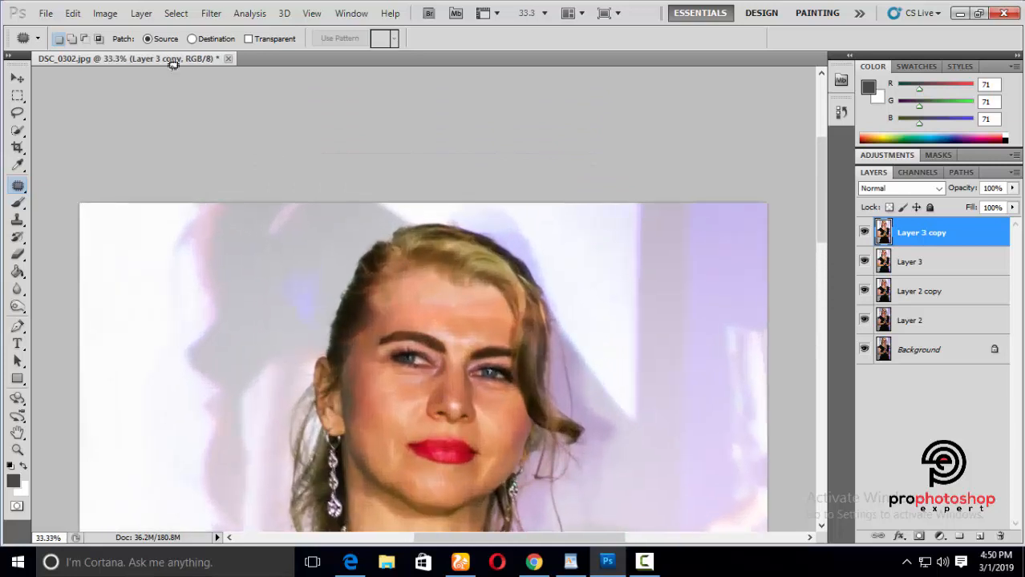
click(105, 16)
mouse_move(127, 50)
click(377, 54)
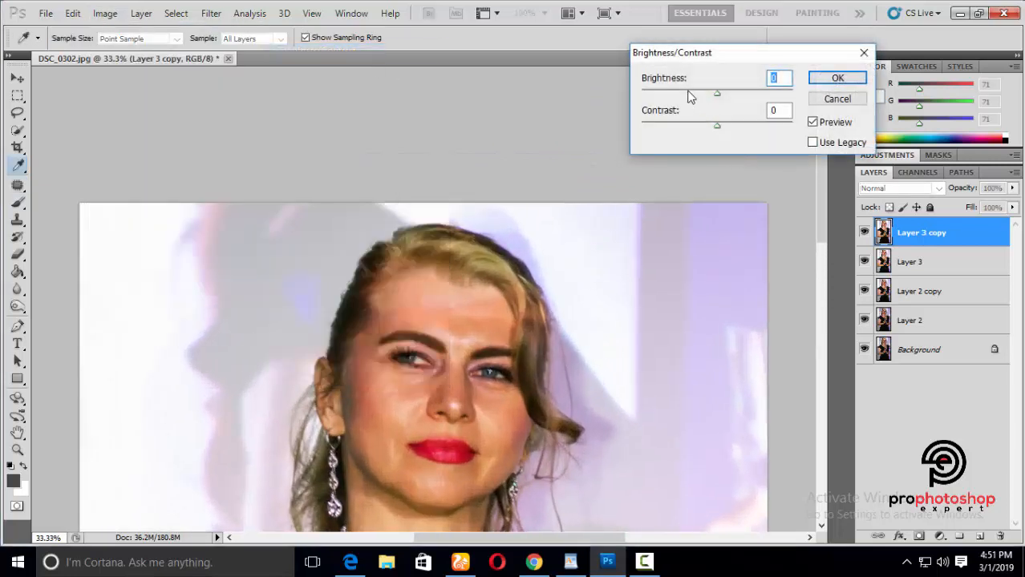
drag(688, 92, 696, 90)
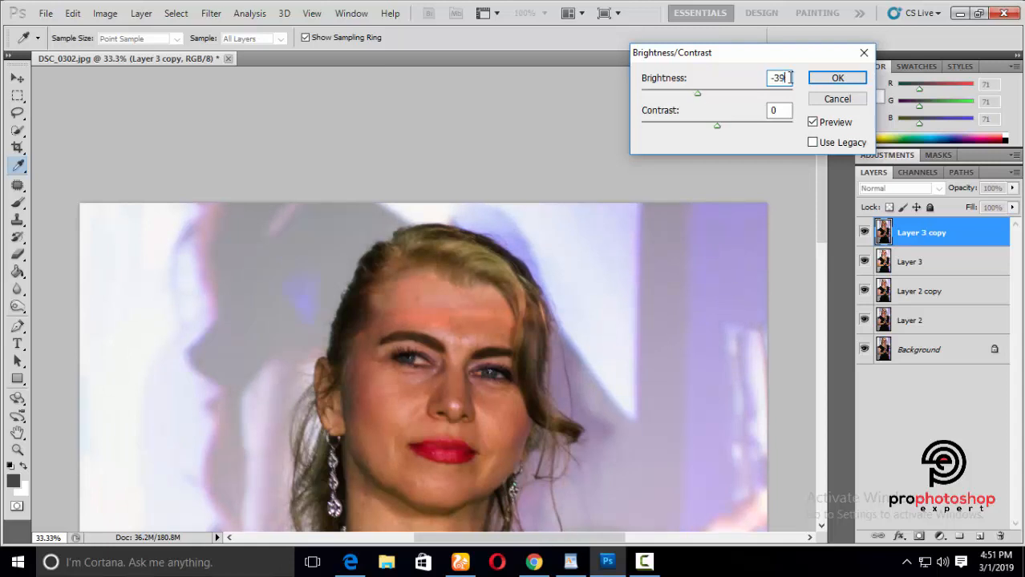
key(BackSpace)
text(48)
click(835, 80)
key(j)
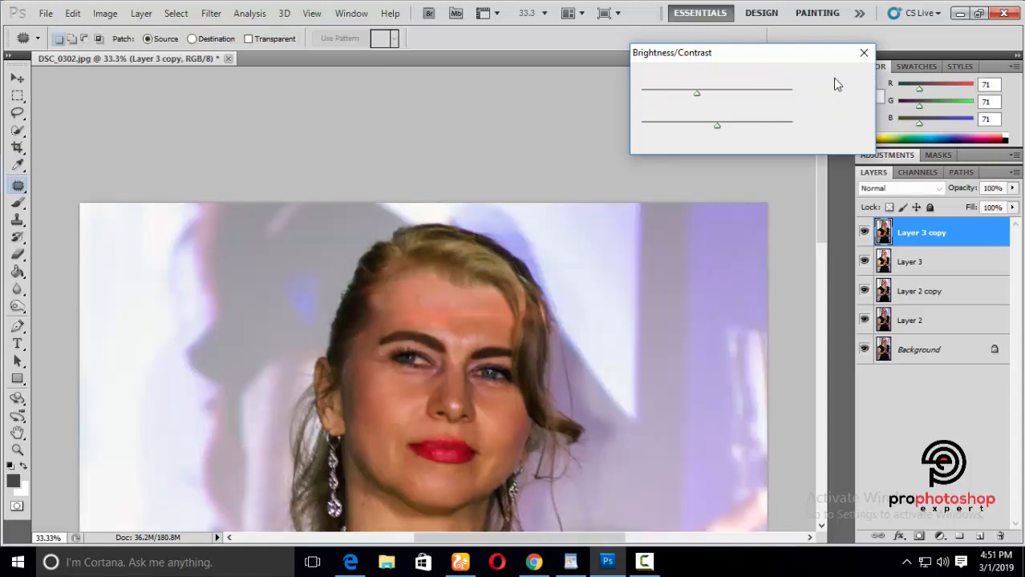
Hide the layers between Layer 3 copy and the Background, and compare the retouched face with the original.
click(863, 232)
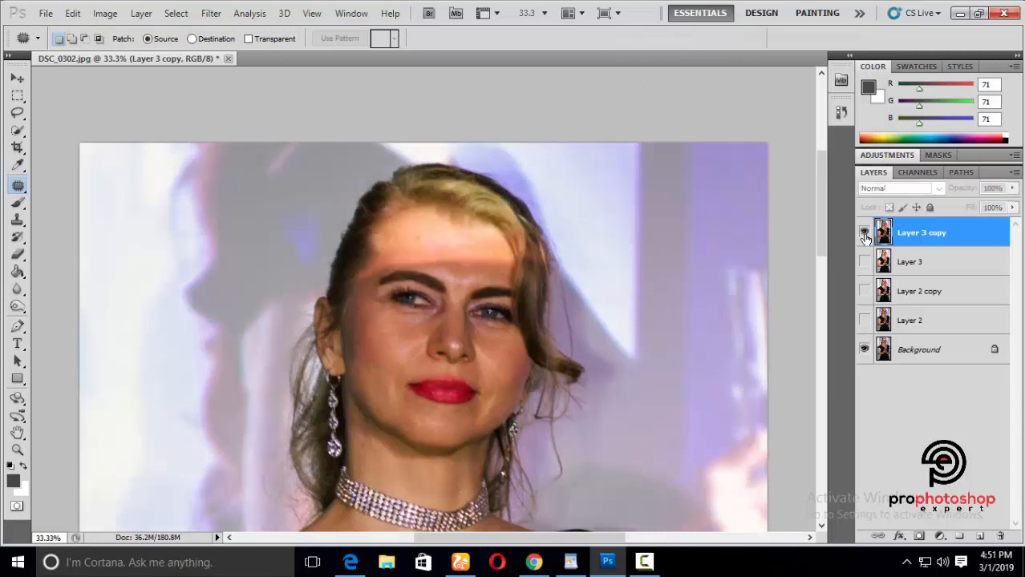
click(865, 234)
click(865, 233)
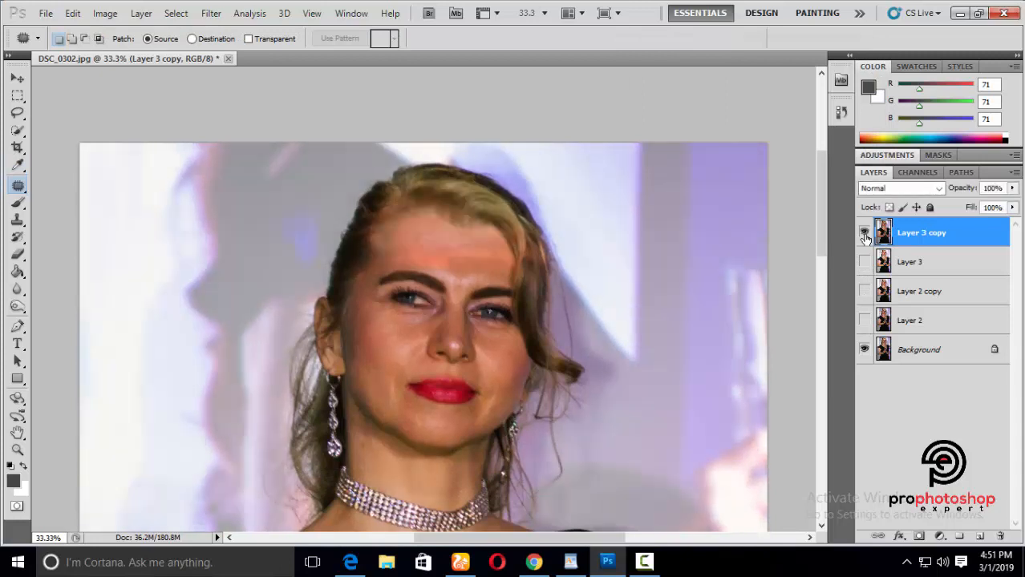
key(ctrl+plus)
key(ctrl+plus)
click(864, 235)
click(865, 235)
key(ctrl+minus)
key(ctrl+minus)
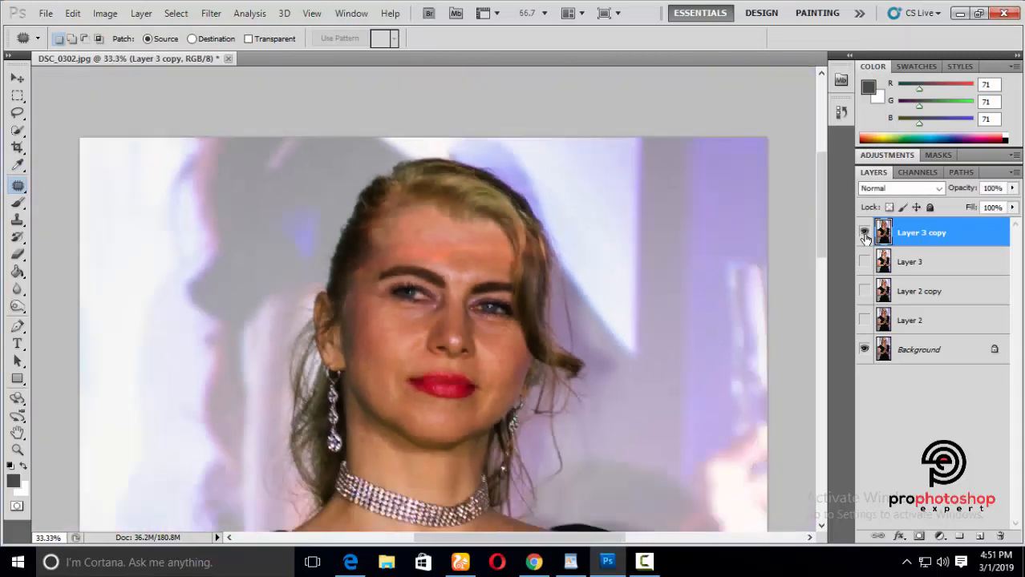
key(ctrl+minus)
click(865, 234)
click(865, 233)
key(ctrl+plus)
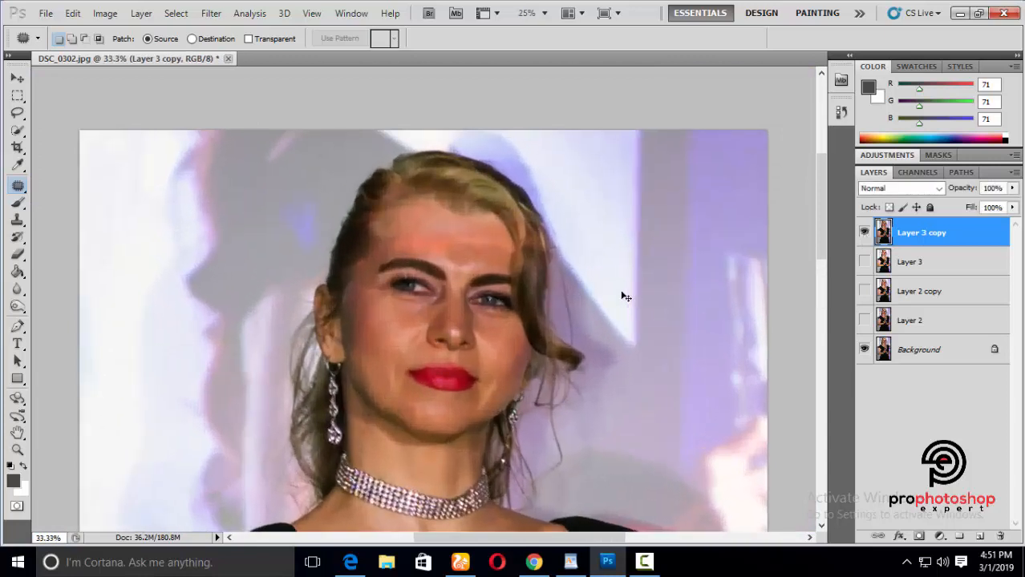
key(ctrl+plus)
click(865, 232)
click(865, 233)
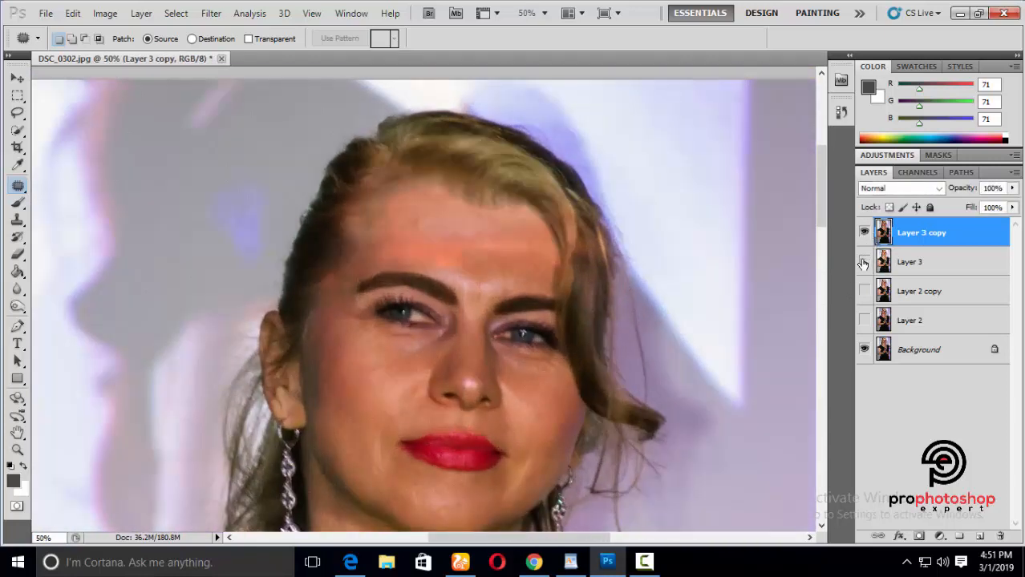
Show Layer 3 again and compare it with Layer 3 copy, examining the face and forehead.
click(865, 232)
click(865, 233)
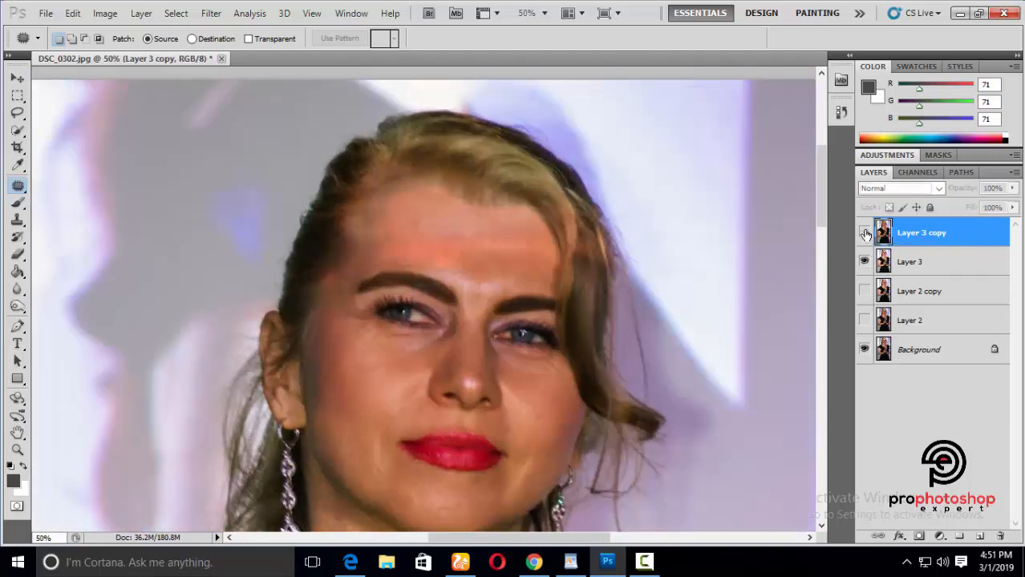
click(864, 232)
click(864, 233)
key(ctrl+minus)
key(ctrl+minus)
key(ctrl+plus)
key(ctrl+plus)
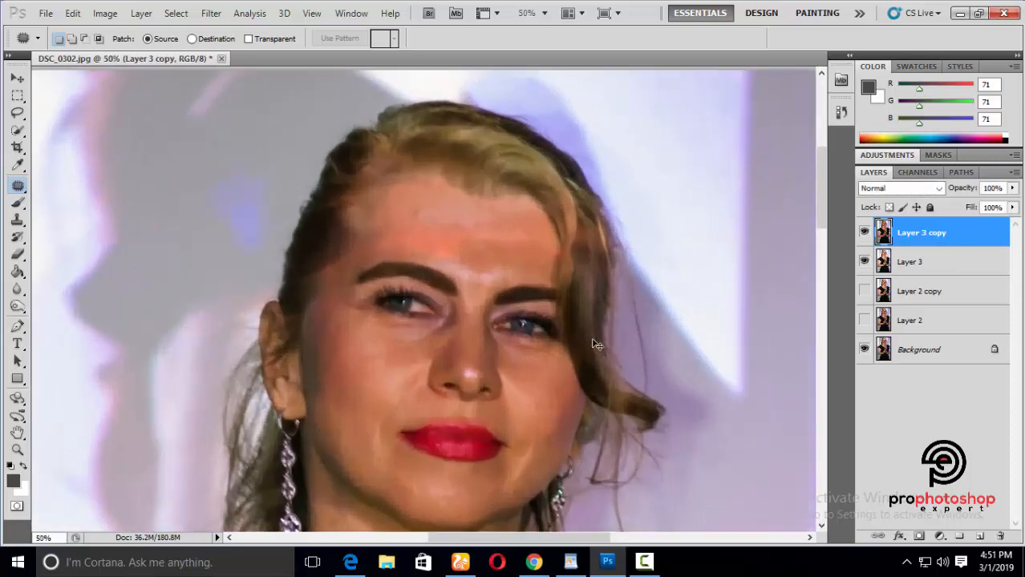
key(ctrl+plus)
key(ctrl+minus)
key(ctrl+minus)
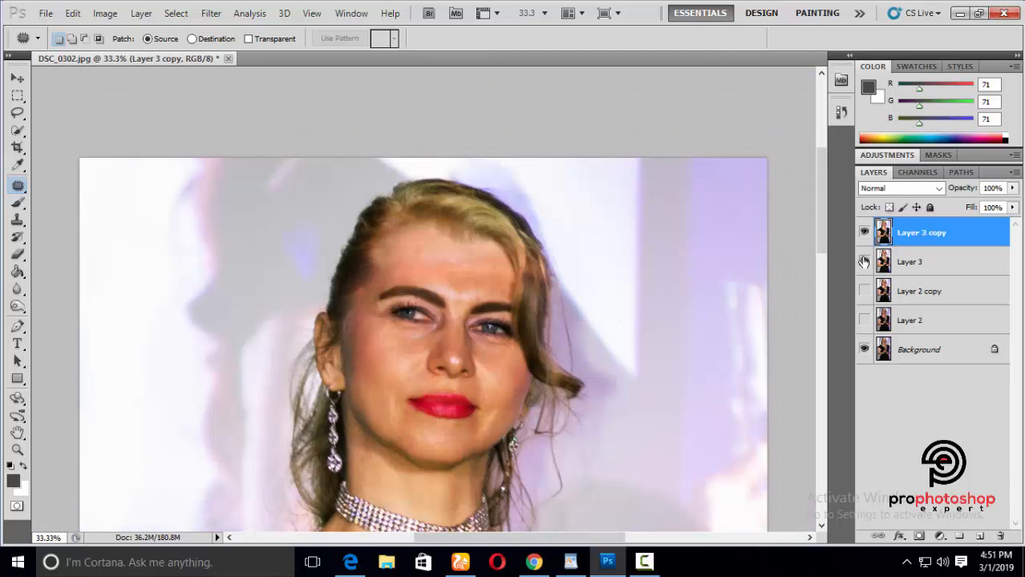
Compare Layer 3 copy with the original Background, and examine the retouched face within the whole picture.
click(864, 233)
click(865, 233)
click(864, 232)
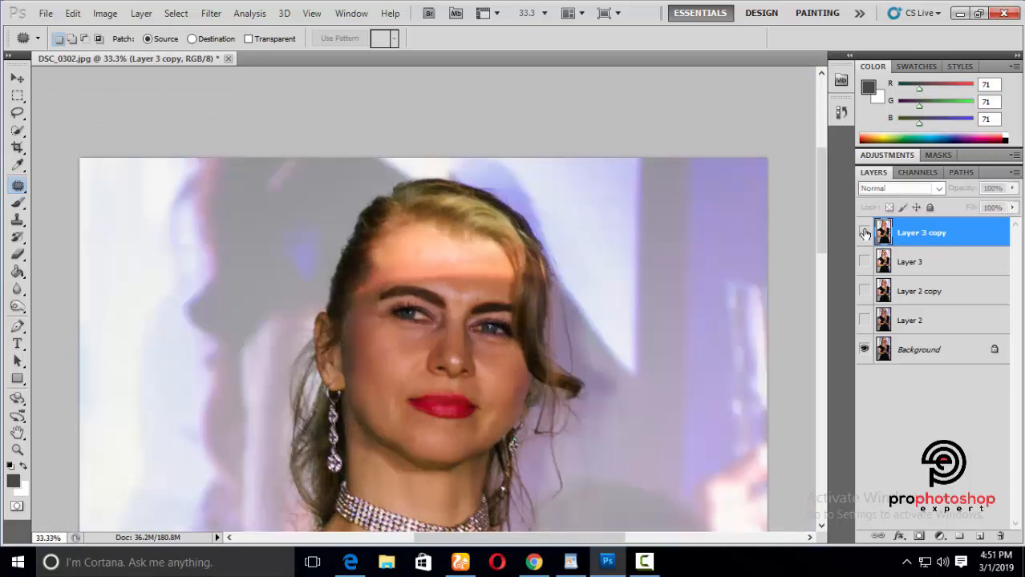
click(865, 233)
click(864, 233)
click(865, 233)
scroll(367, 361, down, 2)
scroll(367, 355, up, 1)
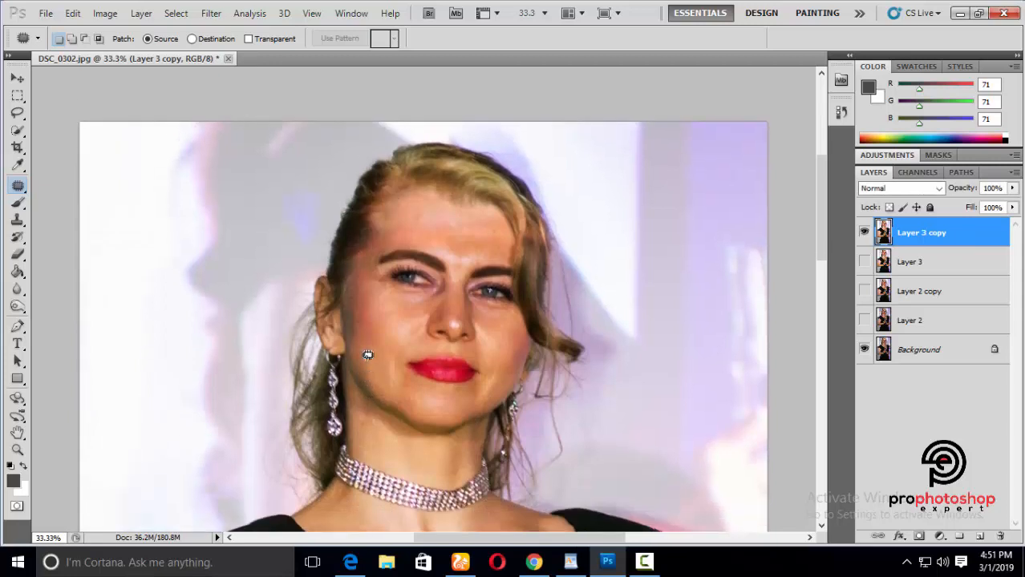
scroll(368, 355, down, 4)
key(ctrl+minus)
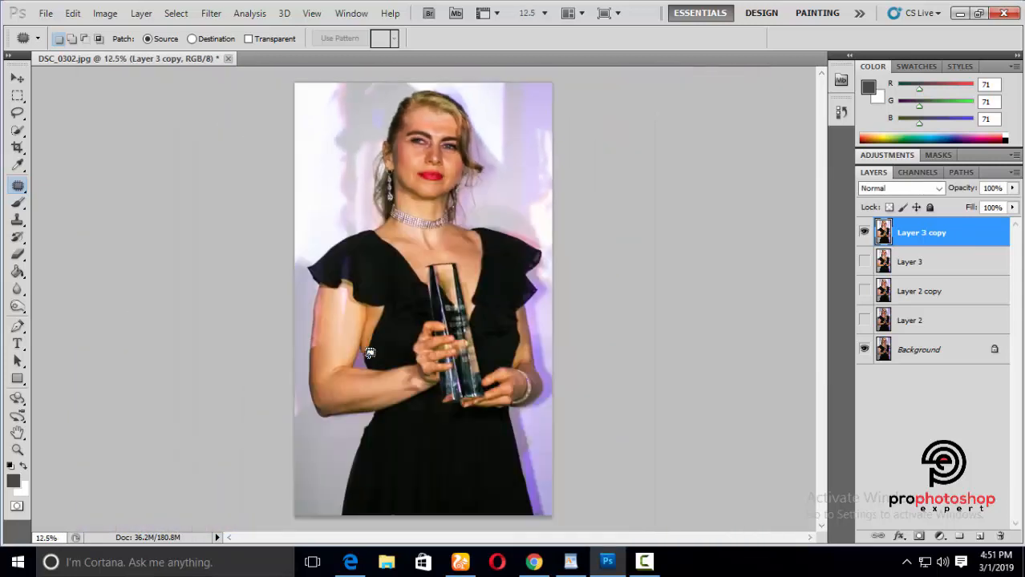
key(ctrl+plus)
key(ctrl+plus)
drag(822, 307, 819, 219)
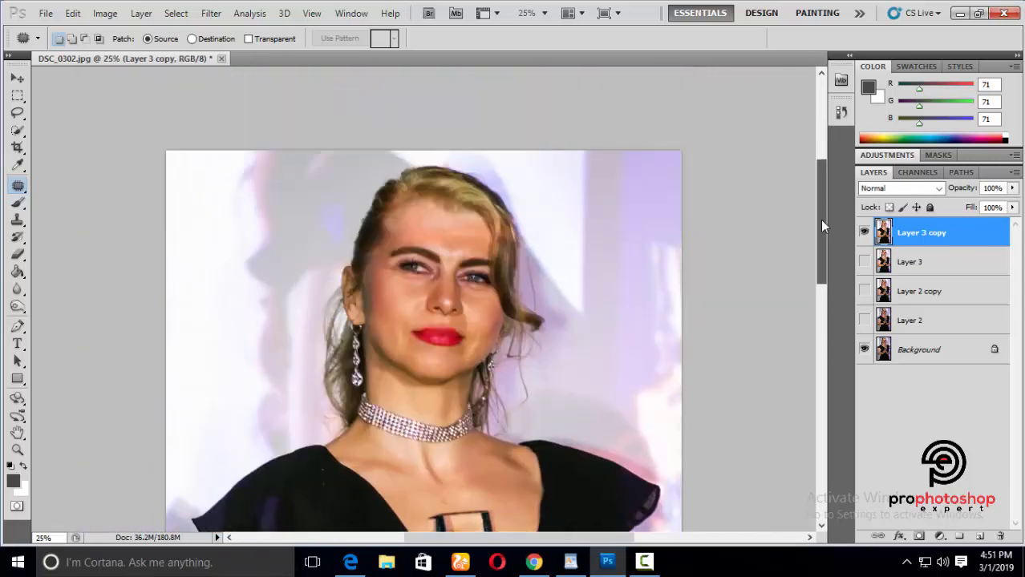
Lower the brightness of Layer 3 copy by another -40 with Brightness/Contrast.
key(ctrl+plus)
click(105, 14)
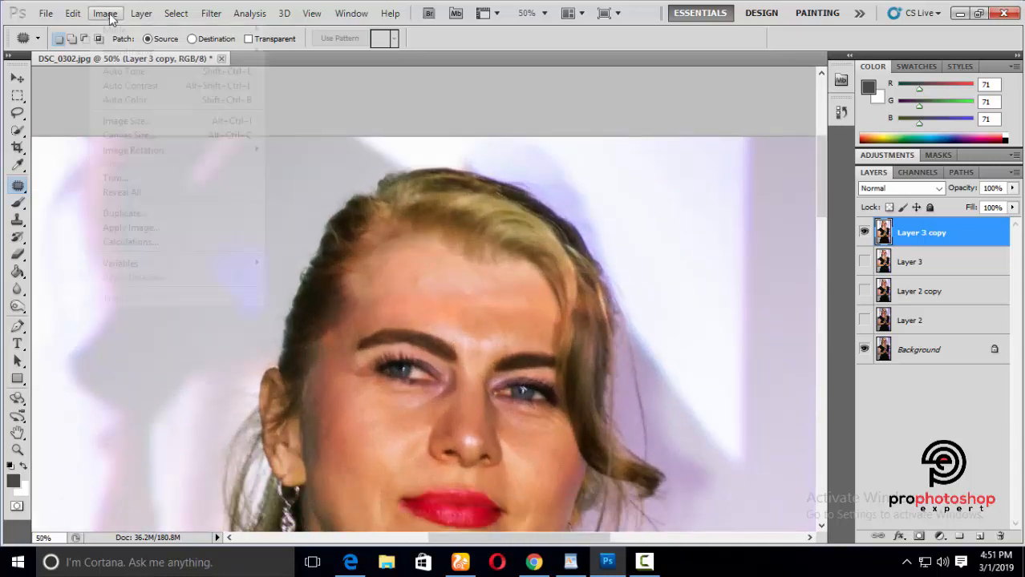
mouse_move(188, 51)
click(309, 50)
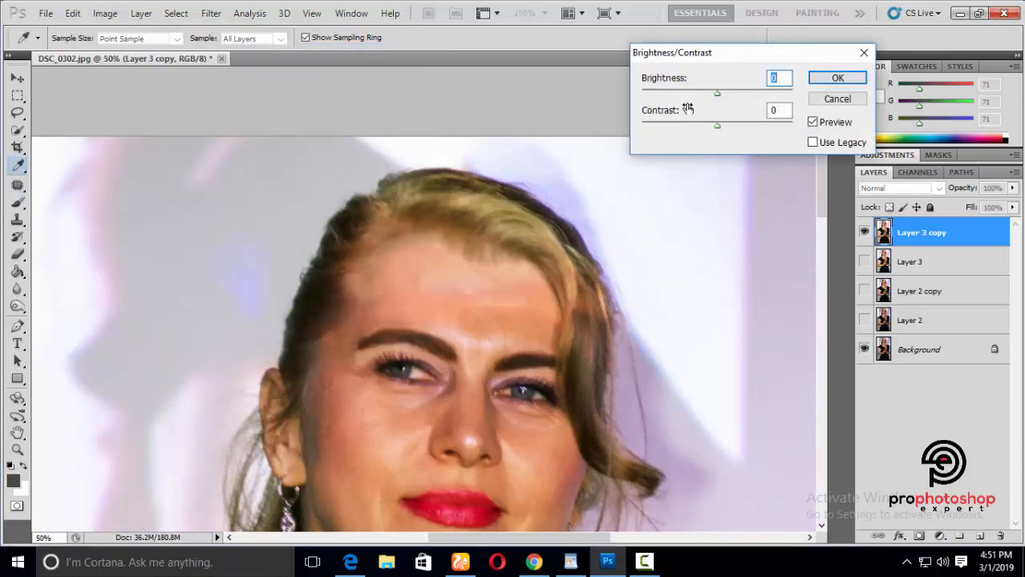
click(698, 94)
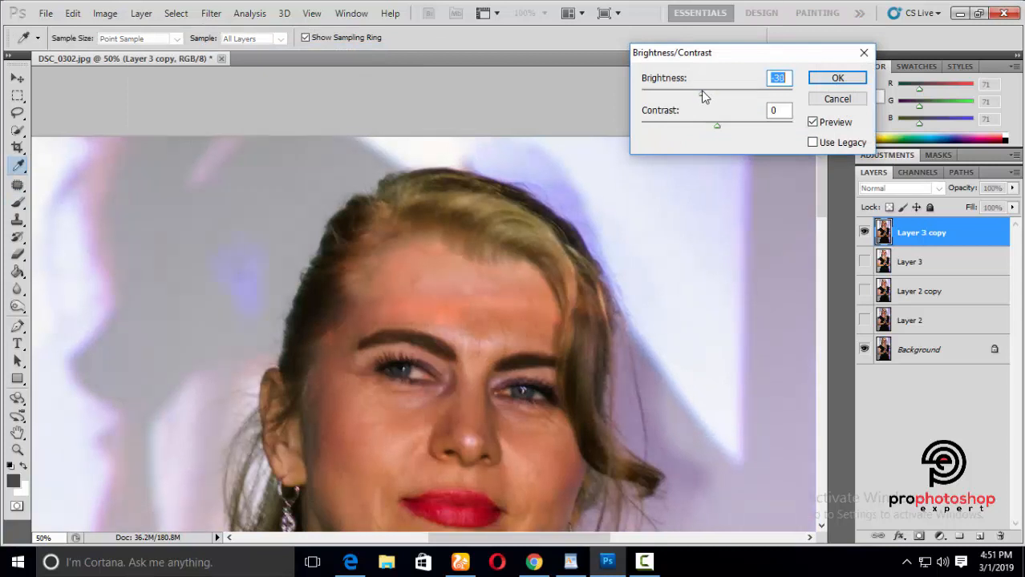
drag(703, 91, 696, 90)
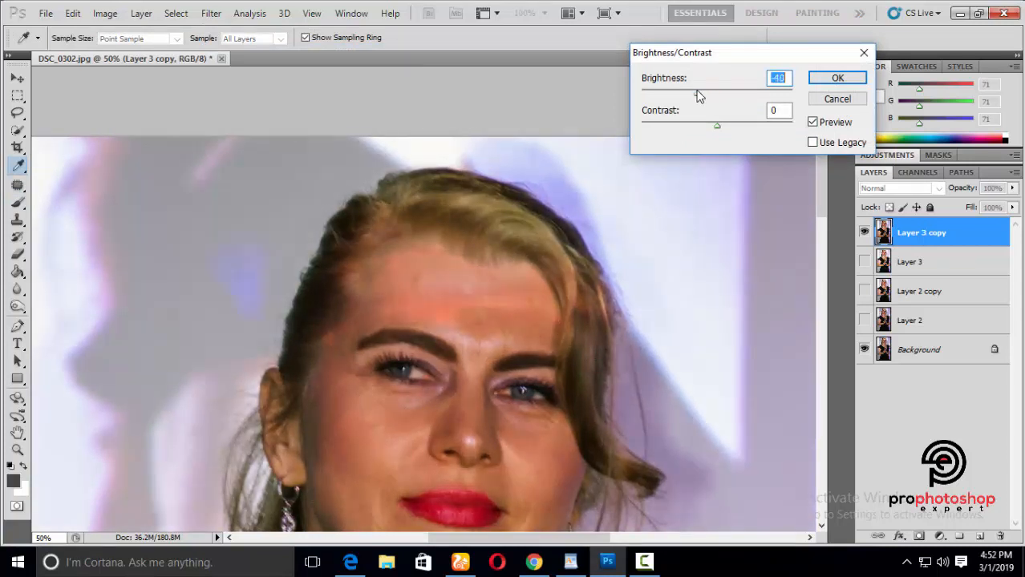
click(836, 78)
Check the darkened face at different magnifications and duplicate Layer 3 copy.
scroll(648, 234, down, 4)
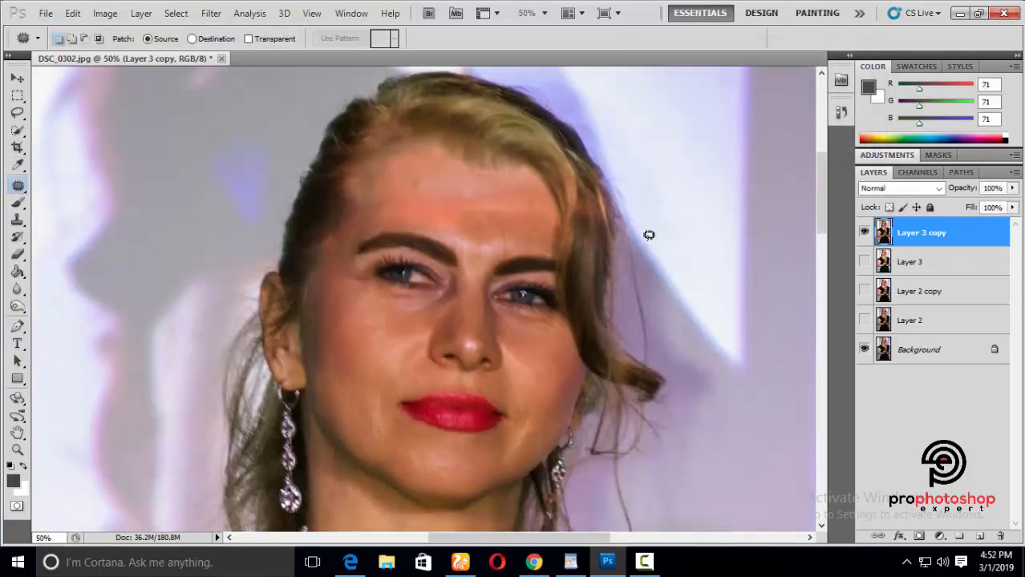
key(ctrl+minus)
key(ctrl+minus)
key(ctrl+plus)
key(ctrl+plus)
key(ctrl+j)
scroll(646, 233, up, 3)
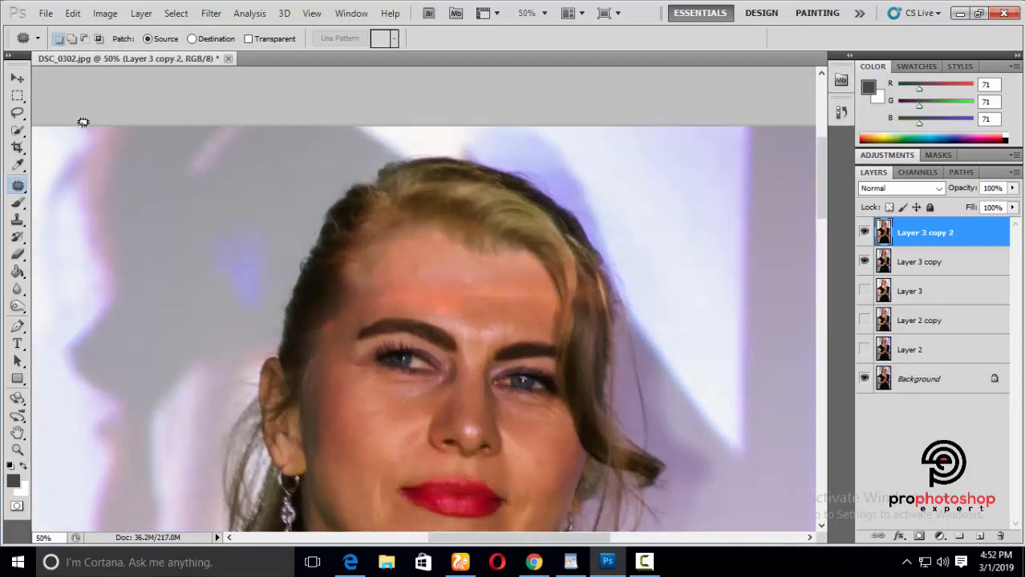
Lasso the forehead from the eyebrows up to the hairline and copy it to its own new layer.
click(17, 113)
drag(366, 325, 377, 218)
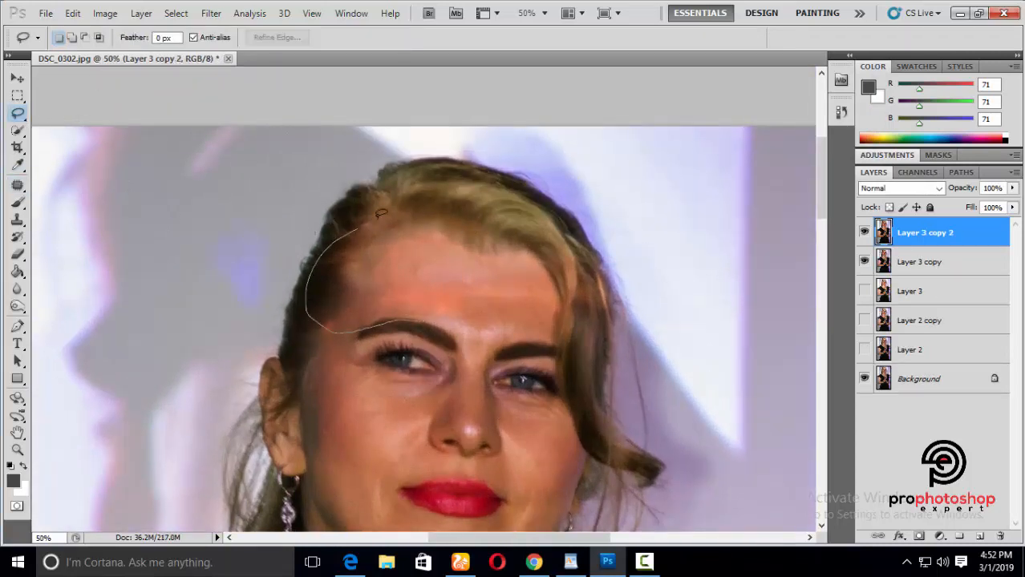
drag(532, 328, 420, 325)
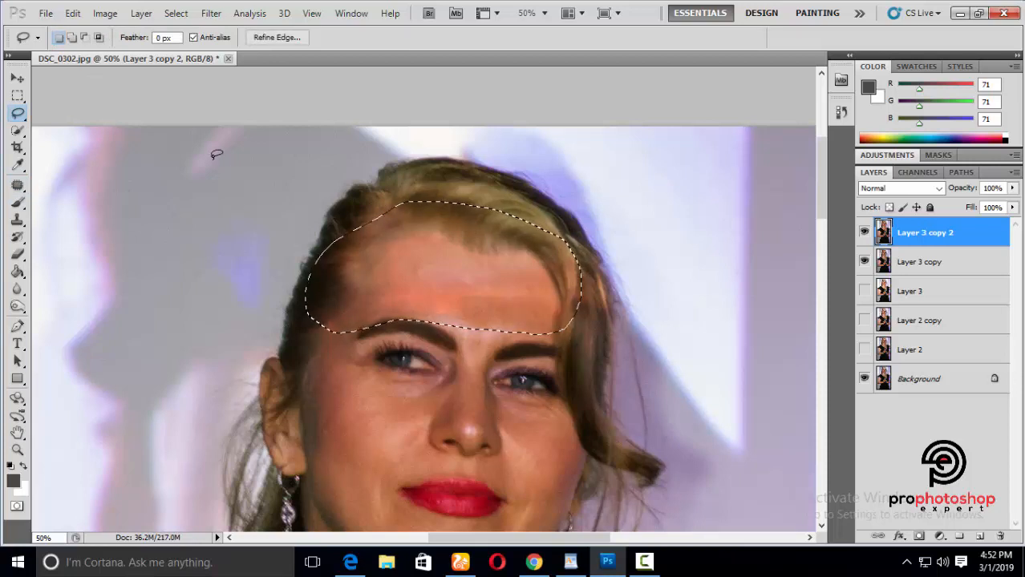
key(ctrl+shift+alt+n)
key(ctrl+d)
Try shifting the midtones of the forehead layer with Color Balance.
click(105, 14)
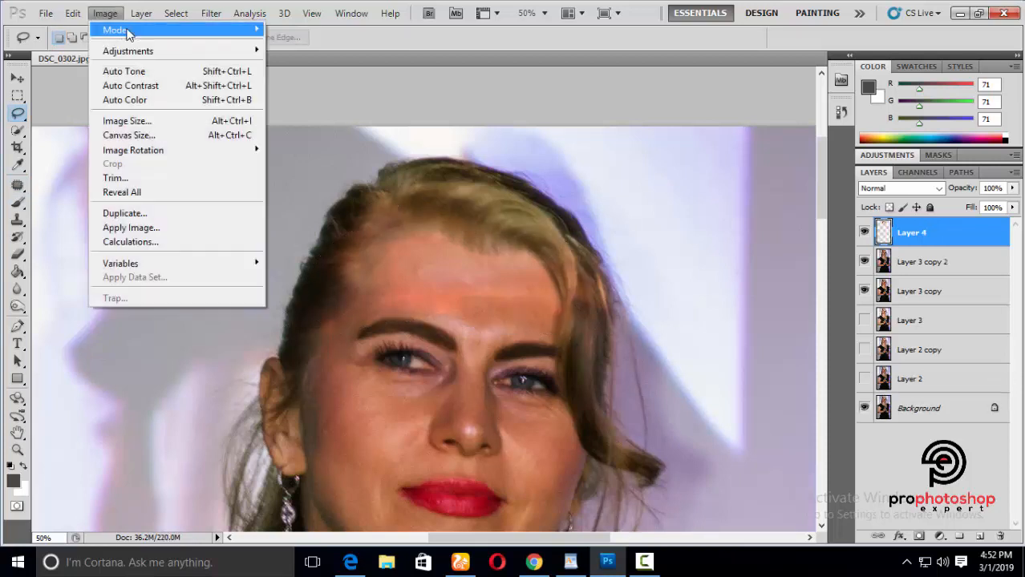
mouse_move(185, 51)
click(331, 141)
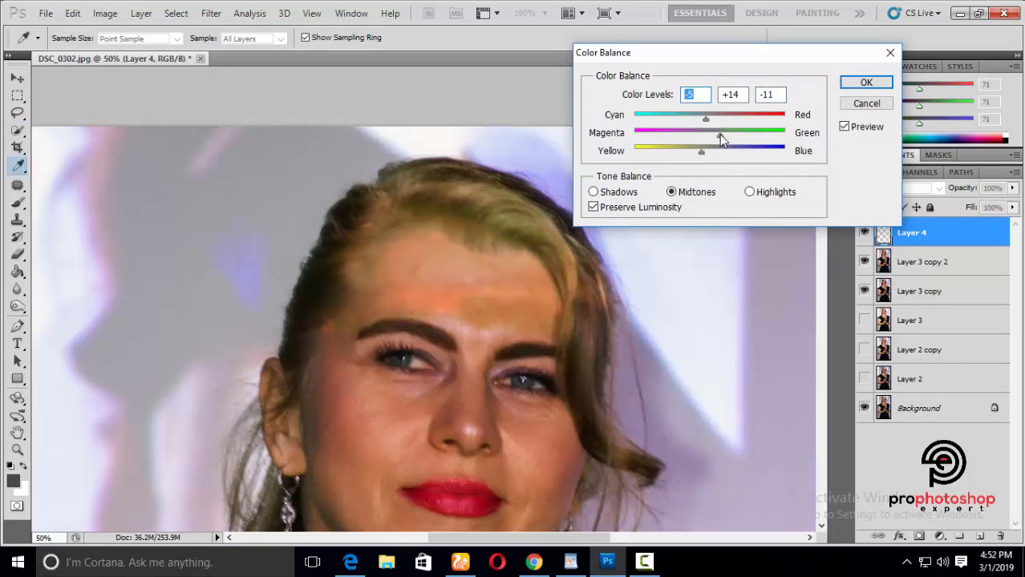
drag(719, 134, 708, 134)
click(866, 82)
key(l)
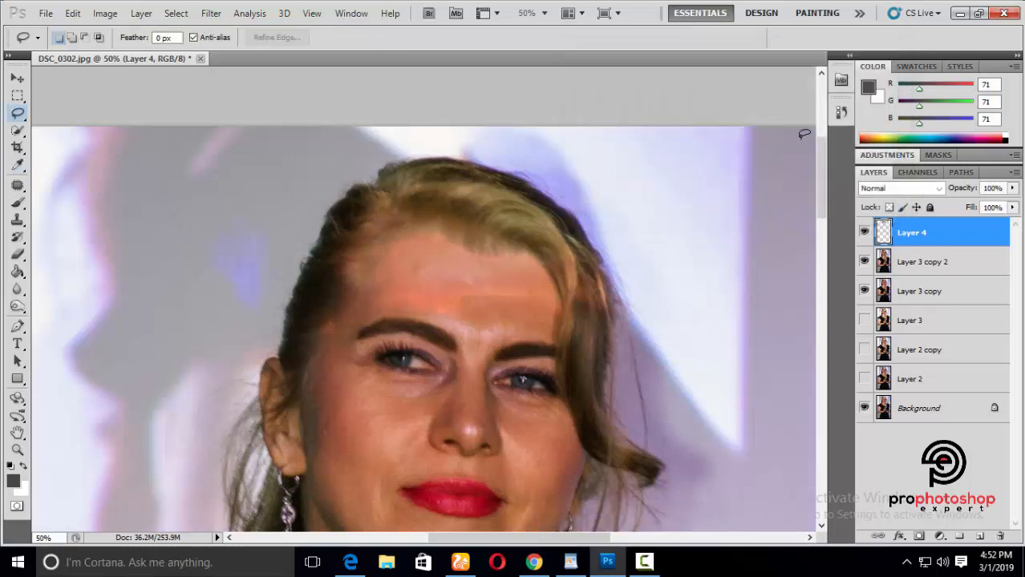
Desaturate the forehead layer and tint its midtones towards red and yellow with Color Balance.
click(105, 14)
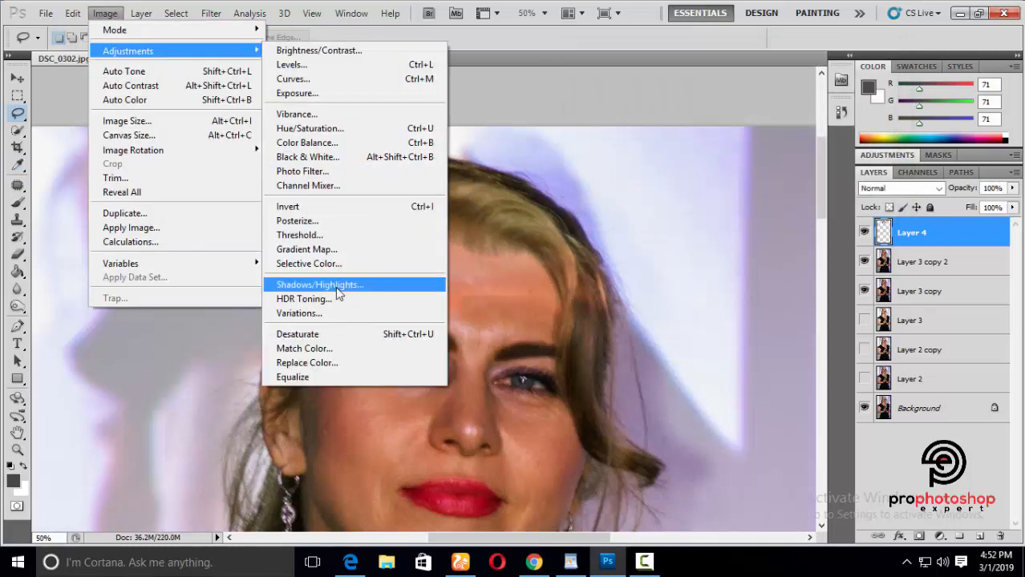
click(297, 333)
click(105, 13)
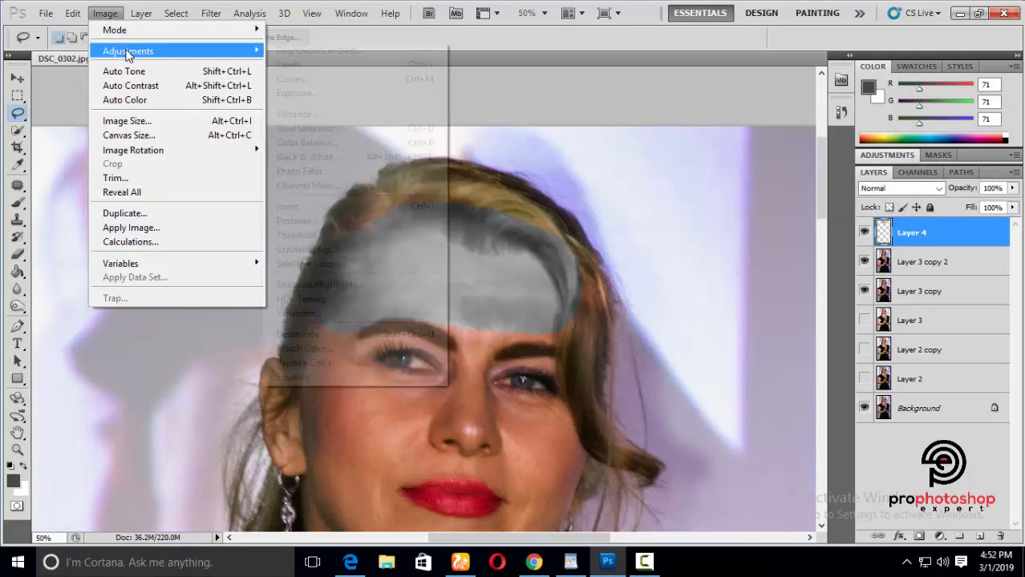
mouse_move(164, 46)
click(384, 139)
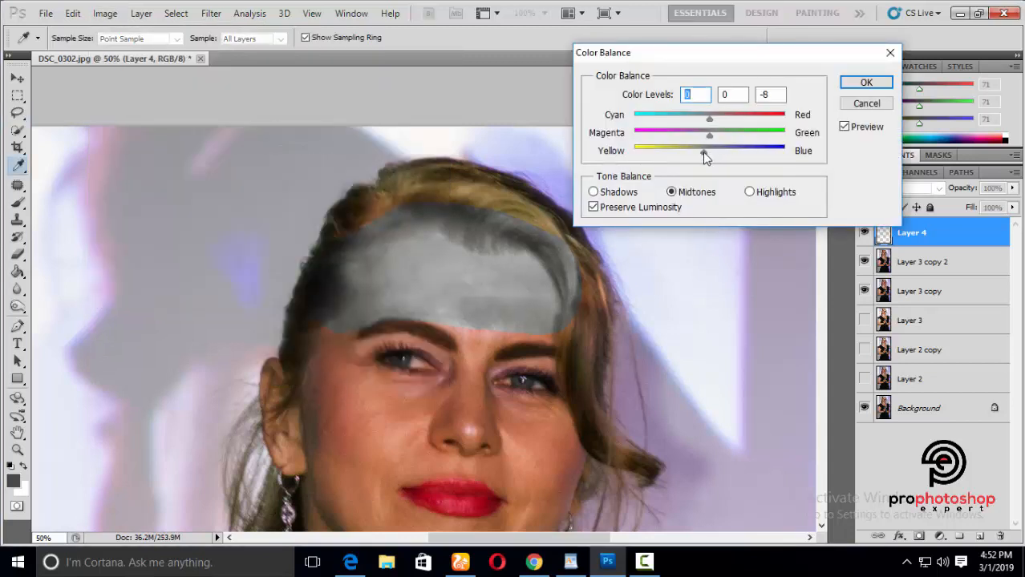
click(704, 152)
drag(709, 117, 694, 150)
Set the forehead layer's highlight color levels to +38, -5 and -19 and apply the color balance.
click(749, 191)
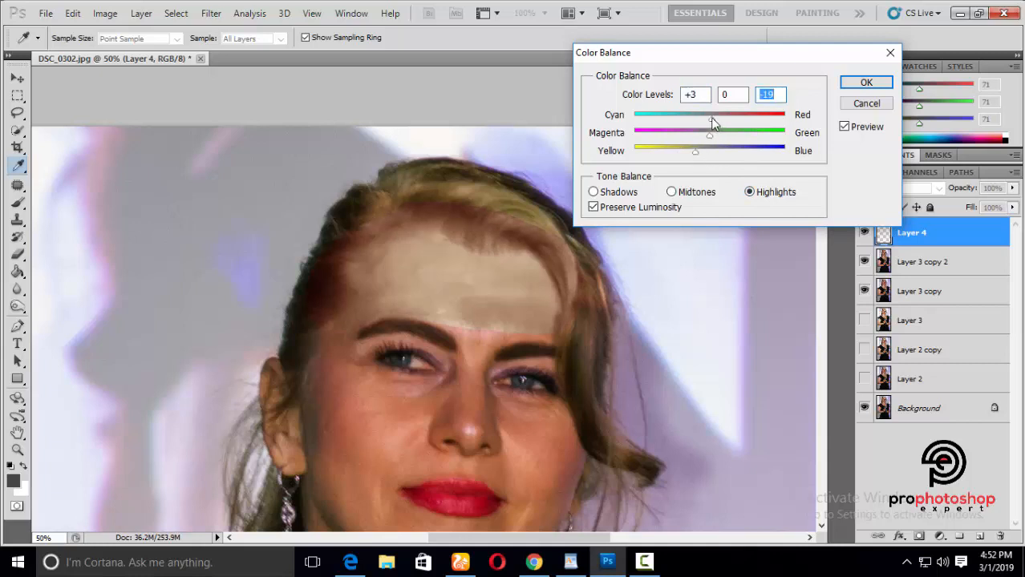
drag(750, 117, 706, 135)
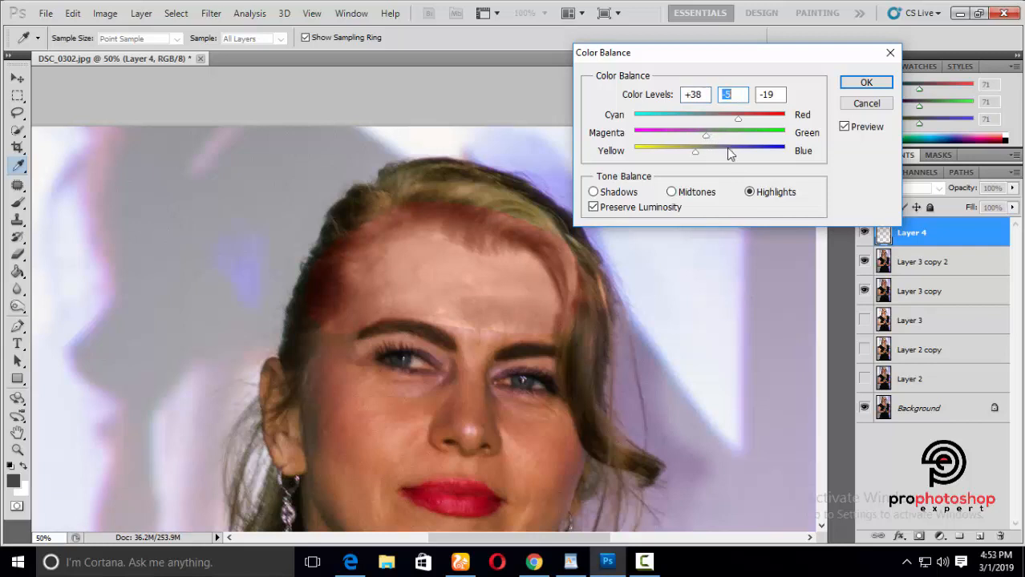
click(864, 84)
key(l)
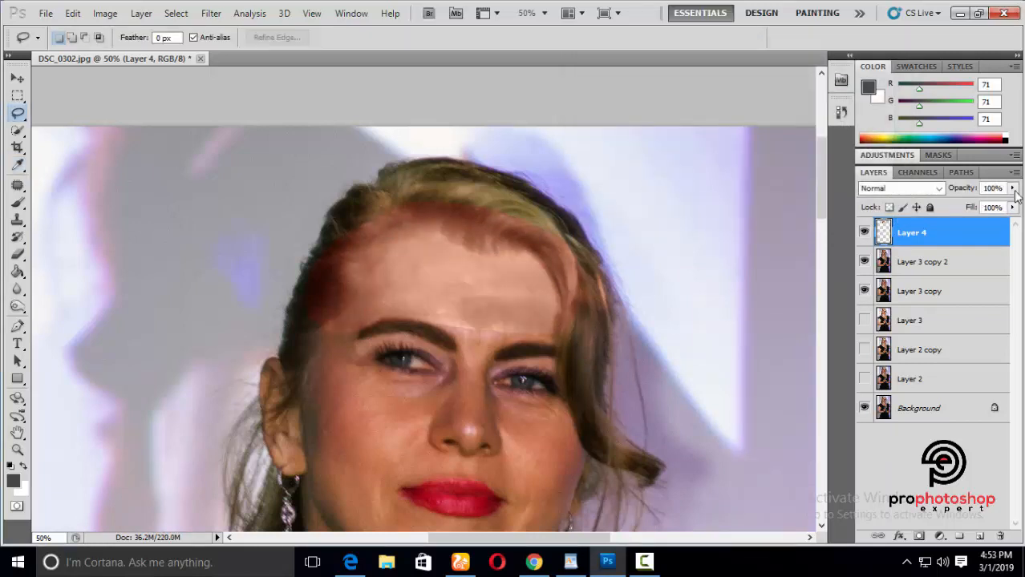
Lower Layer 4's opacity to 50% and erase its tint along the temple, hairline and eyebrows with a 125 to 150 px eraser.
click(1011, 188)
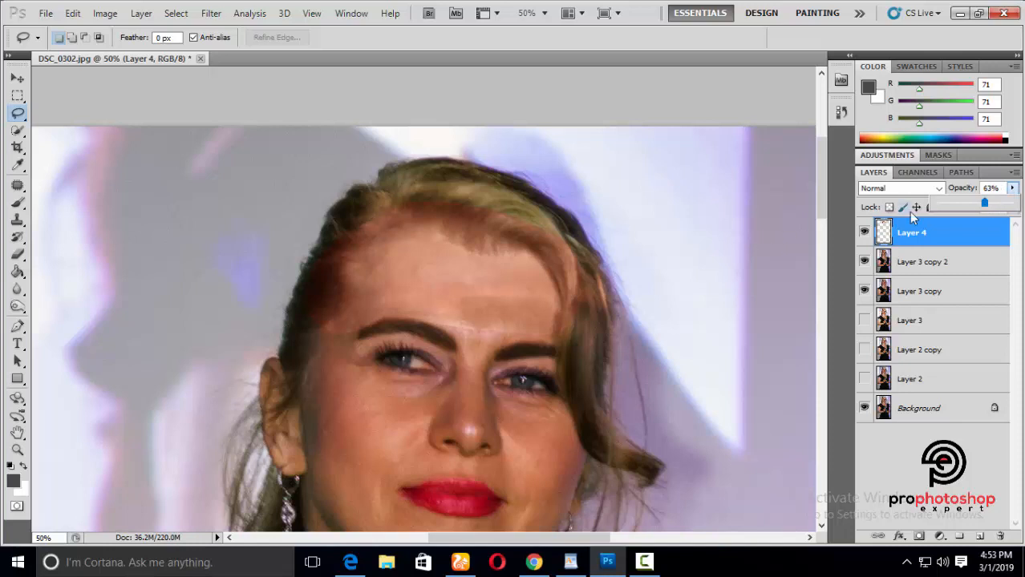
drag(975, 206, 976, 207)
scroll(717, 270, down, 2)
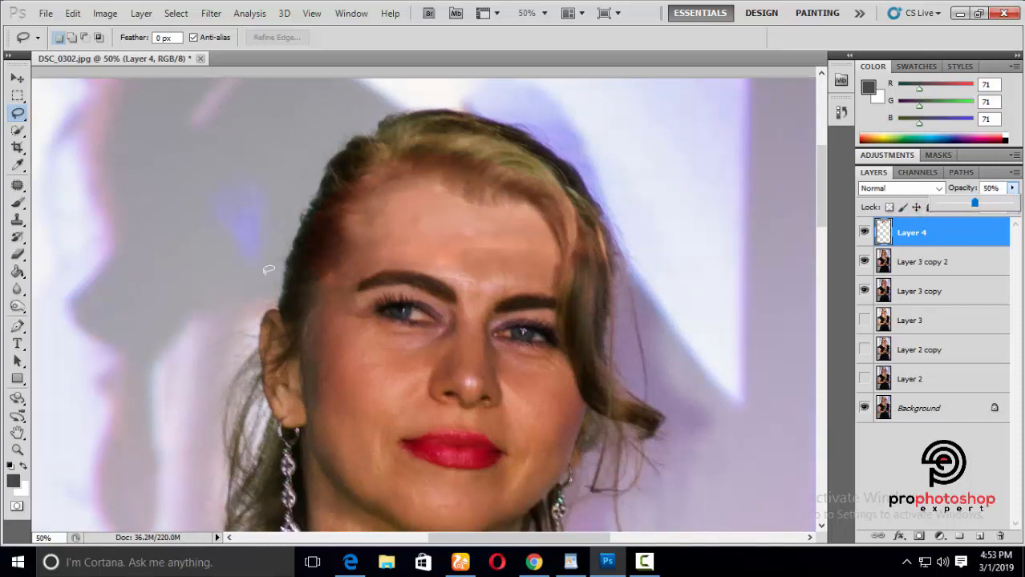
click(18, 254)
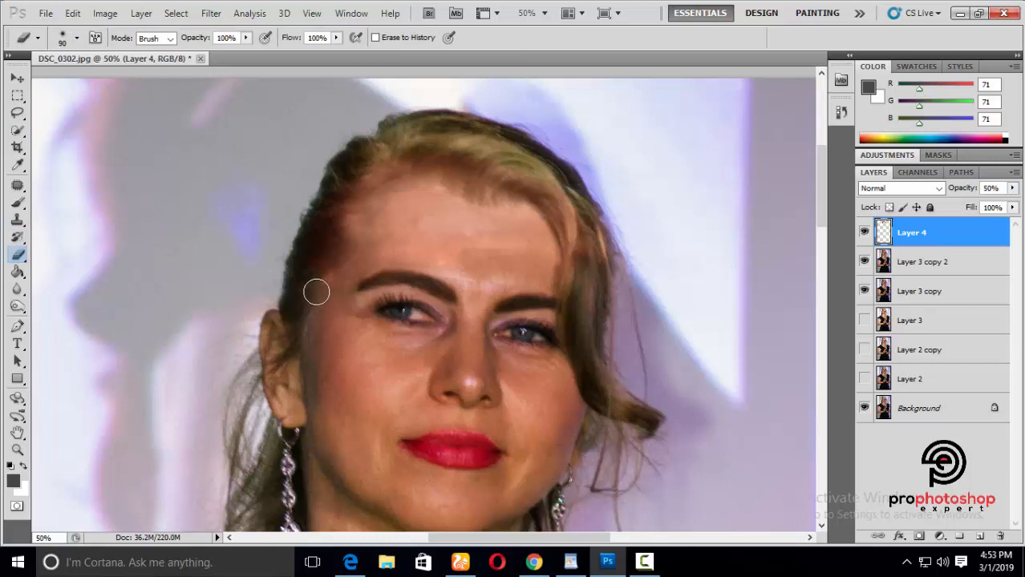
key(bracketright)
key(bracketright)
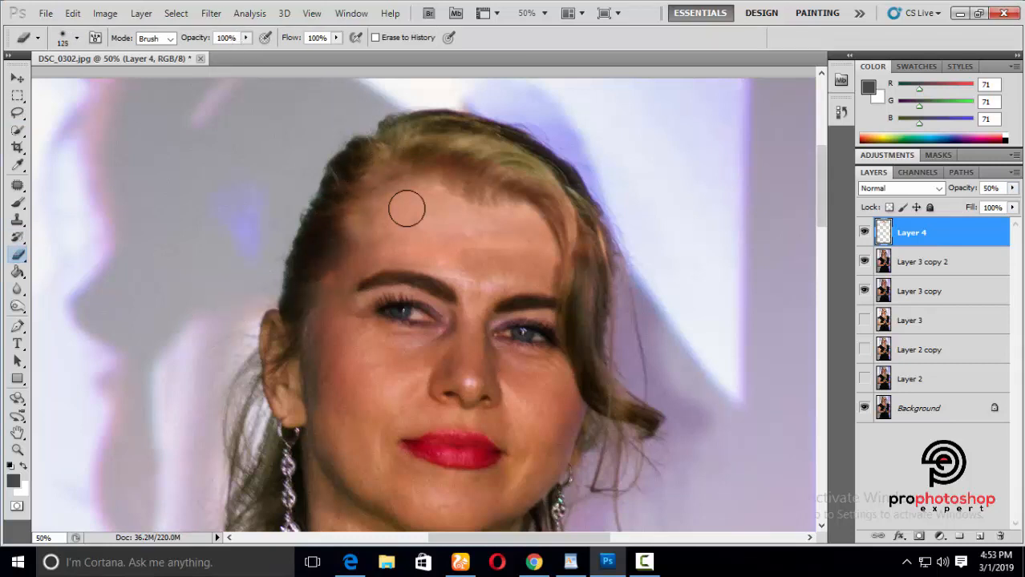
key(bracketright)
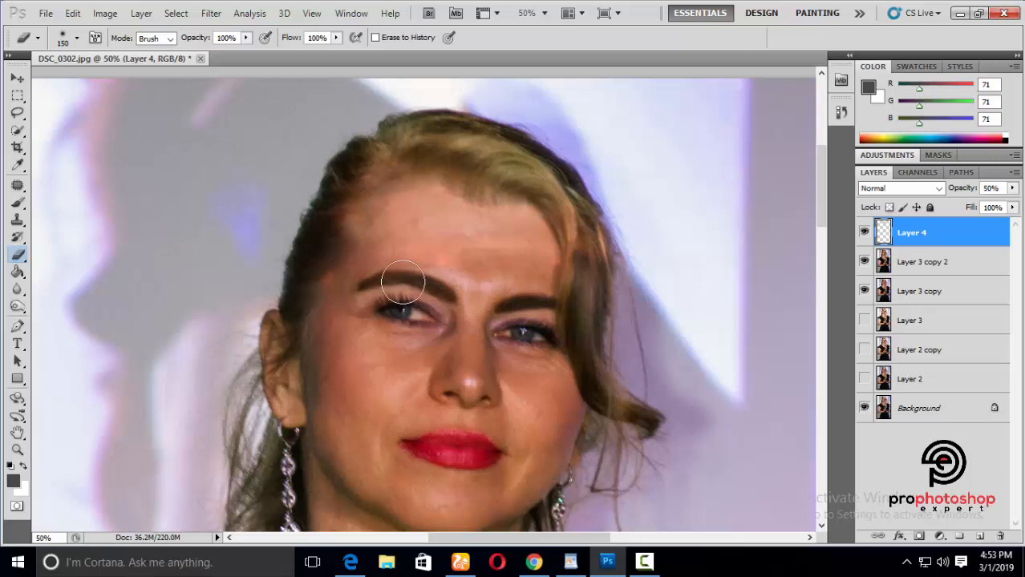
key(bracketleft)
Compare the forehead with and without Layer 4, and merge Layer 4 with Layer 3 copy 2.
click(863, 231)
click(864, 232)
click(863, 232)
click(863, 232)
ctrl+click(927, 267)
right_click(935, 263)
click(834, 465)
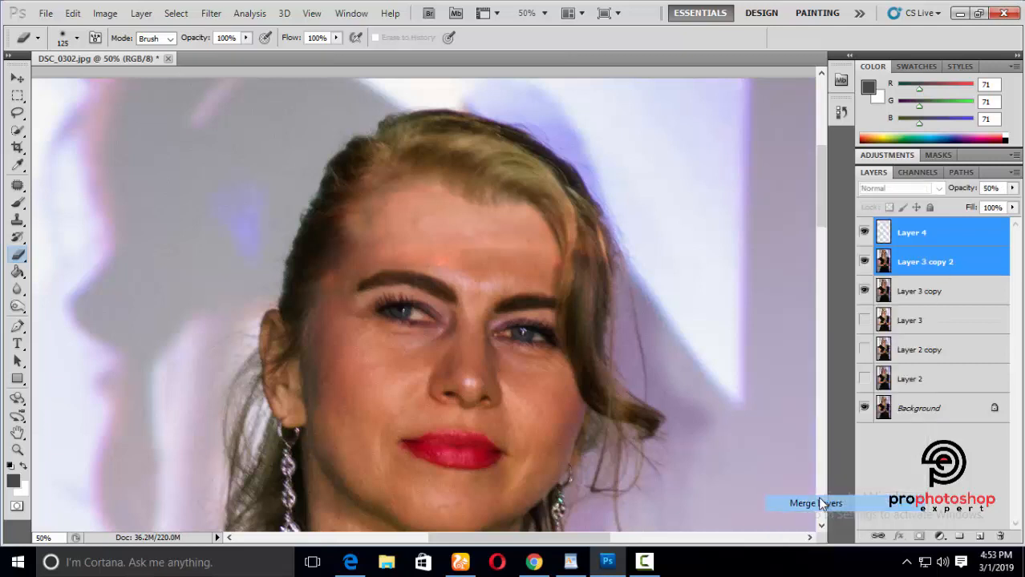
Compare the forehead color on the merged Layer 4 with Layer 3 copy beneath it.
scroll(646, 447, down, 1)
scroll(646, 447, up, 1)
scroll(645, 447, down, 1)
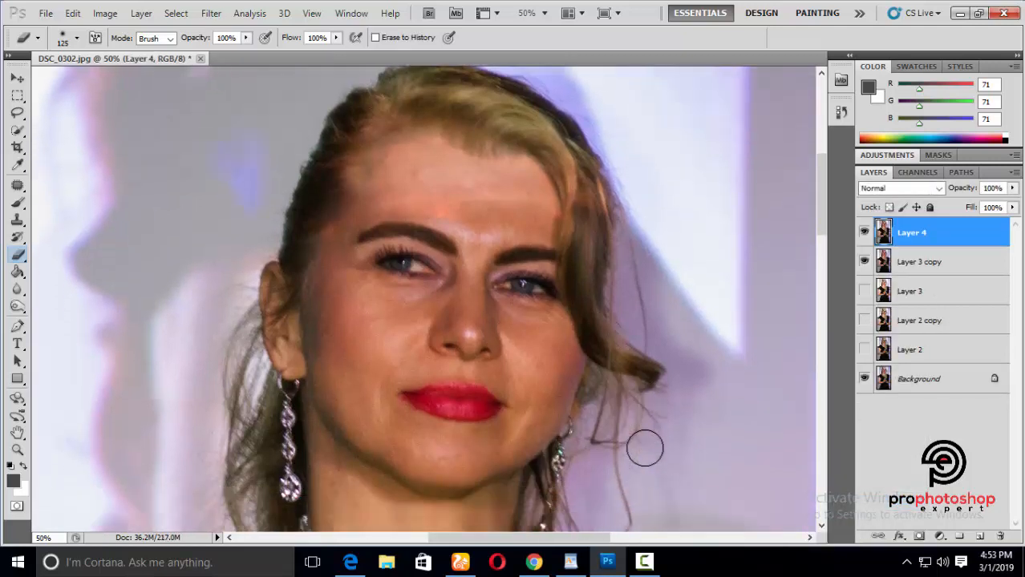
click(864, 232)
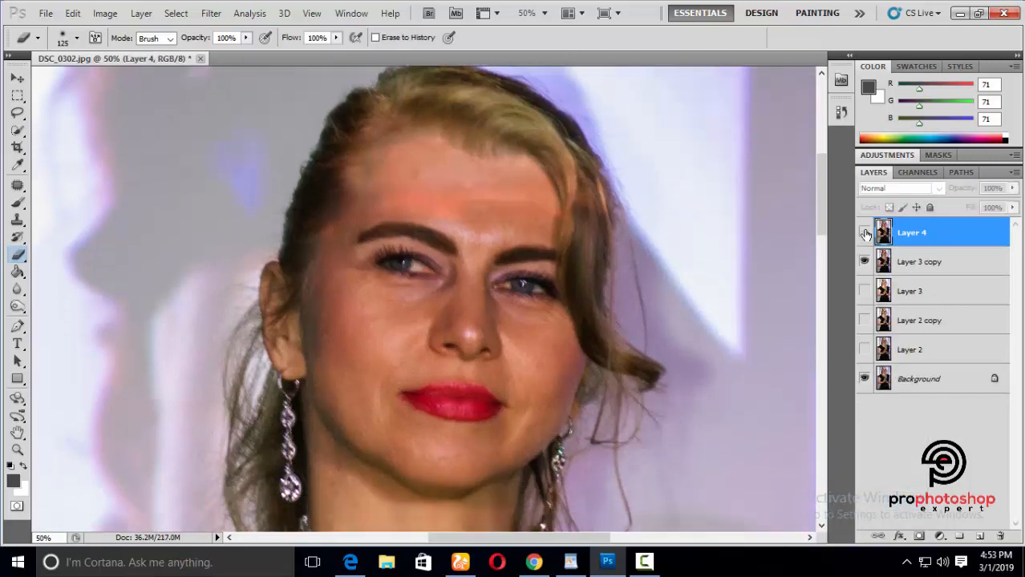
click(864, 232)
click(864, 233)
click(864, 233)
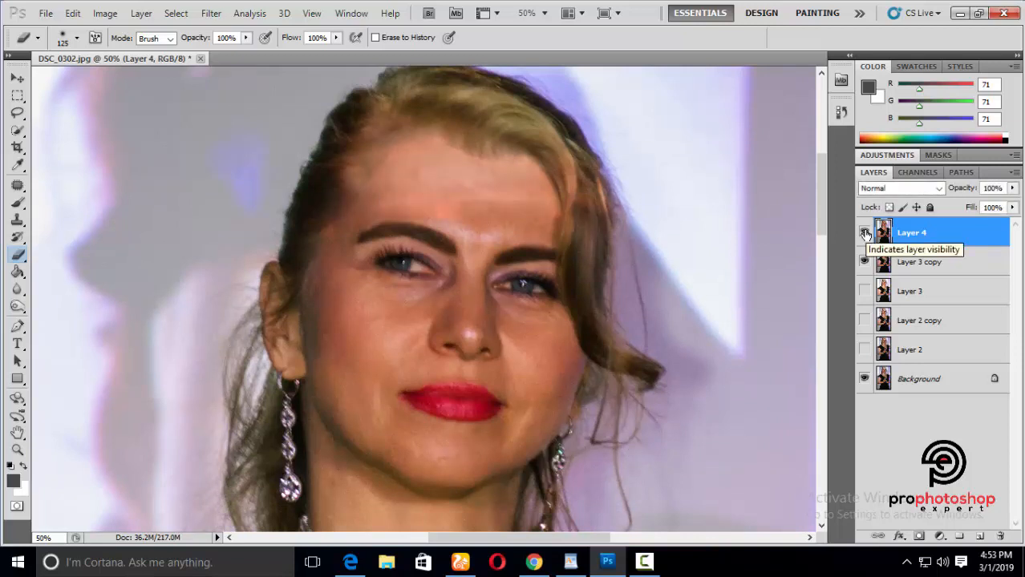
Hide Layer 3 copy and compare Layer 4 with the original Background.
click(863, 262)
click(864, 233)
click(863, 232)
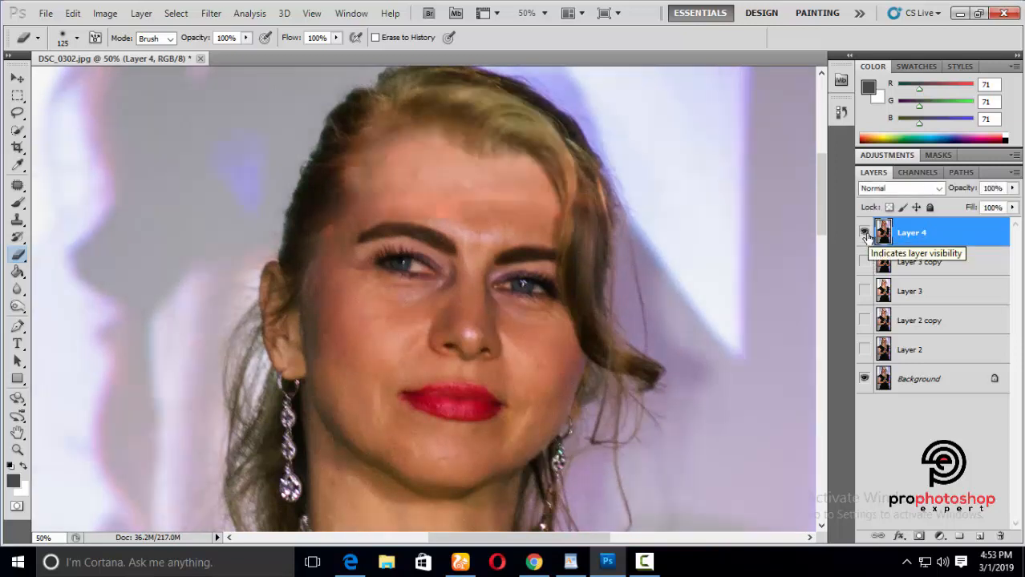
click(863, 232)
click(864, 233)
Duplicate Layer 4 and patch the reddish streak just above the inner eyebrow with clean forehead skin.
scroll(663, 325, up, 2)
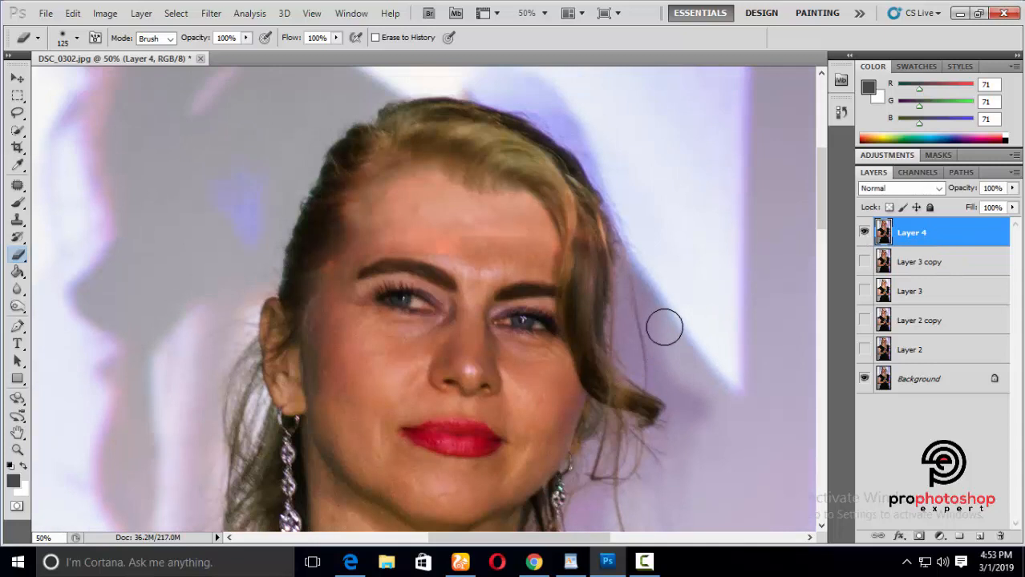
key(ctrl+j)
key(ctrl+plus)
click(18, 187)
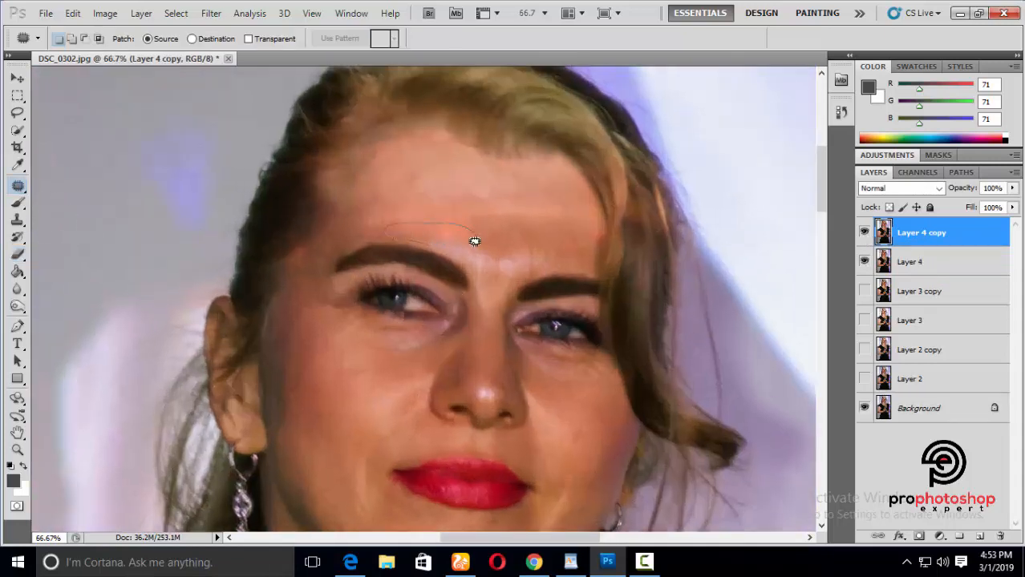
drag(475, 241, 459, 245)
mouse_move(454, 239)
mouse_down()
mouse_move(518, 236)
mouse_move(537, 222)
mouse_up()
key(ctrl+d)
Patch the remaining uneven areas across the middle of the forehead with neighboring skin.
mouse_move(442, 205)
mouse_down()
mouse_move(407, 219)
mouse_move(502, 217)
mouse_up()
key(ctrl+d)
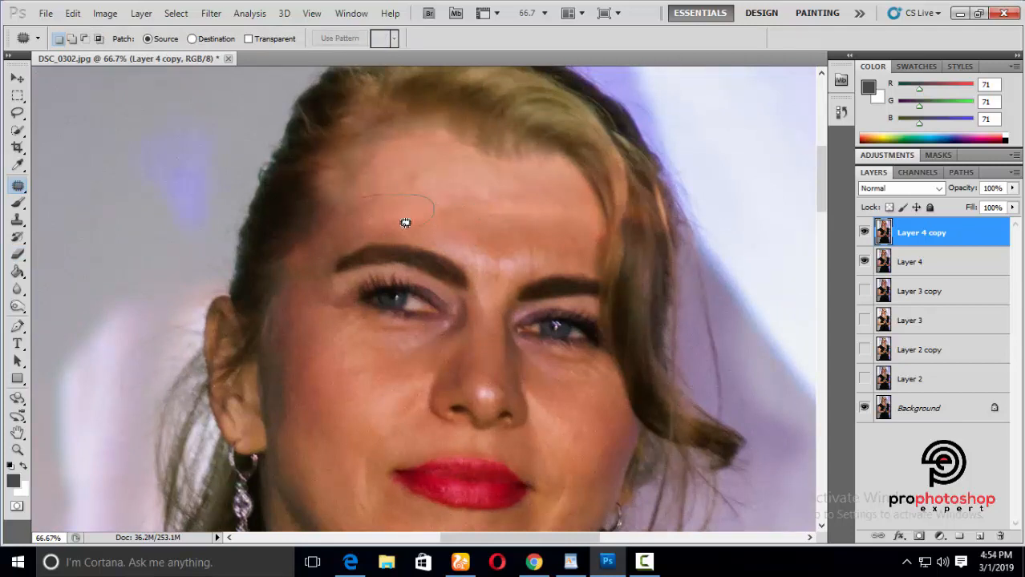
drag(405, 222, 503, 234)
key(ctrl+d)
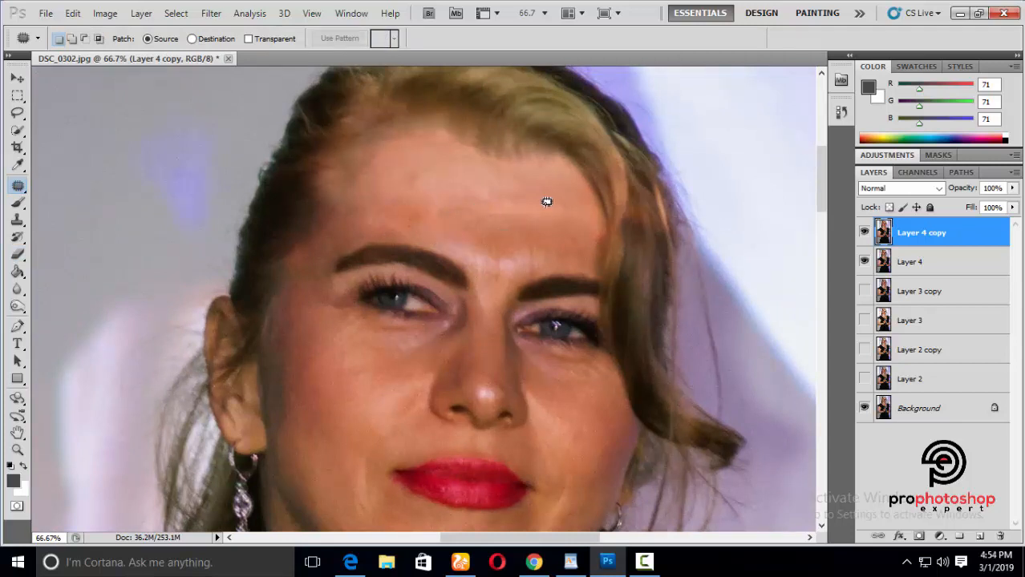
Step back through the most recent patches made across the middle of the forehead.
key(ctrl+alt+z)
key(ctrl+alt+z)
key(ctrl+alt+z)
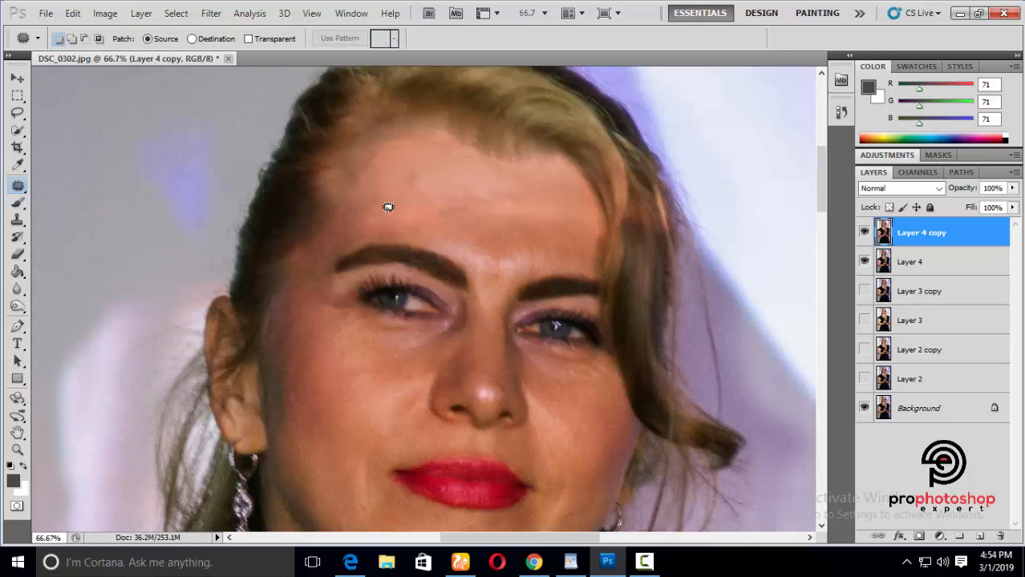
Patch the uneven areas above both eyebrows and on the upper forehead with clean cheek skin.
drag(368, 217, 405, 225)
mouse_move(407, 226)
mouse_down()
mouse_move(373, 314)
mouse_move(337, 358)
mouse_up()
key(ctrl+d)
mouse_move(581, 243)
mouse_down()
mouse_move(499, 207)
mouse_move(329, 388)
mouse_up()
key(ctrl+d)
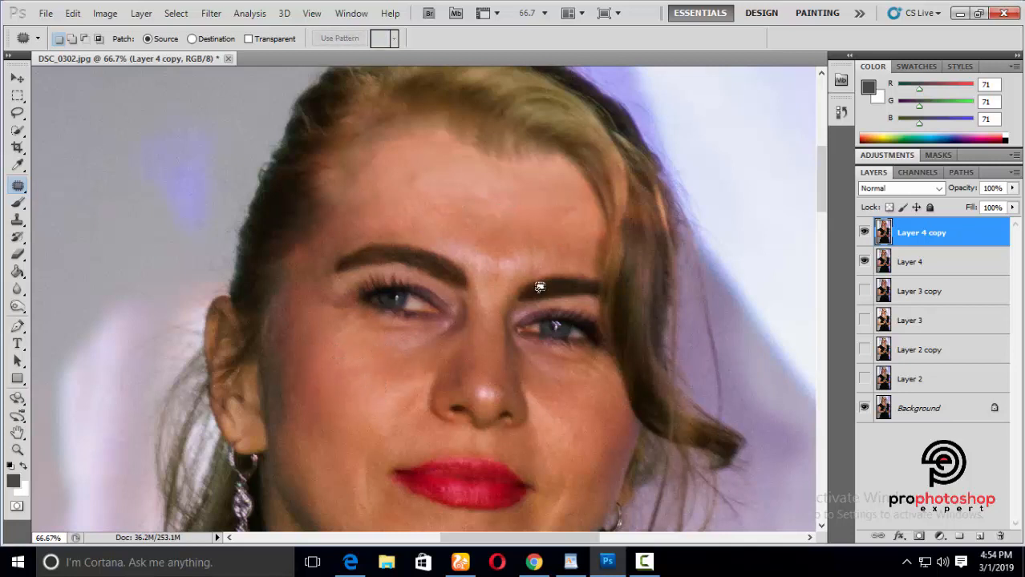
mouse_move(435, 166)
mouse_down()
mouse_move(498, 213)
mouse_move(409, 196)
mouse_move(351, 398)
mouse_move(365, 393)
mouse_up()
key(ctrl+d)
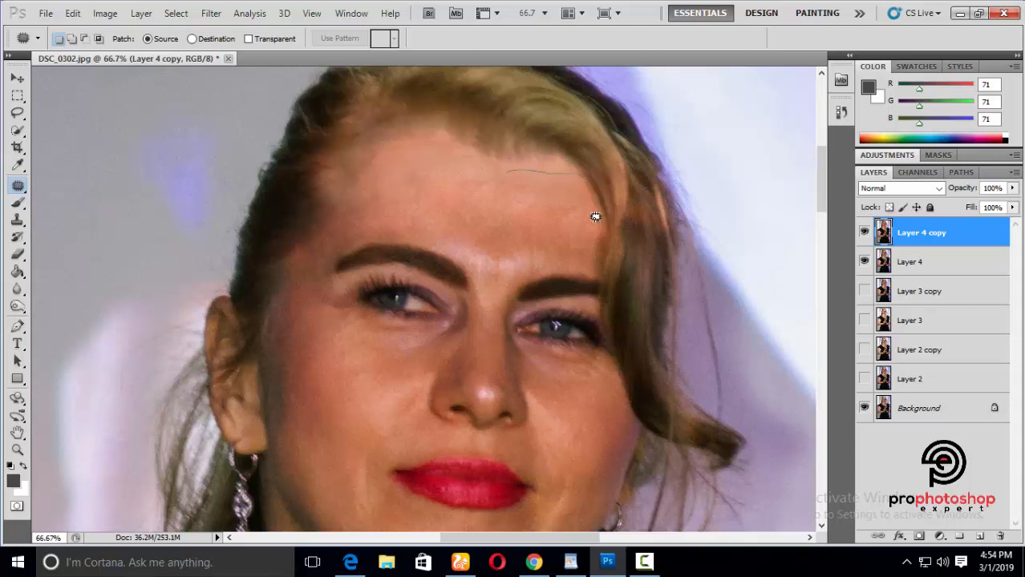
Patch the remaining blotches near the hairline and on the side of the forehead beside the falling hair strand.
drag(595, 217, 595, 216)
key(ctrl+d)
drag(530, 204, 521, 229)
key(ctrl+d)
mouse_move(477, 149)
mouse_down()
mouse_move(452, 170)
mouse_move(403, 136)
mouse_move(436, 130)
mouse_move(441, 190)
mouse_move(360, 195)
mouse_up()
key(ctrl+d)
key(ctrl+d)
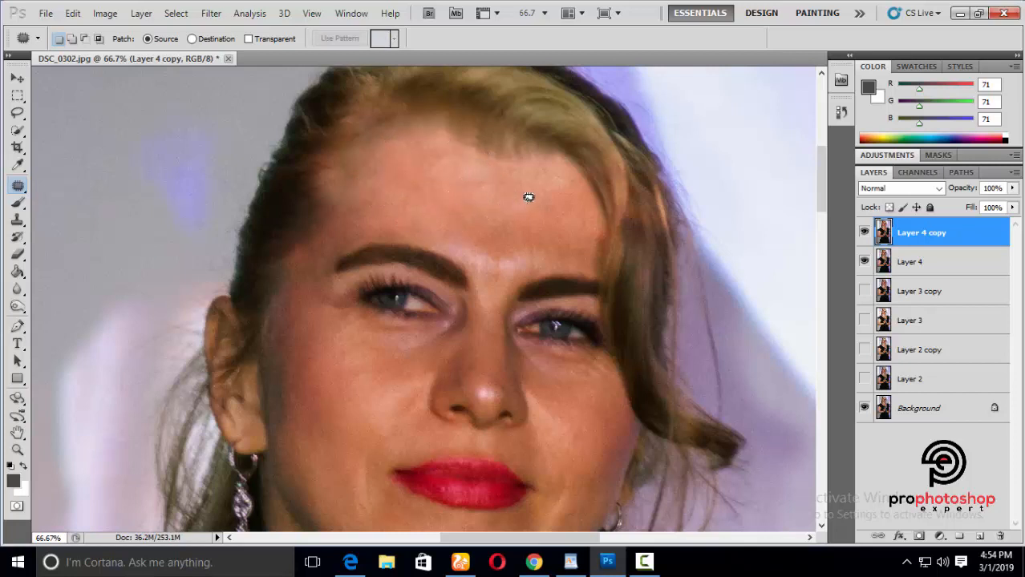
drag(558, 207, 469, 211)
key(ctrl+d)
Lower the opacity of Layer 4 copy to 66% so the patches blend with the skin beneath.
click(1011, 189)
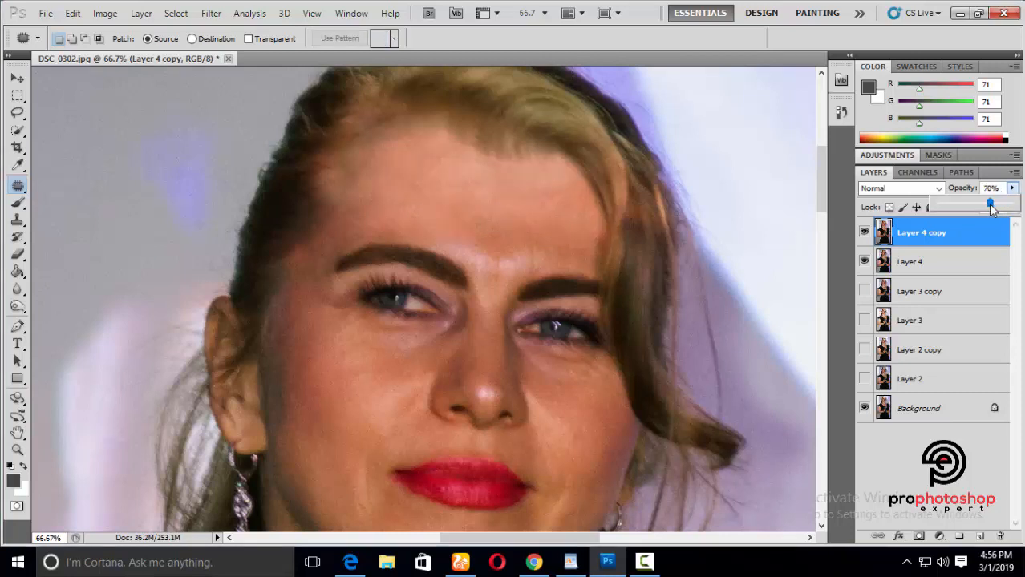
drag(991, 207, 985, 206)
click(866, 234)
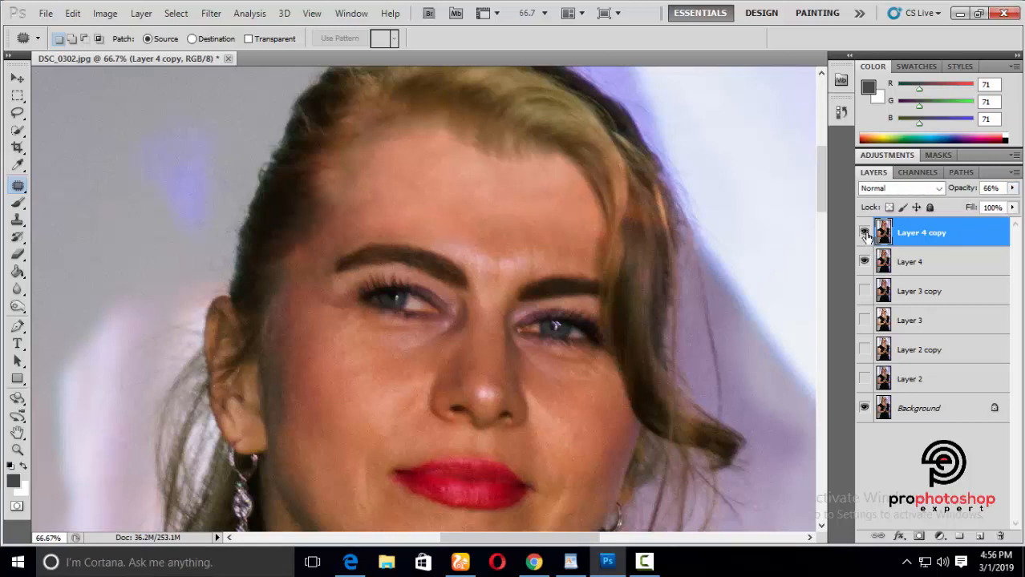
Merge Layer 4 copy with Layer 4.
key(ctrl+minus)
key(ctrl+minus)
scroll(682, 296, down, 2)
ctrl+click(914, 264)
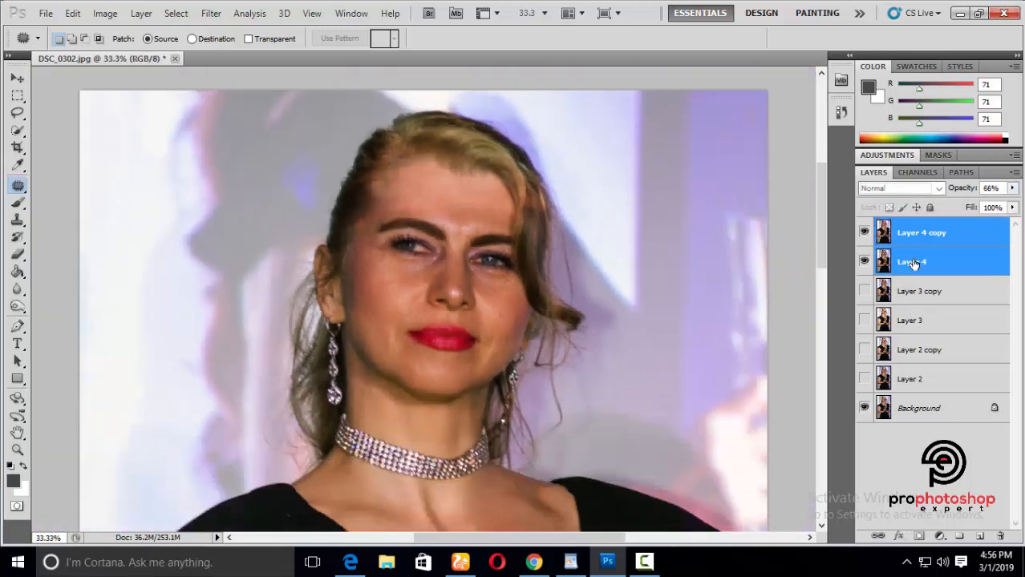
right_click(912, 264)
click(764, 496)
Compare the merged Layer 4 copy with the original Background across the whole photo.
scroll(665, 457, down, 2)
key(ctrl+minus)
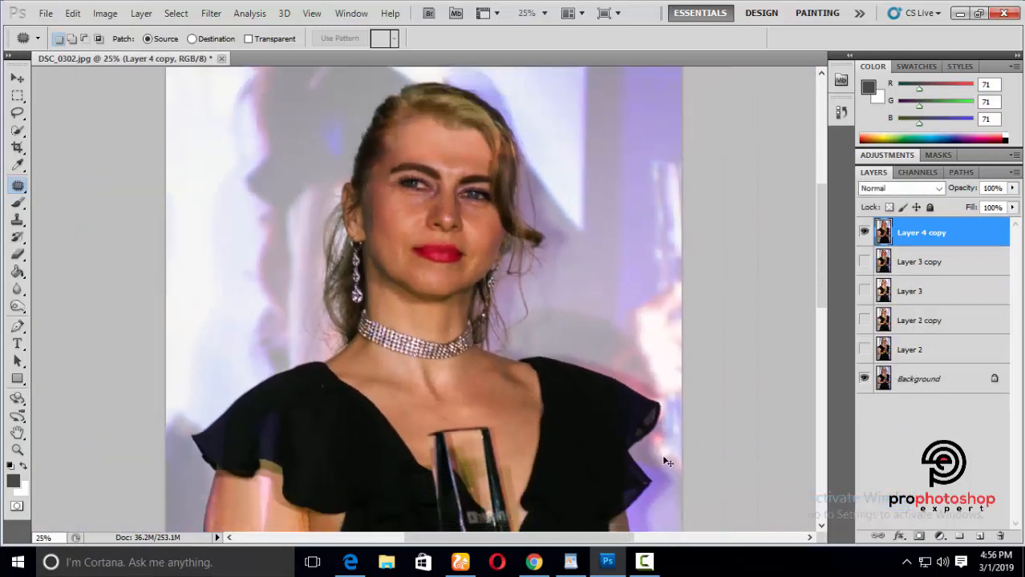
key(ctrl+minus)
key(ctrl+minus)
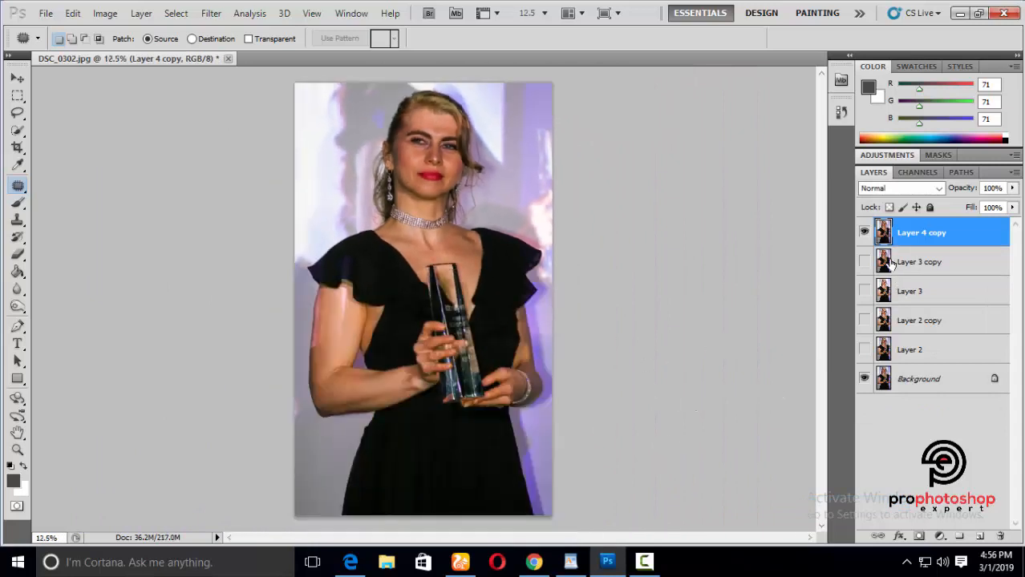
click(863, 232)
click(864, 233)
click(864, 232)
click(863, 233)
Delete Layer 3, Layer 2 copy and Layer 2, then duplicate Layer 4 copy for retouching the upper arm.
click(17, 450)
click(295, 343)
click(295, 343)
click(283, 320)
click(281, 319)
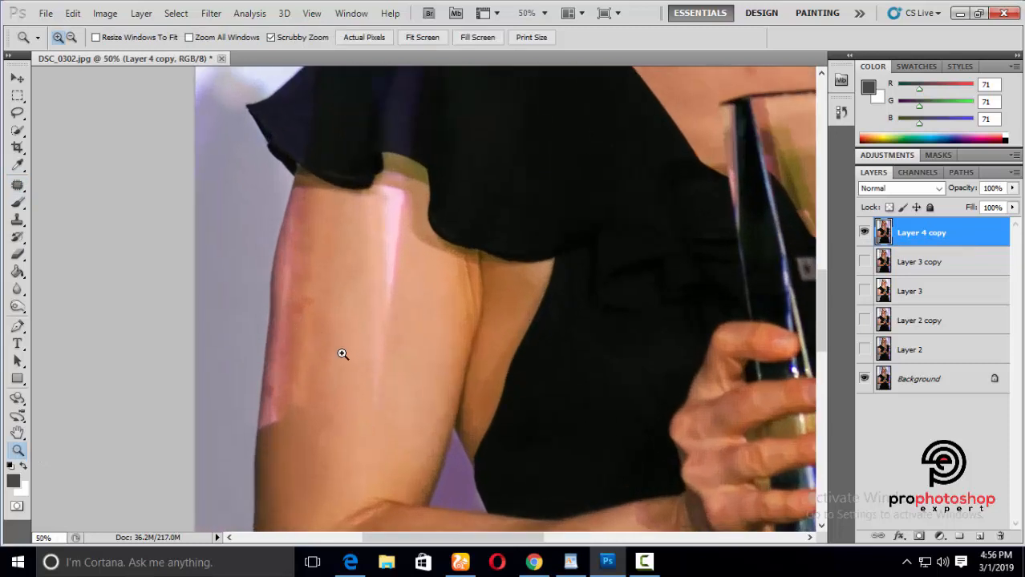
click(919, 291)
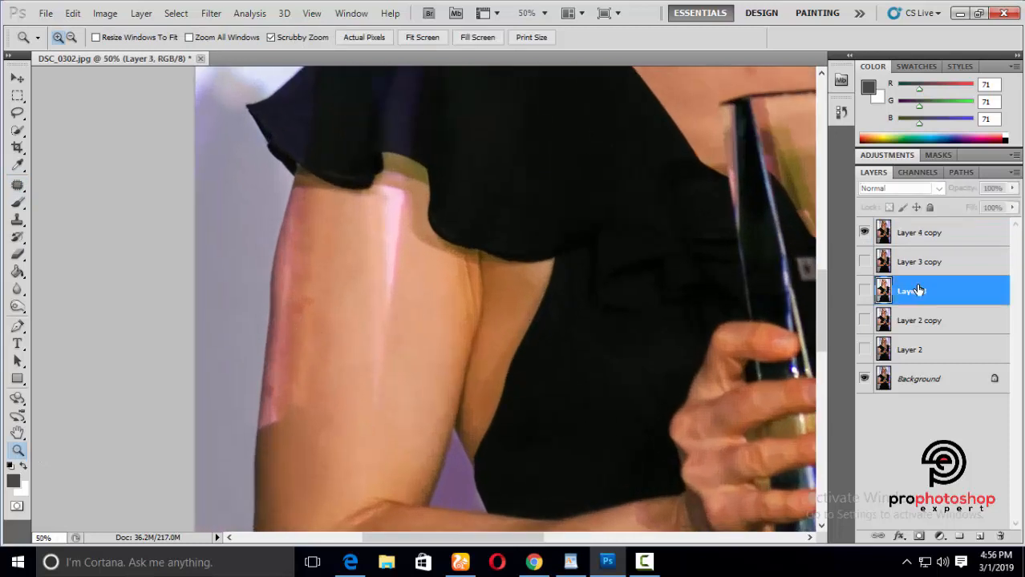
key(Delete)
key(Delete)
key(Delete)
click(918, 241)
key(ctrl+j)
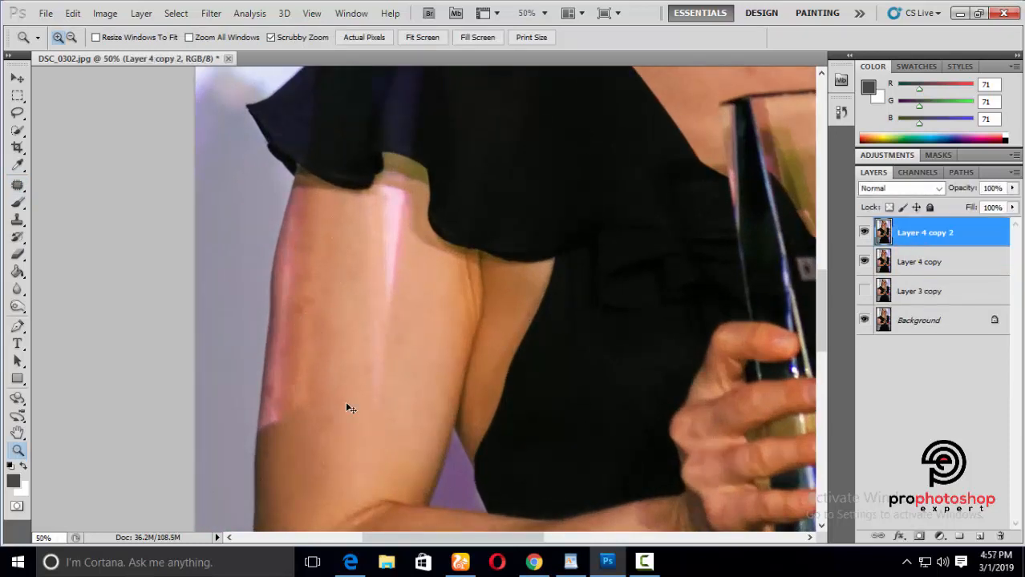
Patch the middle of the bright pink light streak on the upper arm with clean arm skin.
click(344, 400)
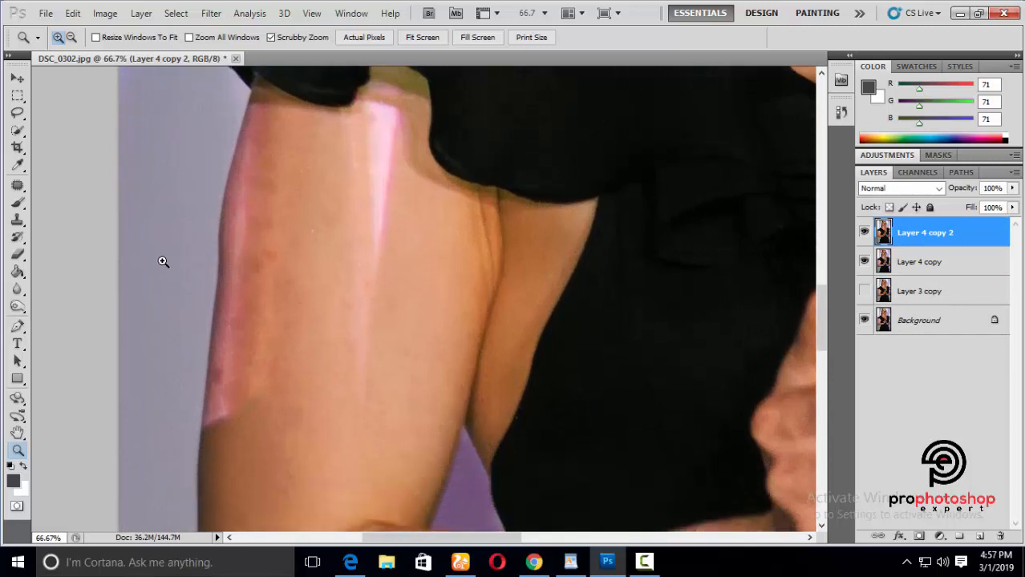
scroll(166, 260, up, 2)
key(j)
scroll(414, 254, up, 1)
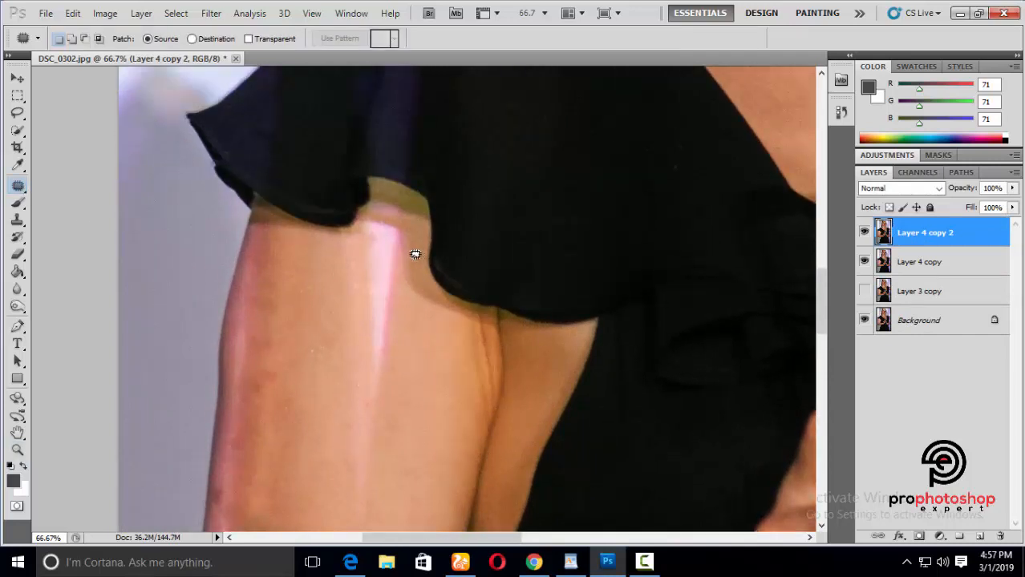
mouse_move(406, 298)
mouse_down()
mouse_move(345, 358)
mouse_move(353, 273)
mouse_up()
drag(391, 370, 430, 418)
key(ctrl+d)
Patch the faint lower end of the pink streak with the even skin beside it.
scroll(428, 367, down, 3)
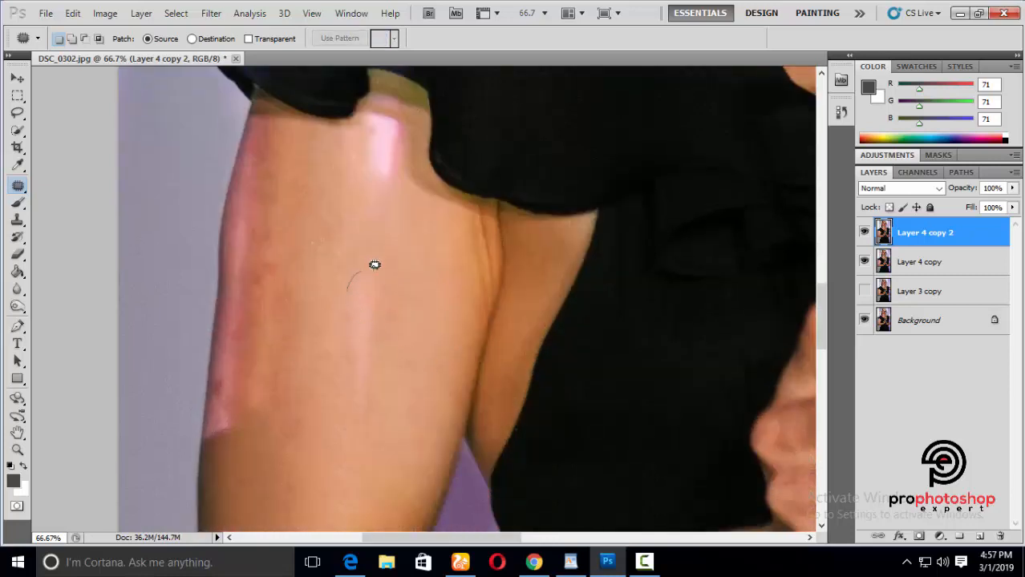
mouse_move(374, 265)
mouse_down()
mouse_move(336, 378)
mouse_move(353, 277)
mouse_up()
mouse_move(369, 337)
mouse_down()
mouse_move(423, 362)
mouse_move(442, 334)
mouse_up()
key(ctrl+d)
Patch the bright pink spot just below the sleeve with clean skin from lower on the arm.
scroll(425, 318, up, 2)
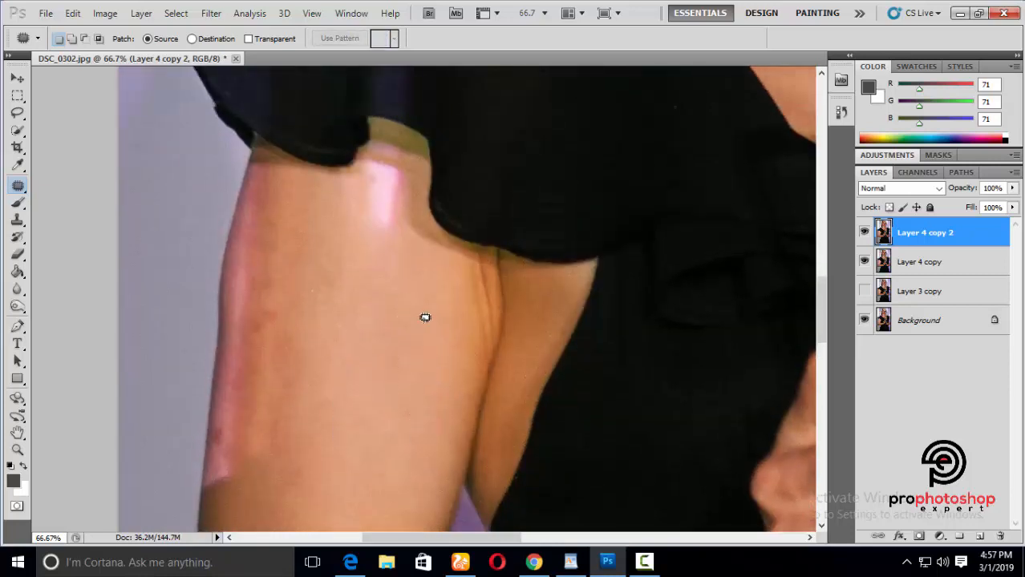
scroll(425, 318, up, 1)
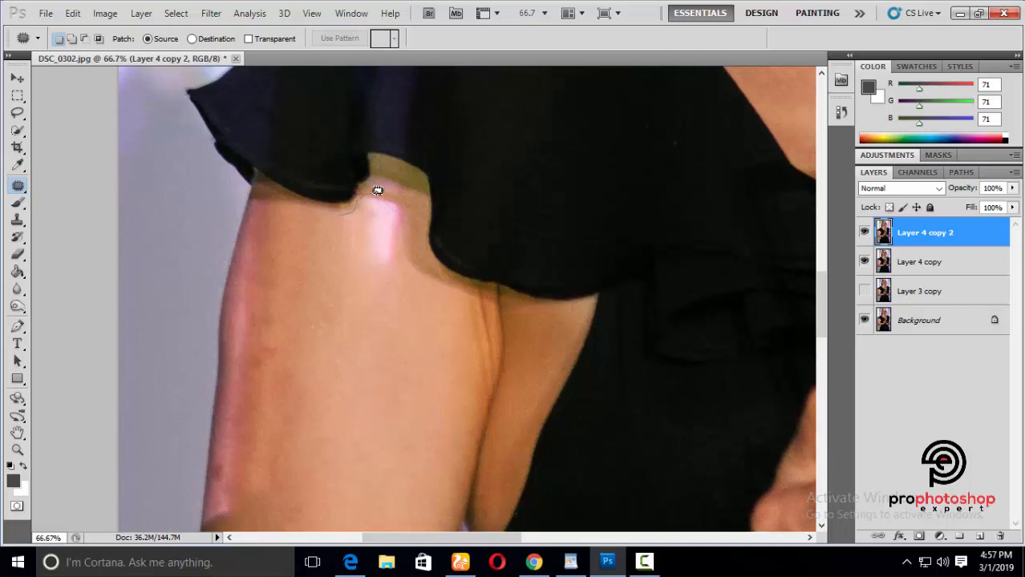
mouse_move(408, 238)
mouse_down()
mouse_move(343, 236)
mouse_move(405, 241)
mouse_up()
drag(382, 259, 383, 352)
key(ctrl+d)
Smooth the leftover pale area beneath the sleeve by patching it with skin from further down the arm.
scroll(414, 312, up, 1)
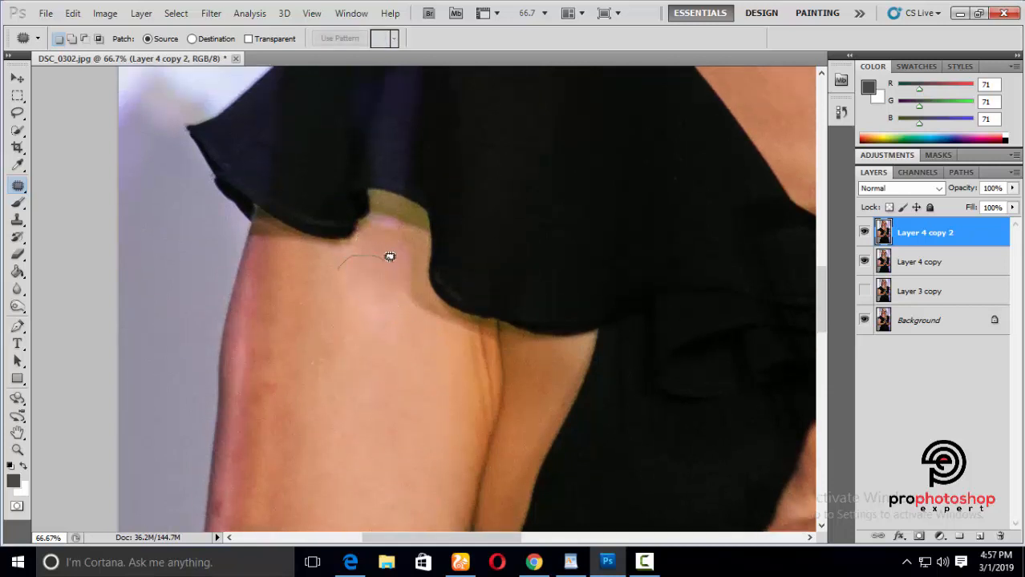
drag(359, 297, 341, 272)
drag(377, 308, 385, 364)
key(ctrl+d)
scroll(389, 288, up, 1)
Patch the pale edge along the shadow band at the sleeve hem with nearby skin, undoing the darkened attempt.
scroll(412, 289, up, 2)
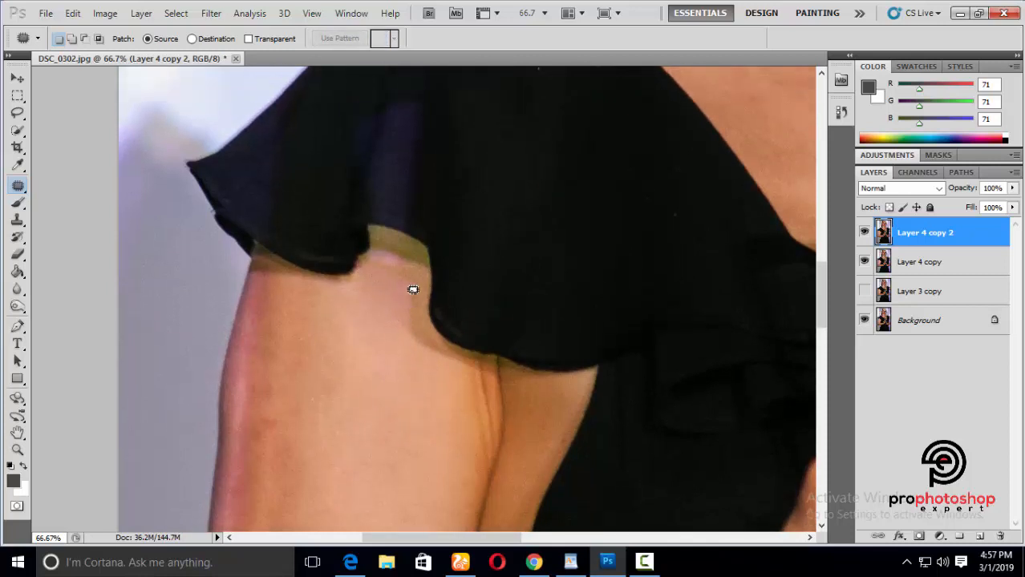
scroll(405, 275, down, 2)
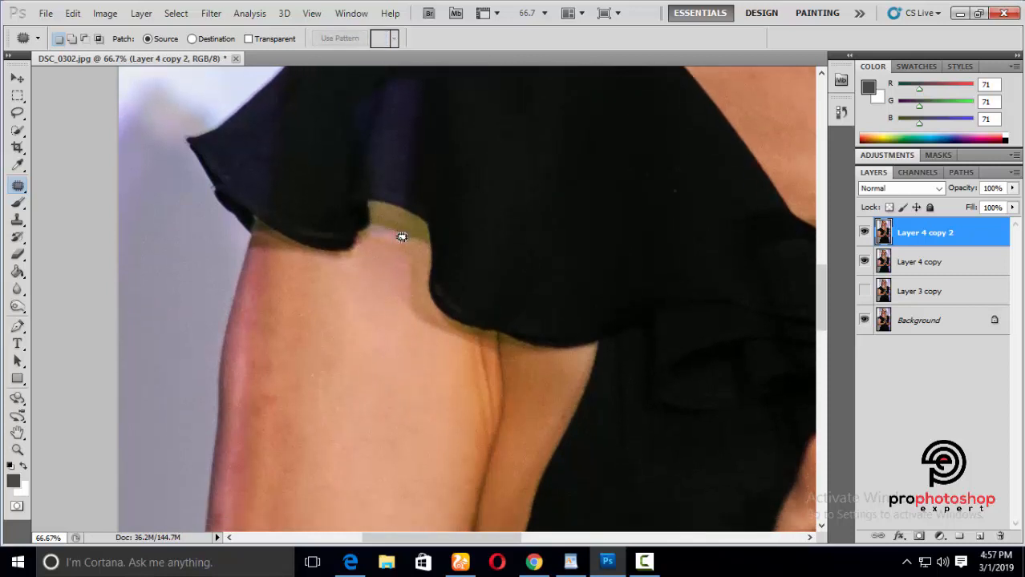
drag(402, 236, 395, 238)
key(ctrl+d)
drag(371, 235, 374, 231)
drag(392, 233, 414, 229)
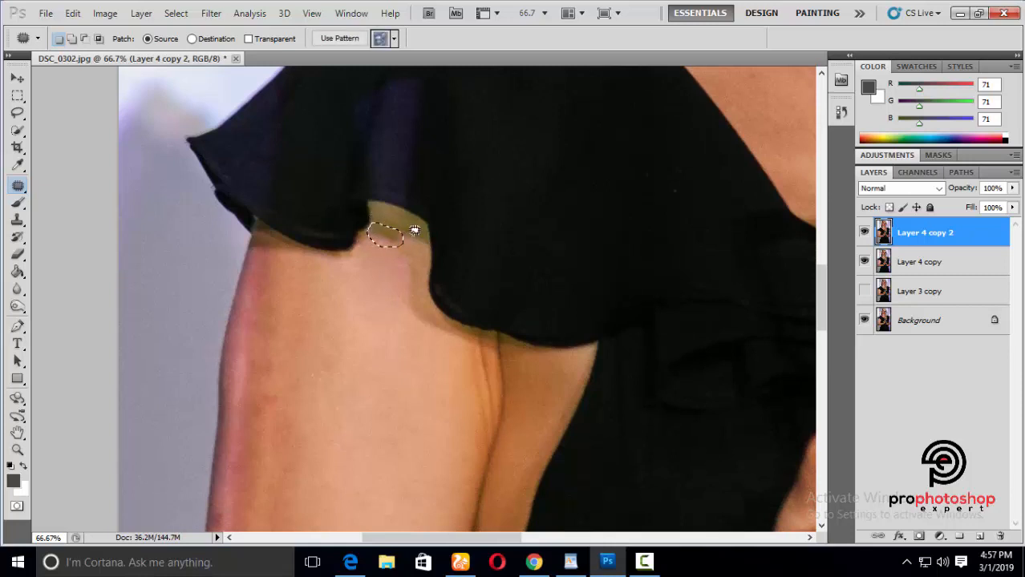
key(ctrl+d)
key(ctrl+z)
scroll(461, 298, up, 3)
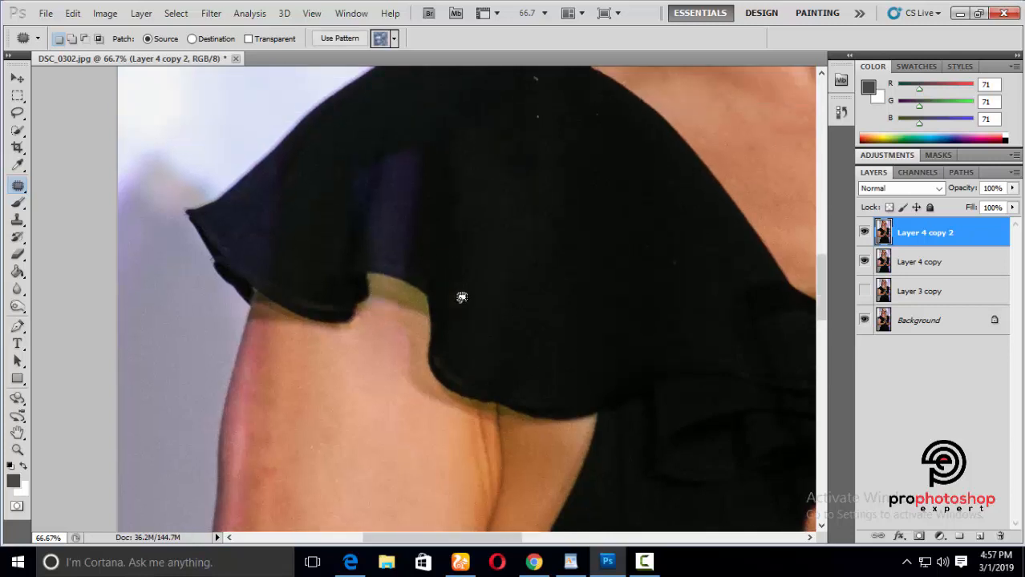
key(ctrl+plus)
drag(369, 323, 407, 334)
key(ctrl+d)
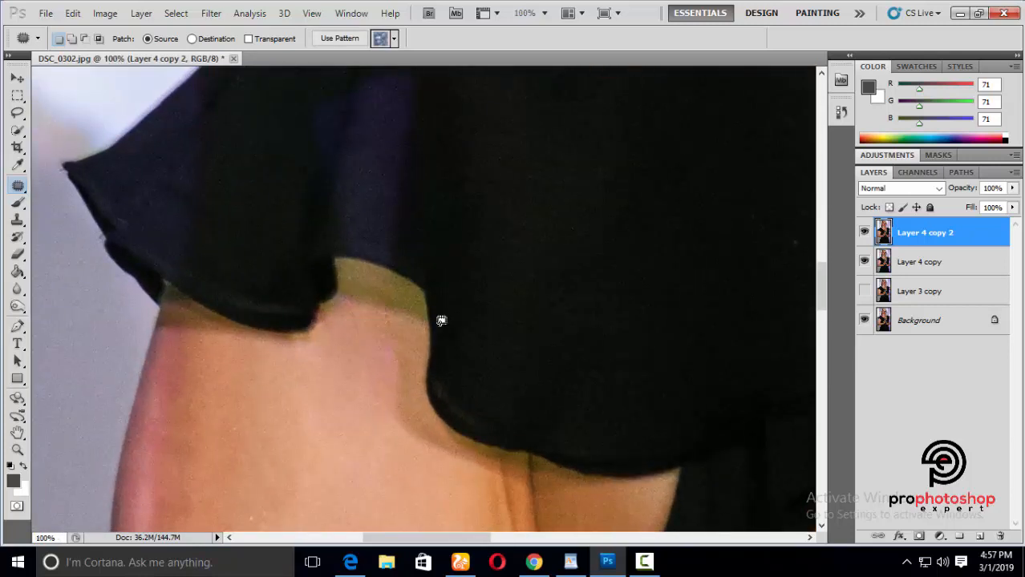
Add an empty layer above Layer 4 copy 2 and set the Clone Stamp brush size to 150.
key(ctrl+minus)
key(ctrl+minus)
key(ctrl+minus)
key(ctrl+minus)
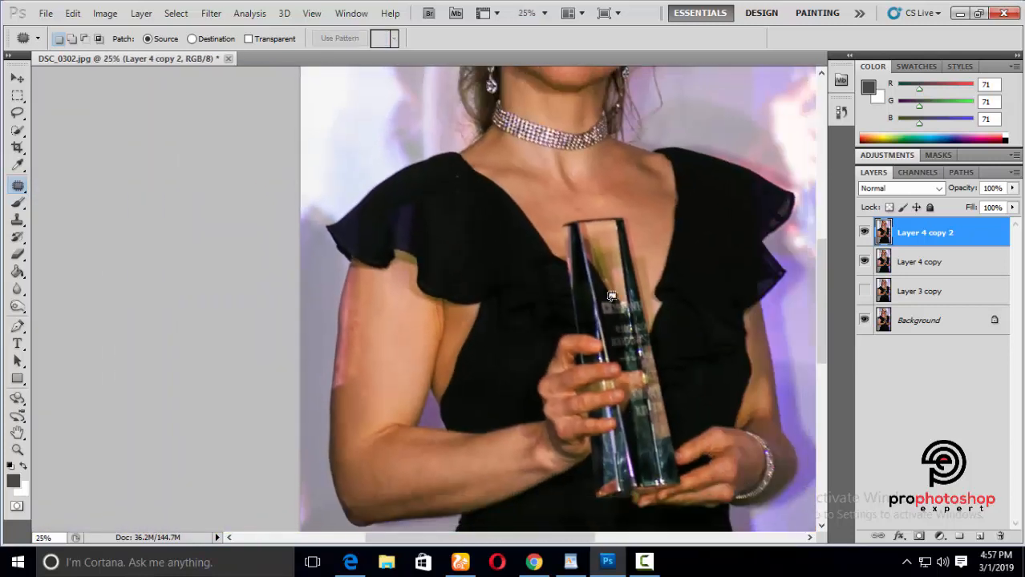
key(ctrl+plus)
key(ctrl+plus)
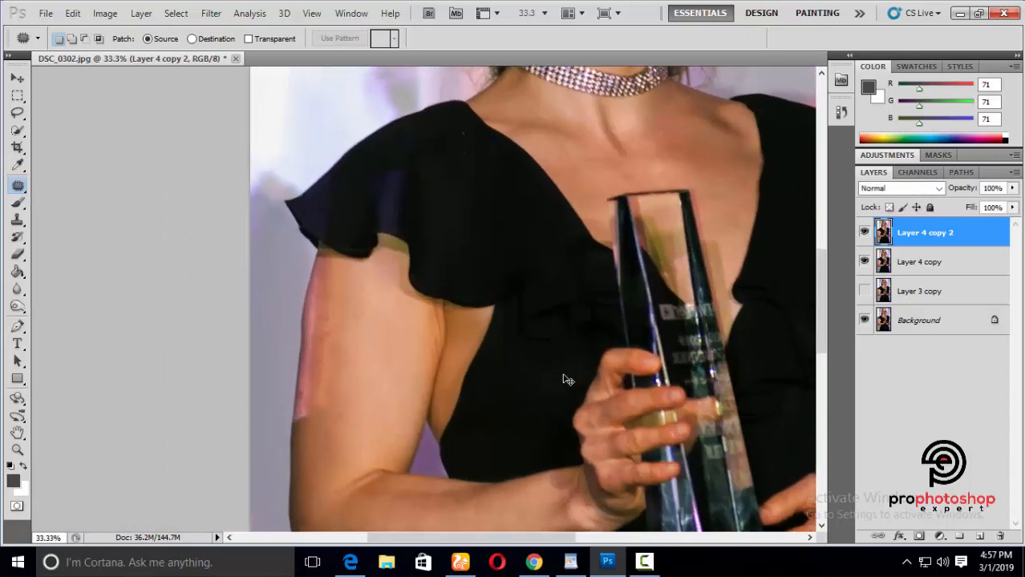
scroll(470, 391, down, 2)
click(17, 224)
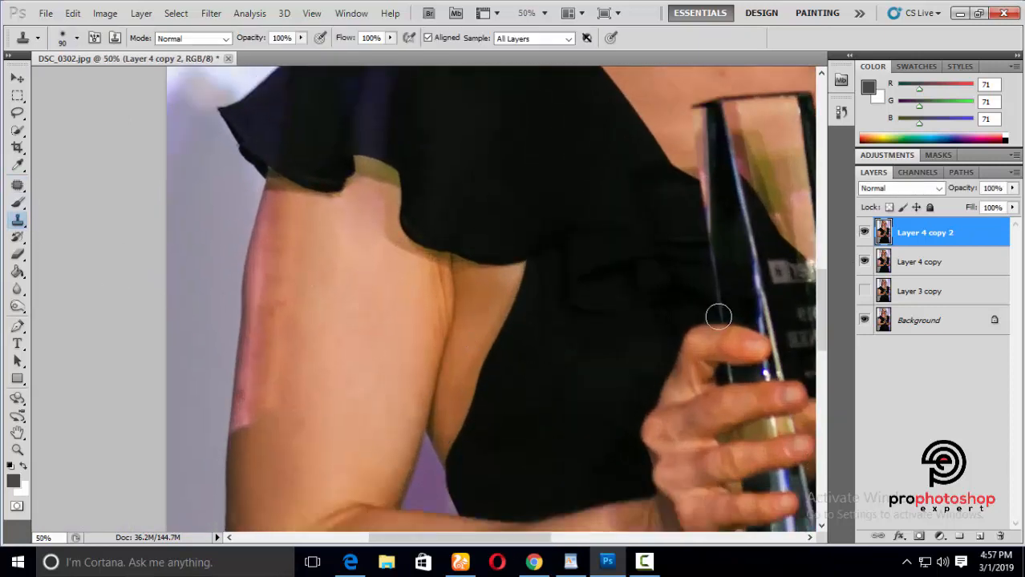
click(979, 536)
key(bracketright)
key(bracketright)
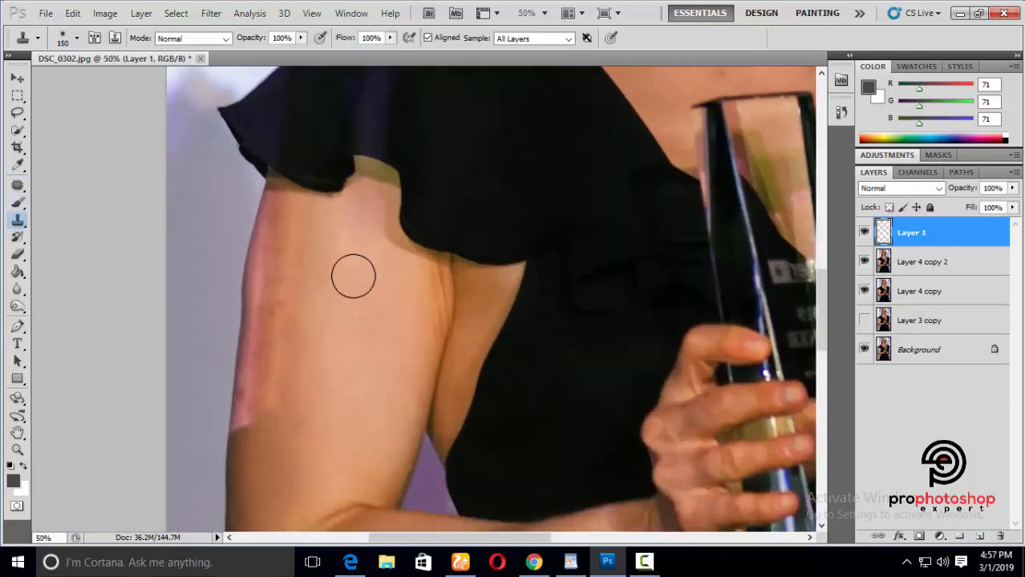
Clone clean arm skin over the pinkish area below the sleeve, reducing the brush size to 90 near the hem.
alt+click(354, 275)
click(354, 239)
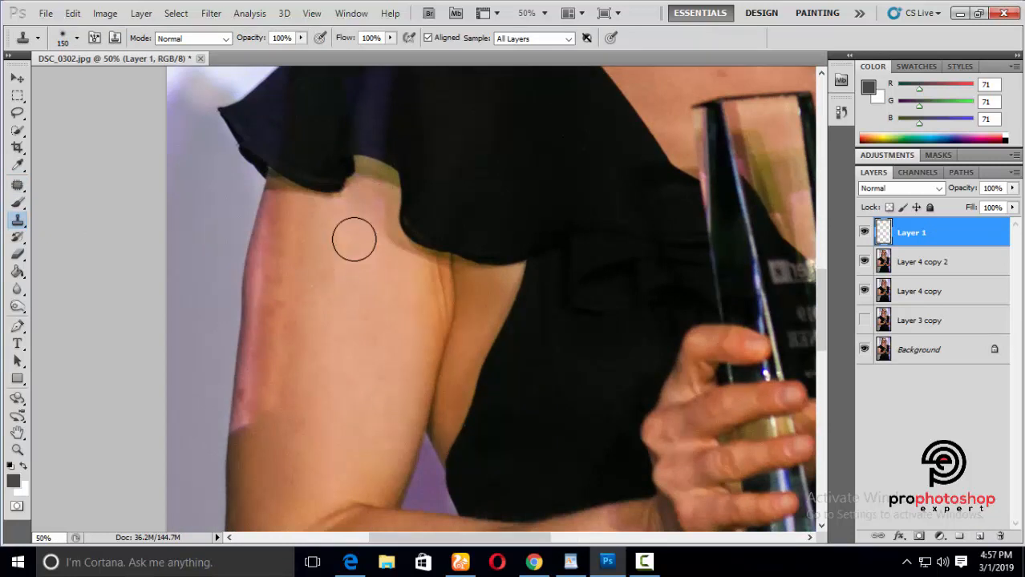
key(bracketleft)
key(bracketleft)
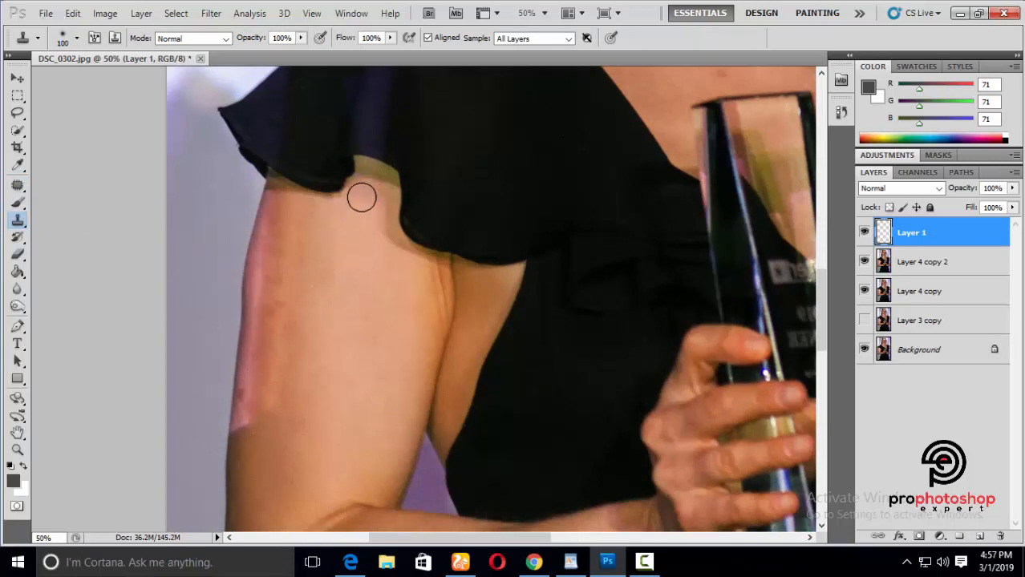
key(bracketleft)
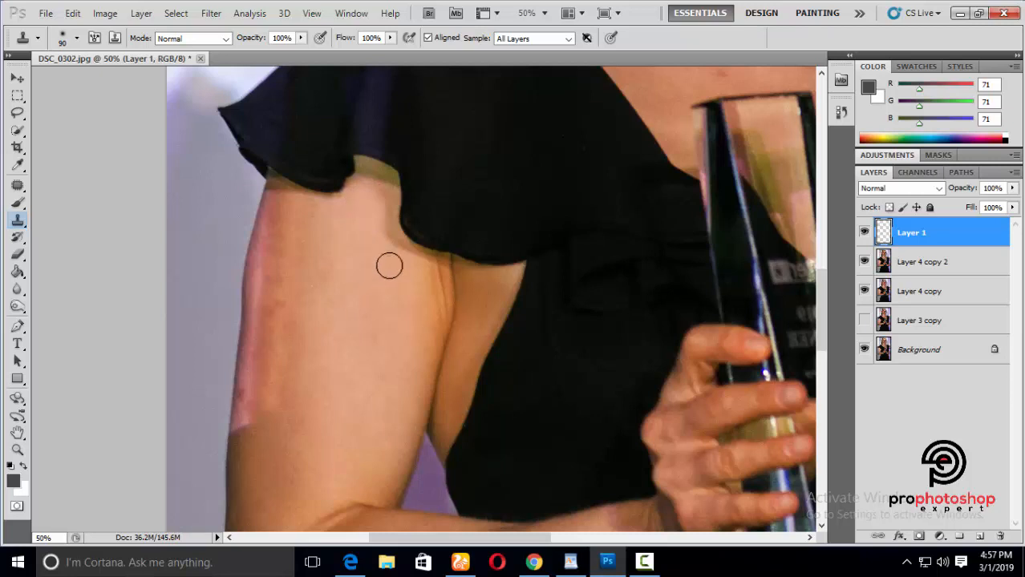
Set Layer 1's opacity to 67% and merge it with Layer 4 copy 2.
click(1012, 188)
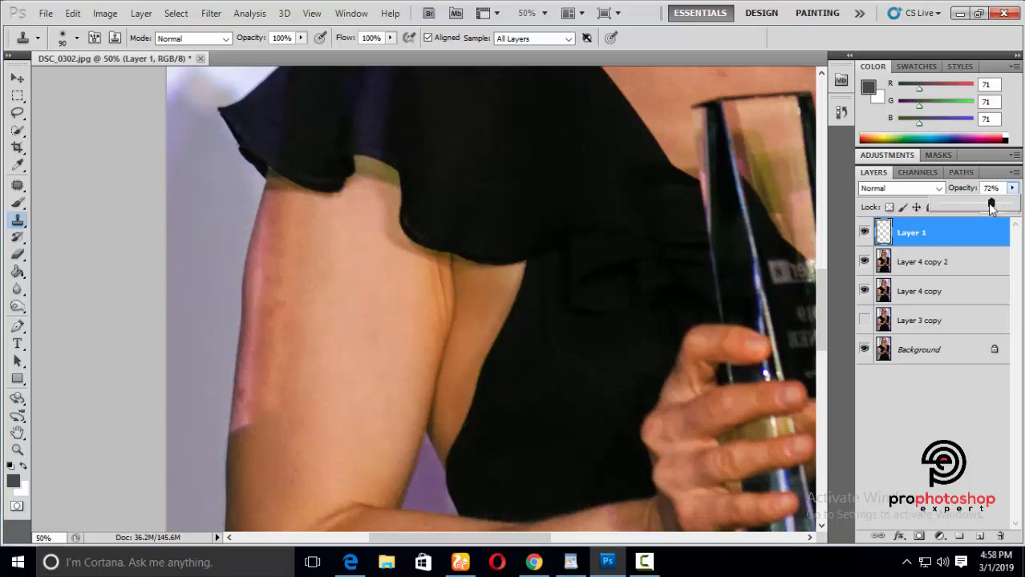
drag(989, 203, 985, 204)
click(864, 232)
click(864, 232)
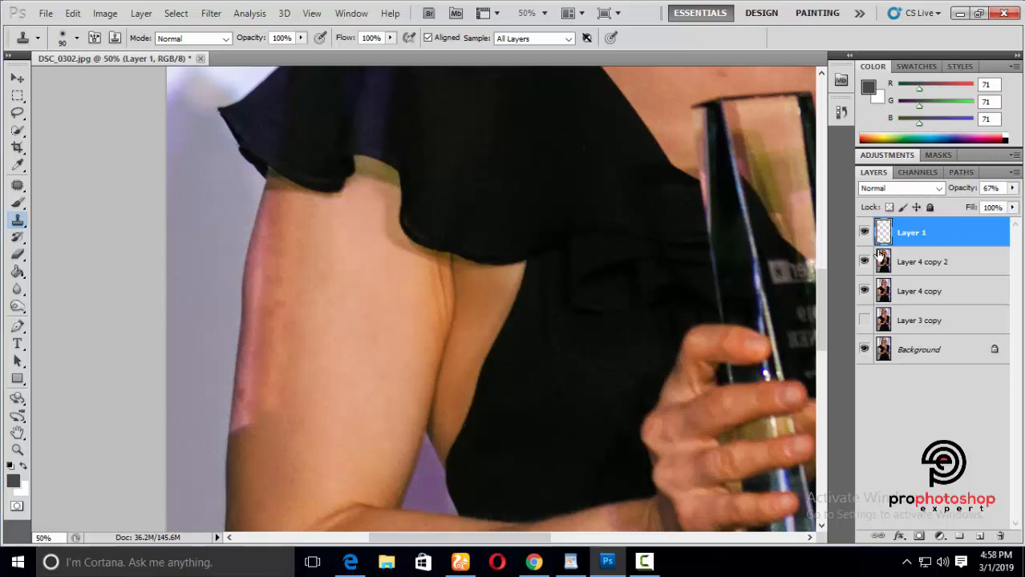
right_click(924, 267)
click(794, 489)
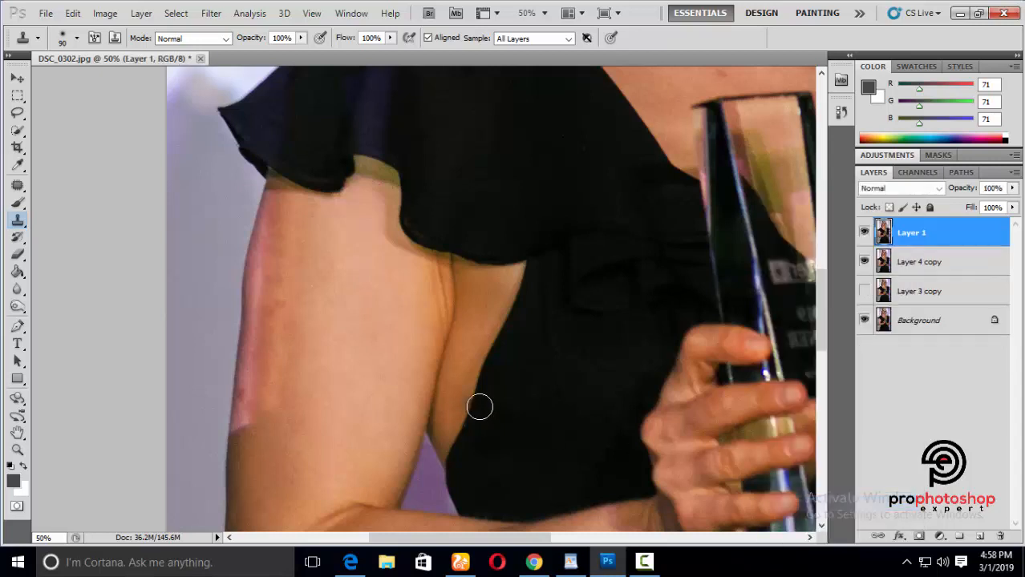
Lasso a patch of clean skin along the outer edge of the arm above the elbow and copy it to a new layer.
scroll(481, 406, down, 2)
scroll(479, 406, down, 1)
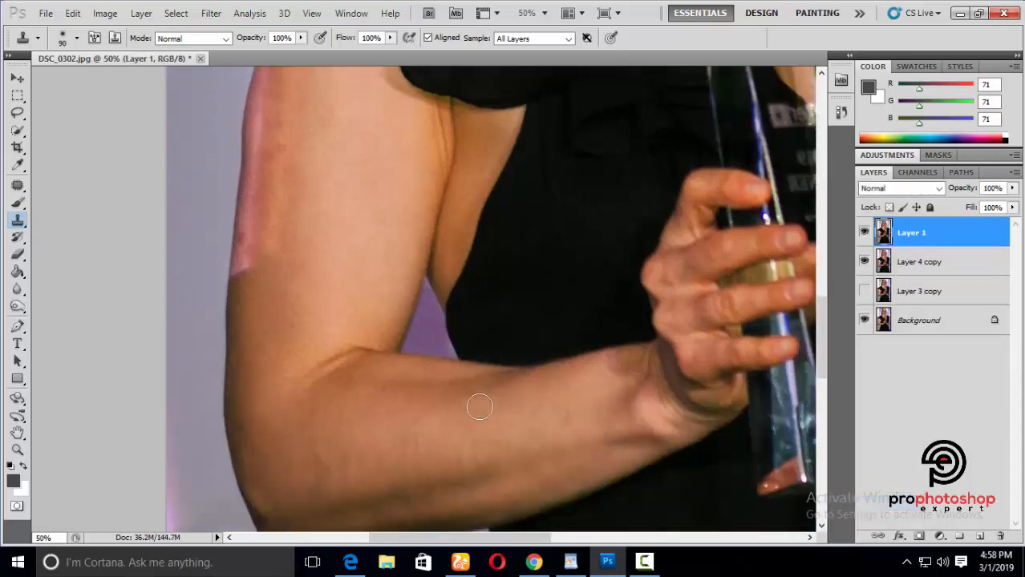
click(18, 112)
scroll(174, 143, down, 2)
scroll(277, 208, down, 2)
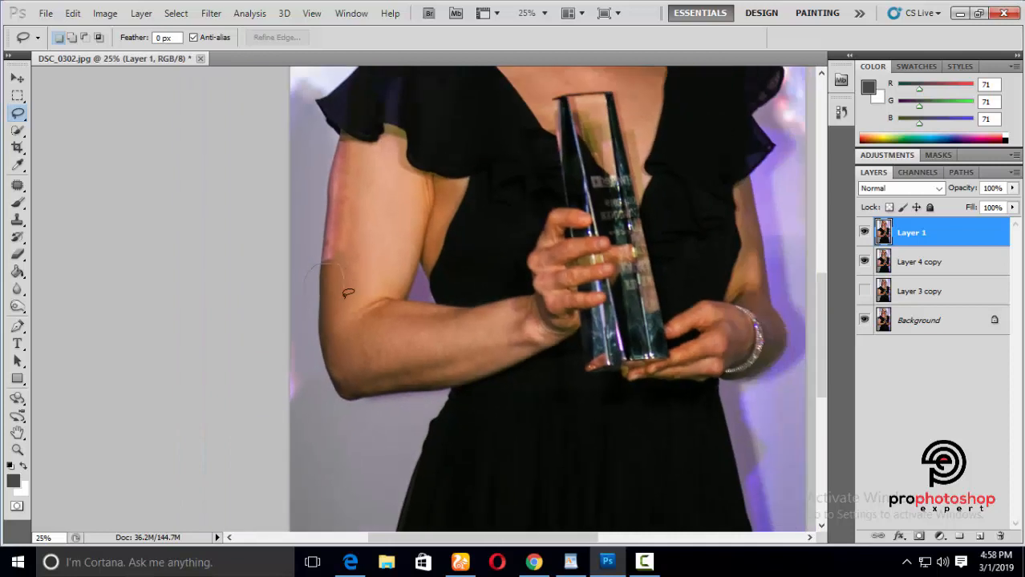
drag(352, 359, 319, 268)
scroll(381, 309, up, 1)
key(ctrl+j)
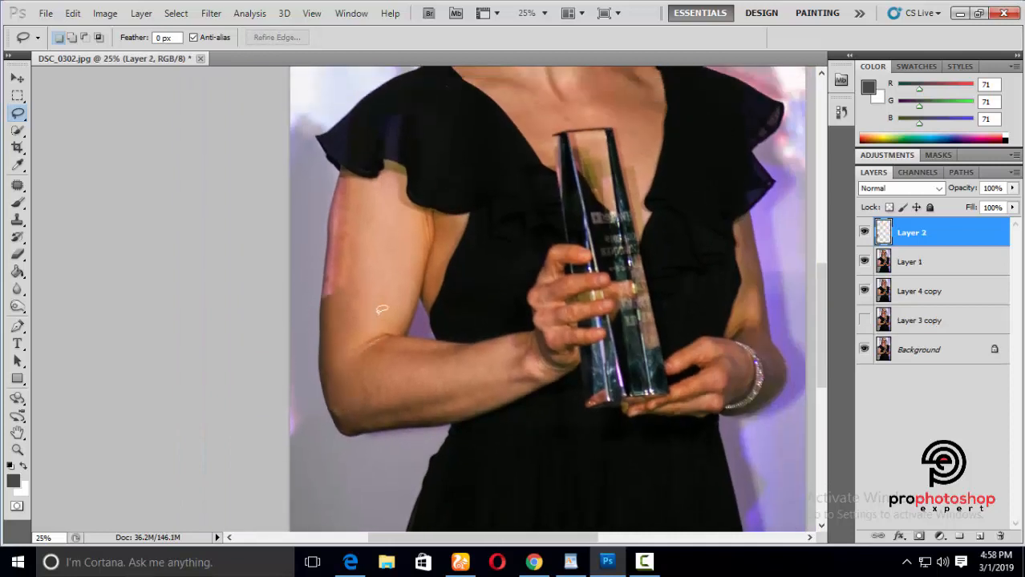
Move the skin patch over the pink outer edge below the sleeve and rotate it 16.80 degrees.
key(ctrl+t)
drag(337, 275, 345, 207)
drag(377, 243, 408, 284)
scroll(408, 280, up, 1)
key(ctrl+plus)
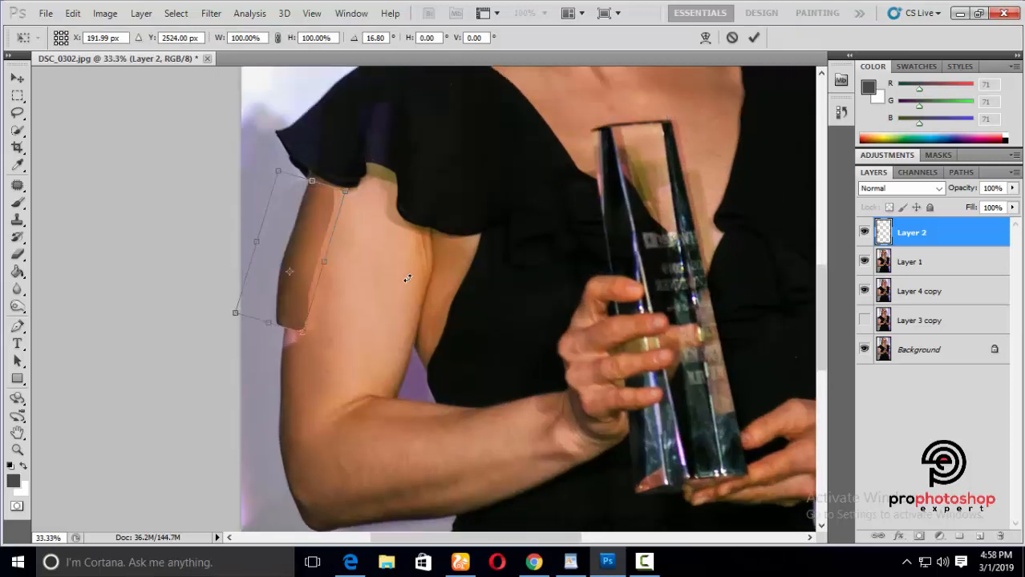
scroll(453, 489, up, 2)
key(ctrl+minus)
key(ctrl+minus)
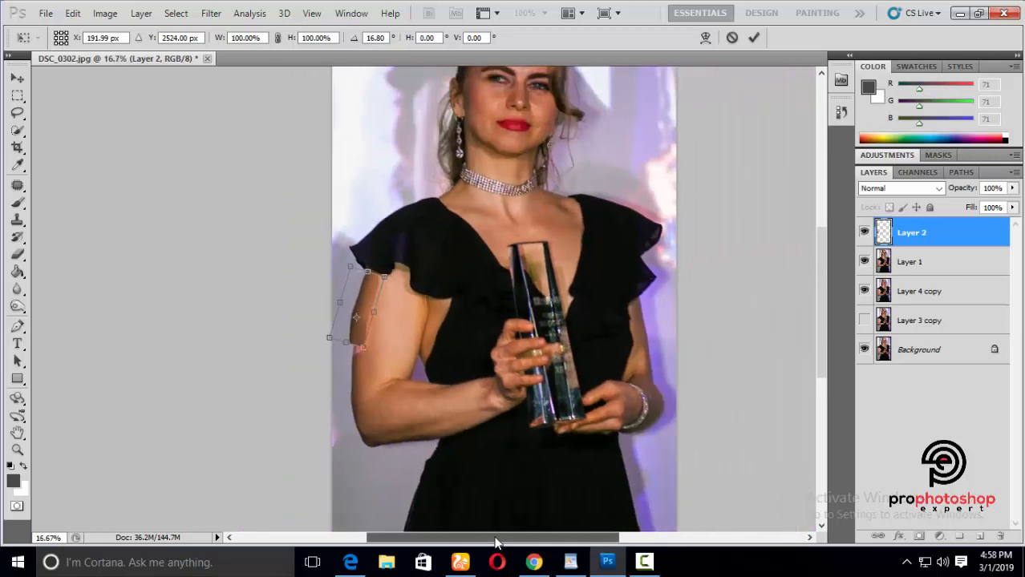
scroll(390, 336, up, 3)
drag(390, 337, 390, 300)
key(Return)
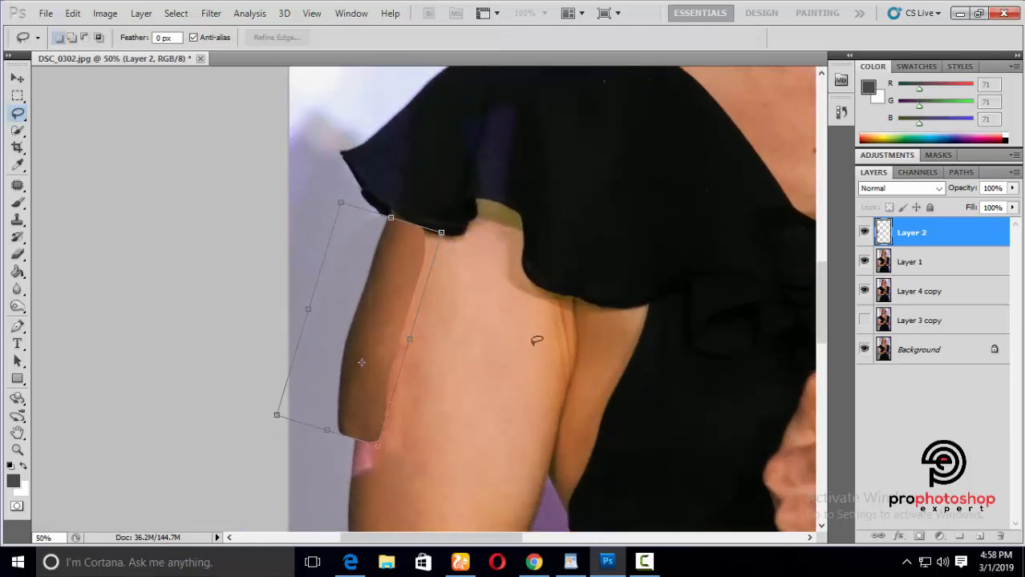
Convert the patch layer to a smart object and set its opacity to 52%.
right_click(913, 233)
click(849, 290)
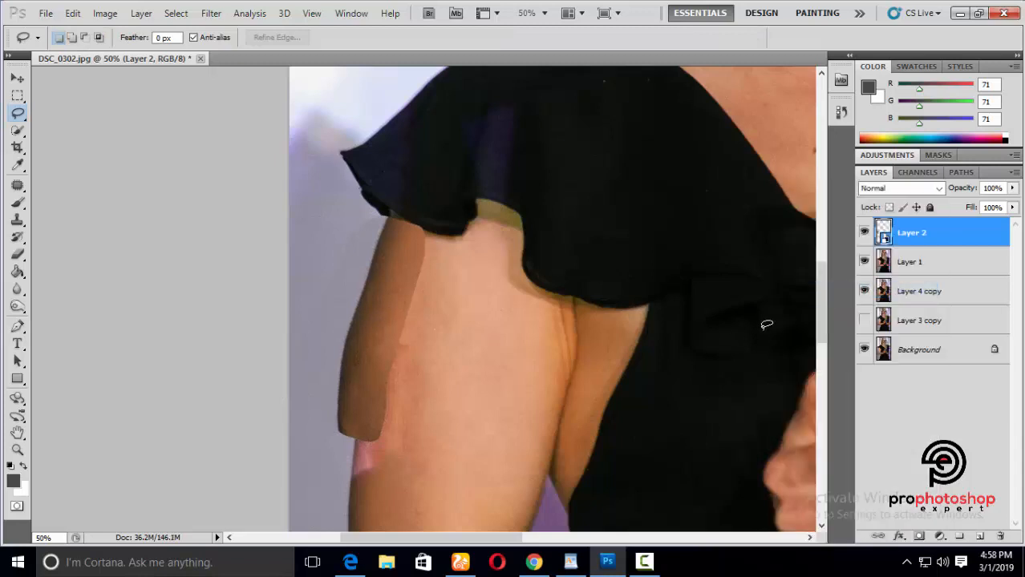
drag(1014, 188, 974, 203)
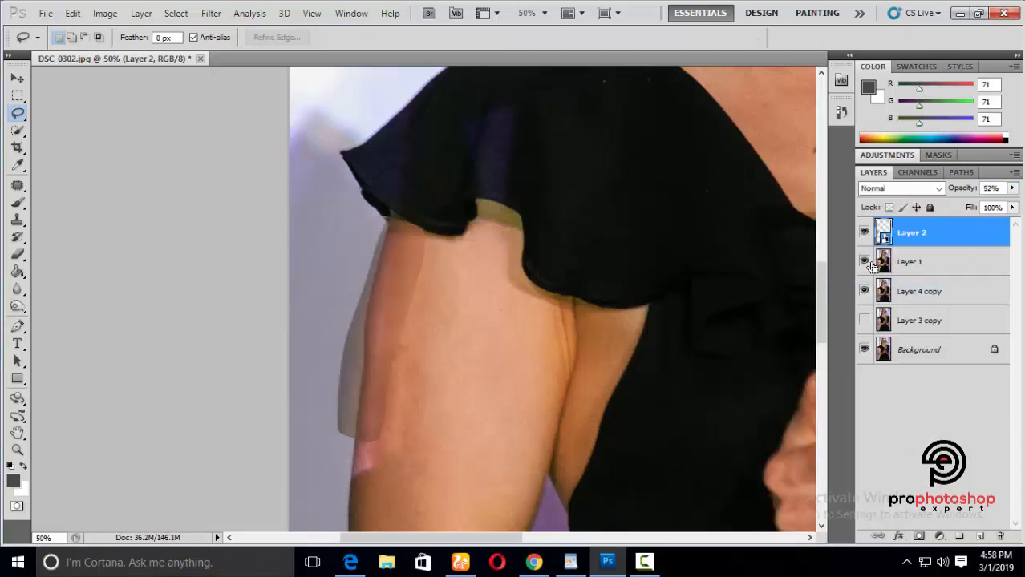
Warp the skin patch so it follows the outer contour of the upper arm, and rasterize its layer.
key(ctrl+t)
click(705, 38)
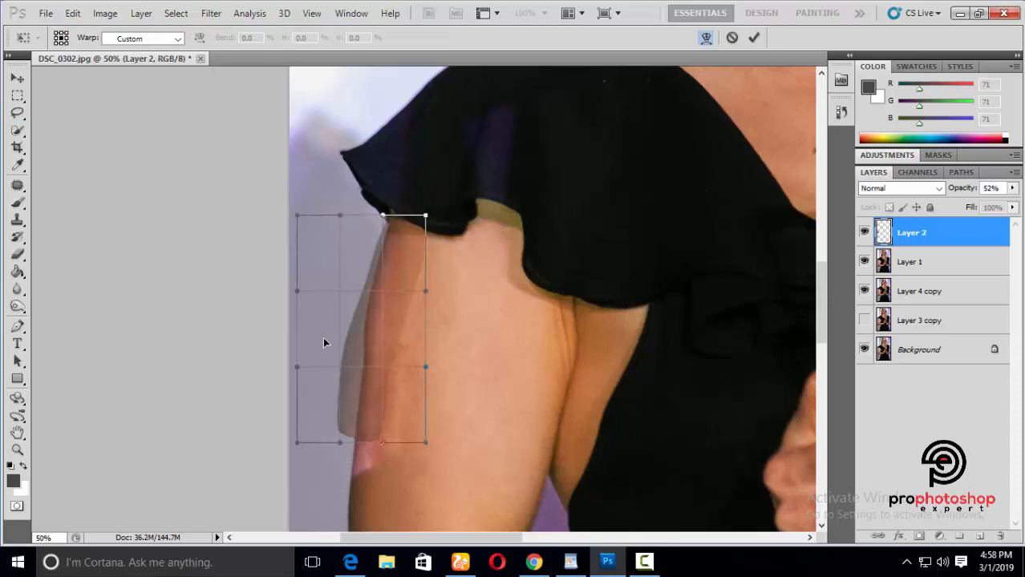
drag(324, 343, 345, 453)
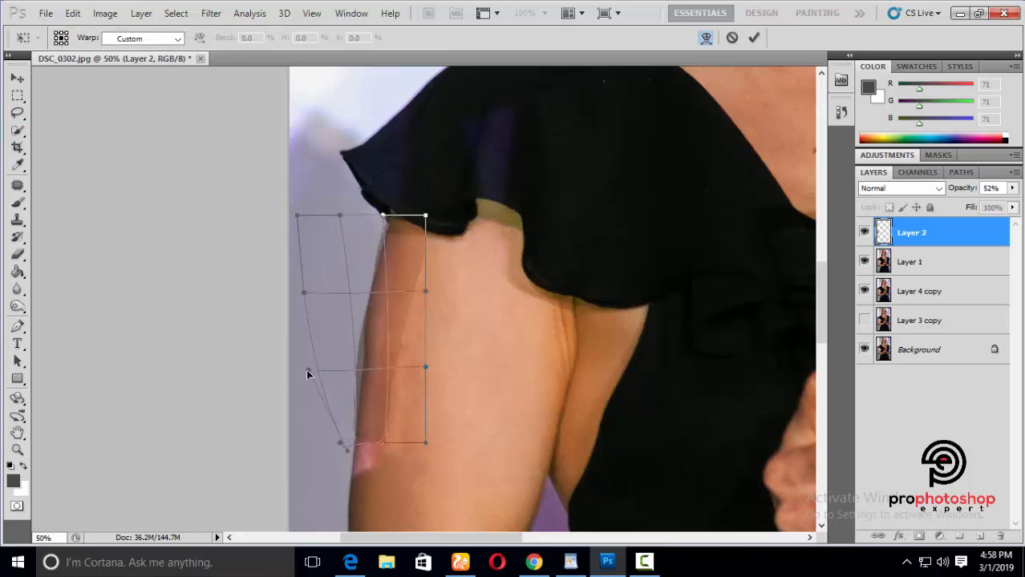
drag(307, 374, 319, 375)
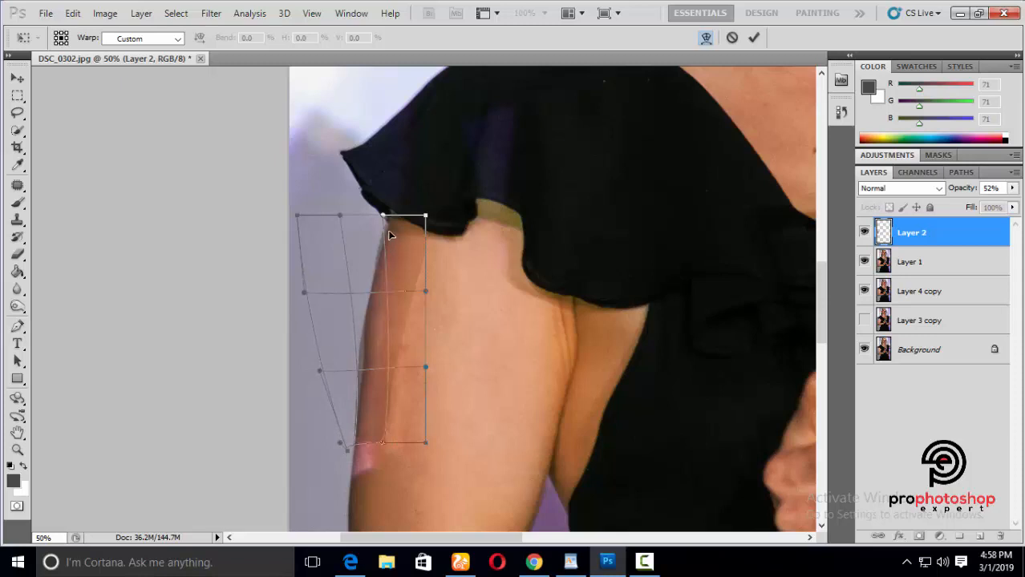
drag(383, 217, 390, 220)
key(ctrl+z)
key(Return)
key(l)
right_click(986, 230)
click(924, 314)
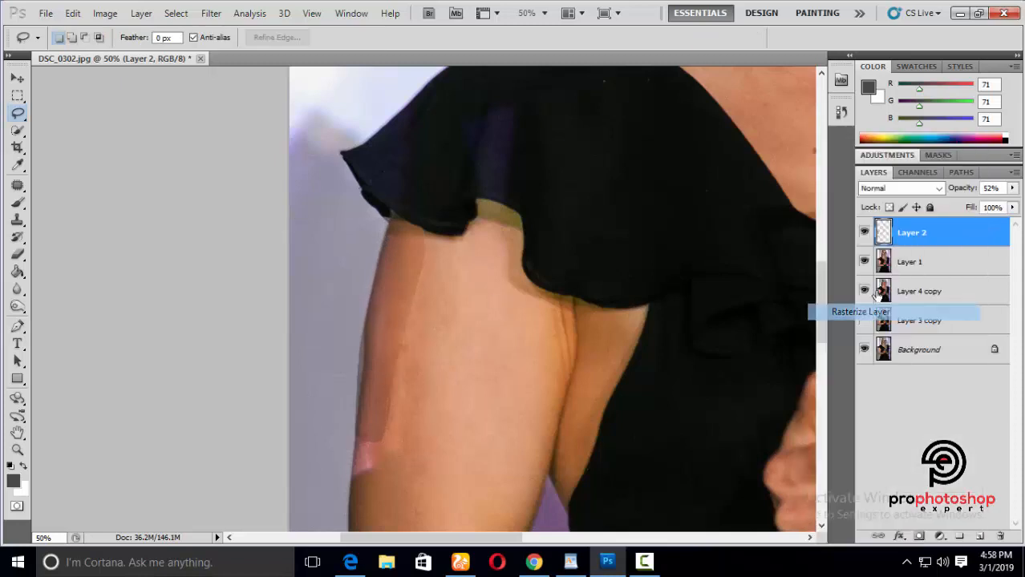
Set Layer 2's opacity to 100% and erase the patch's inner and lower edges with a size 150 Eraser brush.
click(1012, 188)
scroll(716, 295, up, 2)
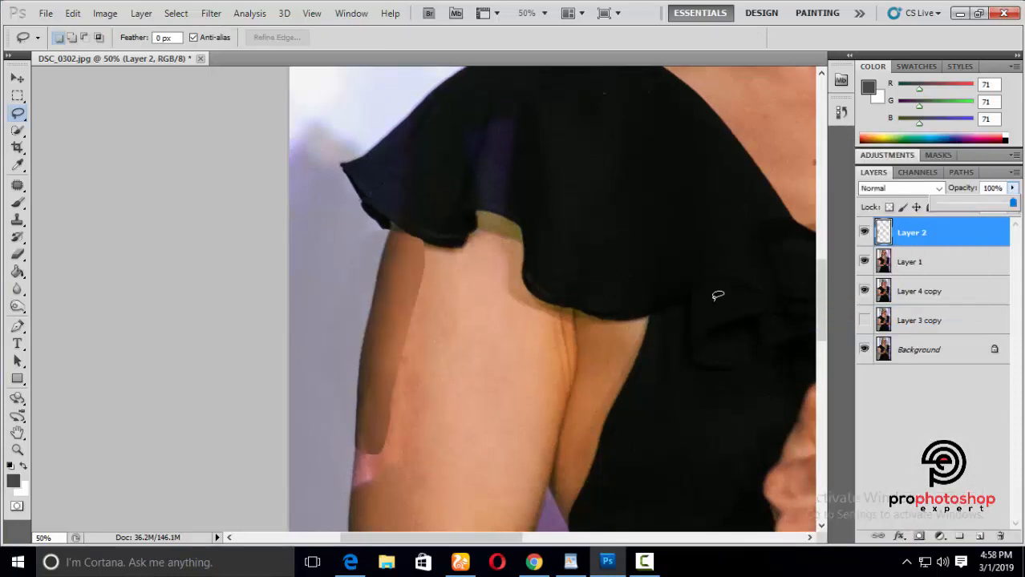
scroll(716, 295, down, 3)
click(18, 253)
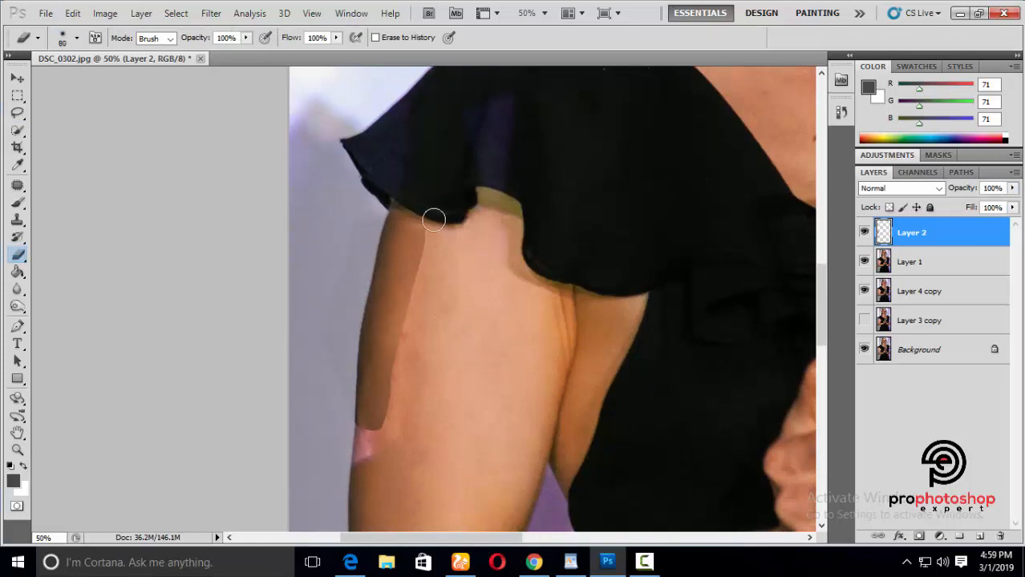
key(bracketright)
key(bracketright)
key(bracketright)
key(bracketright)
mouse_move(373, 434)
mouse_down()
mouse_move(383, 442)
mouse_move(425, 249)
mouse_move(419, 264)
mouse_up()
scroll(431, 417, down, 1)
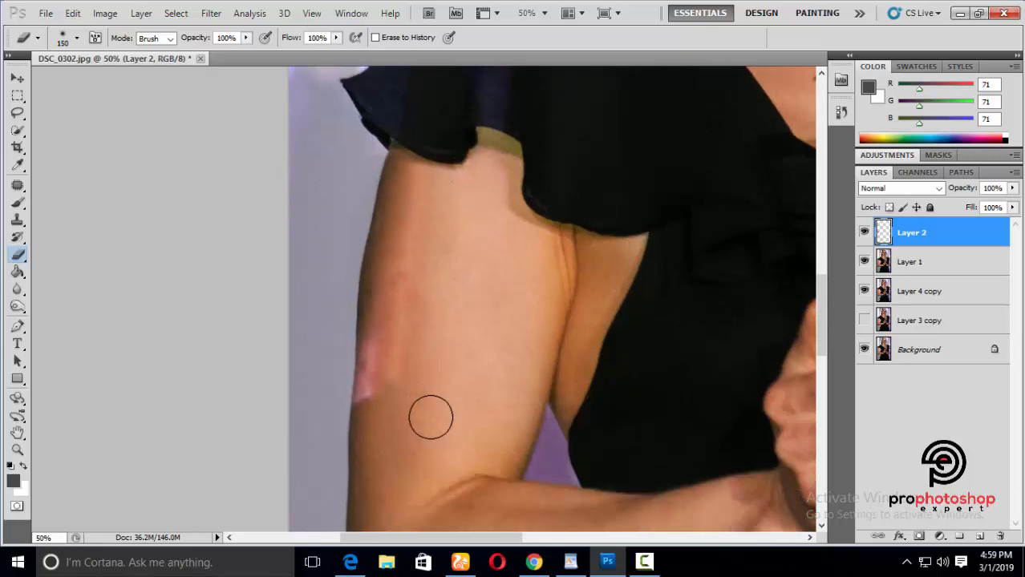
Convert Layer 2 to a smart object and warp its outer side inward to match the arm's edge.
click(865, 233)
click(865, 233)
click(864, 234)
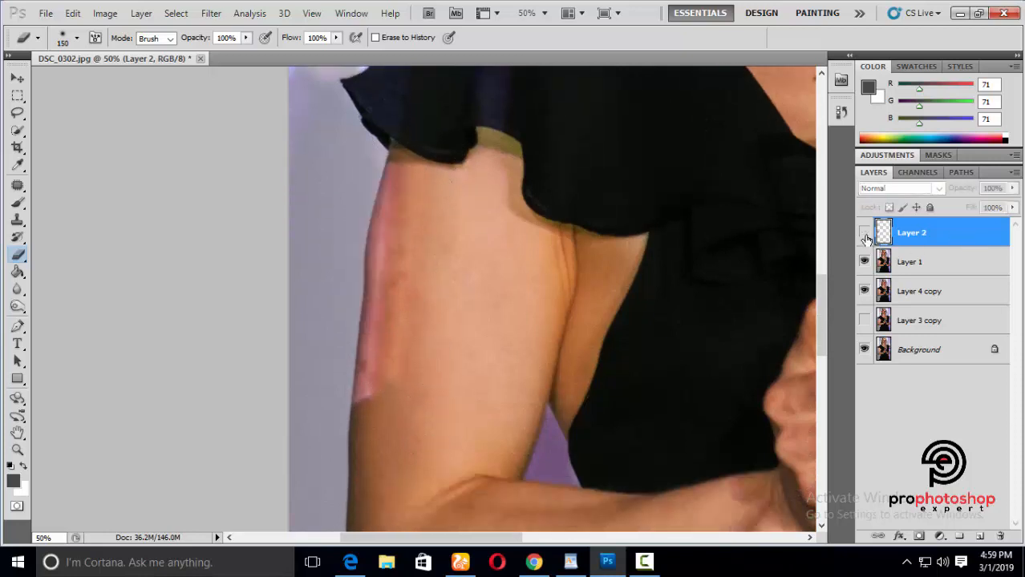
click(864, 233)
right_click(924, 233)
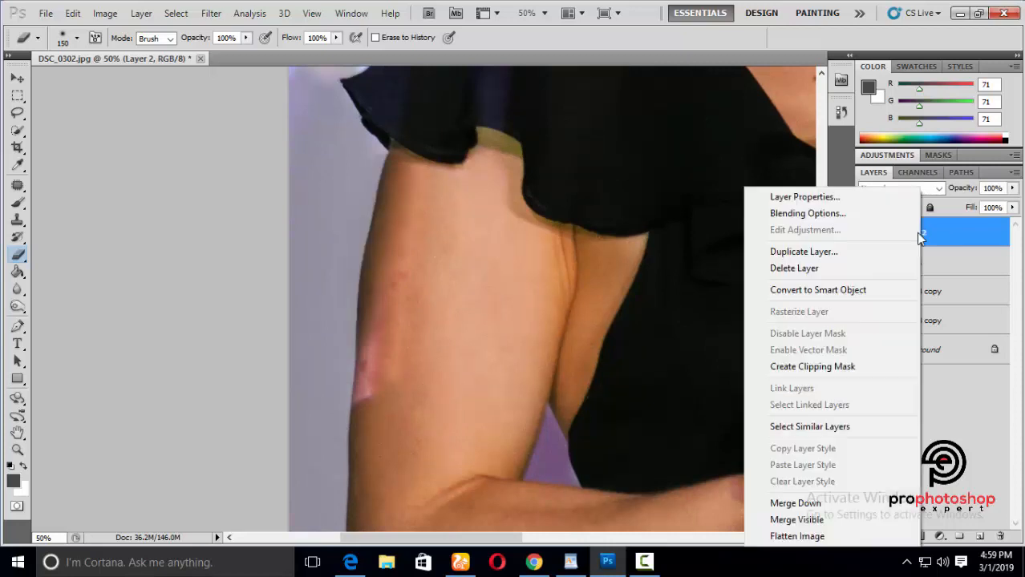
click(802, 292)
key(ctrl+t)
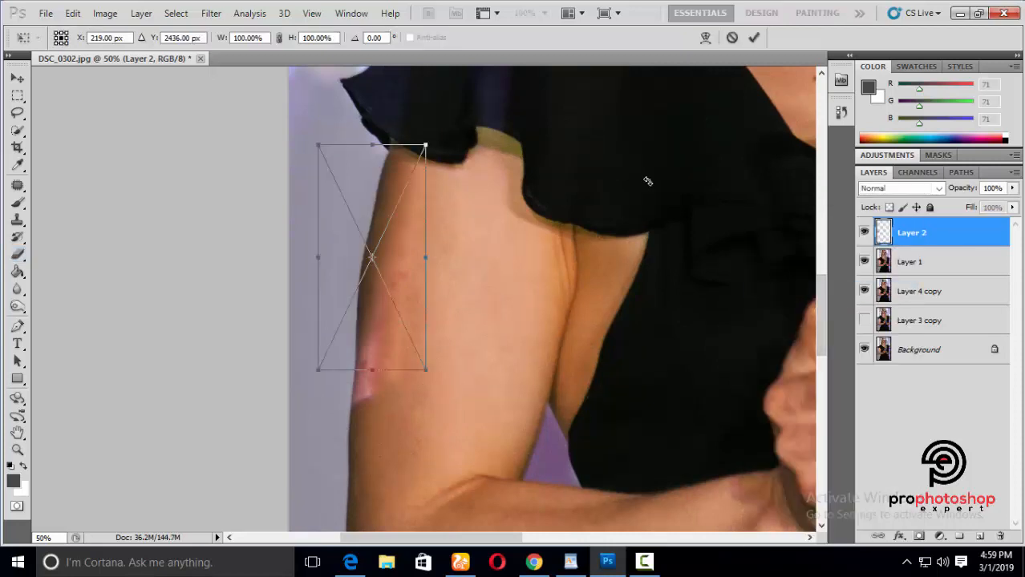
click(706, 38)
drag(330, 264, 337, 273)
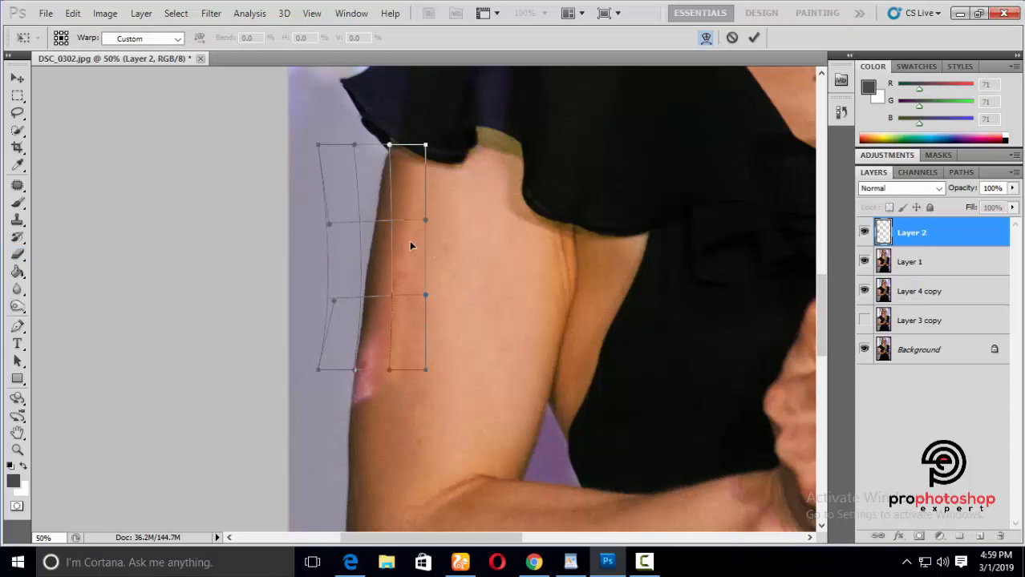
key(Return)
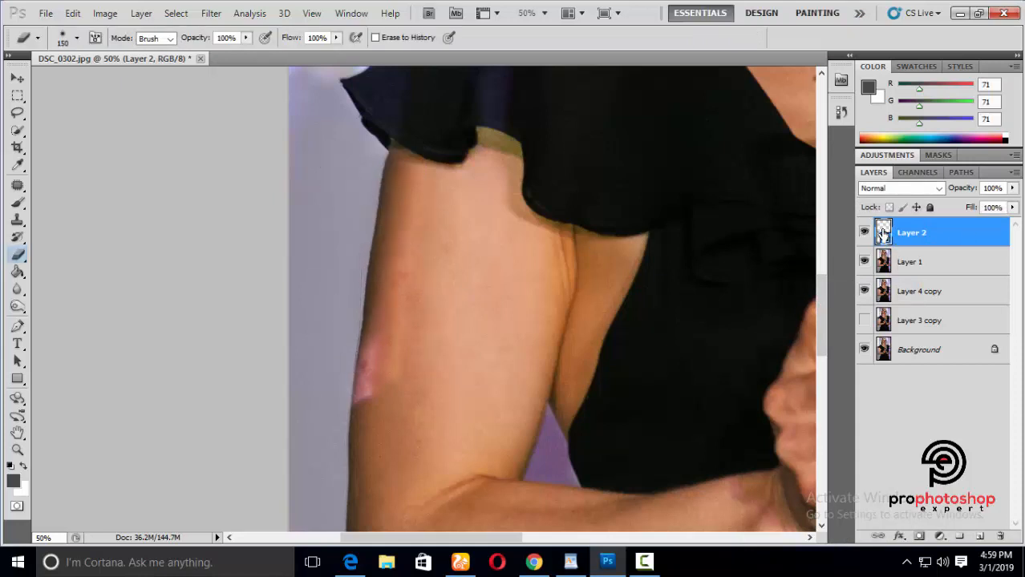
Compare the upper arm with Layer 2 hidden and shown.
click(863, 232)
click(864, 232)
click(863, 232)
click(864, 233)
click(863, 233)
click(864, 232)
scroll(654, 309, up, 2)
scroll(655, 309, down, 5)
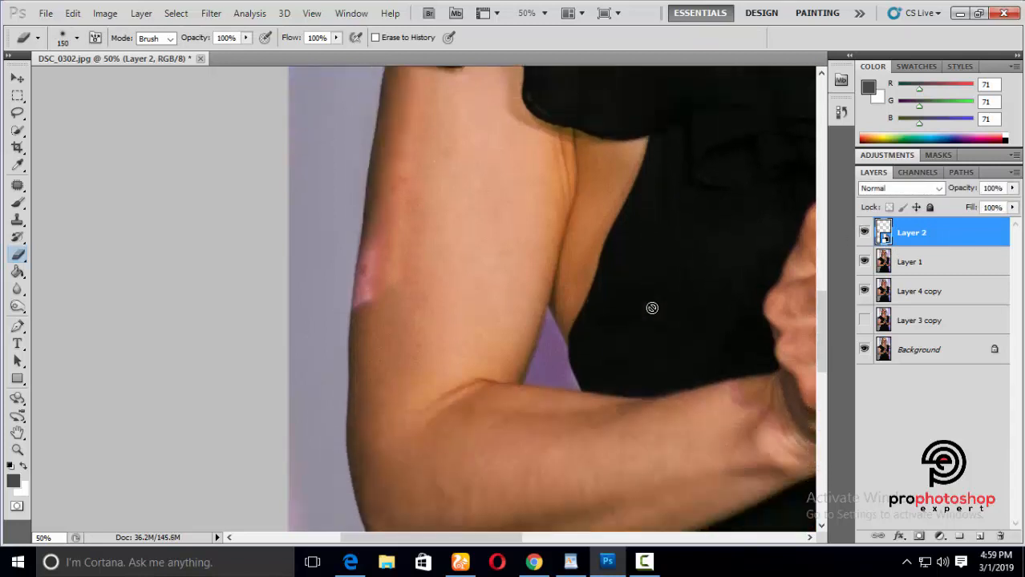
Rasterize and duplicate Layer 2, placing the copy over the remaining pink patch lower on the arm, rotated -3.56 degrees.
right_click(944, 238)
click(824, 311)
key(ctrl+j)
key(ctrl+t)
drag(435, 235, 380, 377)
mouse_move(537, 374)
mouse_down()
mouse_move(556, 360)
mouse_move(550, 372)
mouse_up()
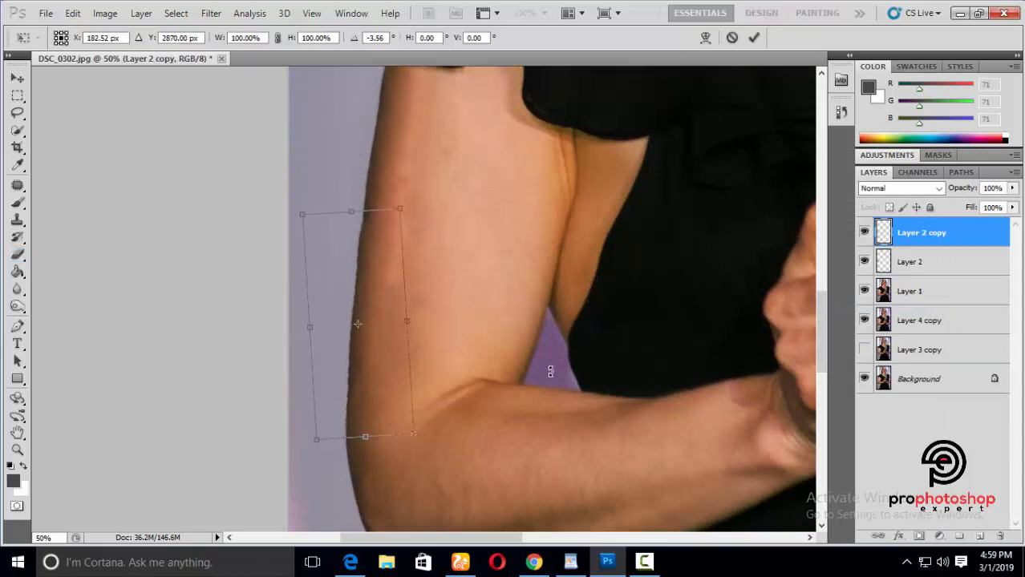
key(Return)
Examine the whole arm and compare it with the duplicated skin patch hidden and shown.
key(ctrl+minus)
key(ctrl+minus)
key(ctrl+minus)
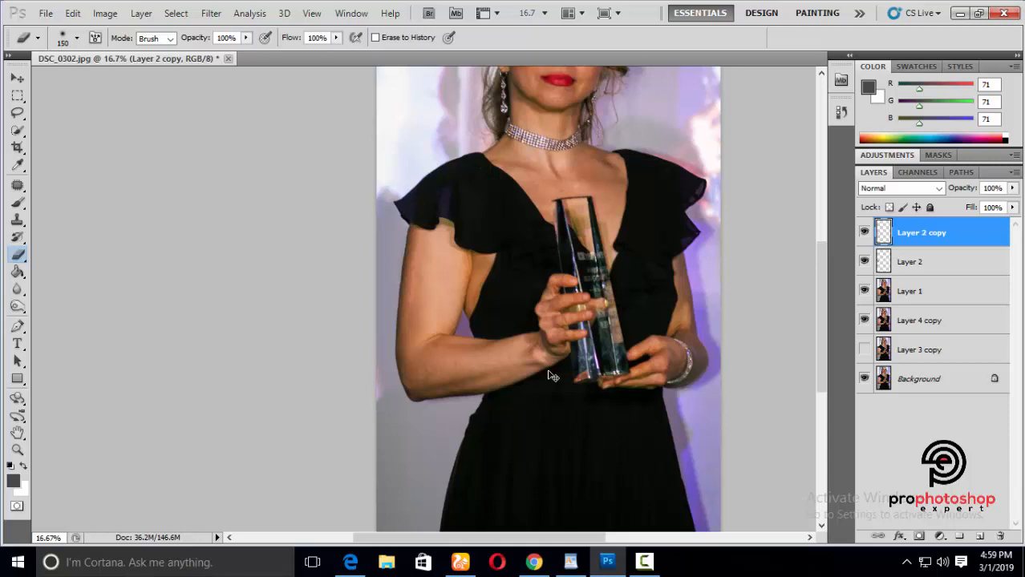
key(ctrl+plus)
key(ctrl+plus)
scroll(488, 343, up, 1)
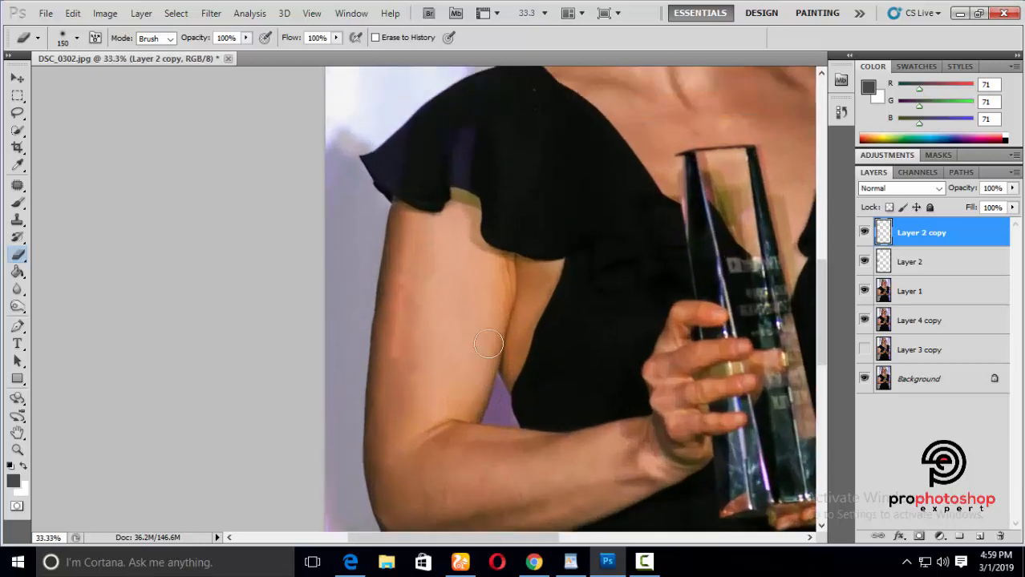
scroll(489, 343, down, 1)
click(864, 233)
click(864, 233)
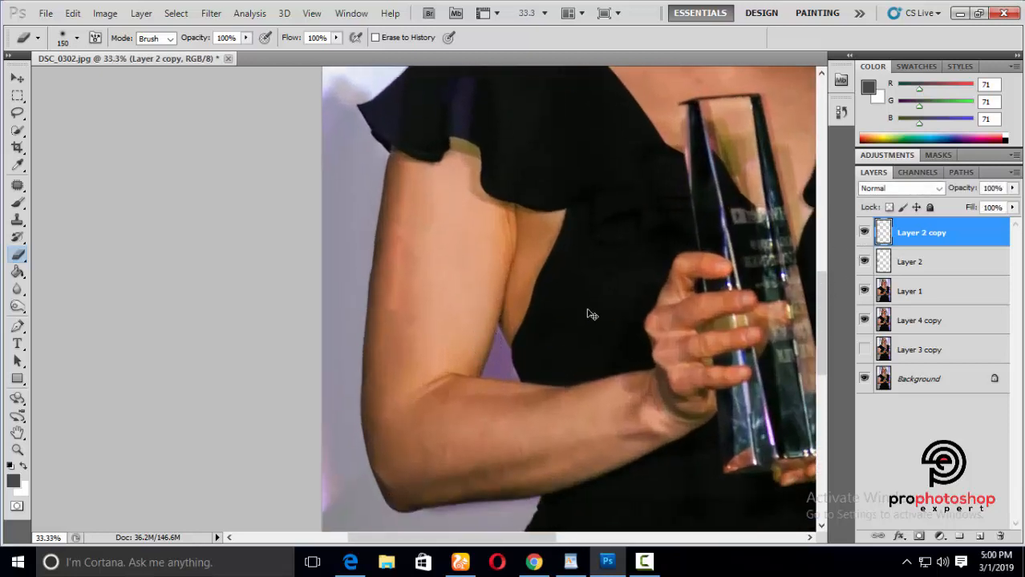
Reduce the Eraser brush size to 45.
key(ctrl+plus)
key(bracketleft)
key(bracketleft)
key(bracketleft)
key(bracketleft)
key(bracketleft)
key(bracketleft)
key(bracketleft)
key(bracketleft)
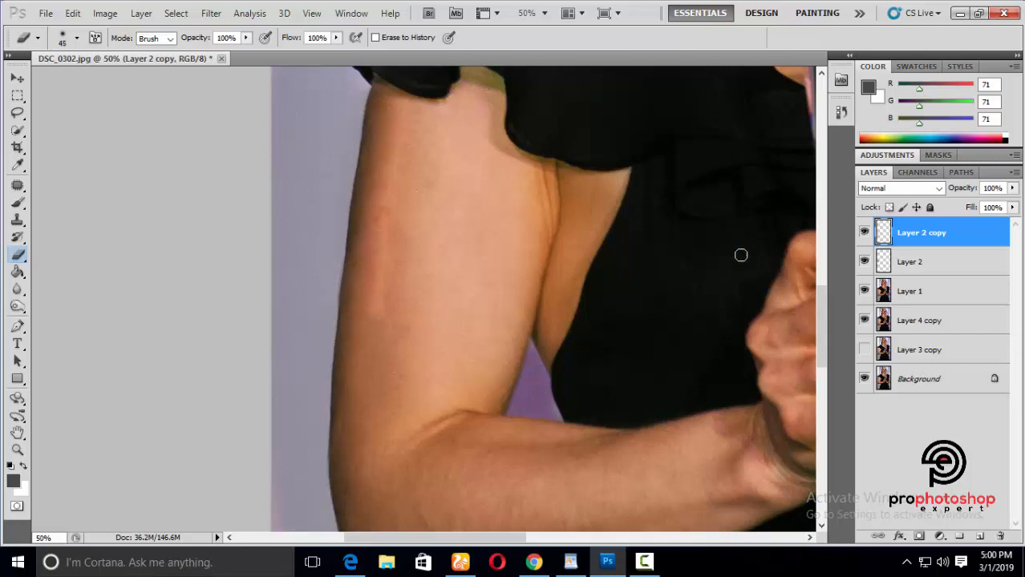
Check up close how Layer 2 copy blends into the arm by switching its visibility.
click(863, 232)
click(863, 232)
click(864, 232)
click(864, 232)
scroll(431, 387, down, 3)
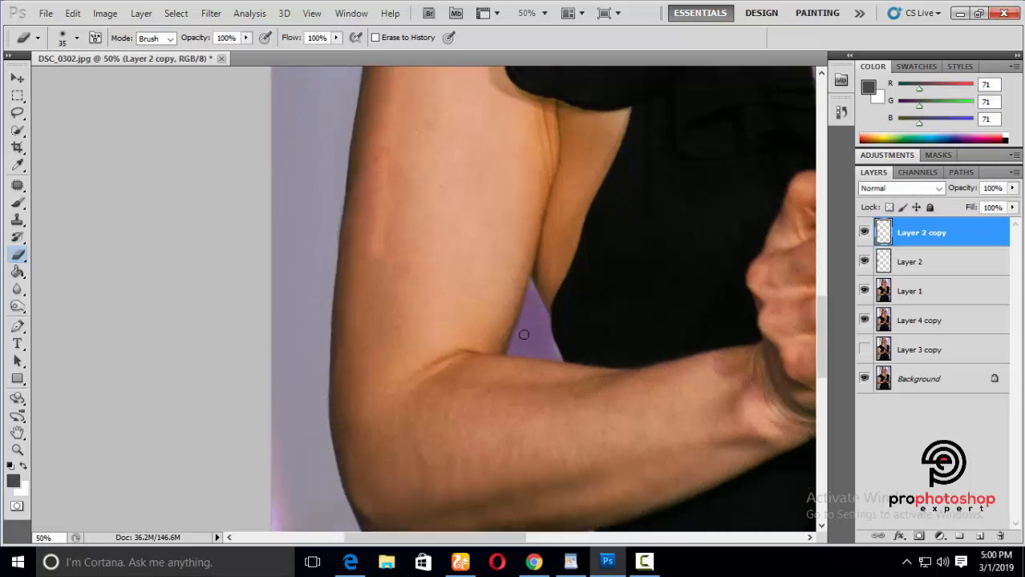
scroll(524, 334, up, 3)
key(ctrl+plus)
click(863, 232)
click(863, 232)
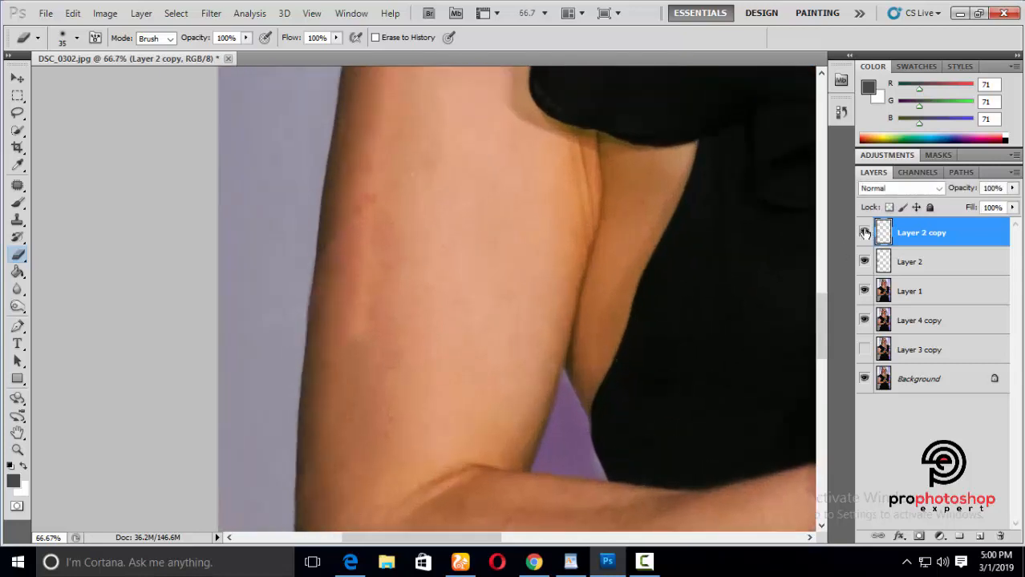
click(863, 231)
click(863, 232)
key(ctrl+minus)
key(ctrl+minus)
key(ctrl+minus)
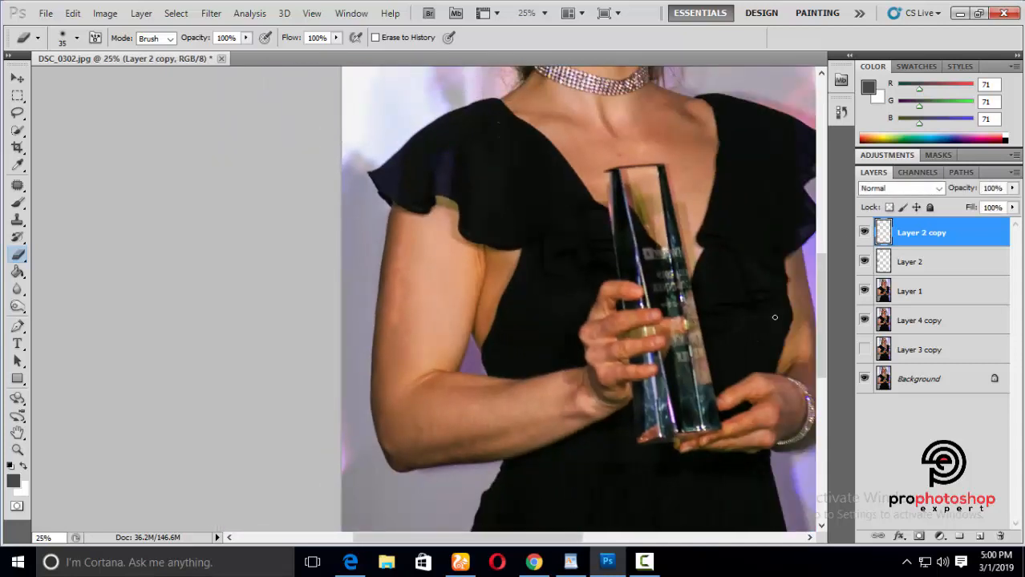
Merge Layer 2 copy, Layer 2 and Layer 1, and compare the arm with the merged layer hidden and shown.
shift+click(914, 293)
right_click(914, 293)
click(777, 498)
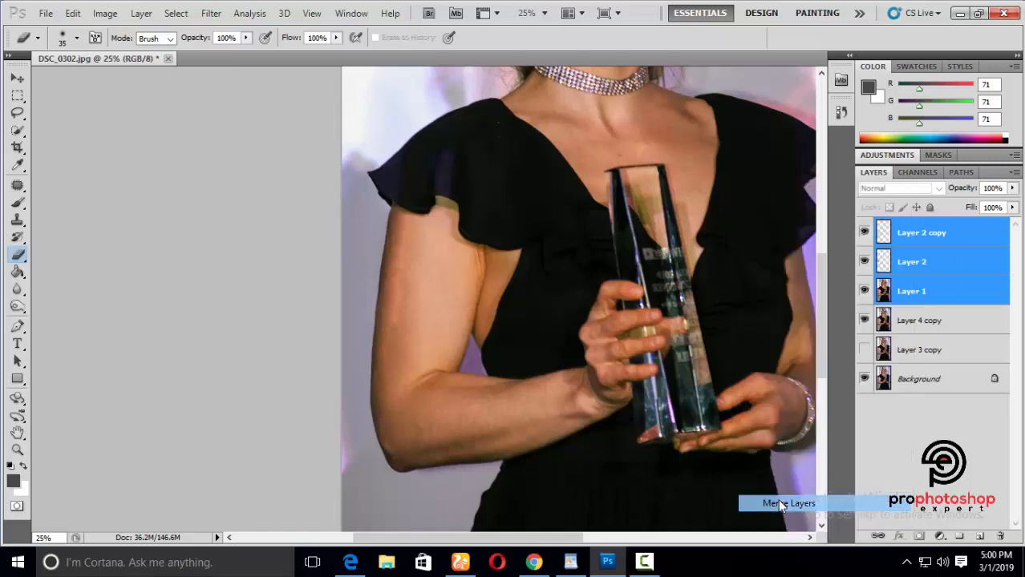
key(ctrl+plus)
key(ctrl+plus)
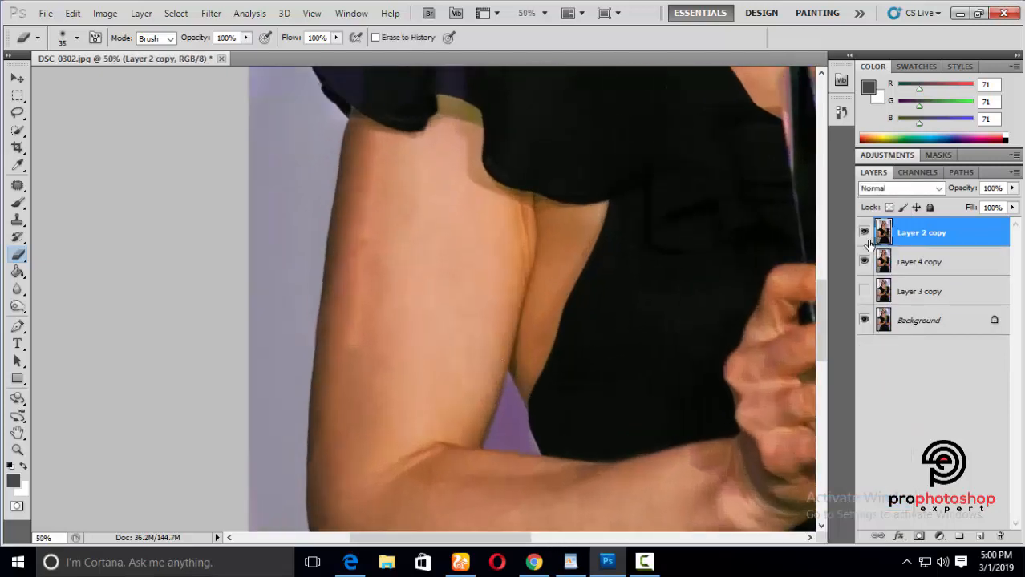
click(864, 232)
click(864, 232)
click(864, 233)
click(864, 232)
Clean up the outer edge of the upper arm against the backdrop with a size 15 Clone Stamp brush.
drag(524, 537, 499, 539)
key(ctrl+plus)
key(ctrl+plus)
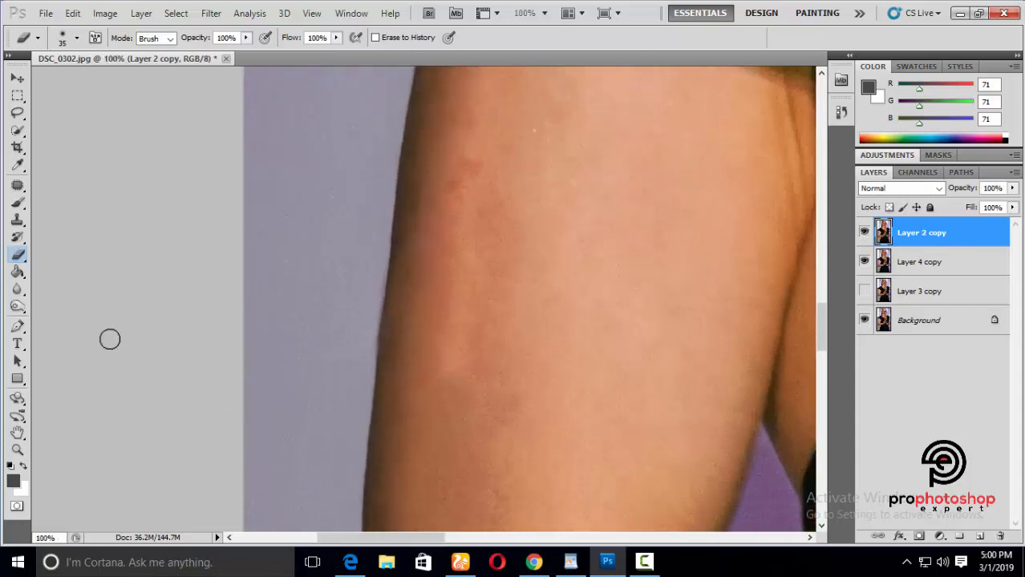
click(26, 224)
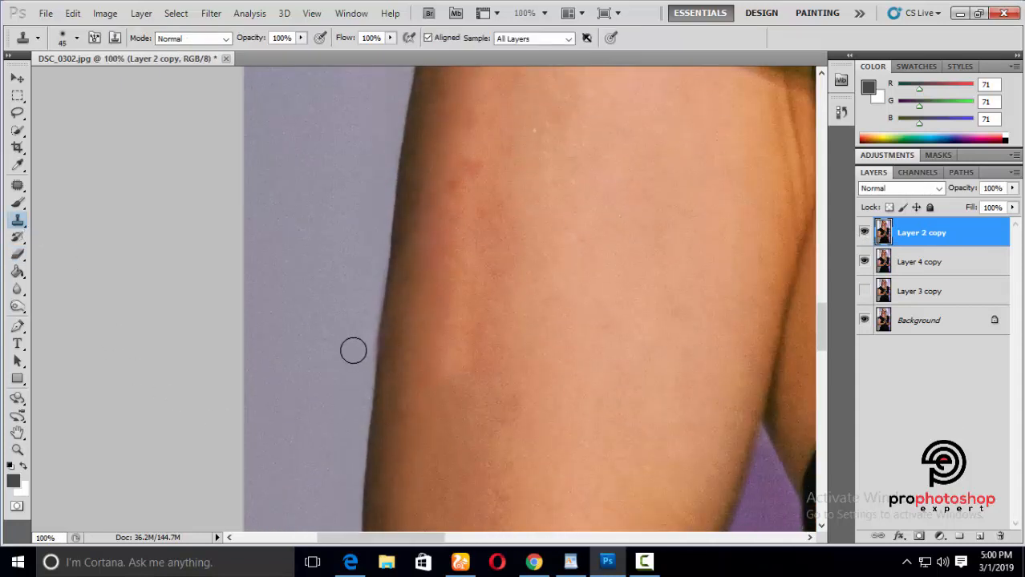
key(bracketleft)
key(bracketleft)
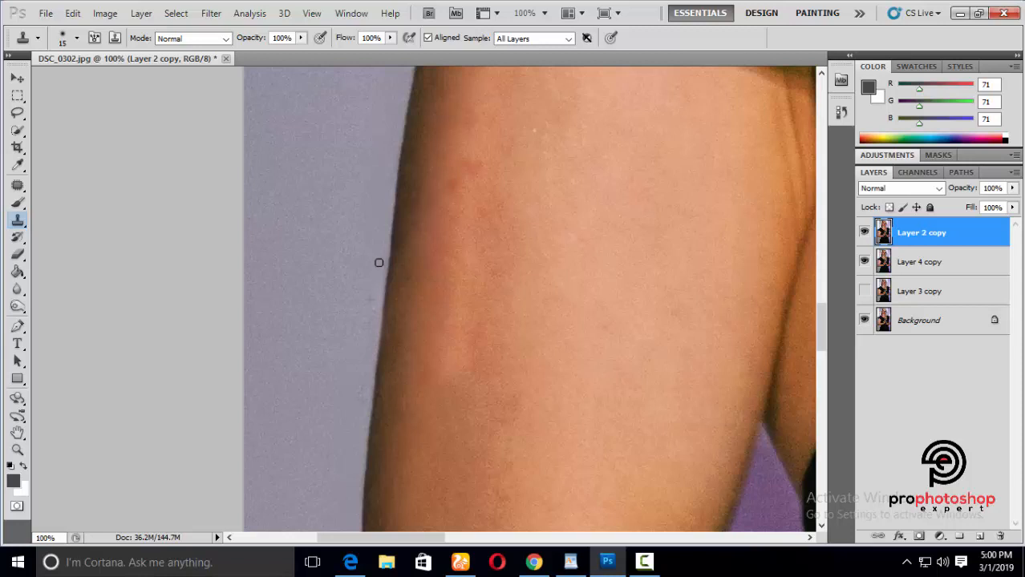
key(ctrl+minus)
key(ctrl+minus)
key(ctrl+minus)
key(ctrl+plus)
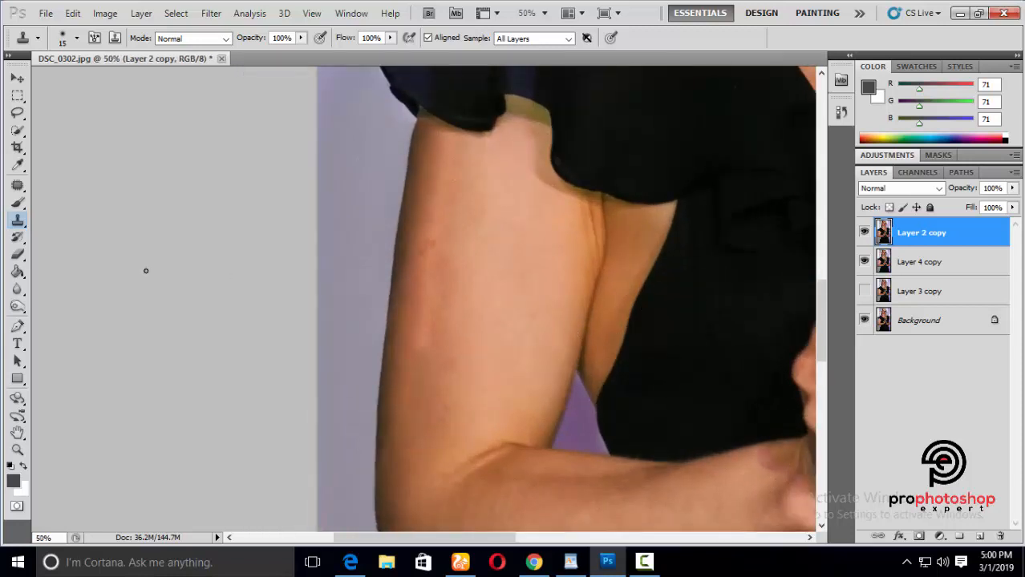
Patch the reddish strip along the outer upper arm with smoother skin from the middle of the arm.
click(16, 187)
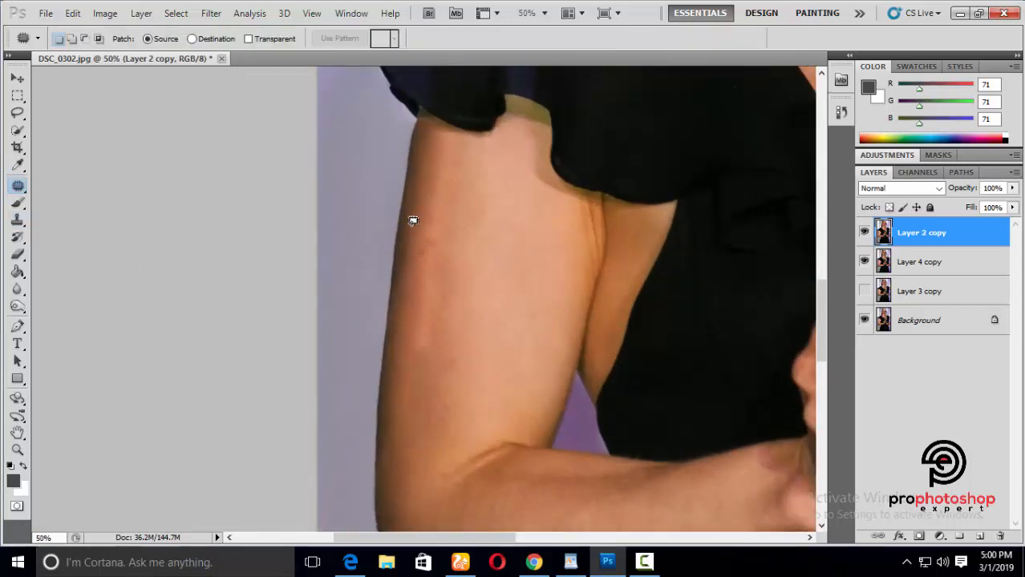
drag(439, 131, 452, 233)
mouse_move(400, 351)
mouse_down()
mouse_move(404, 320)
mouse_move(451, 351)
mouse_up()
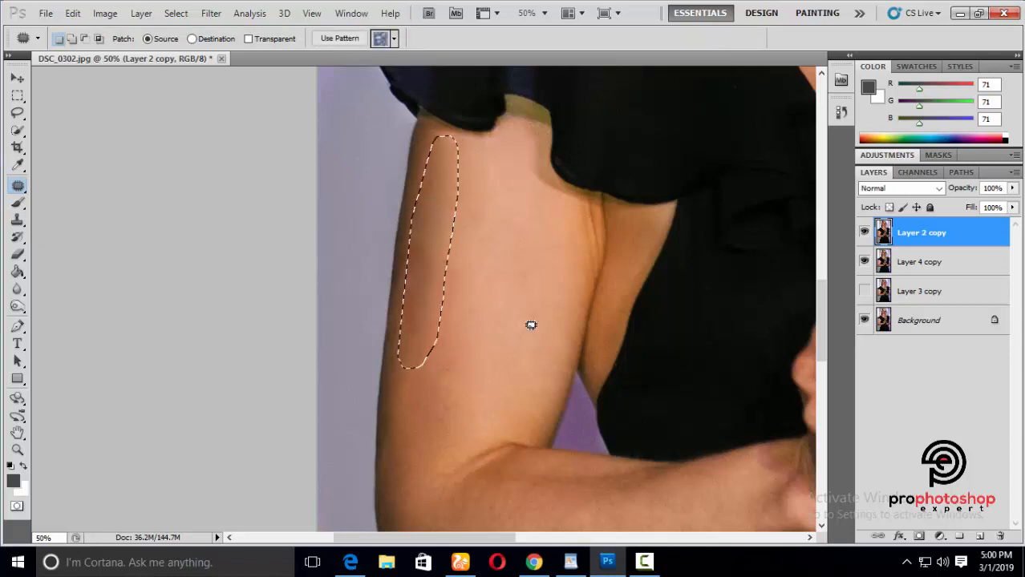
Fade the patch on the outer upper arm to 53% opacity and clear the selection.
click(72, 13)
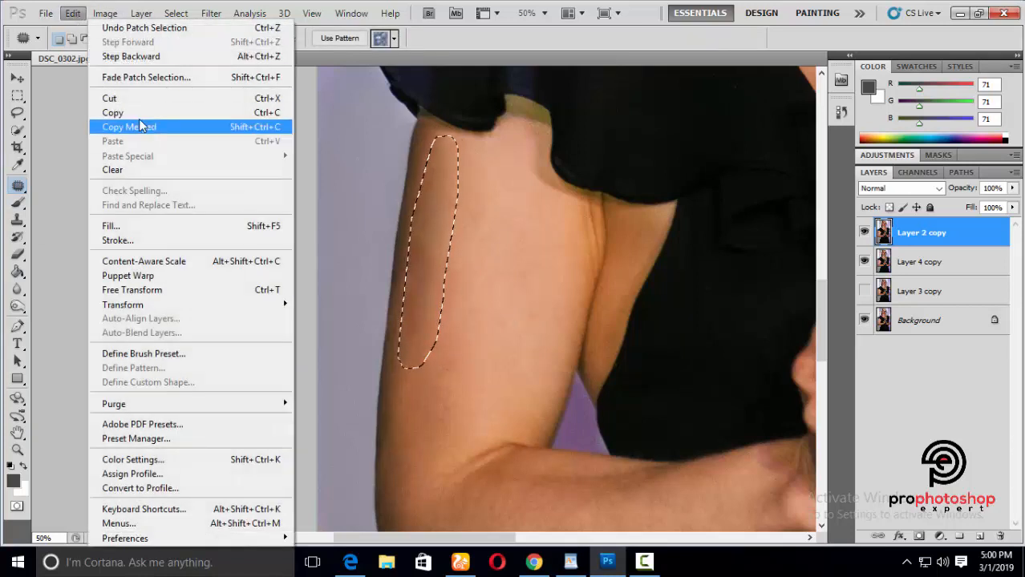
click(134, 74)
drag(604, 171, 600, 172)
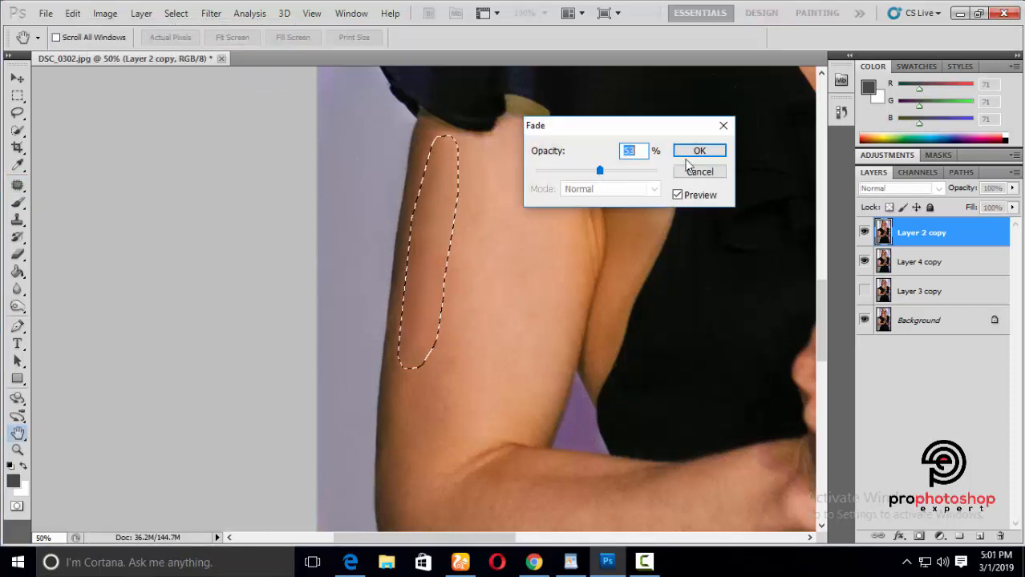
click(694, 152)
key(ctrl+d)
Compare the arm with Layer 2 copy hidden and shown, and inspect the face, hands and both arms for remaining flaws.
key(ctrl+minus)
click(863, 234)
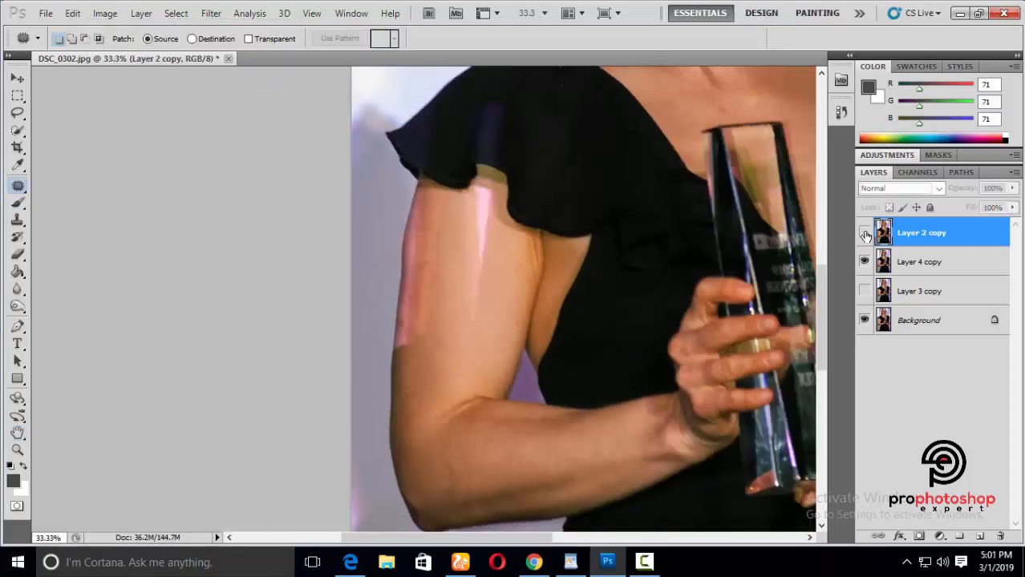
click(863, 234)
key(ctrl+minus)
key(ctrl+minus)
key(ctrl+minus)
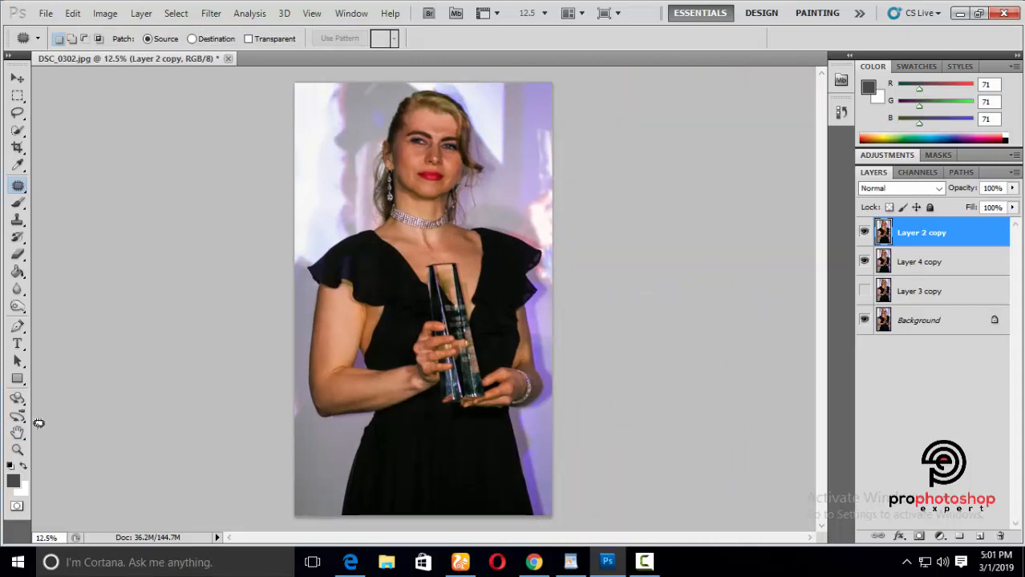
click(17, 449)
click(471, 199)
click(402, 238)
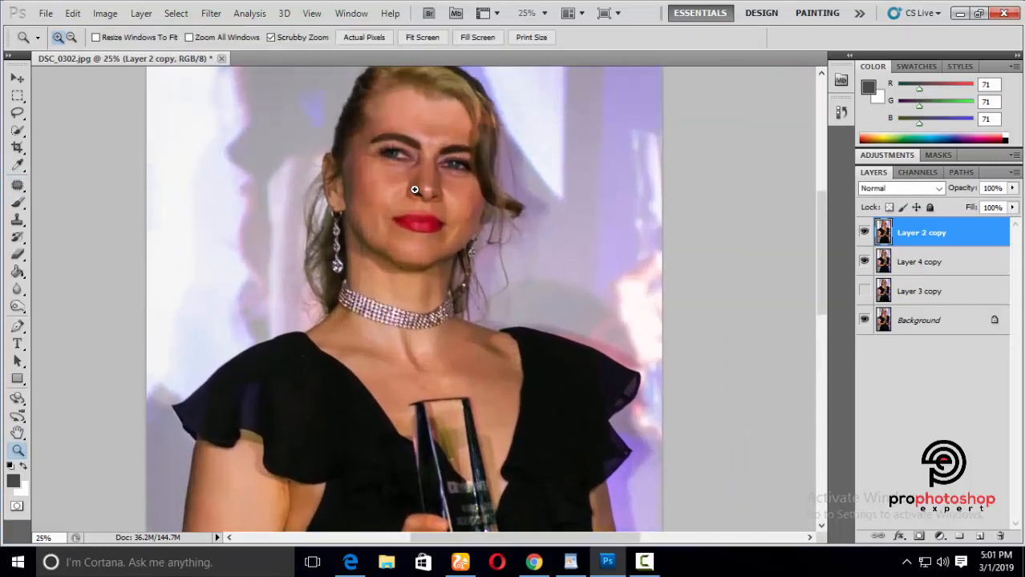
click(417, 190)
alt+click(431, 206)
scroll(629, 278, down, 8)
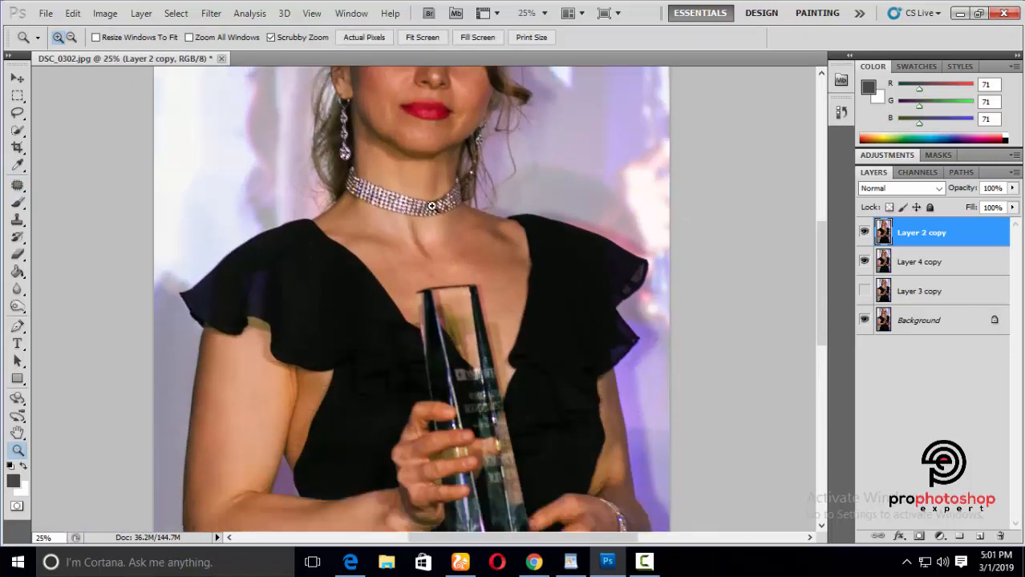
click(629, 278)
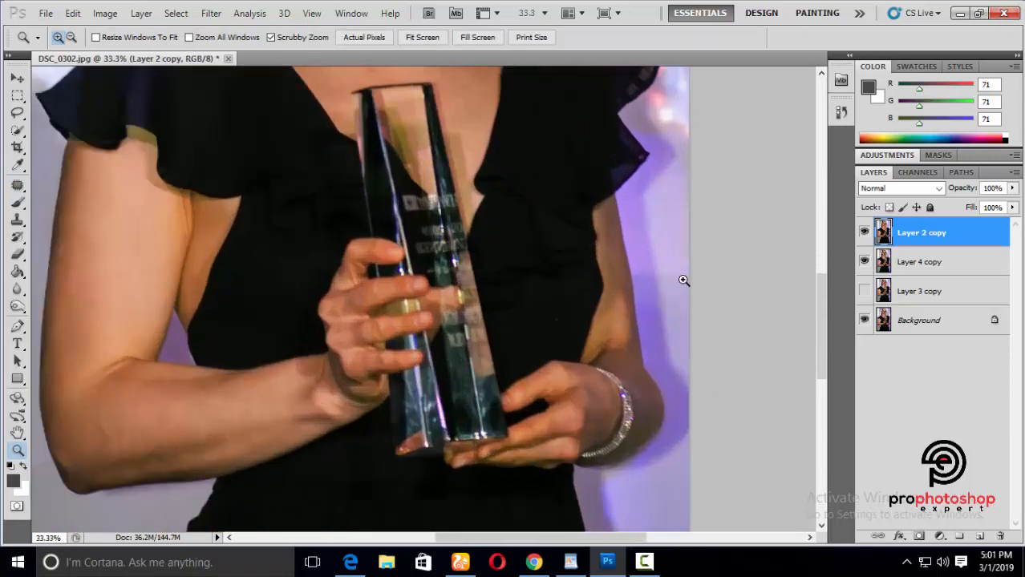
scroll(683, 280, up, 1)
alt+click(594, 526)
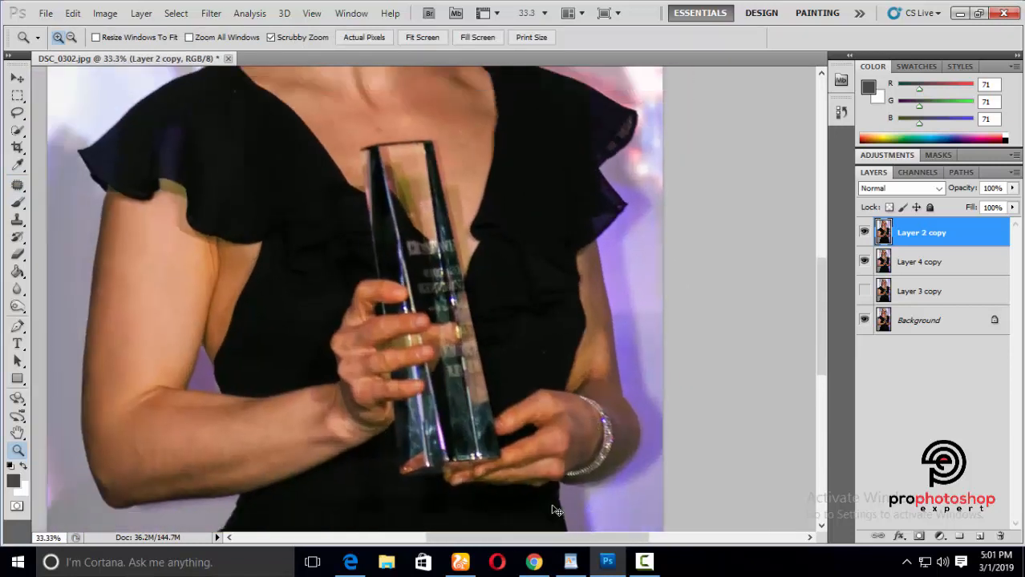
alt+click(553, 500)
scroll(550, 489, up, 4)
scroll(550, 488, up, 1)
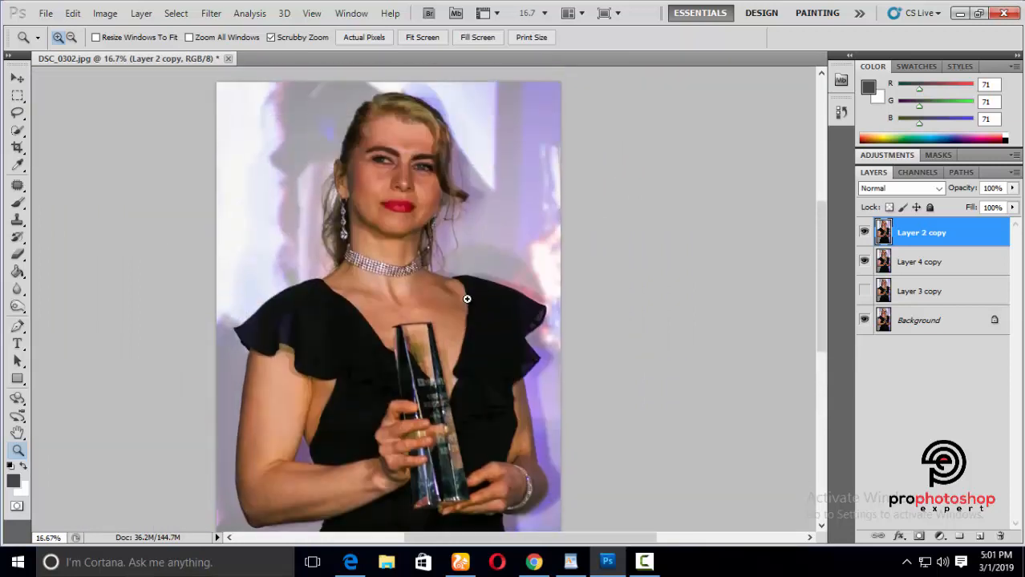
Duplicate Layer 2 copy and raise the duplicate's brightness to 23 with Brightness/Contrast.
key(ctrl+j)
click(105, 13)
mouse_move(128, 52)
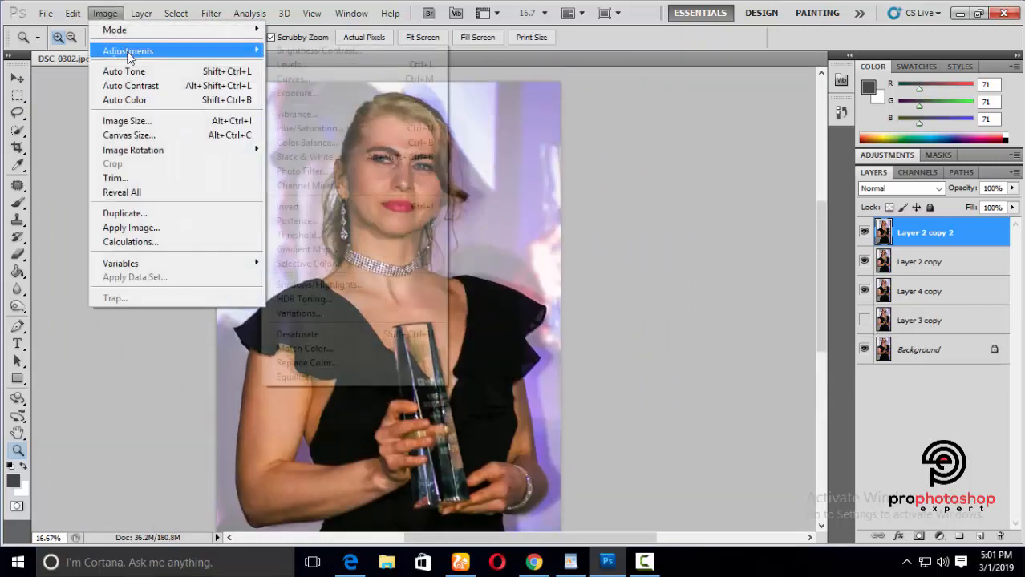
click(318, 52)
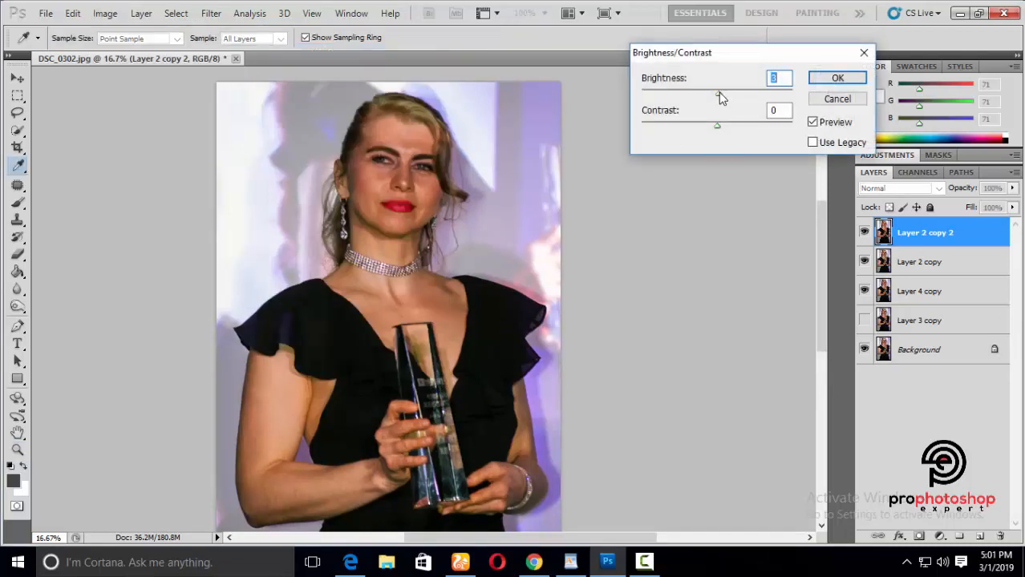
drag(720, 96, 730, 97)
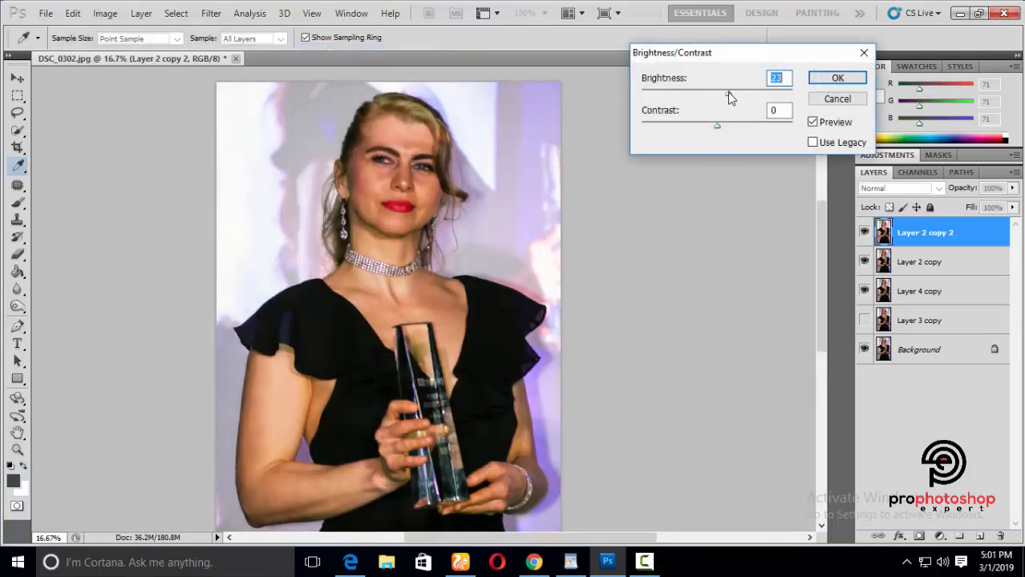
click(834, 80)
key(z)
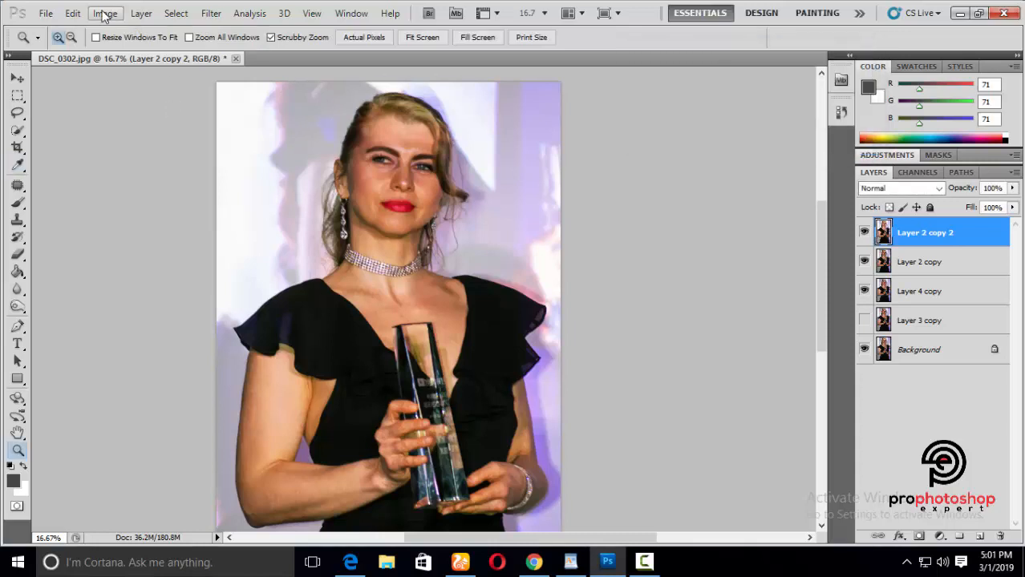
Lower the saturation of the Greens and shift their hue towards yellow on Layer 2 copy 2 with Hue/Saturation.
click(105, 14)
mouse_move(136, 50)
click(334, 128)
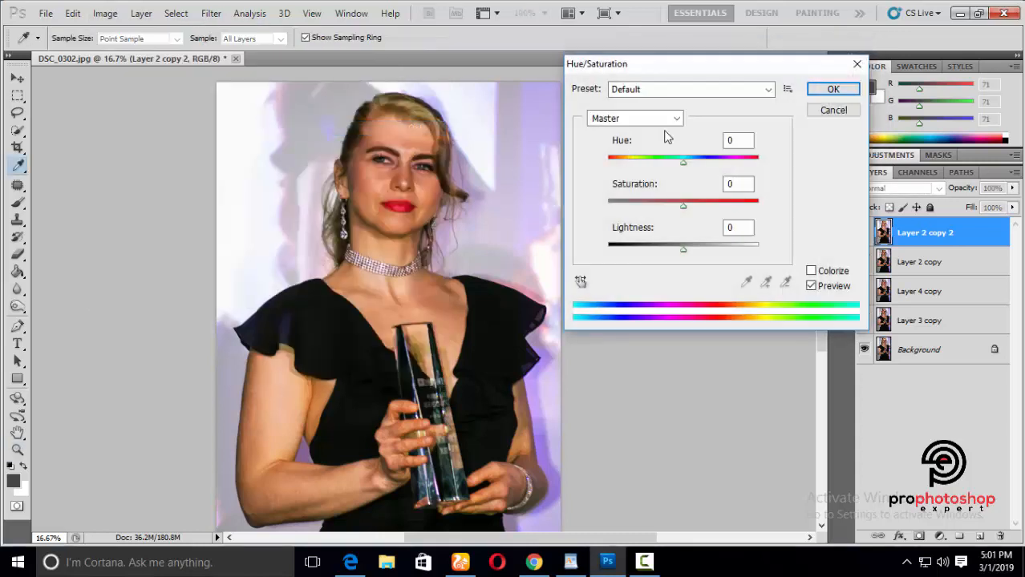
click(641, 119)
click(634, 169)
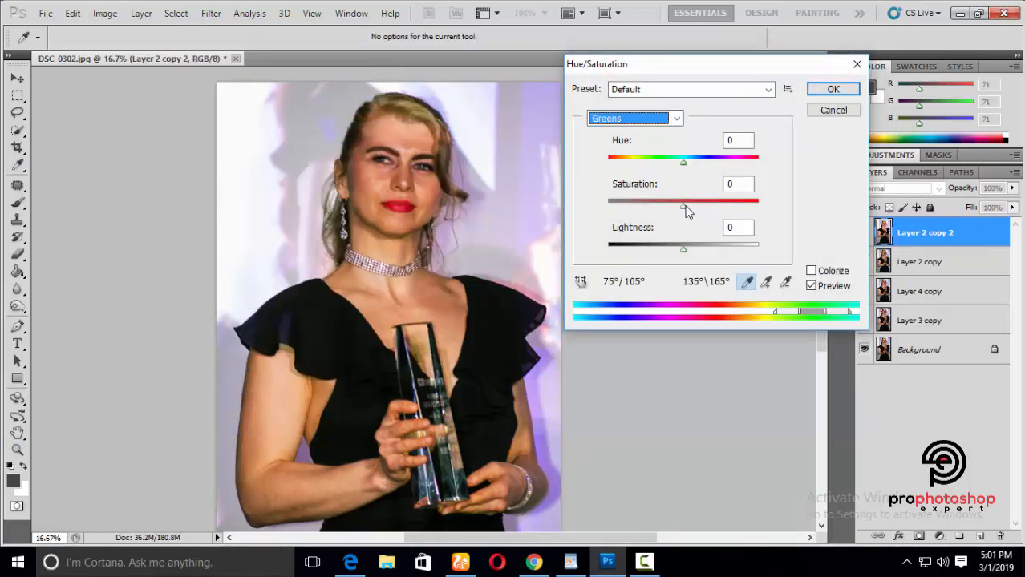
drag(683, 202, 648, 208)
drag(682, 162, 659, 166)
click(841, 92)
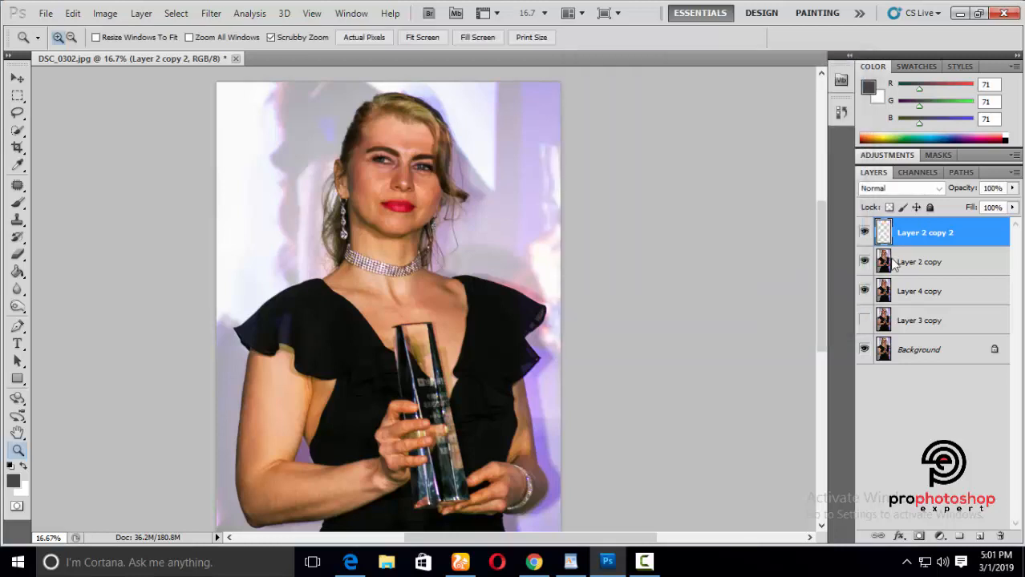
Hide Layer 2 copy and Layer 4 copy, and switch Layer 2 copy 2 off and on against the Background.
click(866, 291)
click(865, 233)
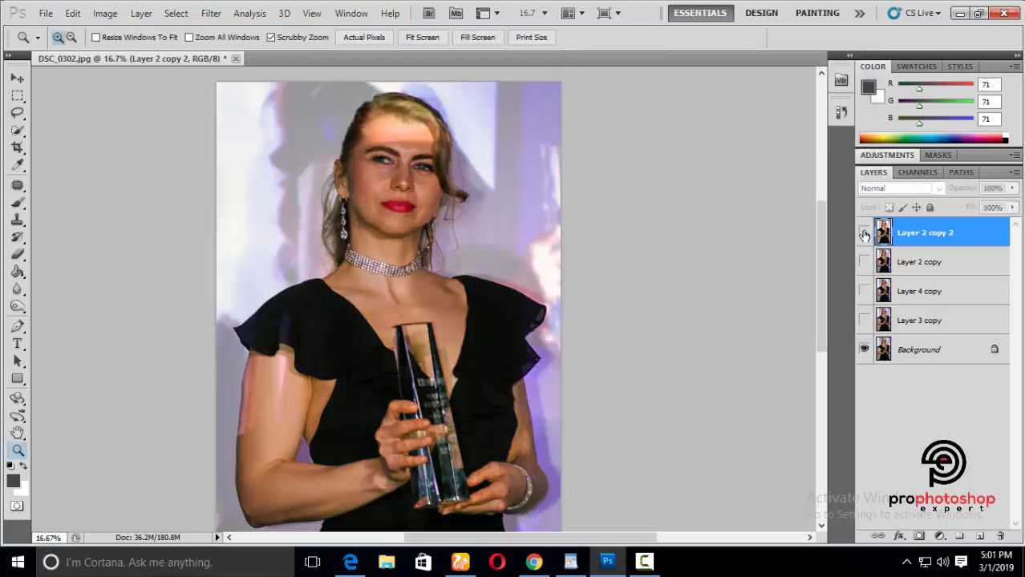
click(865, 233)
click(864, 232)
click(864, 232)
Compare the whole retouched photo with the original by switching Layer 2 copy 2's visibility, and examine the arms and torso closer.
alt+click(672, 309)
alt+click(672, 309)
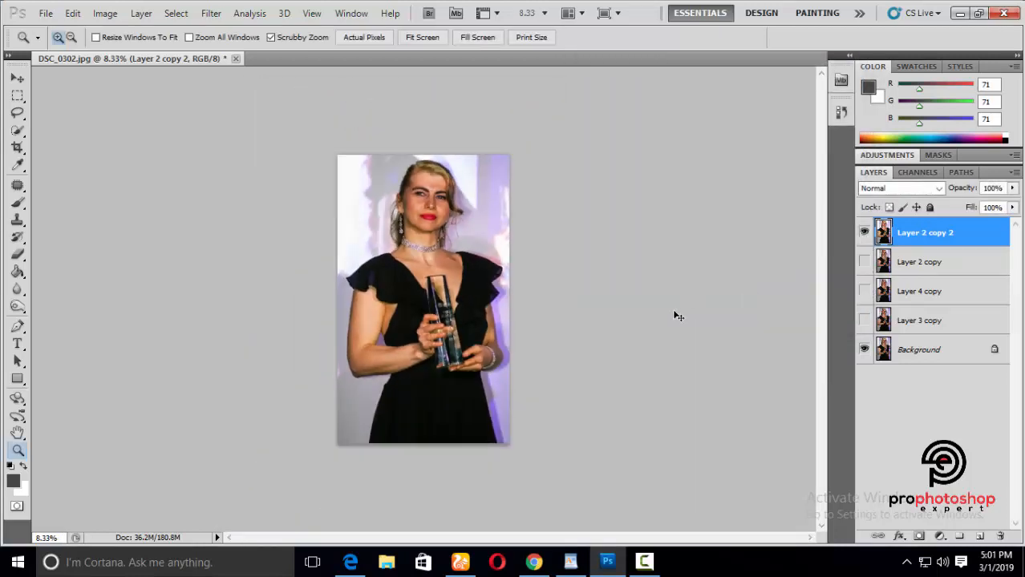
click(672, 309)
click(864, 232)
click(865, 233)
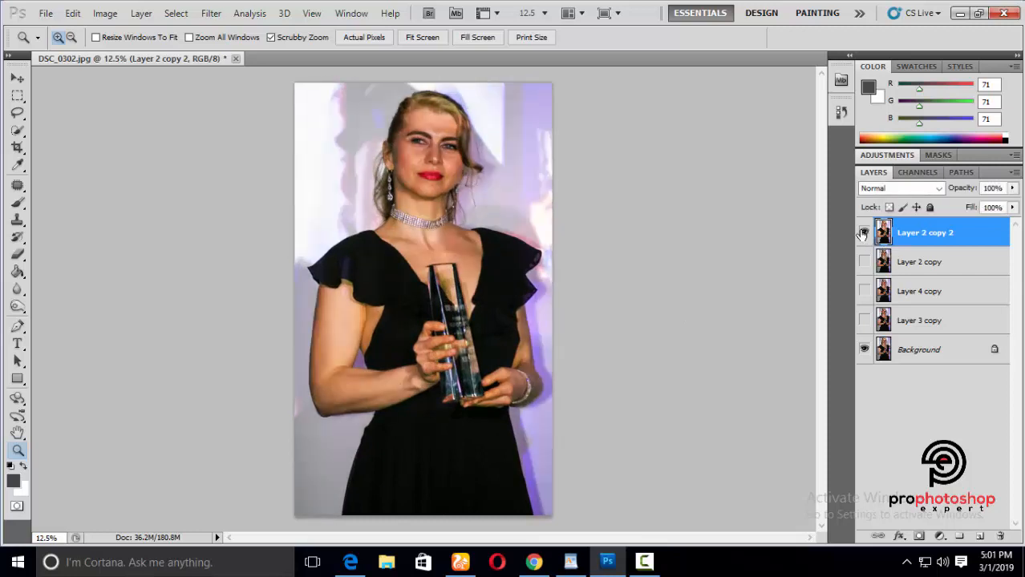
click(864, 233)
click(864, 232)
click(864, 232)
click(864, 233)
click(562, 318)
click(562, 317)
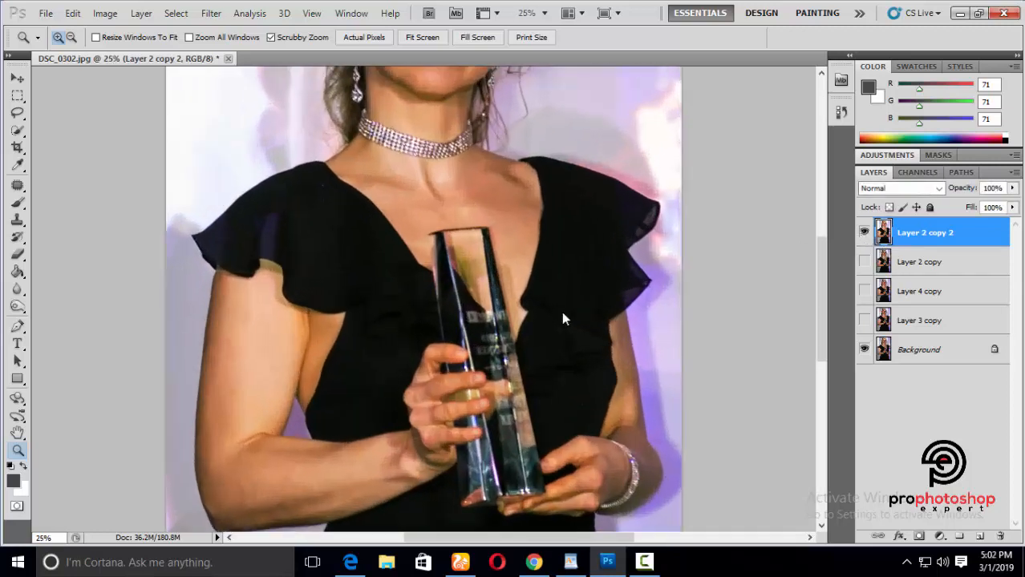
scroll(561, 311, down, 1)
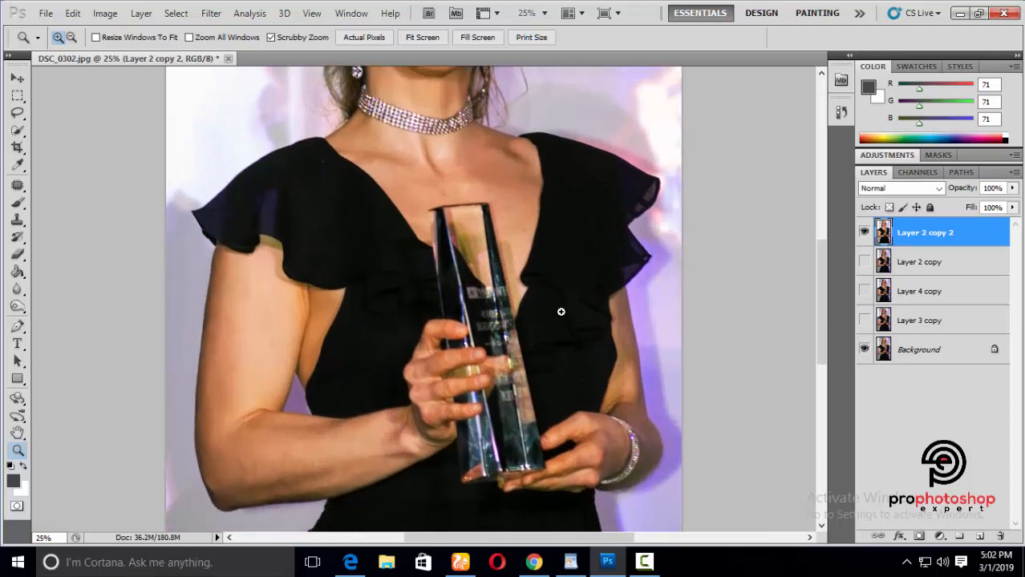
scroll(560, 311, up, 1)
Duplicate Layer 2 copy 2 and set the Greens saturation to -100 in Hue/Saturation on the duplicate.
key(ctrl+j)
click(105, 13)
mouse_move(120, 51)
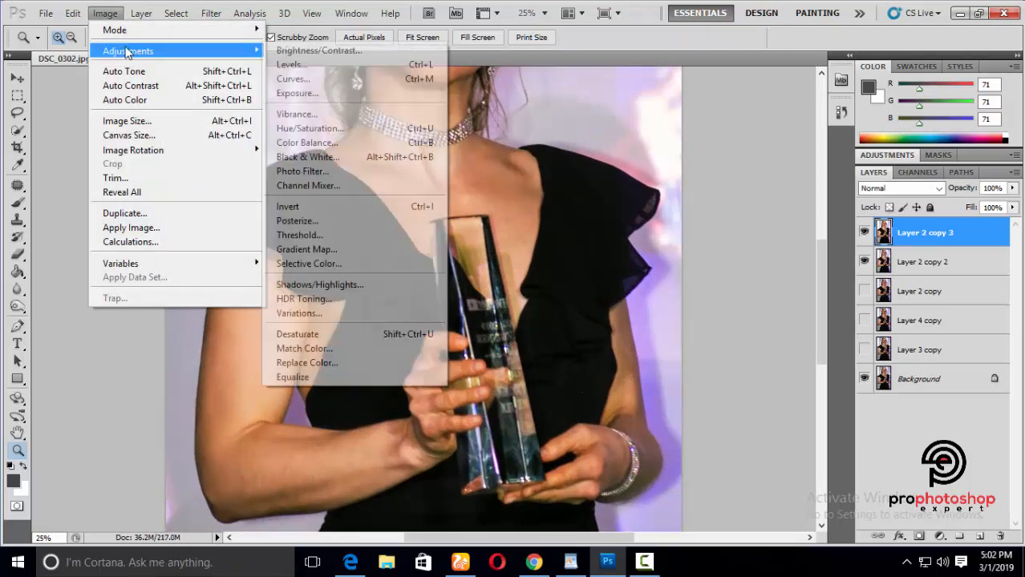
click(316, 126)
click(676, 119)
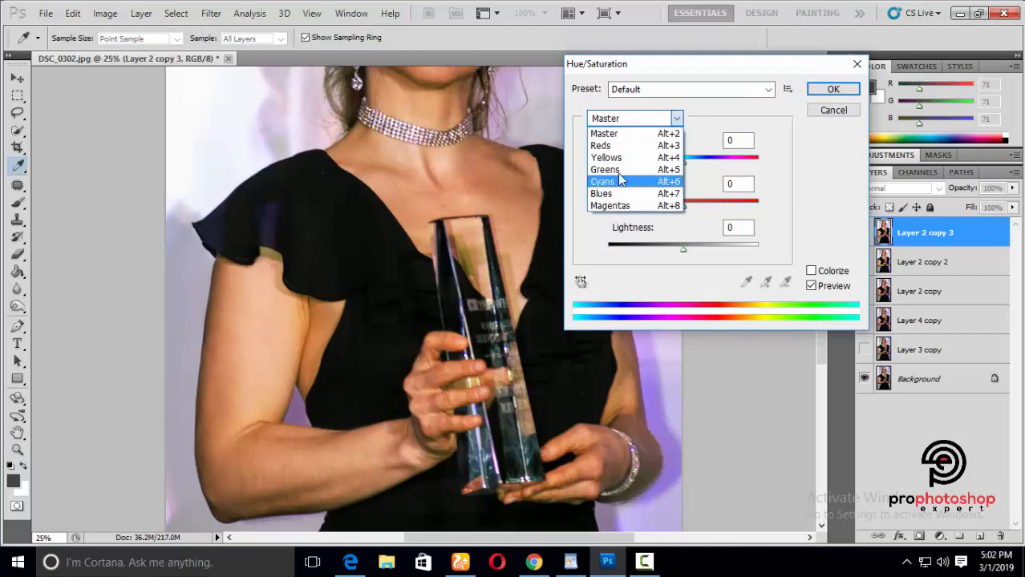
click(616, 169)
drag(683, 206, 571, 201)
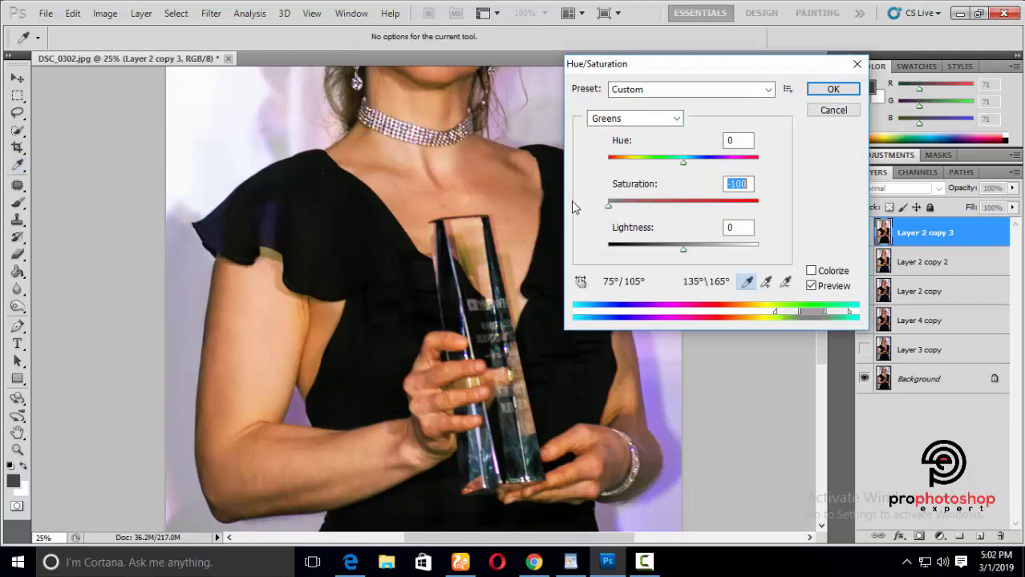
click(677, 119)
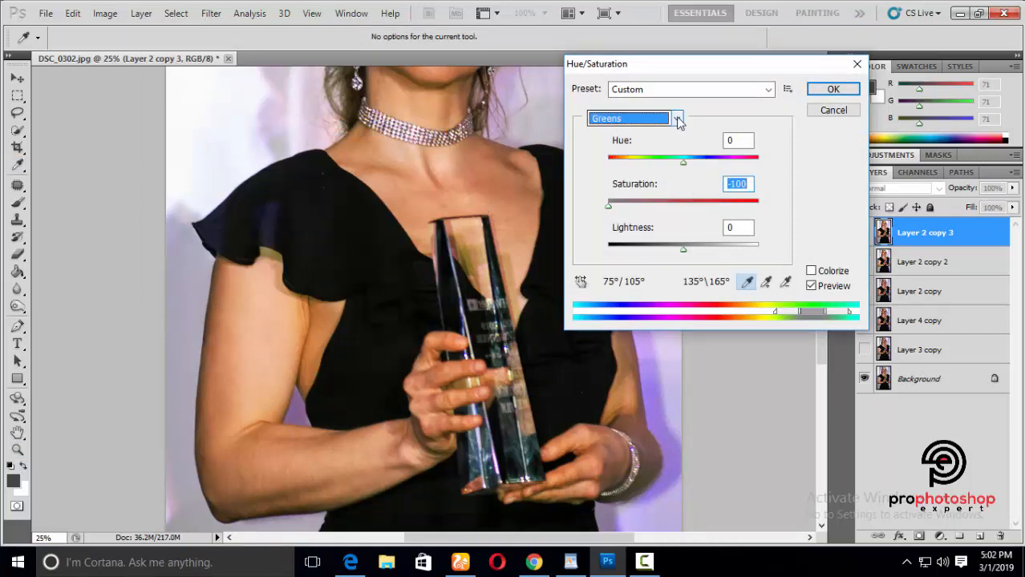
click(824, 91)
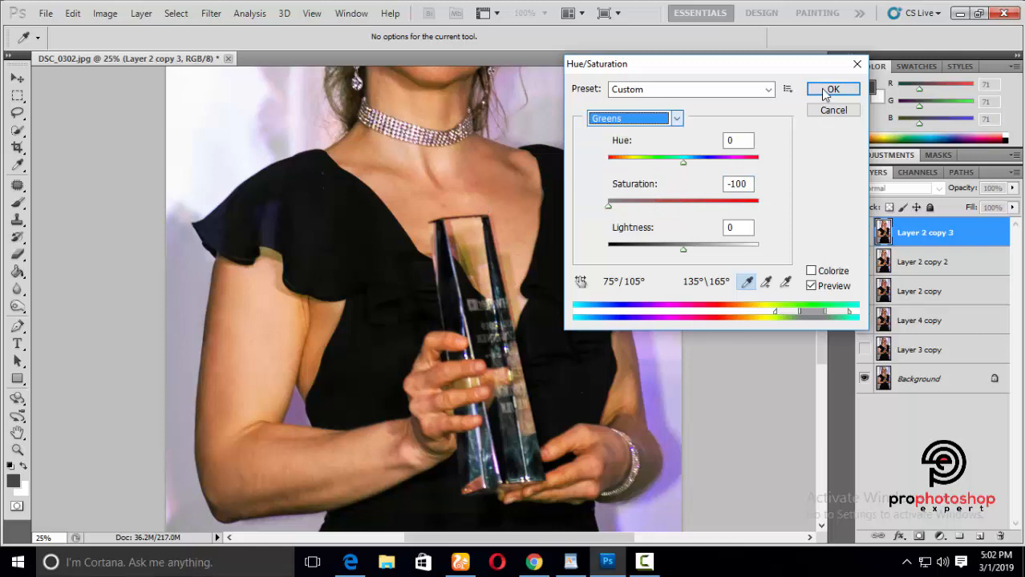
Set the Master hue to -3 and apply the Hue/Saturation adjustment to Layer 2 copy 3.
click(676, 119)
click(609, 130)
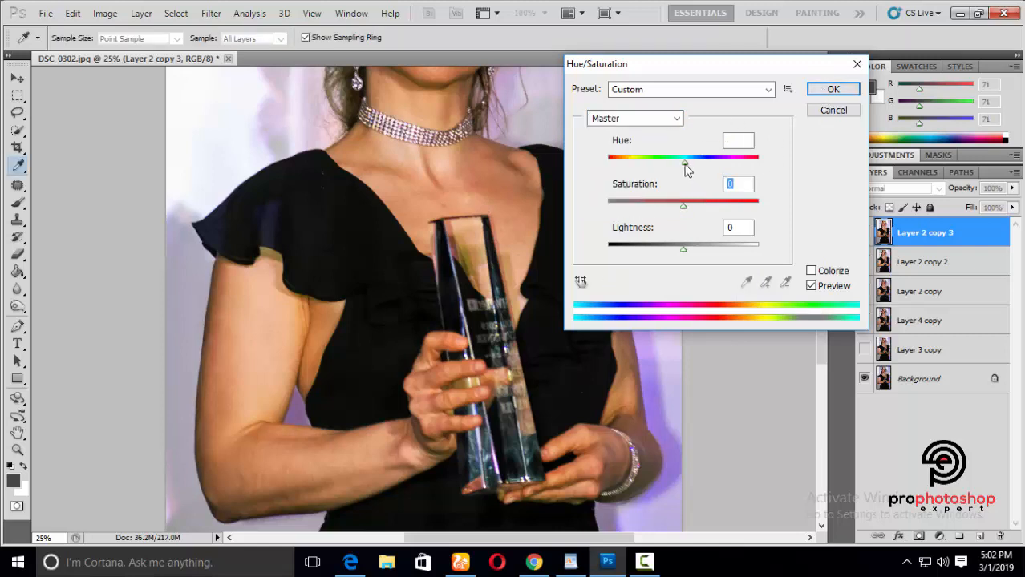
mouse_move(683, 164)
mouse_down()
mouse_move(673, 167)
mouse_move(703, 160)
mouse_move(669, 159)
mouse_move(682, 159)
mouse_up()
key(ctrl+minus)
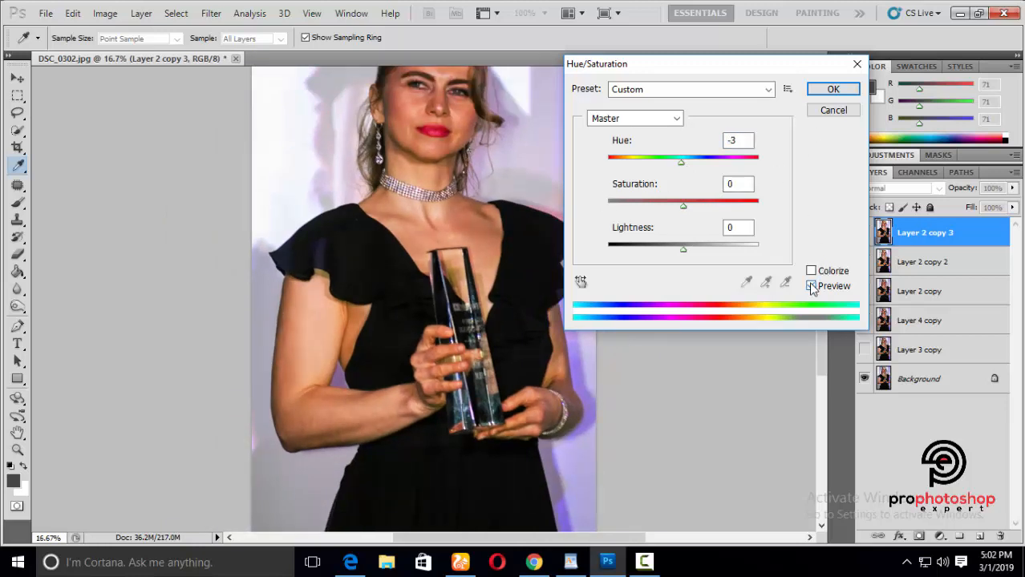
click(834, 90)
key(z)
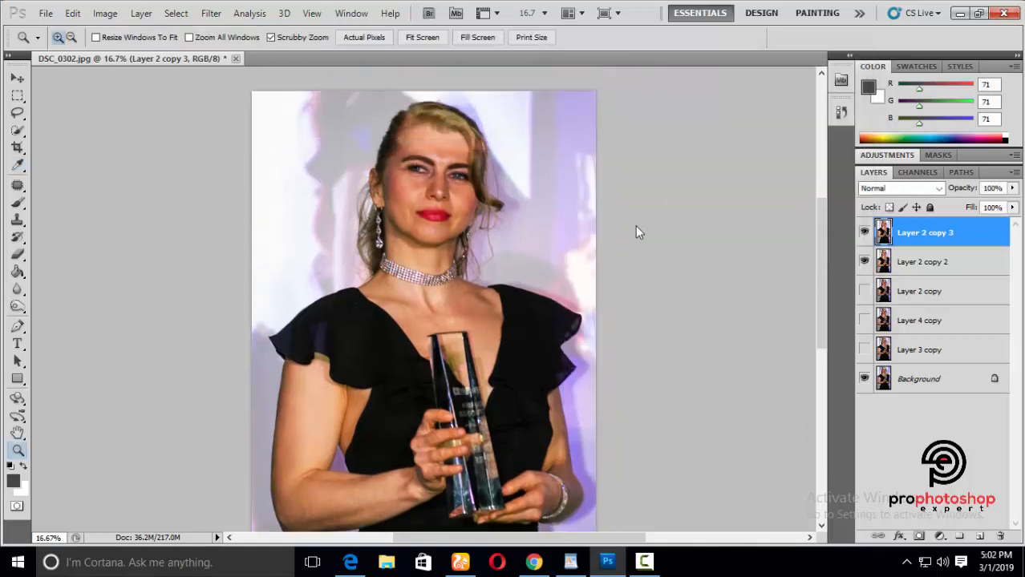
Check the face up close with Layer 2 copy 3 hidden and shown, and return to the whole photo.
click(552, 234)
click(546, 230)
scroll(542, 228, up, 1)
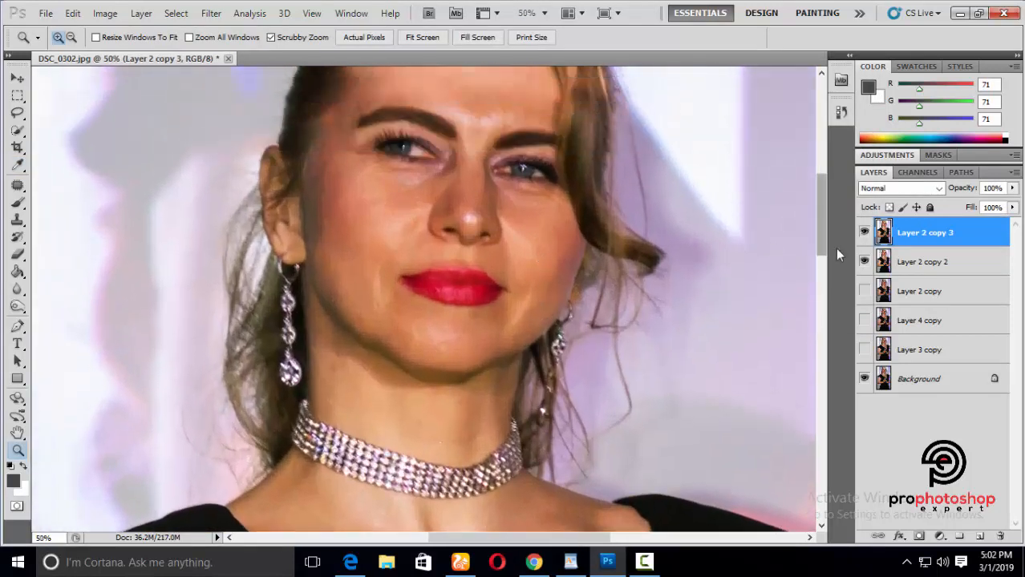
click(863, 232)
click(864, 232)
key(ctrl+minus)
key(ctrl+minus)
key(ctrl+minus)
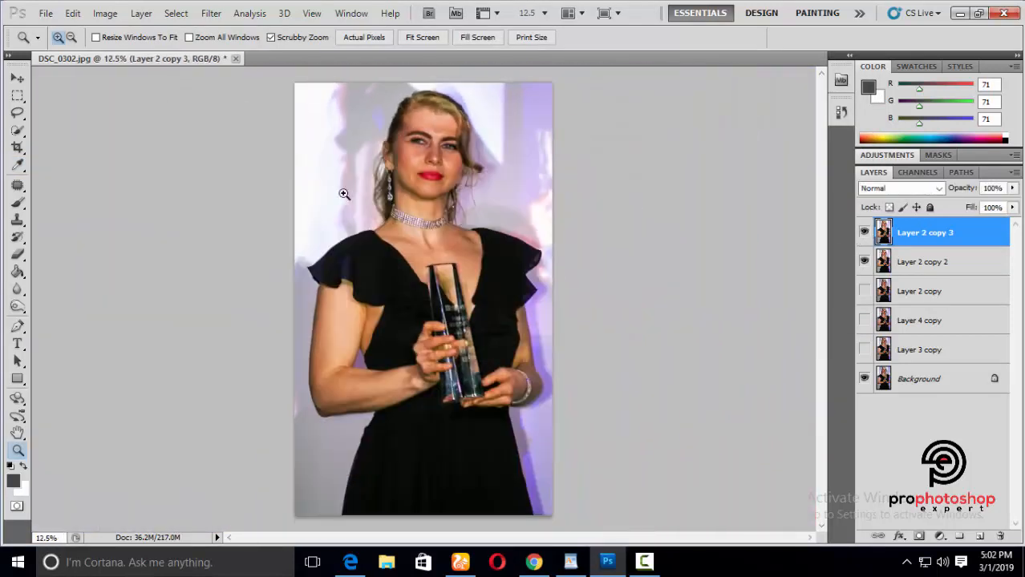
Apply a Hue/Saturation adjustment to Layer 2 copy 3 with the Master hue at -5 and saturation at -26.
click(105, 14)
mouse_move(154, 50)
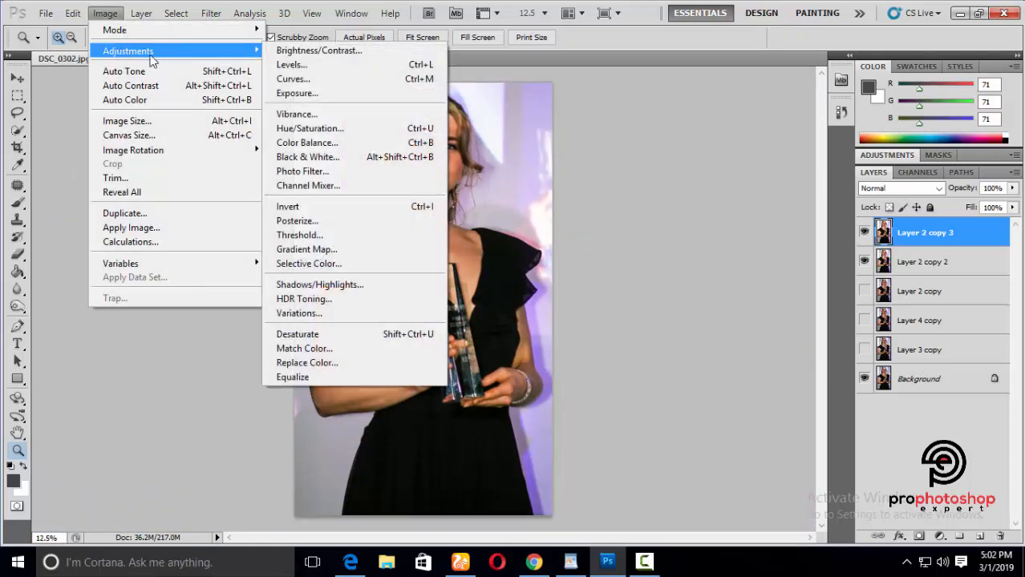
click(318, 128)
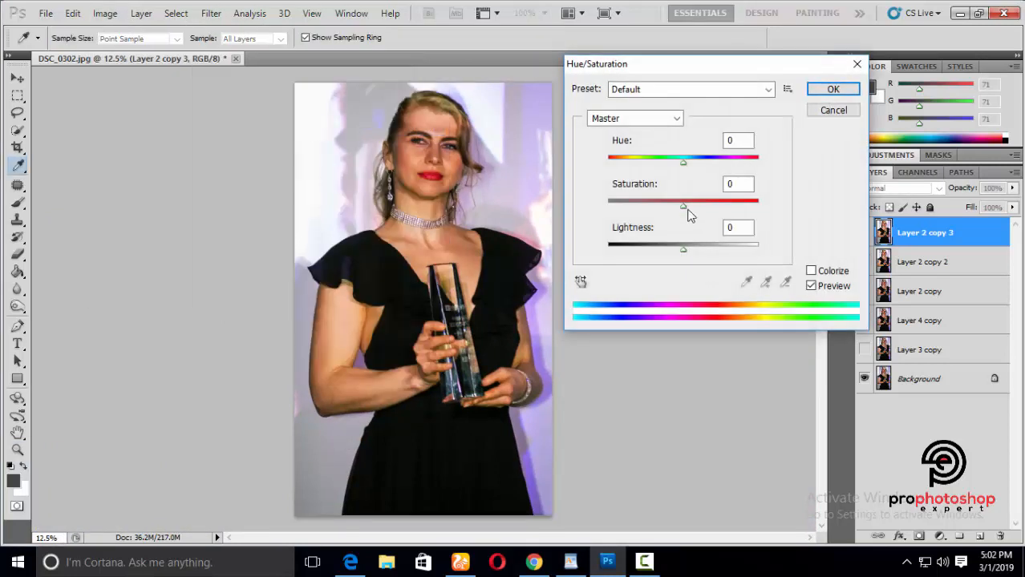
key(ctrl+plus)
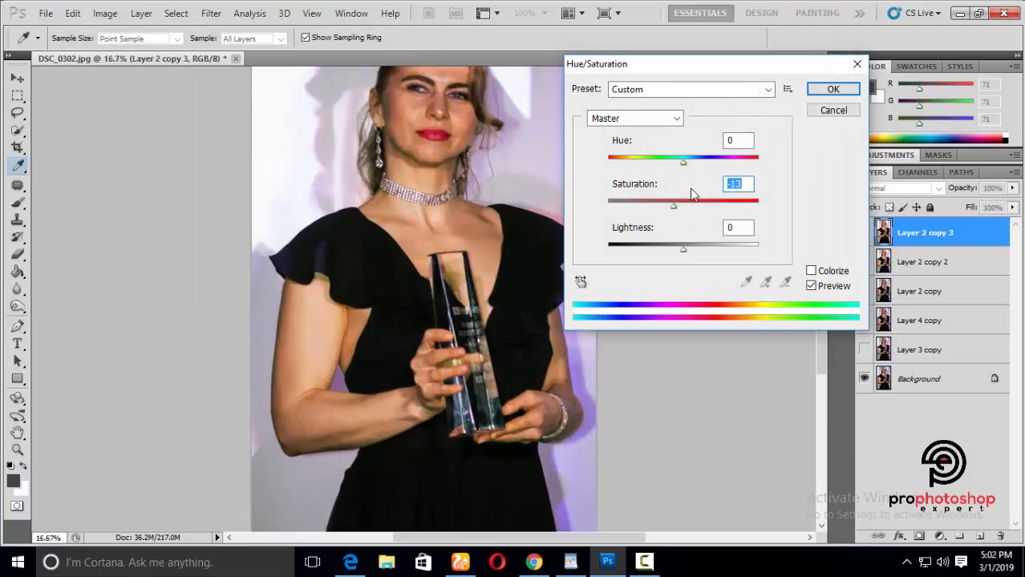
drag(654, 211, 643, 212)
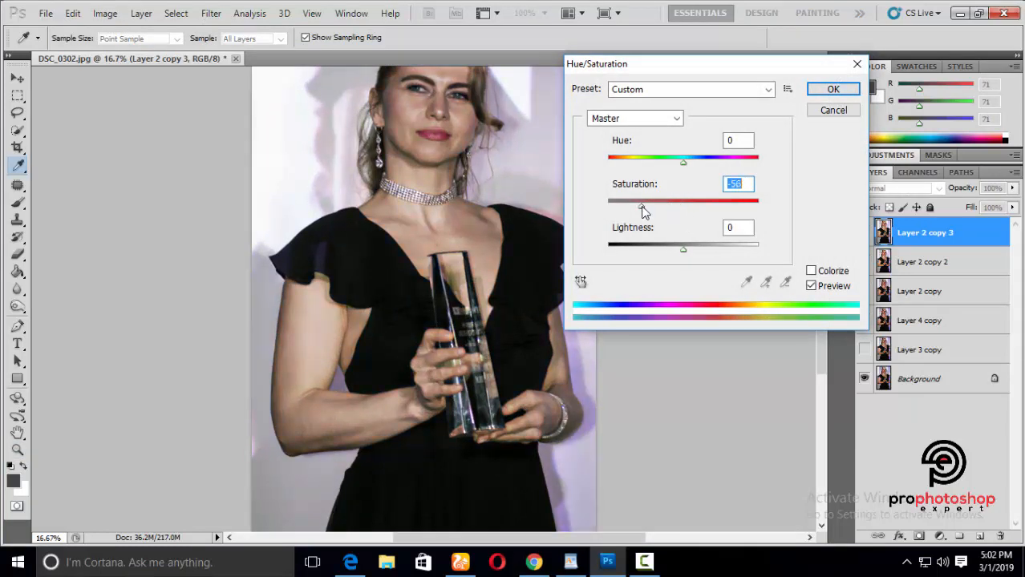
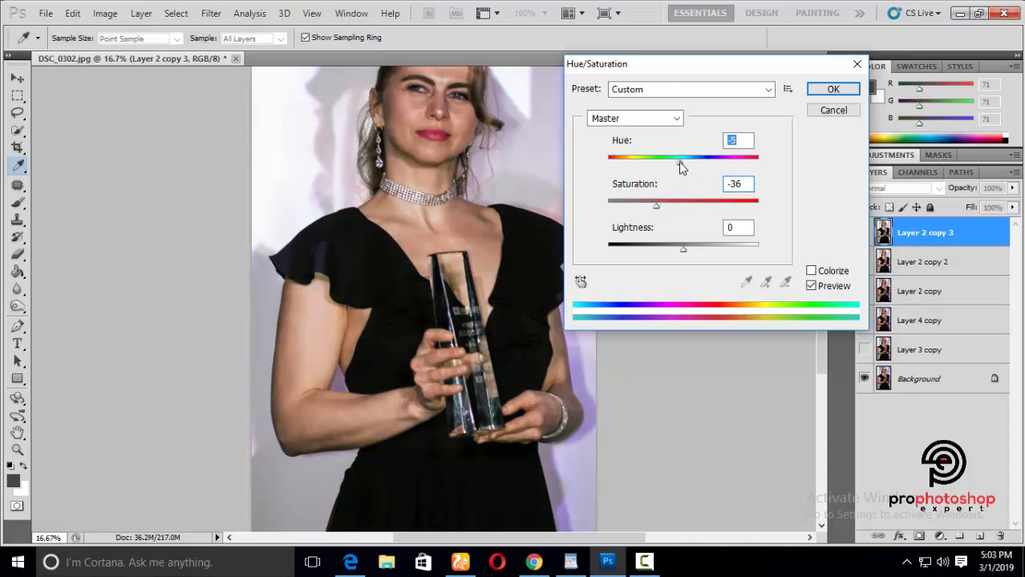
drag(656, 206, 659, 205)
key(ctrl+minus)
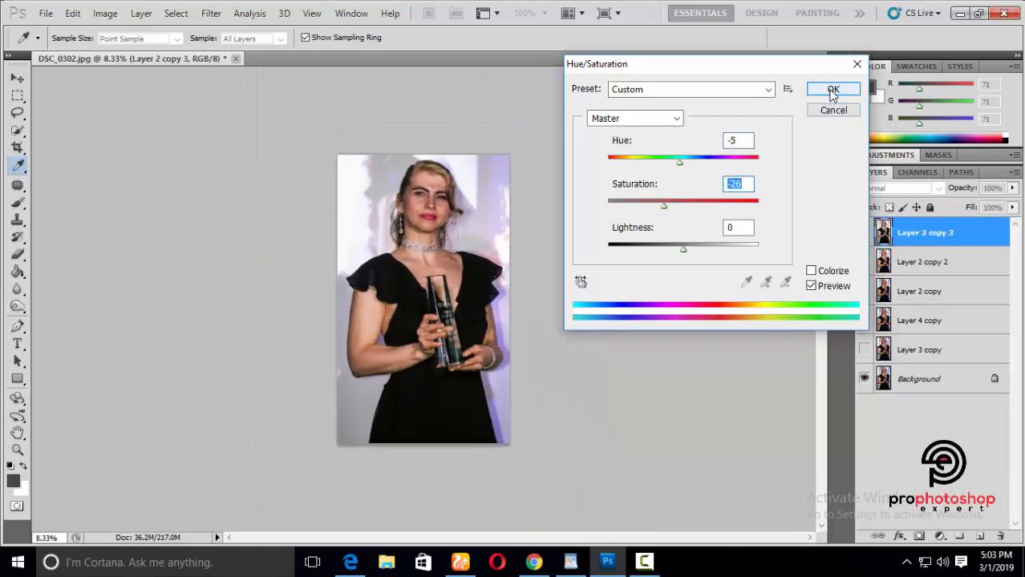
key(ctrl+plus)
click(833, 90)
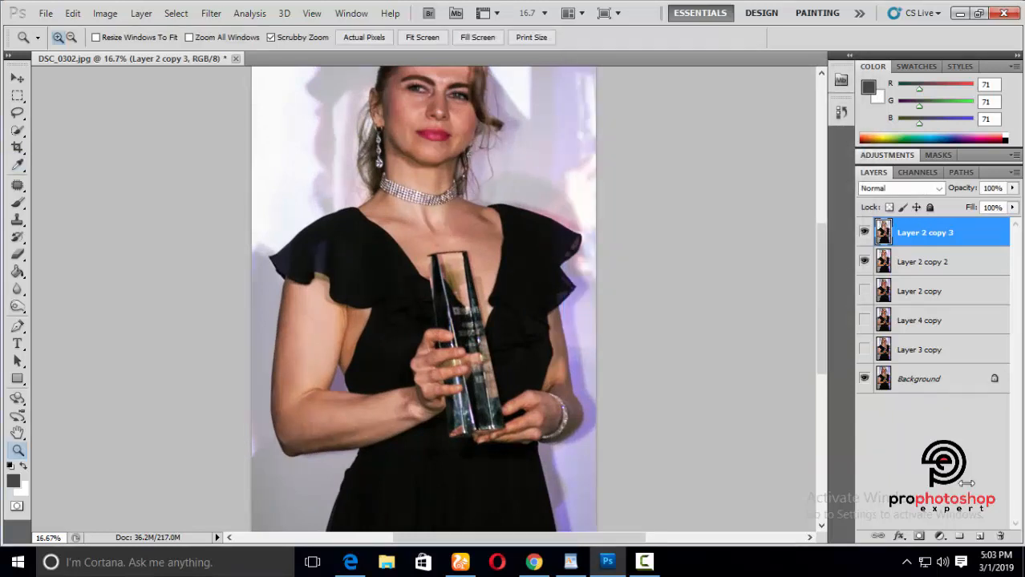
Add a layer mask to Layer 2 copy 3 and invert it to black to hide the desaturated version.
click(920, 536)
ctrl+click(908, 239)
key(ctrl+i)
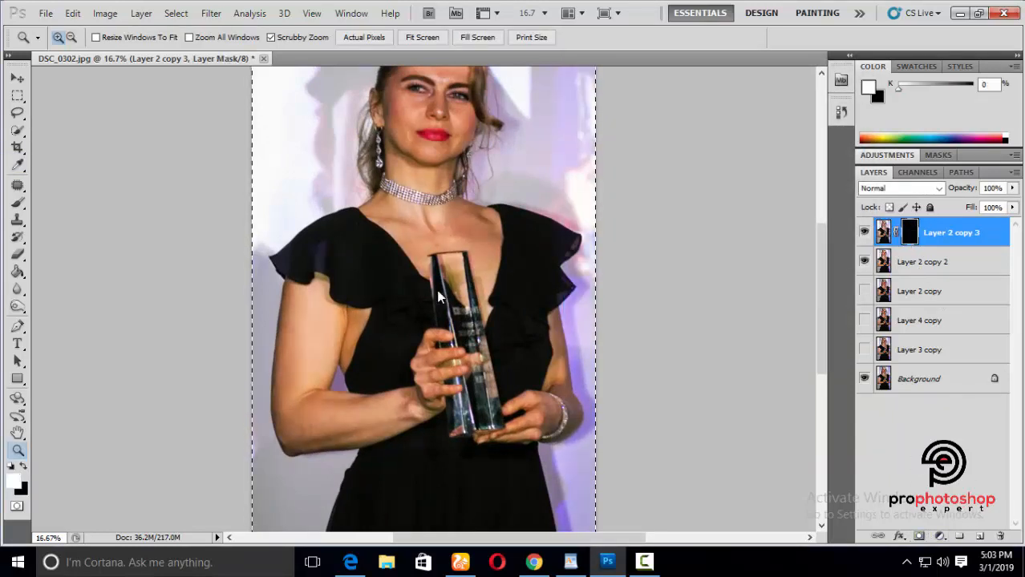
Paint white on the mask with a 100 px brush at 23% opacity along the inner sleeve hem over the upper arm.
click(250, 286)
click(250, 286)
click(250, 286)
click(401, 297)
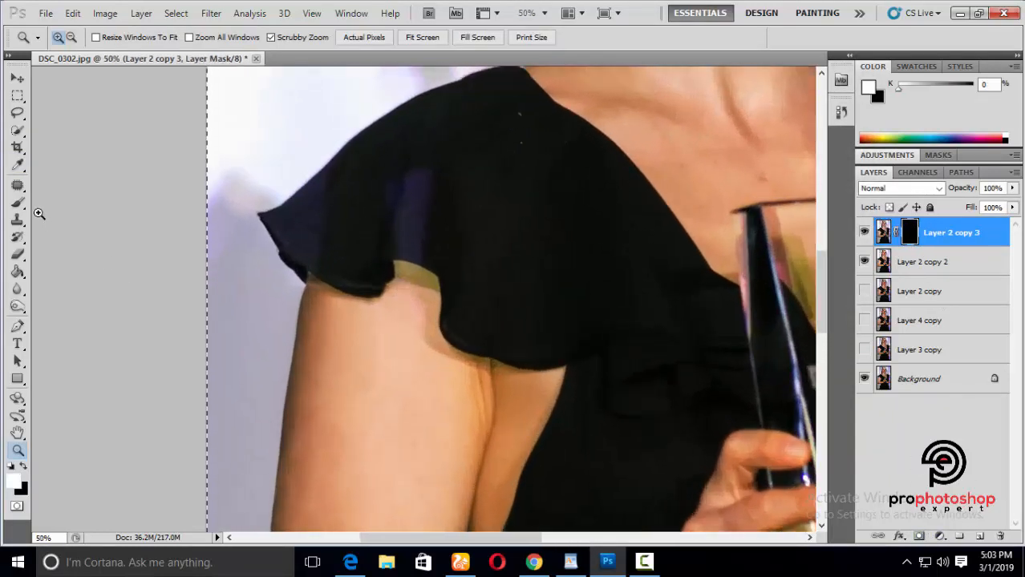
click(17, 204)
scroll(454, 316, up, 1)
key(bracketleft)
key(bracketleft)
key(bracketleft)
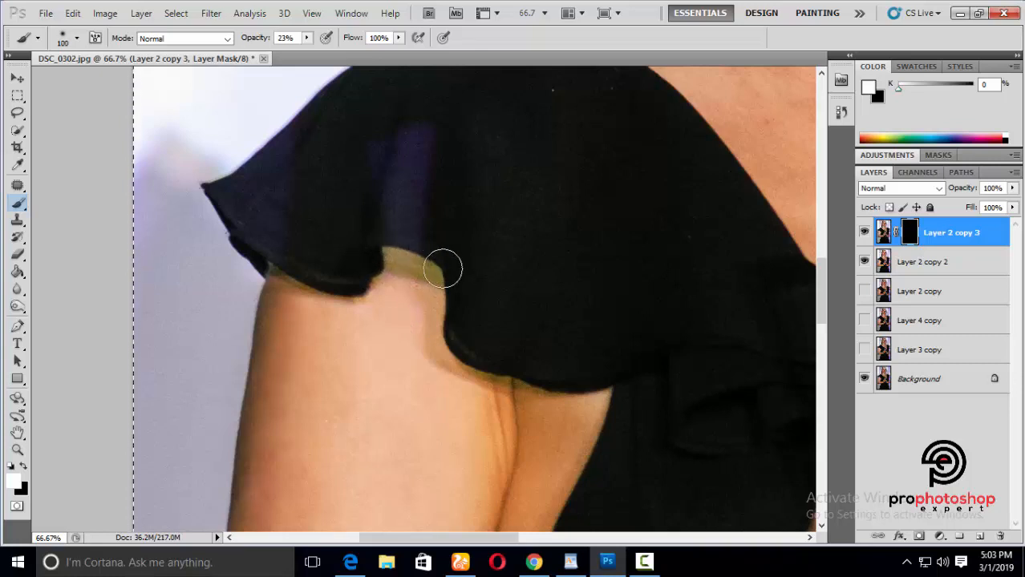
key(bracketright)
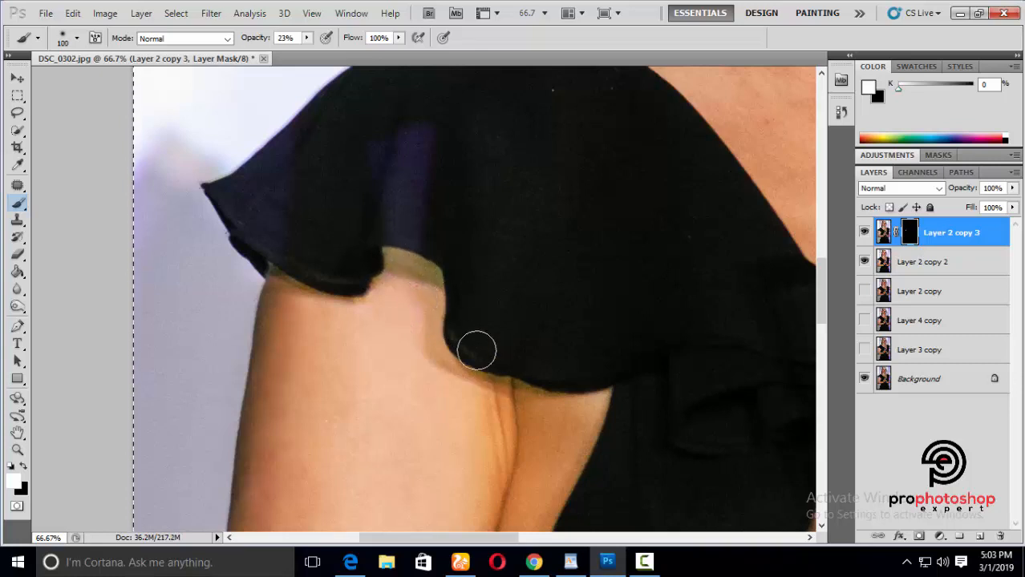
drag(473, 357, 569, 385)
Paint white on the mask over the underarm skin and along the outer sleeve hem with a brush of about 150 px.
key(ctrl+minus)
scroll(571, 358, down, 3)
key(bracketright)
key(bracketright)
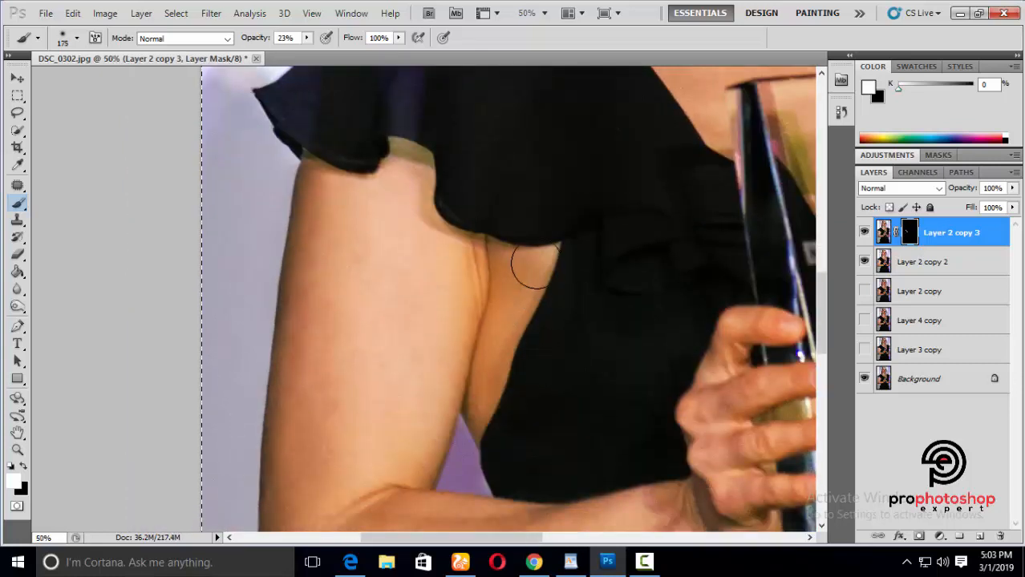
key(bracketleft)
scroll(363, 262, up, 2)
drag(292, 178, 354, 222)
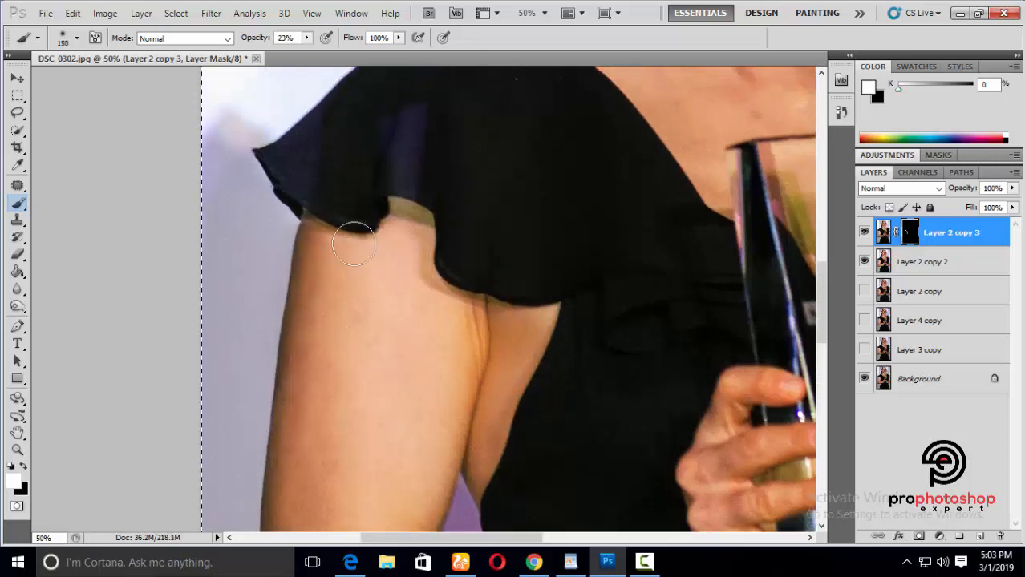
Brush white on the mask over the arm, forearm and both hands, enlarging the brush from 250 px upward.
key(ctrl+minus)
scroll(635, 282, down, 2)
scroll(635, 282, down, 2)
key(bracketright)
key(bracketright)
key(bracketright)
key(bracketright)
key(bracketright)
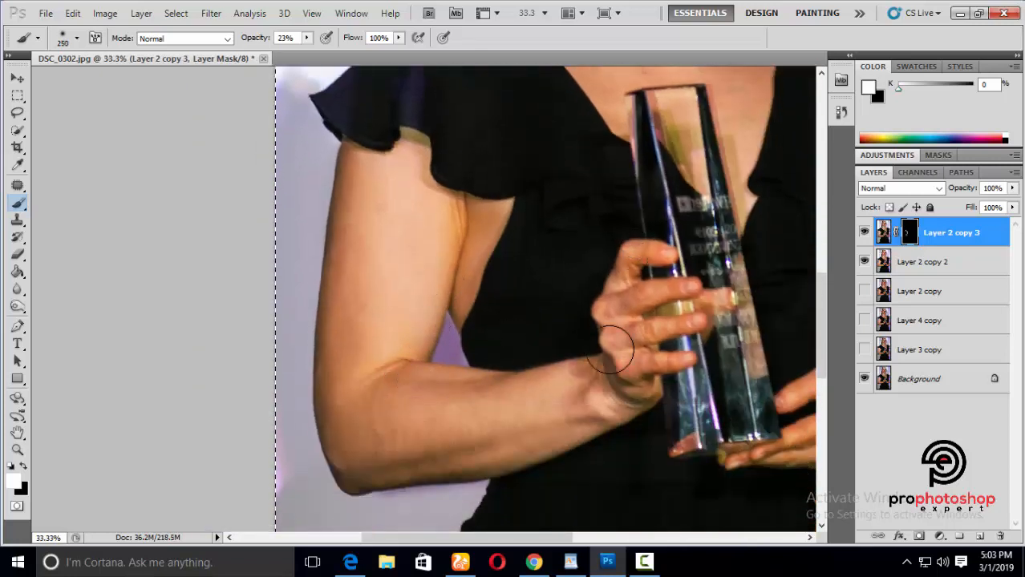
key(bracketright)
key(ctrl+minus)
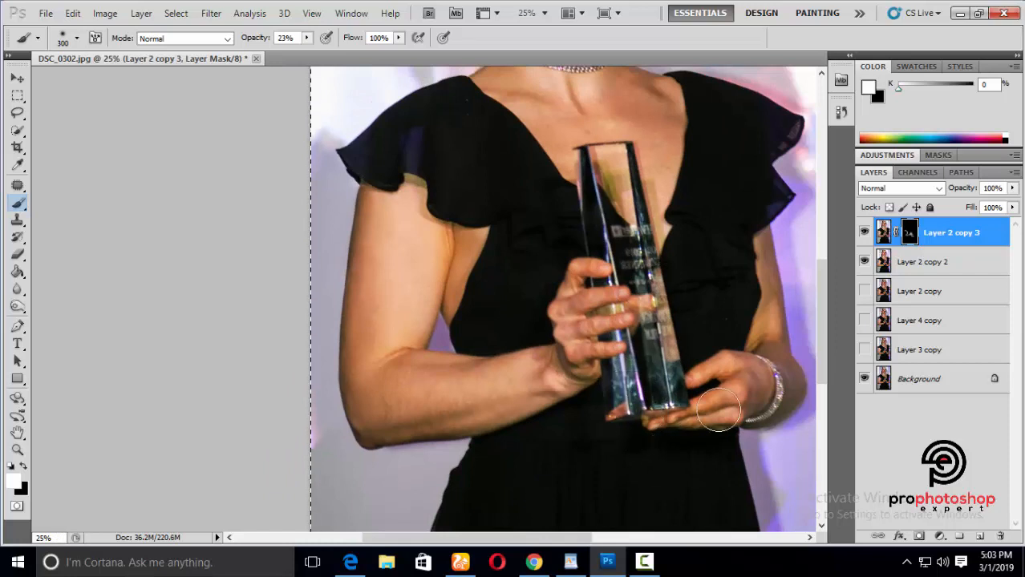
key(bracketright)
key(bracketright)
Brush white on the mask over the chest, neck, face and forehead, using 500 px broadly and 250 px near the hairline.
scroll(619, 243, up, 3)
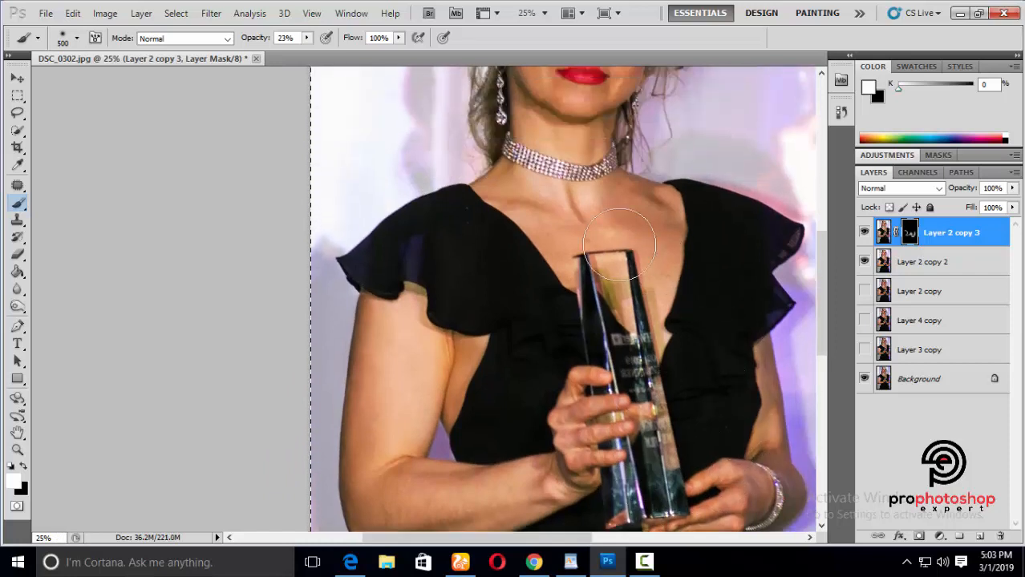
scroll(626, 297, up, 4)
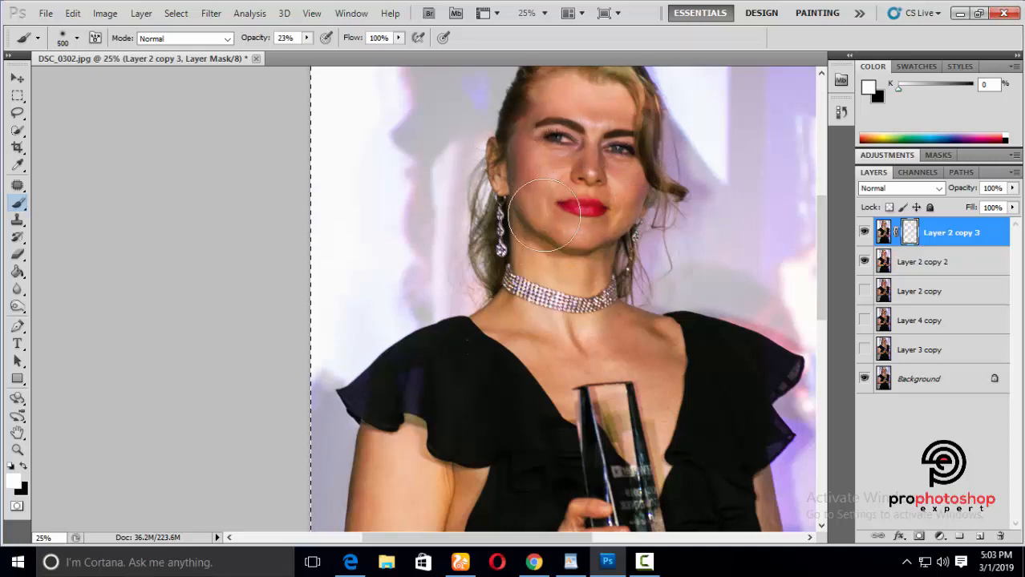
scroll(543, 214, up, 3)
key(bracketleft)
key(bracketleft)
key(bracketleft)
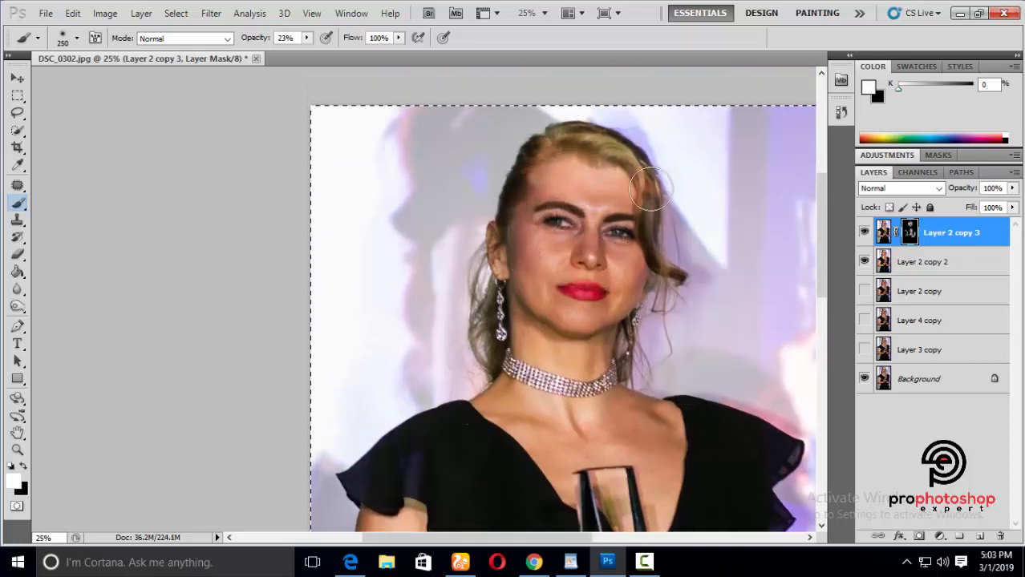
key(bracketright)
scroll(623, 277, down, 2)
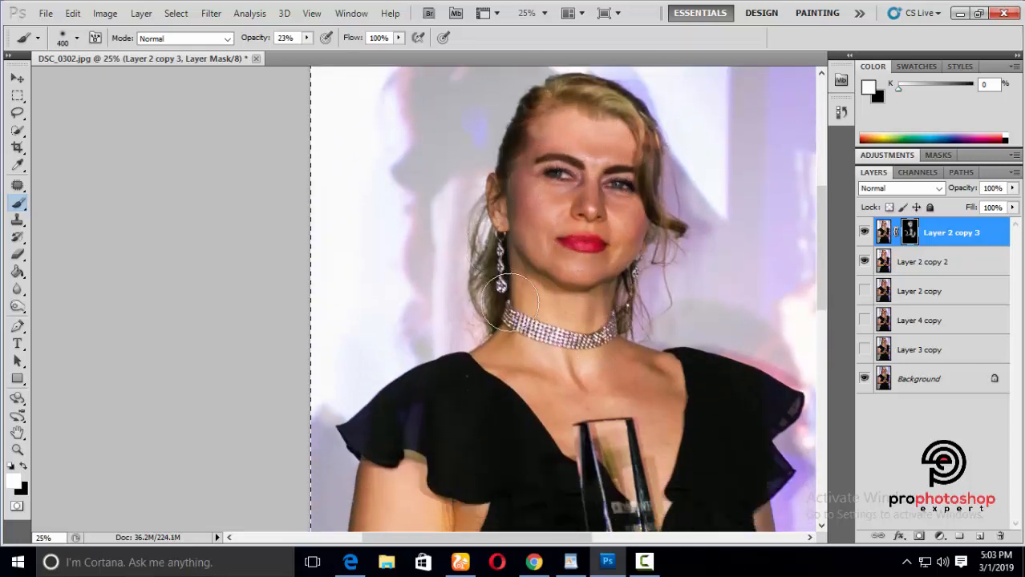
Go over the upper arm and forearm again on the Layer 2 copy 3 mask with a 400 to 500 px white brush.
scroll(537, 299, down, 2)
scroll(521, 273, down, 5)
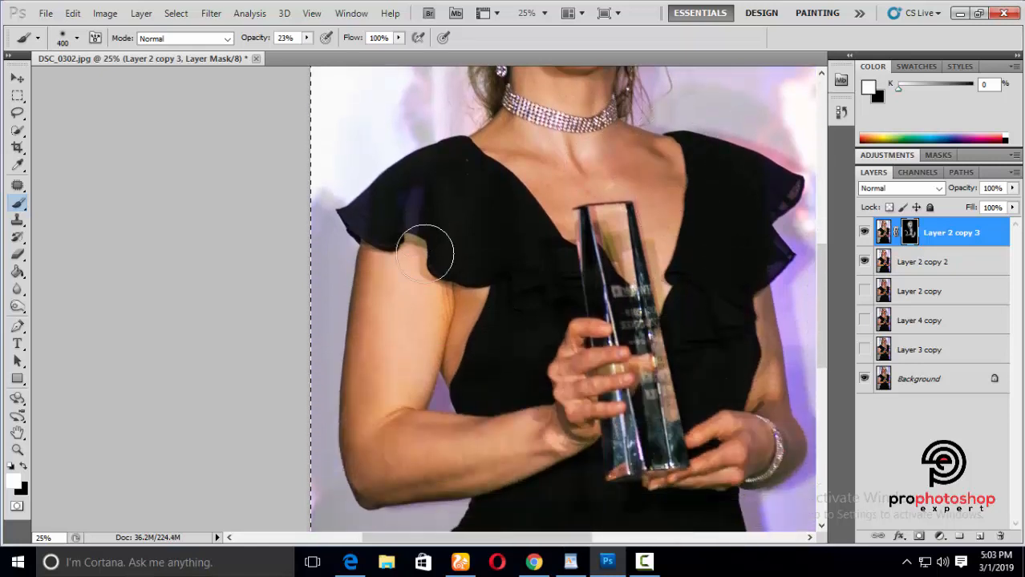
scroll(631, 260, down, 3)
key(bracketright)
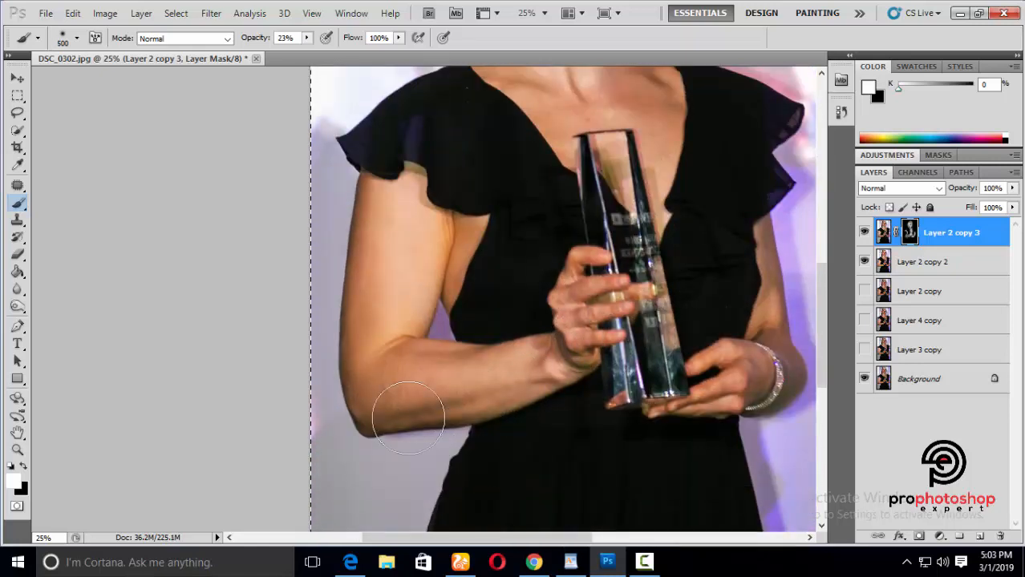
key(ctrl+minus)
scroll(672, 337, up, 4)
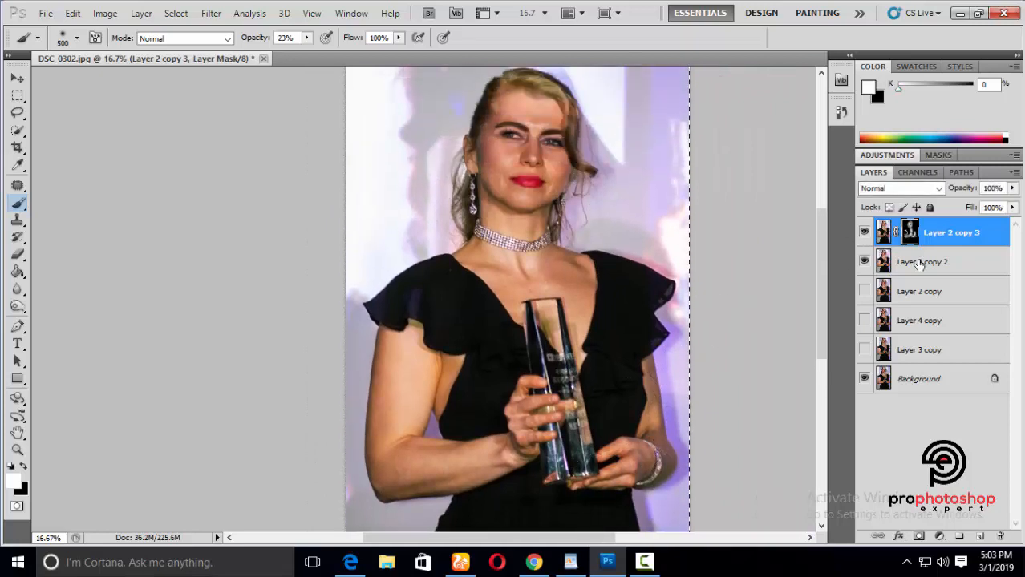
Merge Layer 2 copy 3 with Layer 2 copy 2 and duplicate the merged layer without an active selection.
ctrl+click(921, 265)
right_click(921, 267)
click(799, 500)
key(m)
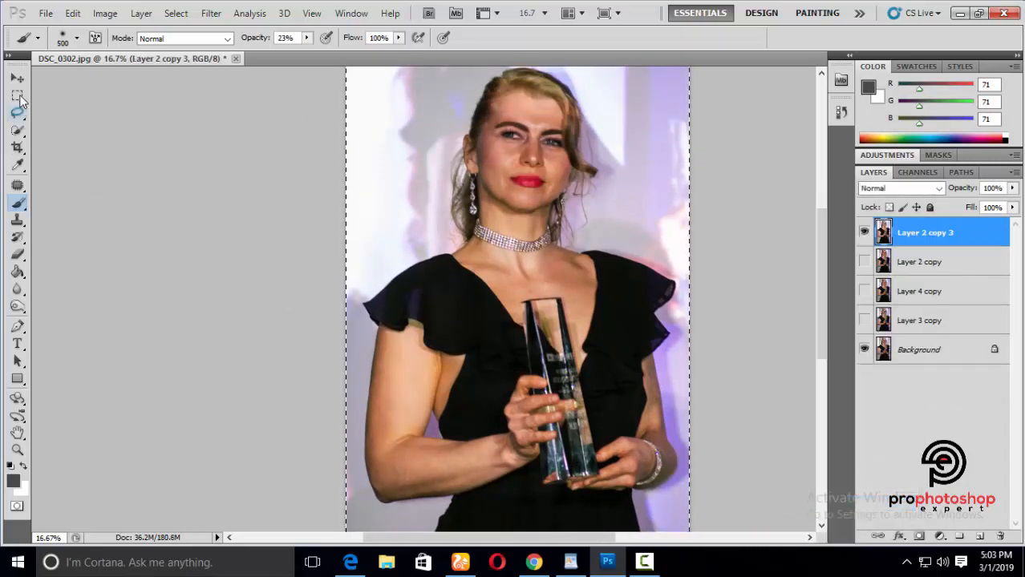
key(ctrl+j)
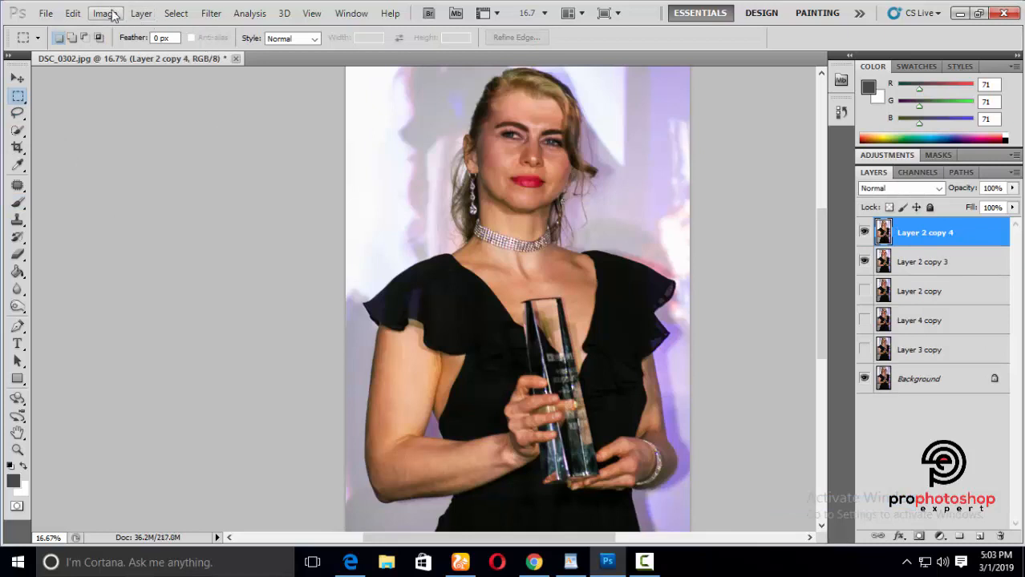
Brighten Layer 2 copy 4 with Curves by raising the RGB midpoint from input 127 to output 148.
click(105, 13)
mouse_move(149, 48)
click(304, 90)
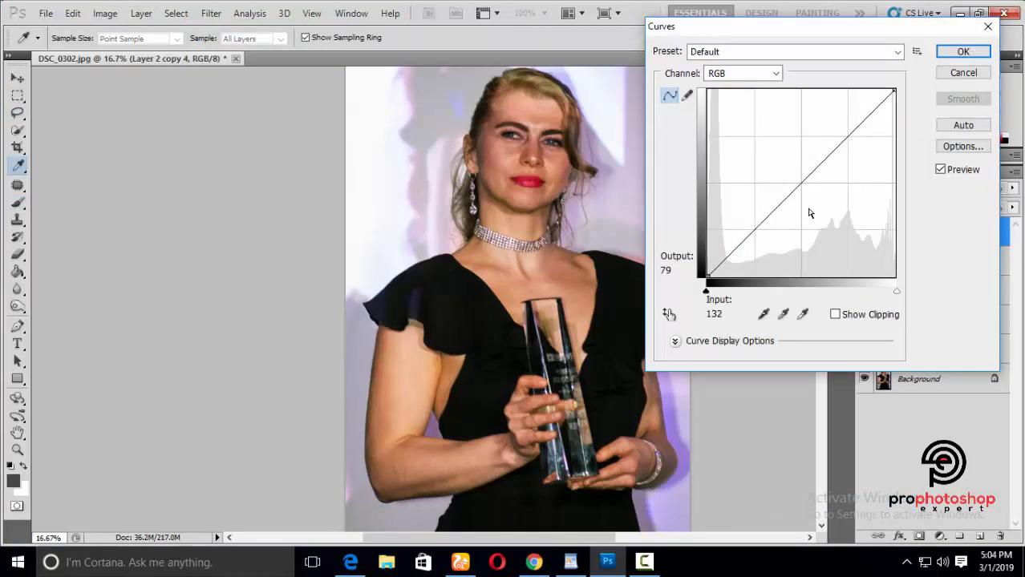
drag(801, 183, 801, 168)
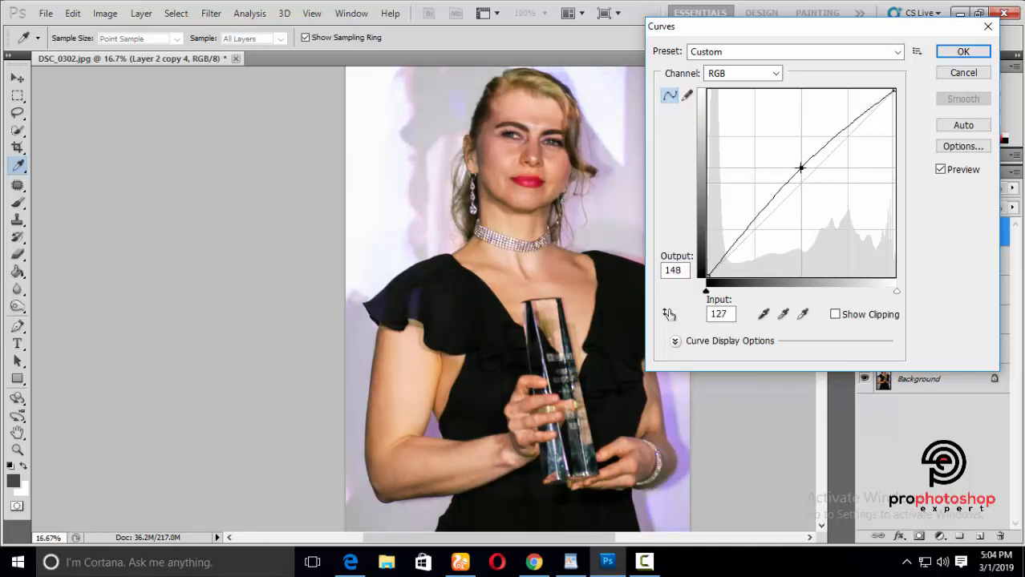
click(963, 52)
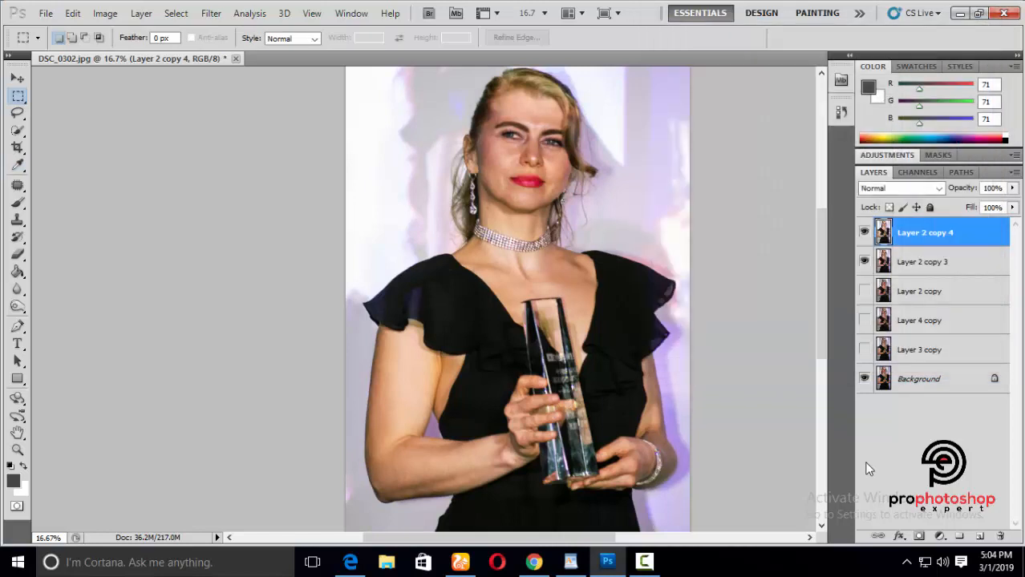
Add a layer mask to Layer 2 copy 4 and invert it to black to hide the brightening.
click(920, 536)
ctrl+click(909, 239)
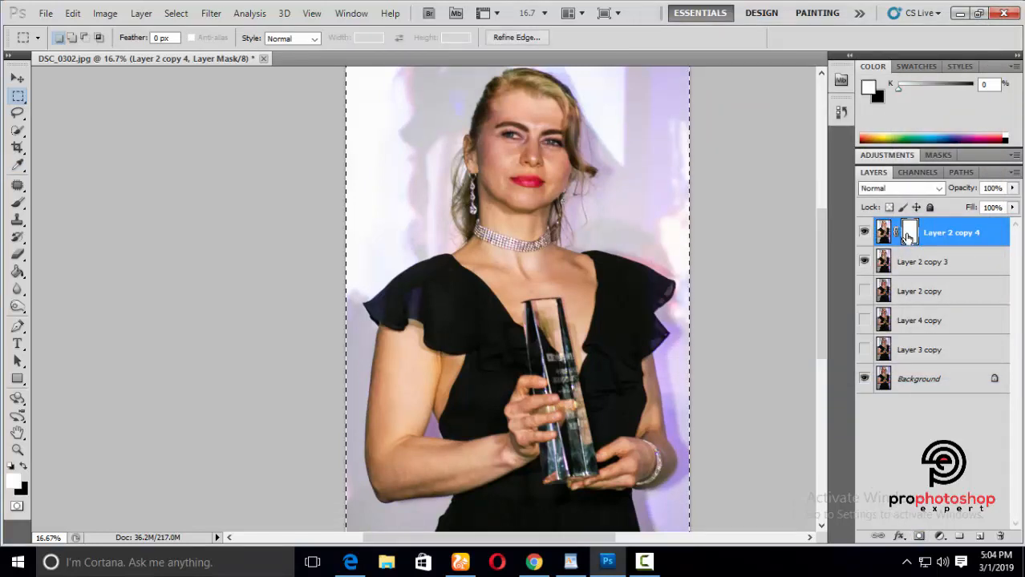
key(ctrl+i)
Paint white on the Layer 2 copy 4 mask over the forehead and face with a 250 to 300 px brush at 23% opacity.
scroll(654, 268, up, 3)
key(ctrl+plus)
key(ctrl+plus)
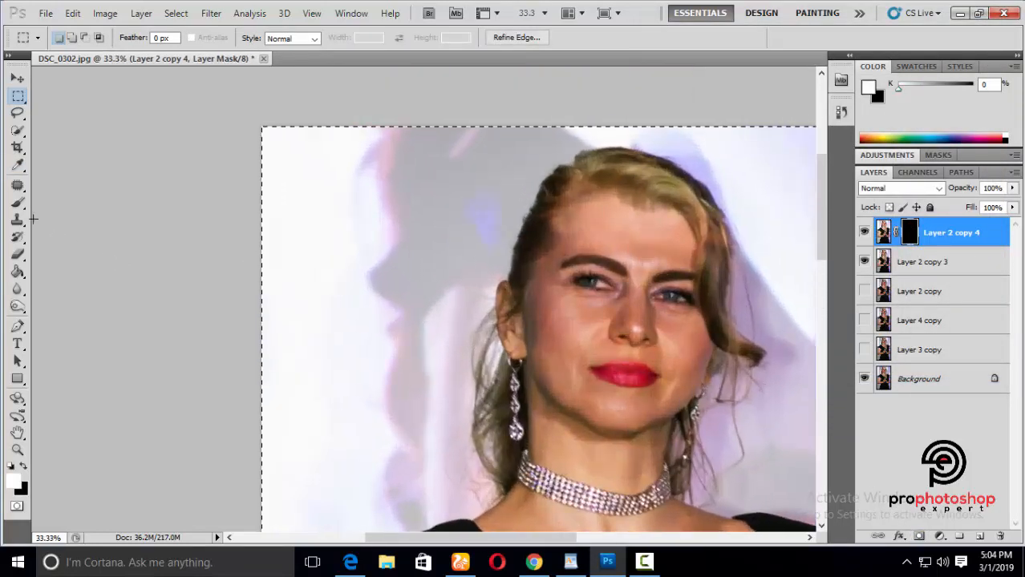
click(17, 202)
key(bracketright)
key(bracketright)
key(bracketright)
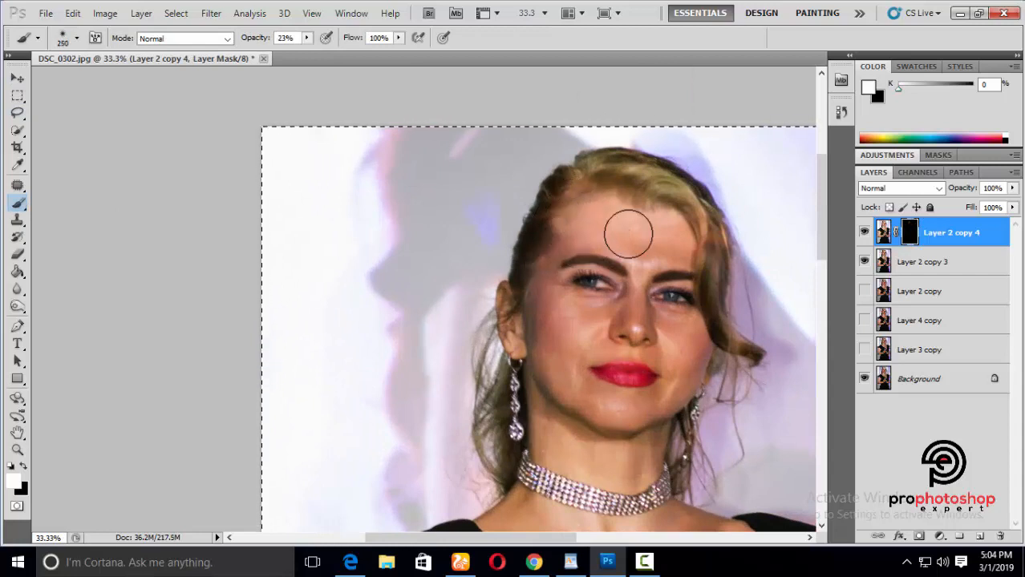
scroll(679, 208, down, 3)
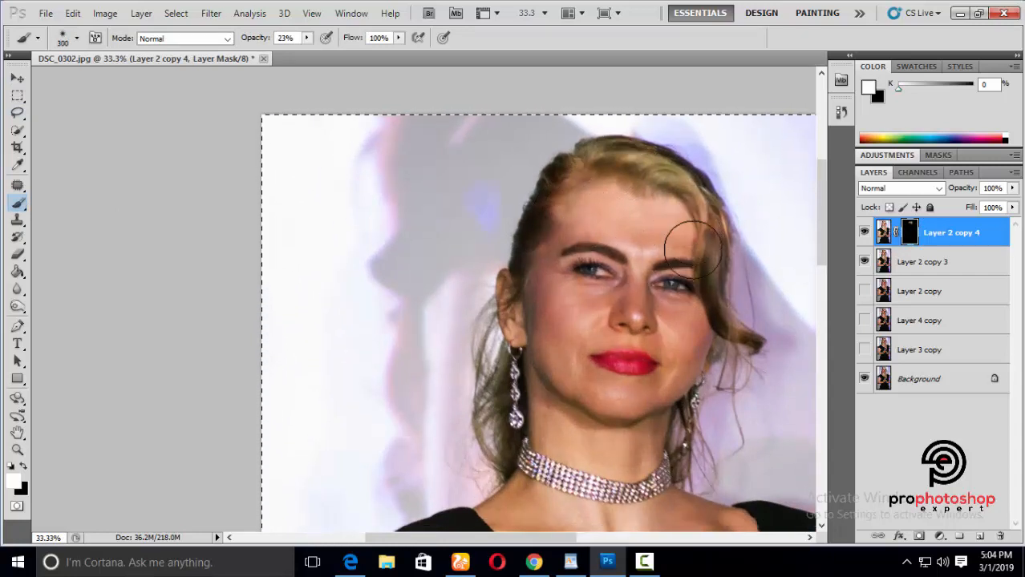
key(bracketleft)
mouse_move(553, 318)
mouse_down()
mouse_move(641, 366)
mouse_move(634, 251)
mouse_move(676, 274)
mouse_up()
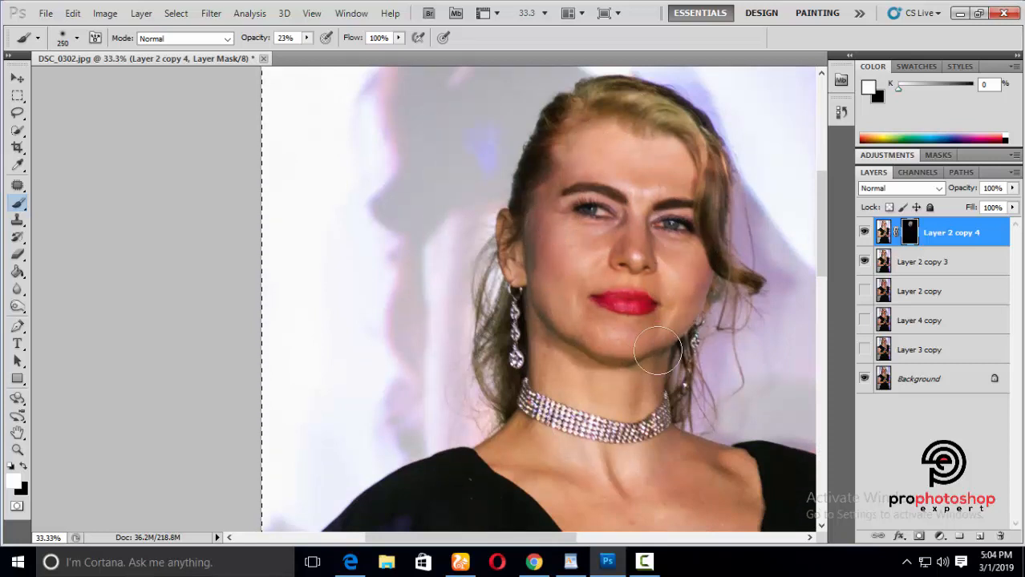
Paint white on the mask over the neck and chest, enlarging the brush from 300 to 500 px.
scroll(621, 361, down, 3)
key(bracketright)
key(ctrl+minus)
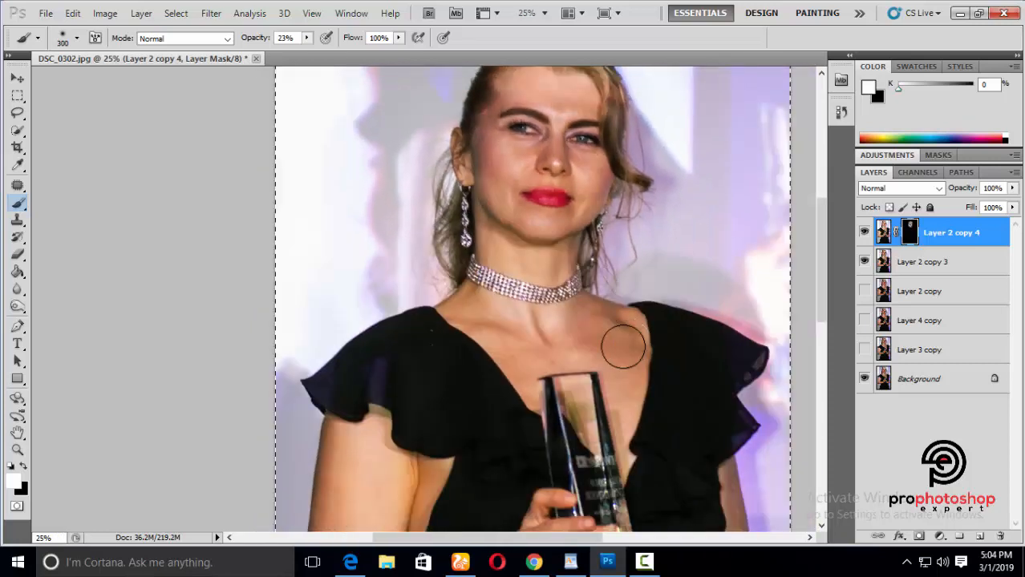
key(bracketright)
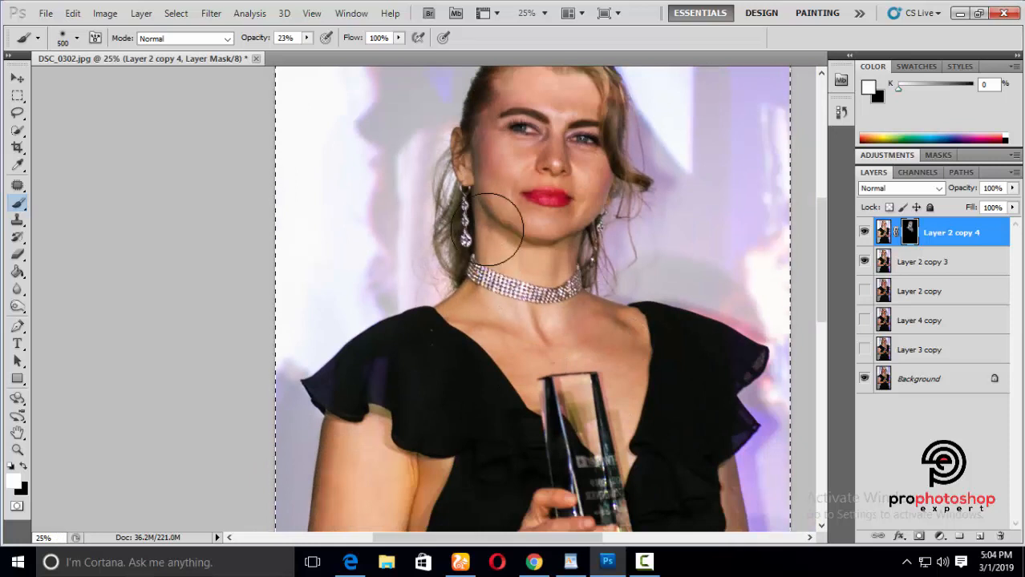
Paint white on the Layer 2 copy 4 mask over the arms, hands and chest with a 500 to 600 px brush.
scroll(607, 342, down, 1)
key(ctrl+minus)
key(bracketright)
key(bracketright)
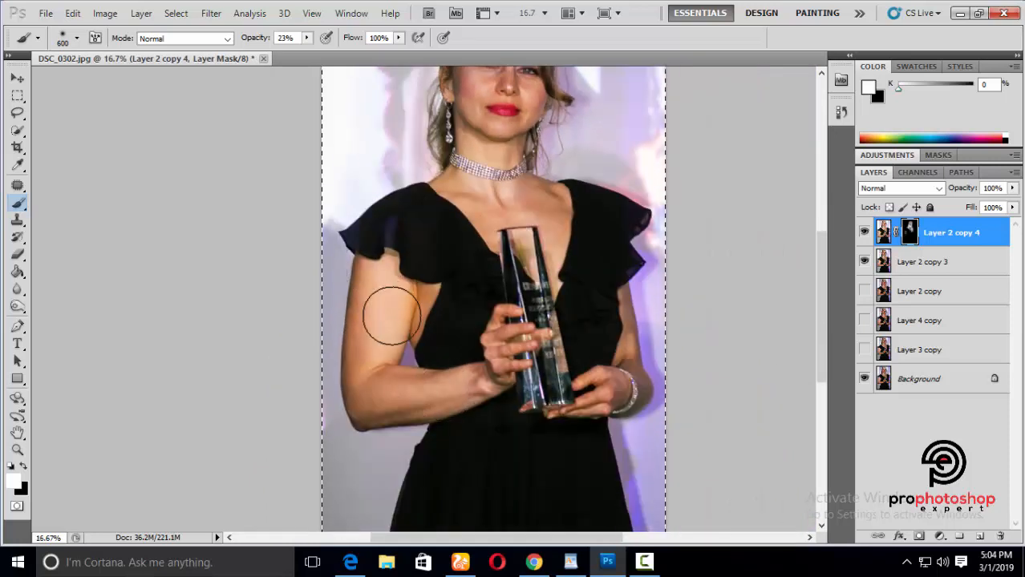
drag(389, 316, 401, 290)
key(bracketleft)
mouse_move(504, 371)
mouse_down()
mouse_move(627, 392)
mouse_move(622, 323)
mouse_move(512, 215)
mouse_up()
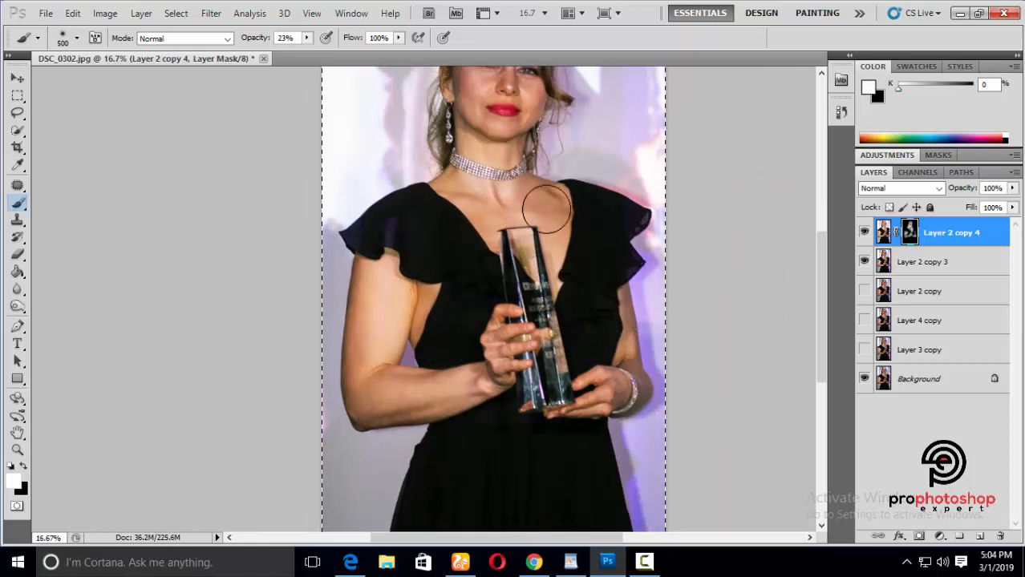
key(ctrl+minus)
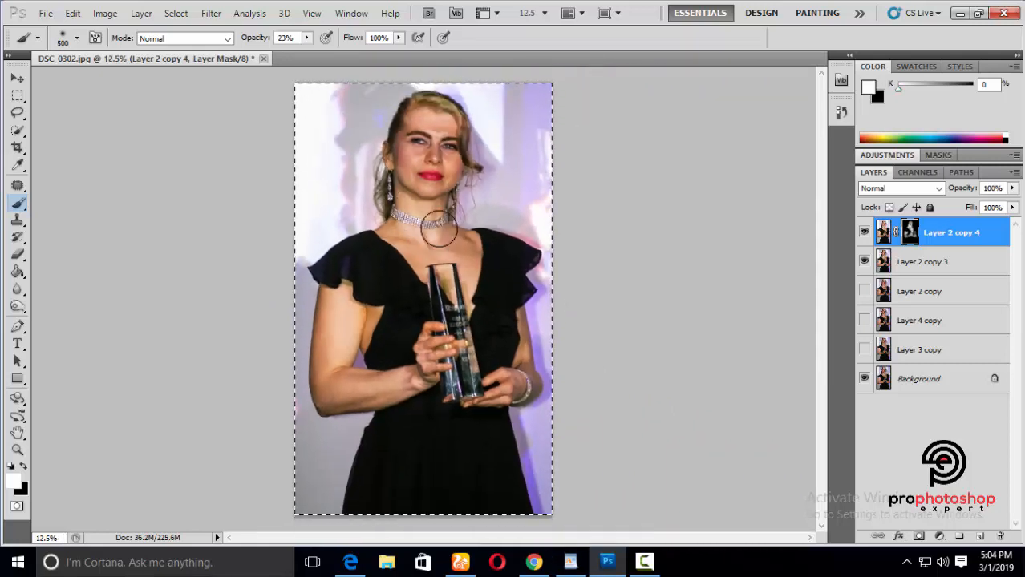
Clear the selection and merge Layer 2 copy 4 with Layer 2 copy 3.
click(17, 96)
key(ctrl+d)
key(ctrl+plus)
key(ctrl+plus)
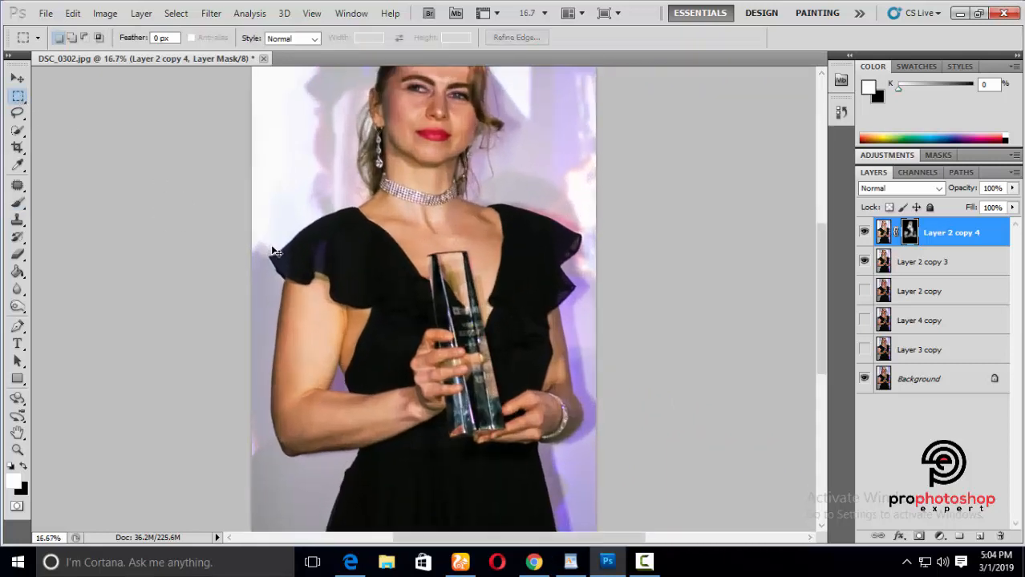
ctrl+click(919, 265)
right_click(921, 257)
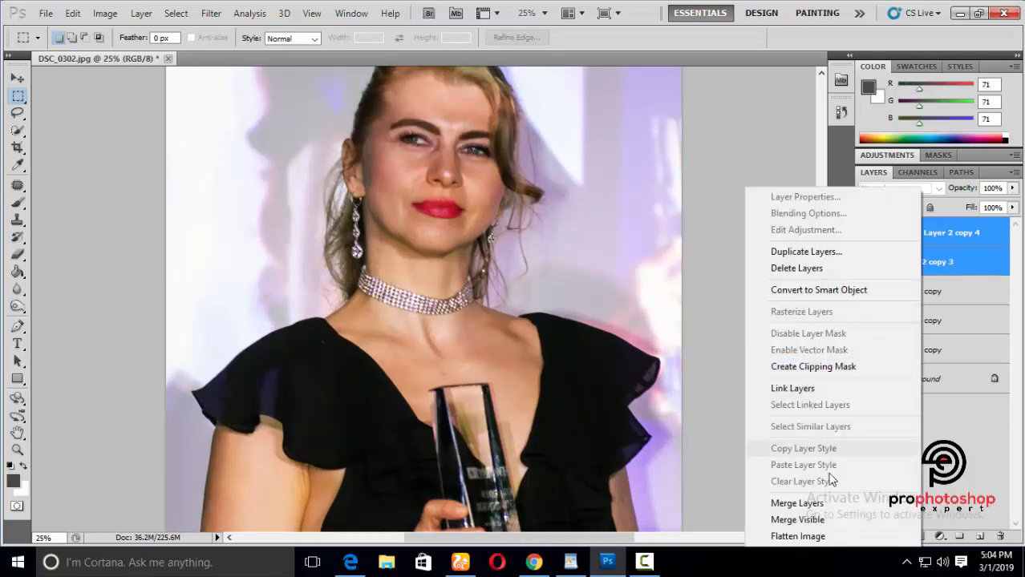
click(789, 499)
key(ctrl+minus)
key(ctrl+minus)
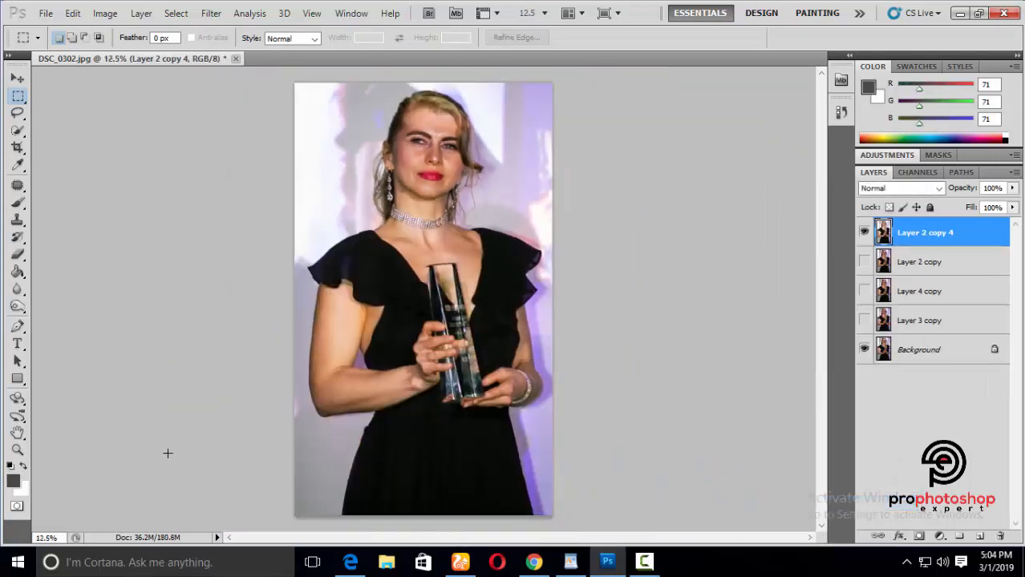
Hide and show the merged Layer 2 copy 4 to compare the retouch with the original photo.
double_click(864, 233)
click(863, 233)
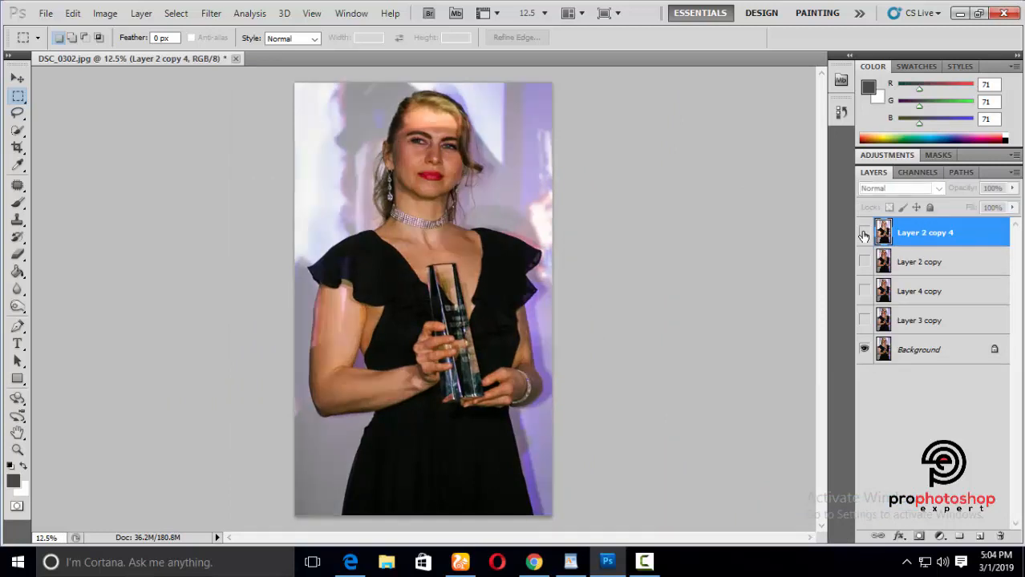
click(864, 233)
Duplicate the merged Layer 2 copy 4 for smoothing the face.
click(18, 451)
drag(449, 98, 541, 182)
key(ctrl+j)
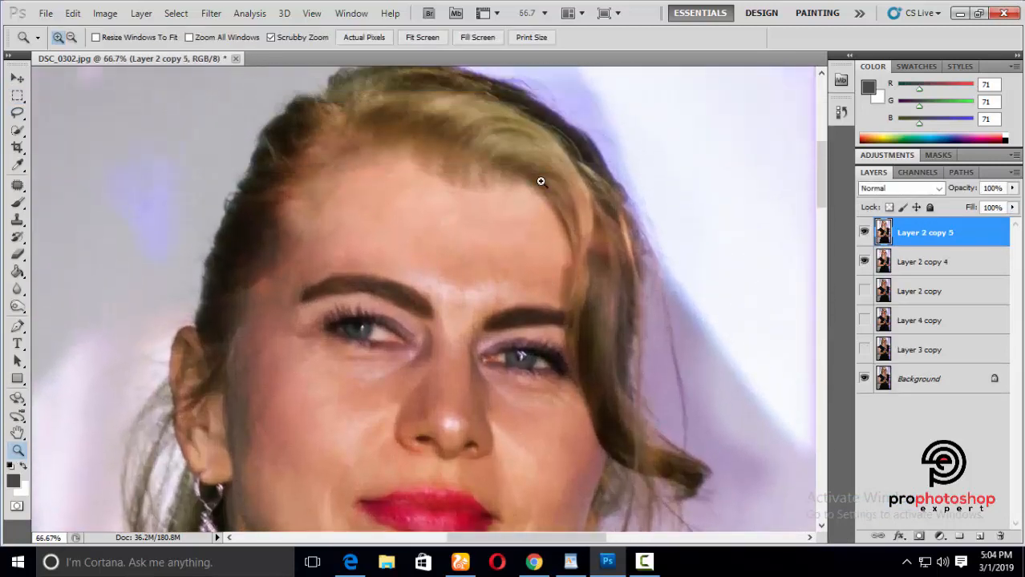
key(ctrl+minus)
key(ctrl+minus)
key(ctrl+plus)
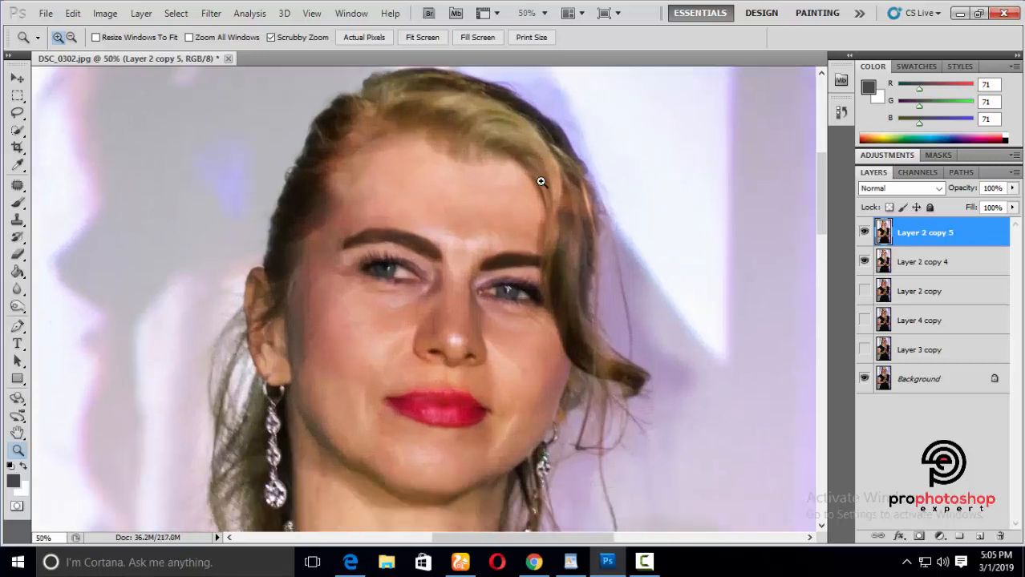
Smooth the cheeks and the skin under the eyes with the Mixer Brush at 26% Wet, sized 90 to 125 px.
click(18, 201)
right_click(17, 202)
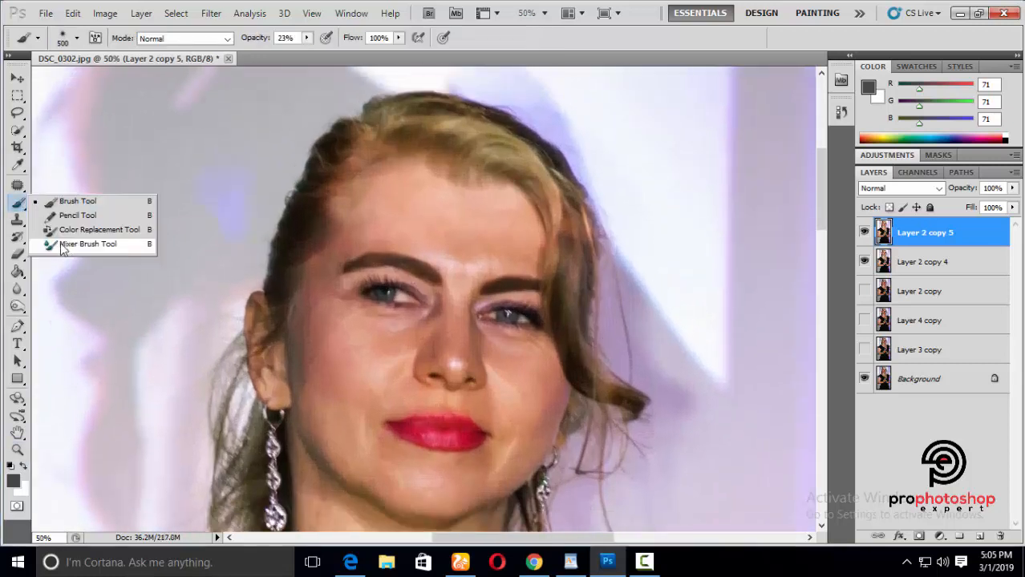
click(60, 243)
scroll(513, 233, down, 2)
key(ctrl+plus)
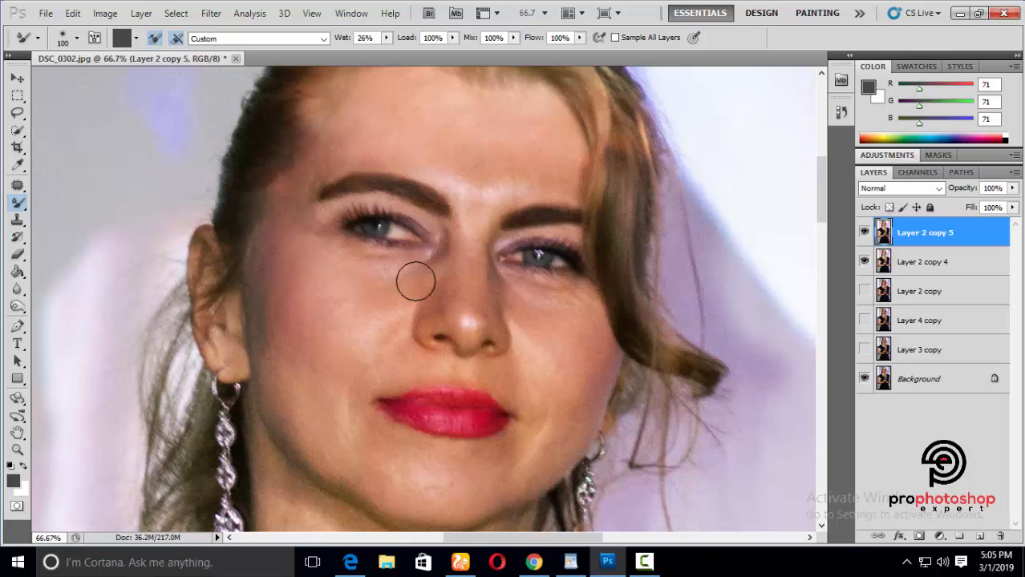
scroll(415, 281, down, 2)
key(bracketright)
key(bracketright)
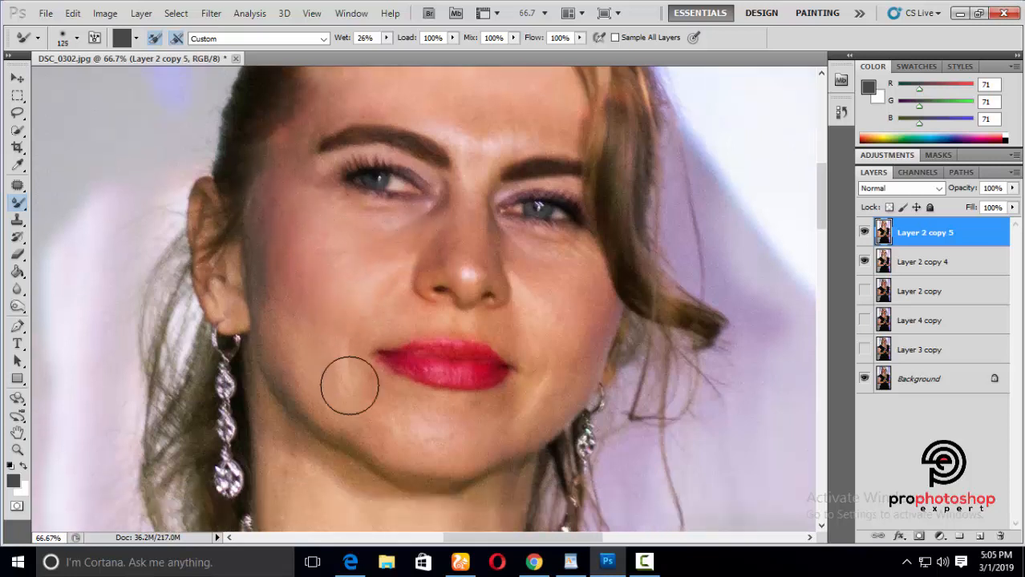
scroll(280, 273, down, 2)
scroll(517, 366, up, 1)
key(bracketleft)
key(bracketleft)
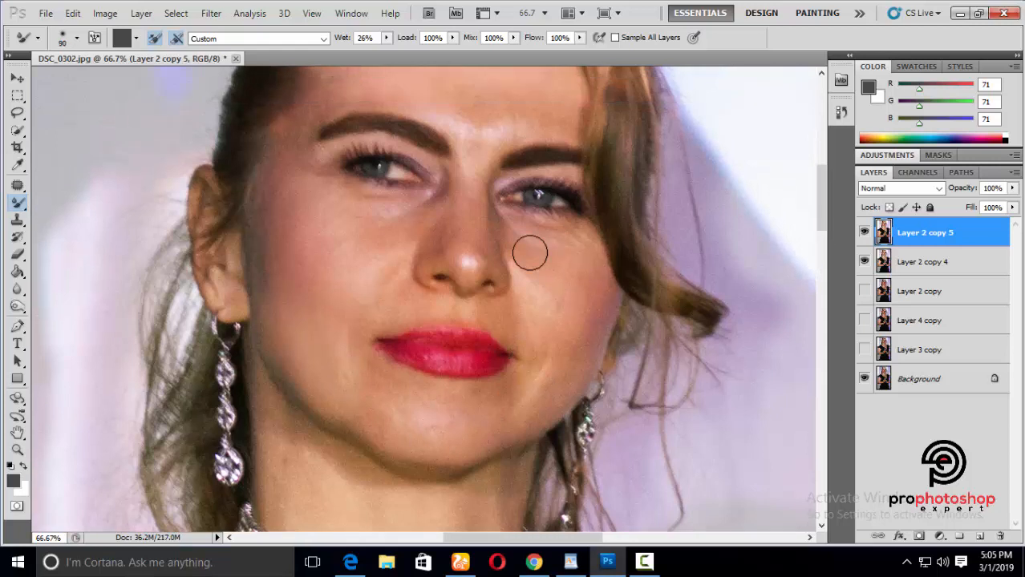
Blend the skin around the mouth and on the chin with the Mixer Brush at 100 to 150 px.
key(bracketright)
key(bracketright)
key(bracketright)
scroll(566, 289, down, 2)
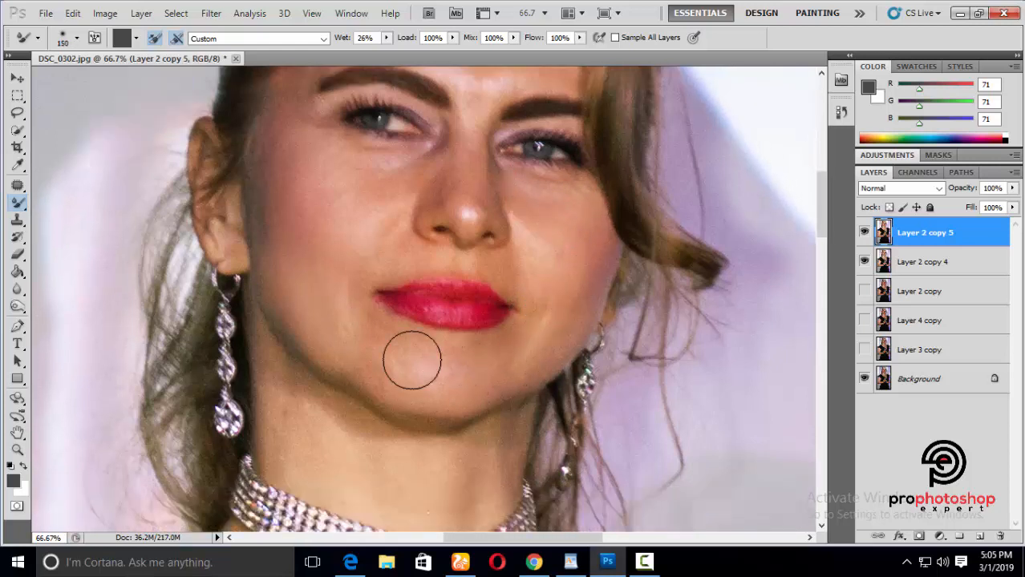
key(bracketleft)
scroll(427, 403, up, 3)
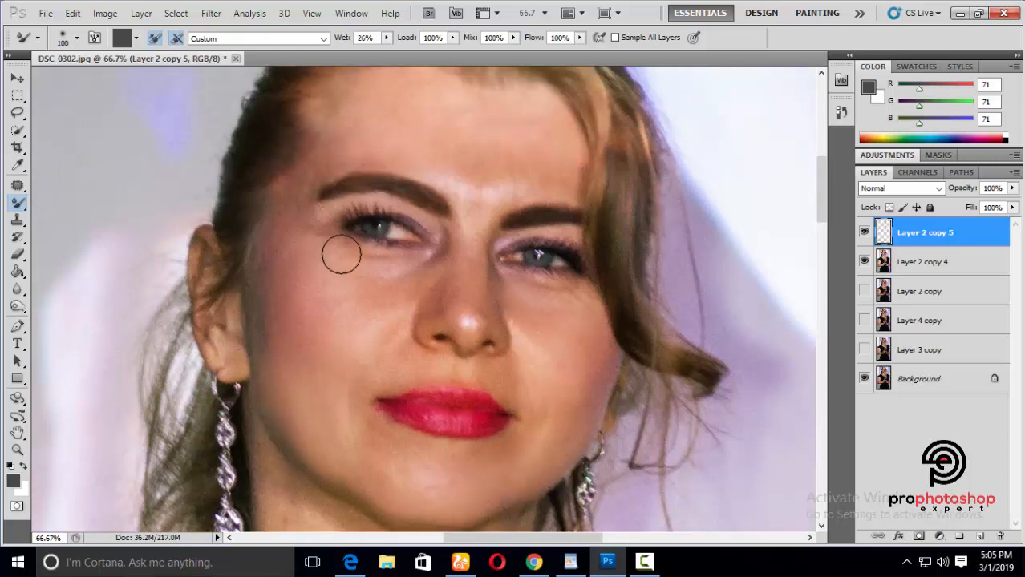
Blend the temple, forehead and skin beside the nose with the Mixer Brush at 90 to 100 px.
key(bracketleft)
scroll(342, 211, up, 2)
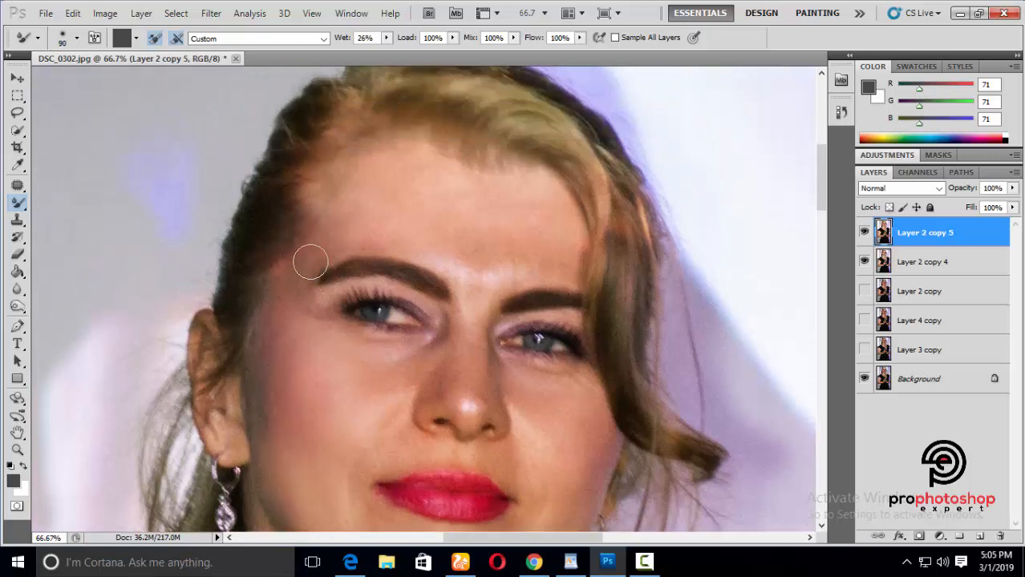
scroll(567, 259, down, 1)
key(bracketleft)
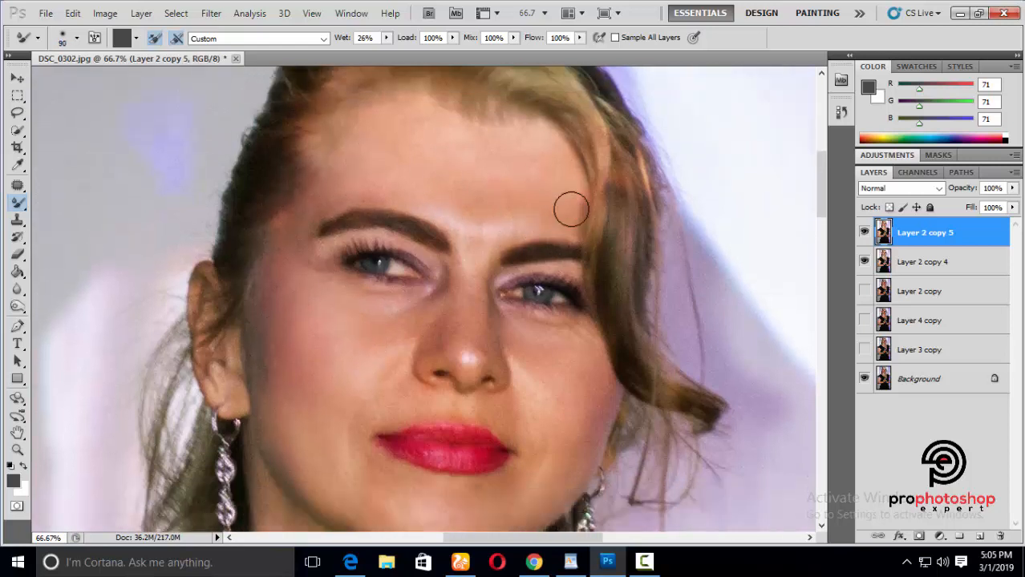
scroll(571, 209, down, 1)
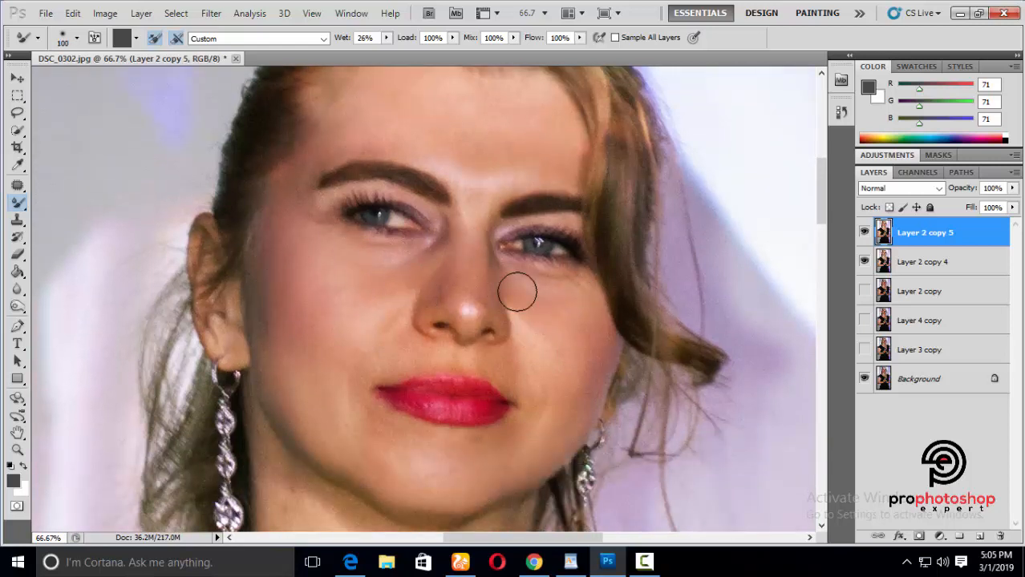
Smooth the chin and jawline with the Mixer Brush, varying its size from 90 to 150 px.
scroll(535, 288, down, 2)
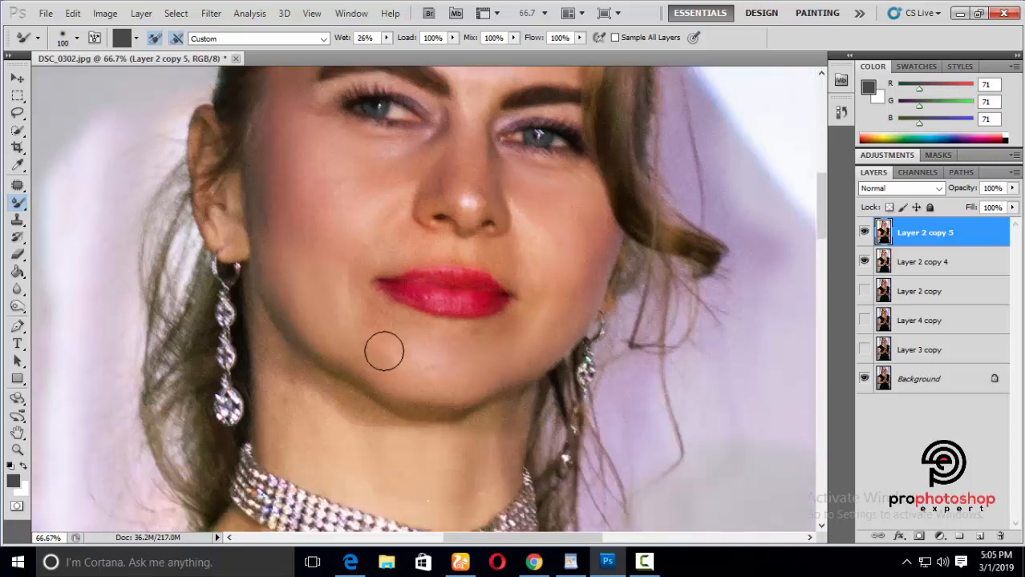
scroll(384, 351, down, 1)
key(bracketleft)
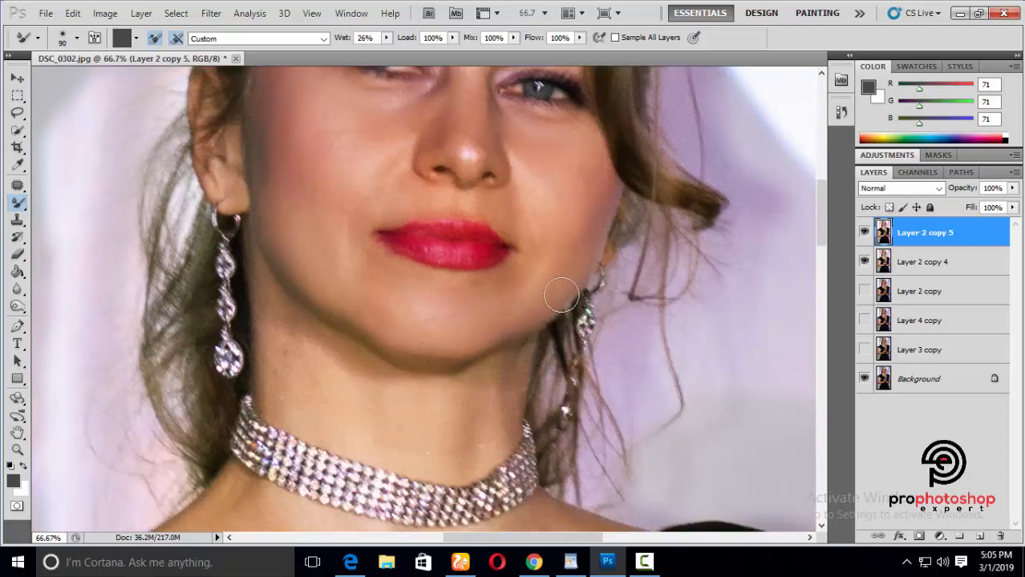
scroll(565, 189, down, 1)
key(bracketright)
key(bracketright)
key(bracketleft)
scroll(307, 304, up, 1)
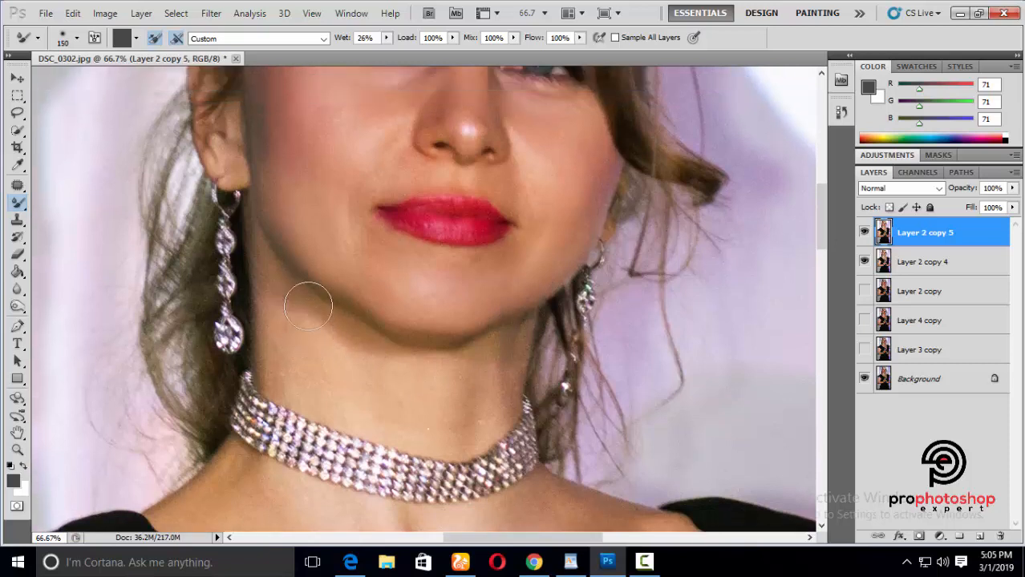
Blend the neck skin above the necklace with the Mixer Brush at 125 to 150 px.
scroll(289, 306, down, 1)
scroll(289, 307, down, 1)
key(bracketright)
key(bracketright)
key(ctrl+minus)
key(ctrl+minus)
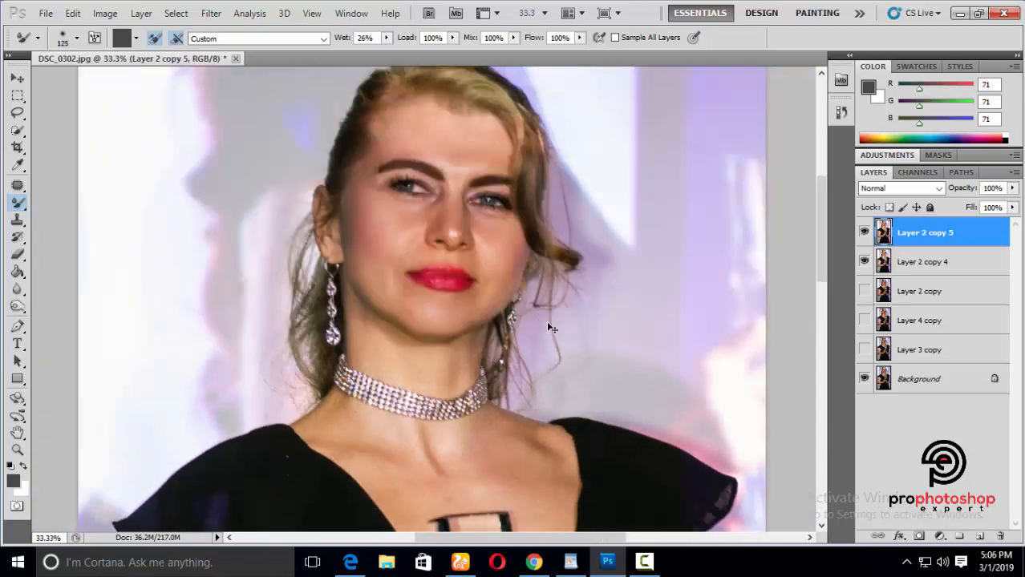
Smooth the upper arm and forearm beside the trophy with the Mixer Brush, reducing it from 200 to 150 px.
key(ctrl+minus)
key(ctrl+minus)
scroll(547, 323, down, 3)
key(ctrl+plus)
key(ctrl+plus)
scroll(498, 403, down, 3)
drag(501, 539, 472, 539)
key(bracketright)
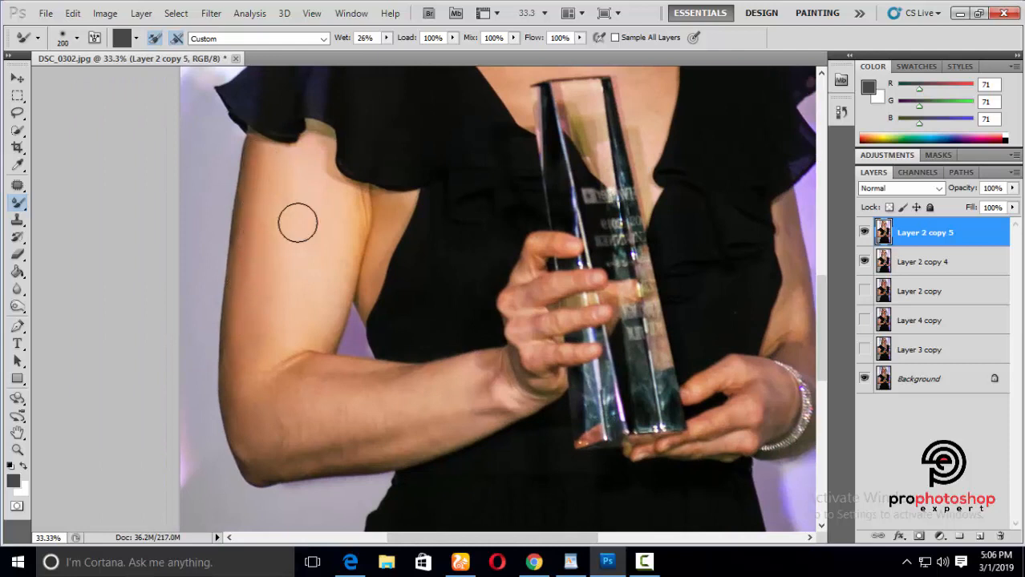
scroll(280, 309, down, 1)
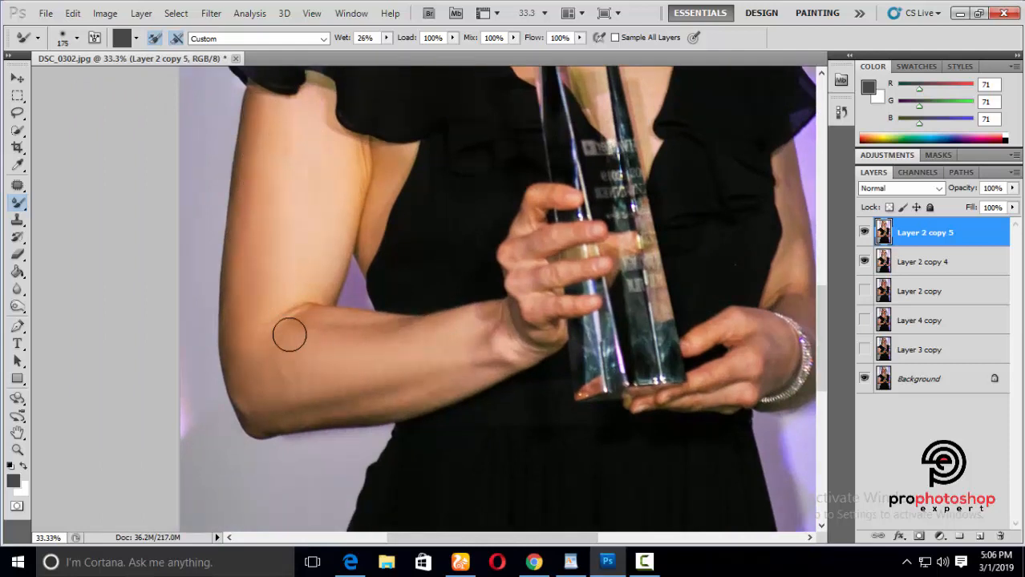
key(bracketleft)
key(bracketleft)
scroll(466, 456, up, 1)
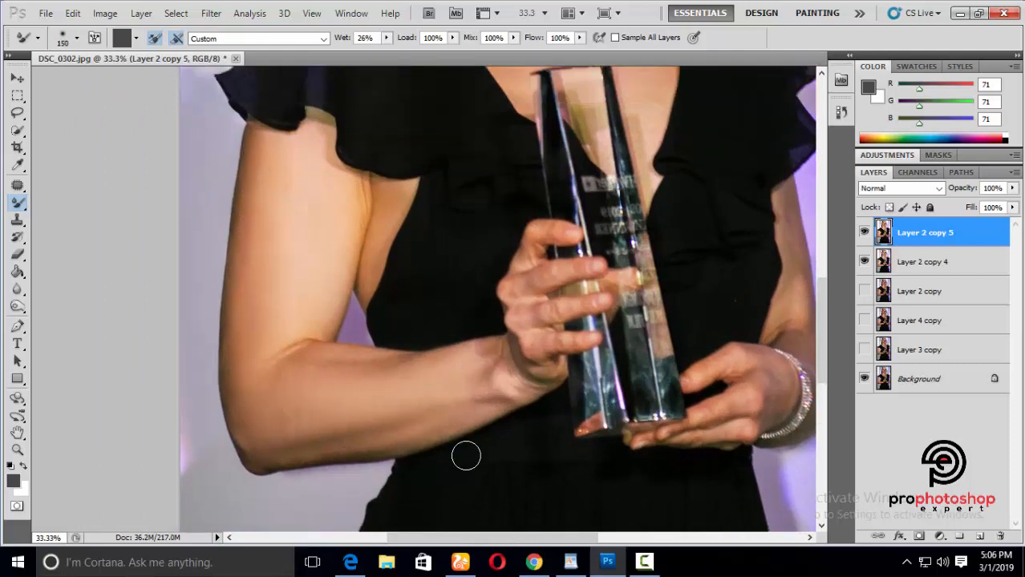
Blend the skin of the shoulders, collarbones and chest with the Mixer Brush at 100 to 150 px.
drag(493, 538, 546, 538)
scroll(563, 435, up, 6)
key(ctrl+plus)
key(bracketleft)
key(bracketleft)
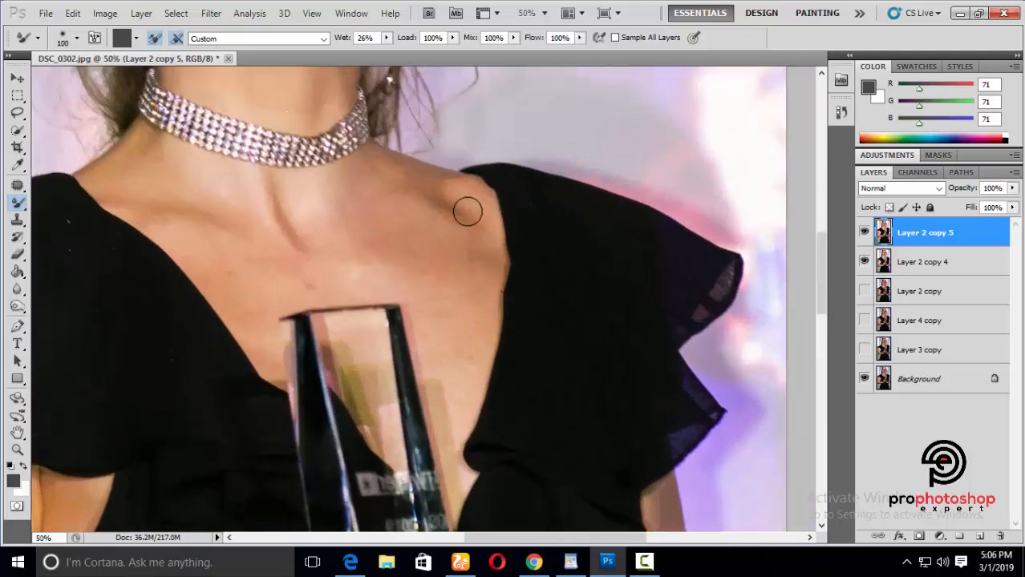
key(bracketleft)
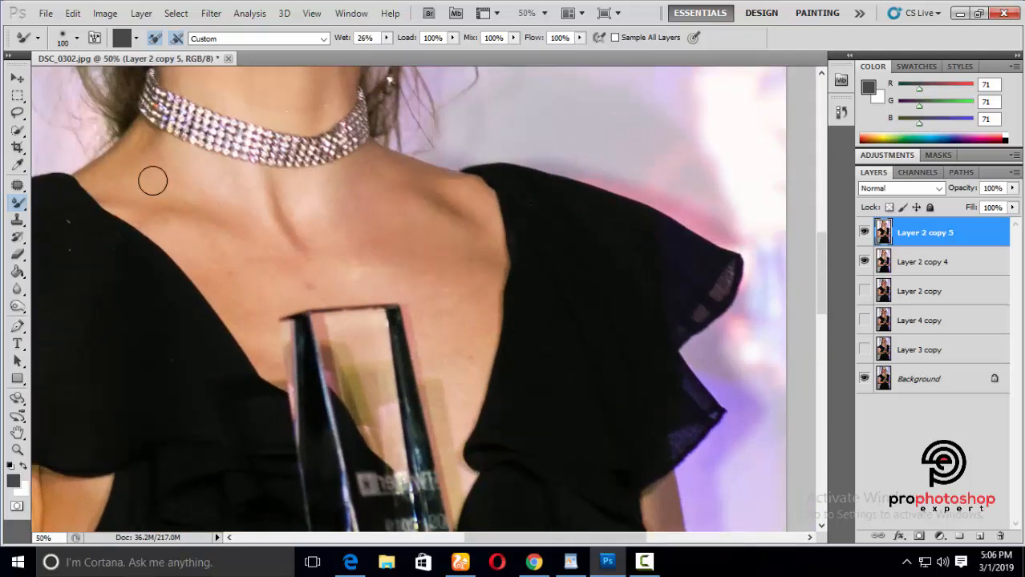
key(bracketleft)
drag(324, 209, 302, 195)
key(bracketright)
key(bracketleft)
drag(435, 297, 429, 287)
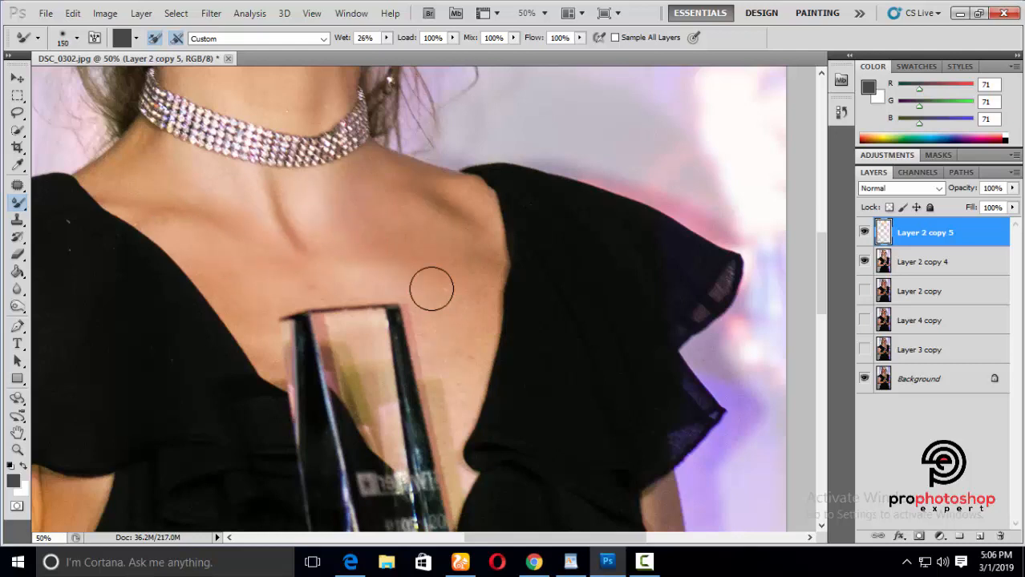
key(bracketleft)
scroll(442, 214, up, 2)
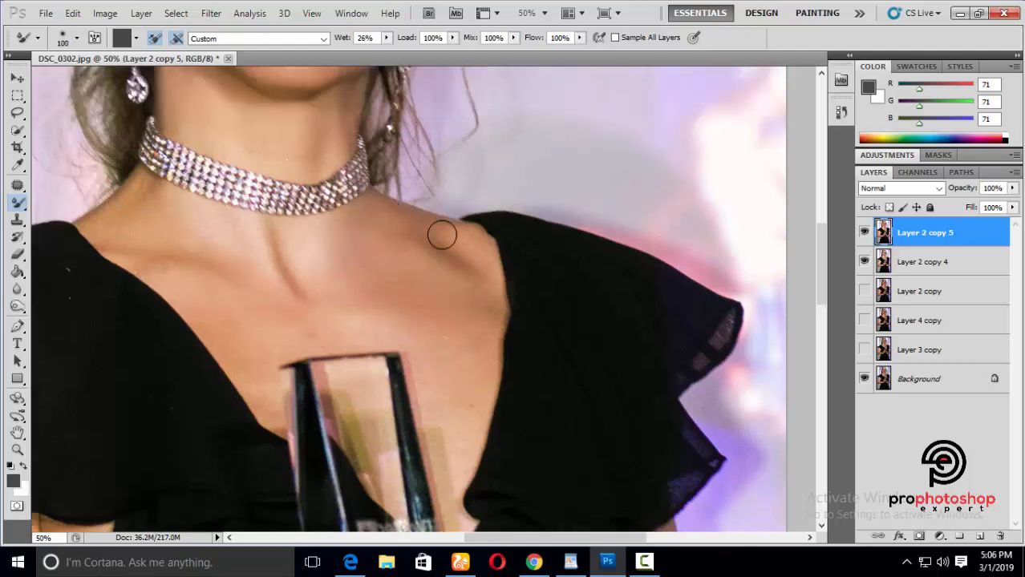
Examine the Mixer Brush smoothing on Layer 2 copy 5 across the whole photo and close up on the face.
scroll(399, 300, up, 4)
key(ctrl+minus)
key(ctrl+minus)
key(ctrl+minus)
key(ctrl+minus)
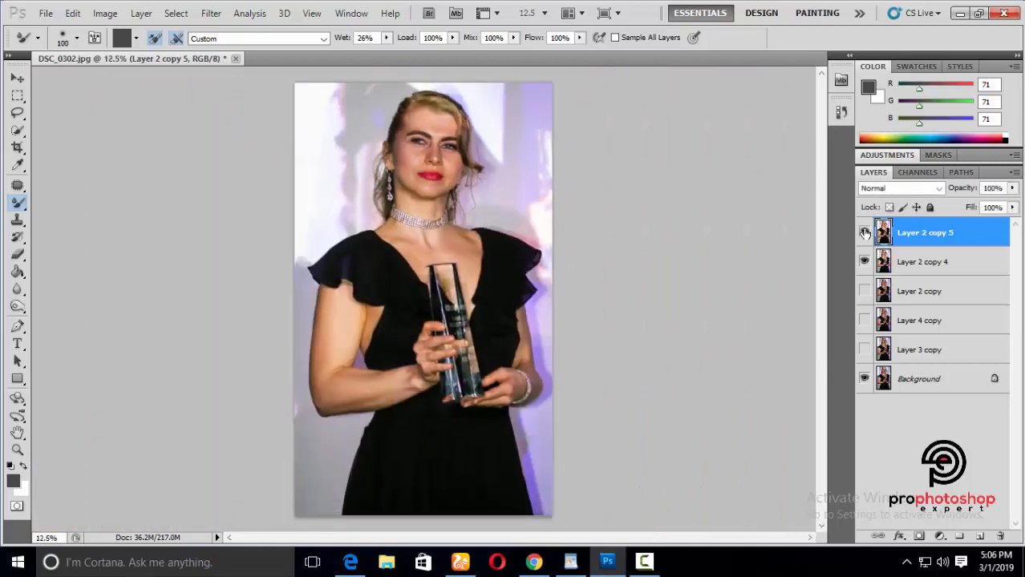
click(17, 450)
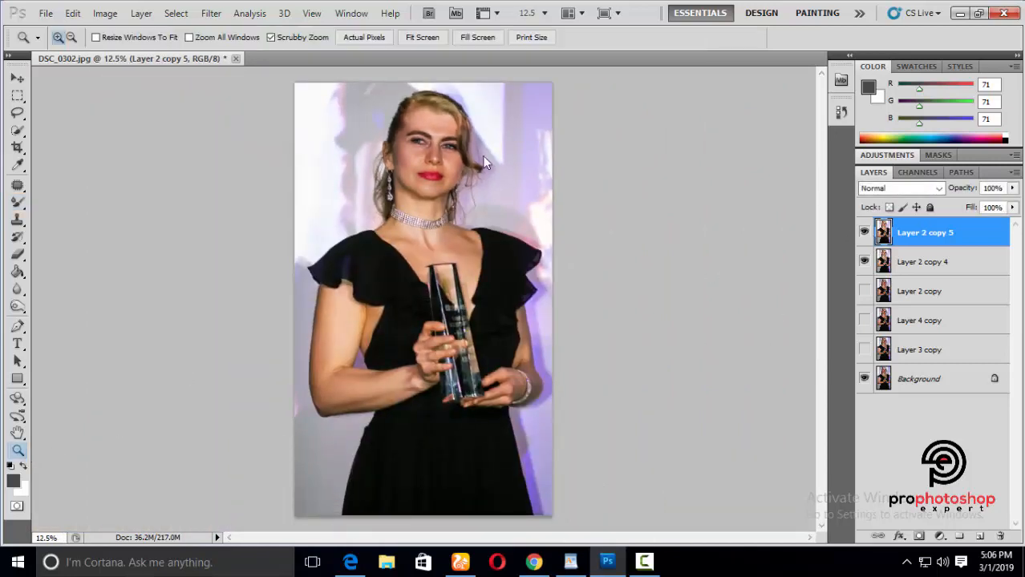
drag(477, 142, 565, 204)
scroll(565, 203, up, 2)
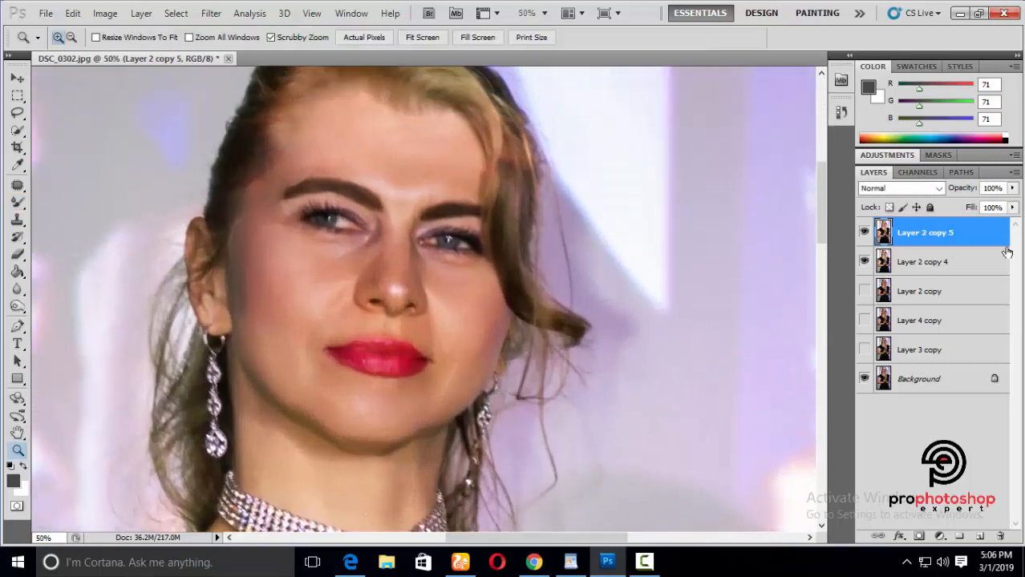
Lower the opacity of Layer 2 copy 5 to 72% and merge it with Layer 2 copy 4.
click(1013, 188)
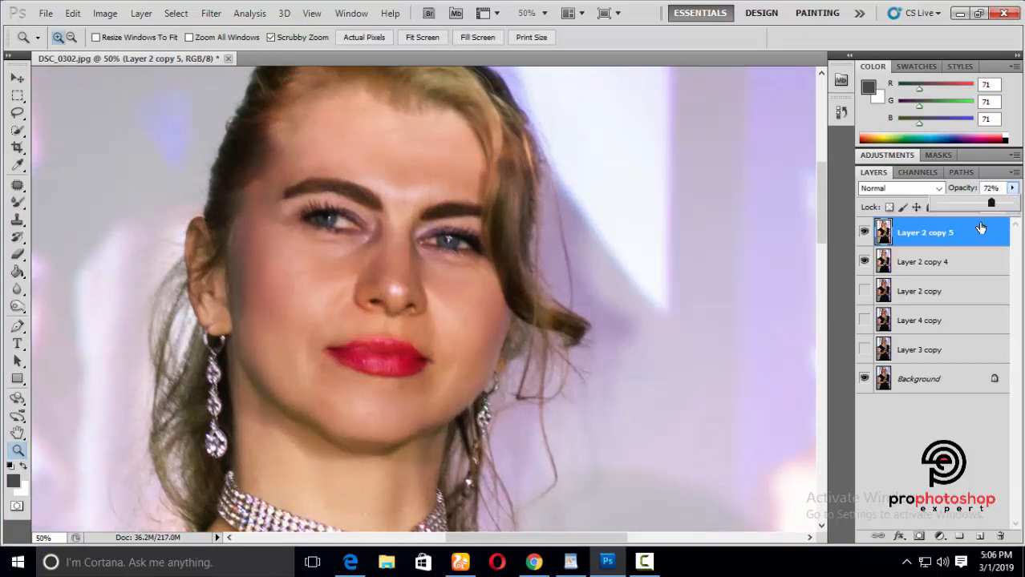
right_click(921, 267)
click(786, 500)
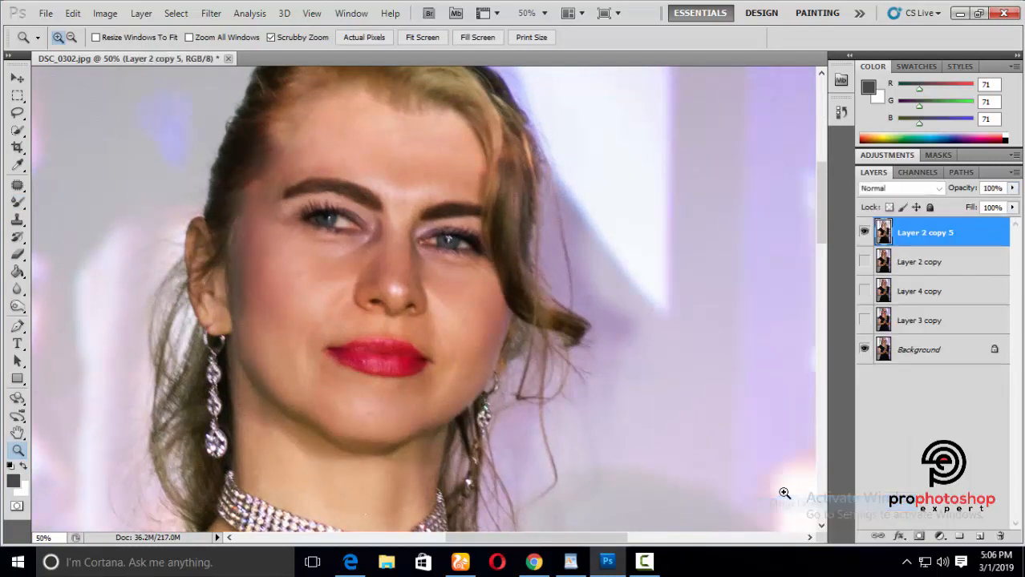
Hide the merged Layer 2 copy 5 to compare the retouched portrait with the original.
key(ctrl+minus)
key(ctrl+minus)
click(866, 232)
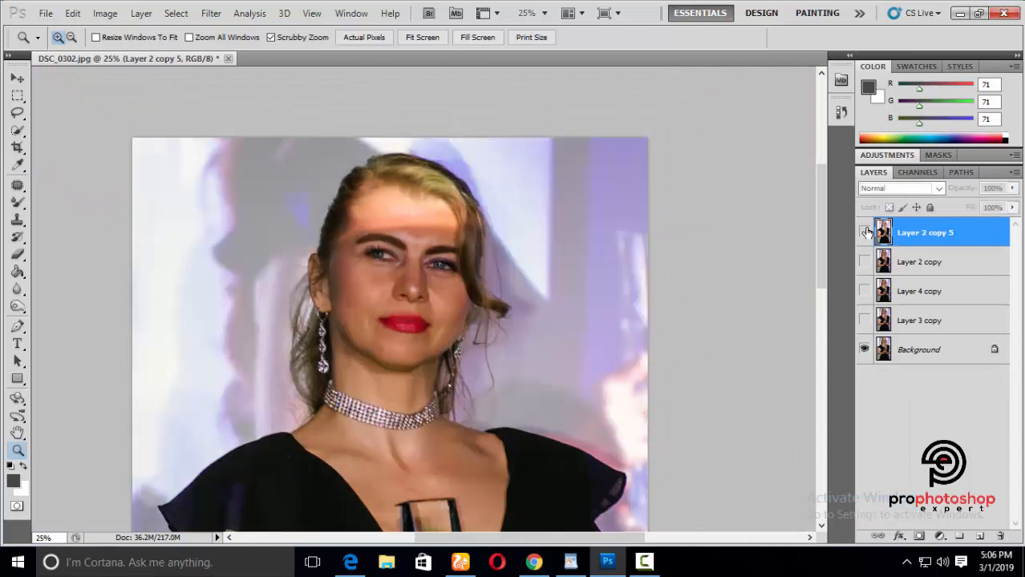
Compare the whole portrait with and without the merged Layer 2 copy 5, and examine the retouched skin from face to hands.
key(ctrl+minus)
key(ctrl+minus)
click(865, 233)
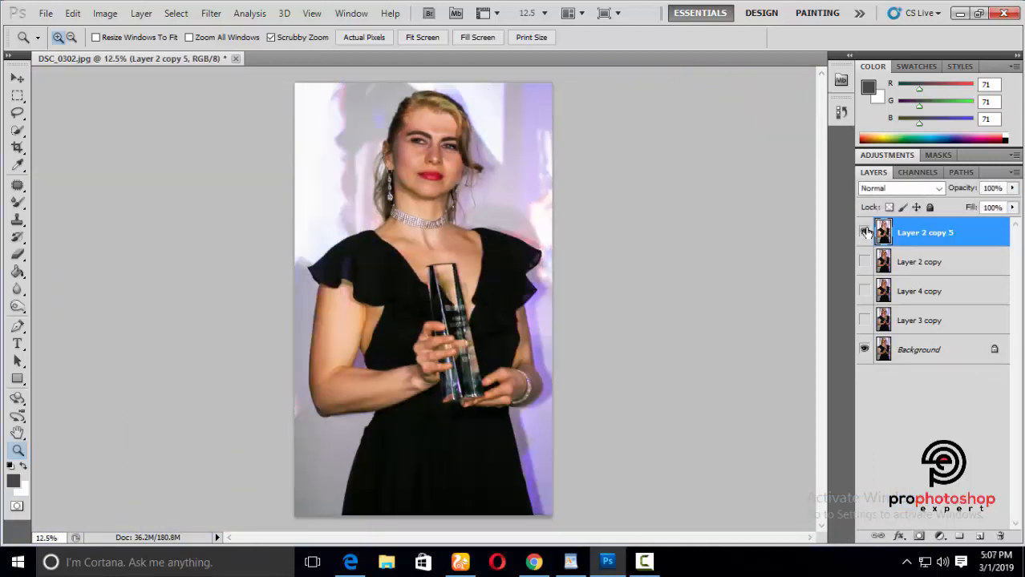
click(865, 233)
click(865, 232)
click(865, 232)
click(865, 232)
key(ctrl+plus)
scroll(576, 327, up, 4)
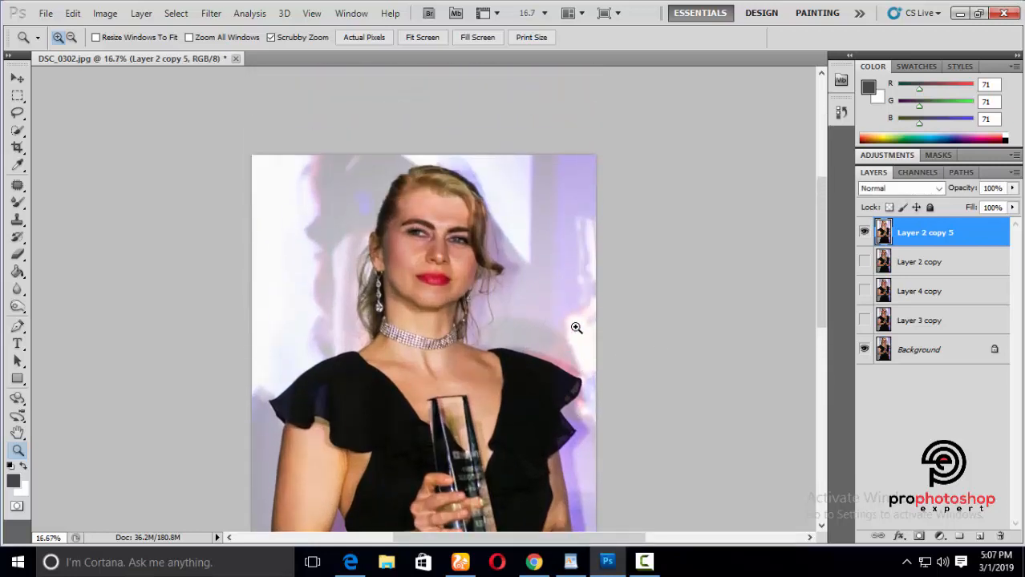
scroll(574, 327, down, 4)
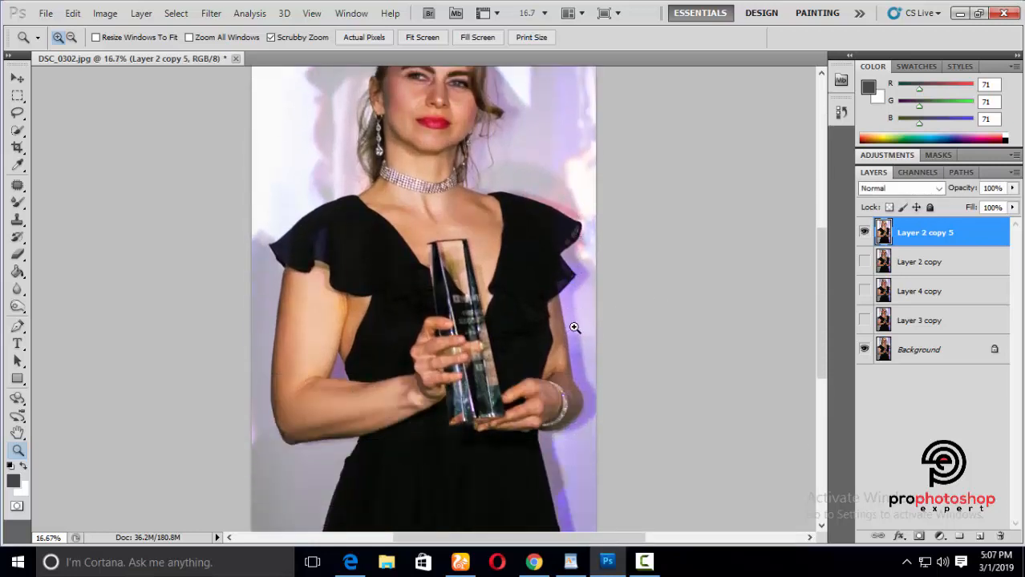
key(ctrl+minus)
key(ctrl+plus)
scroll(574, 327, up, 4)
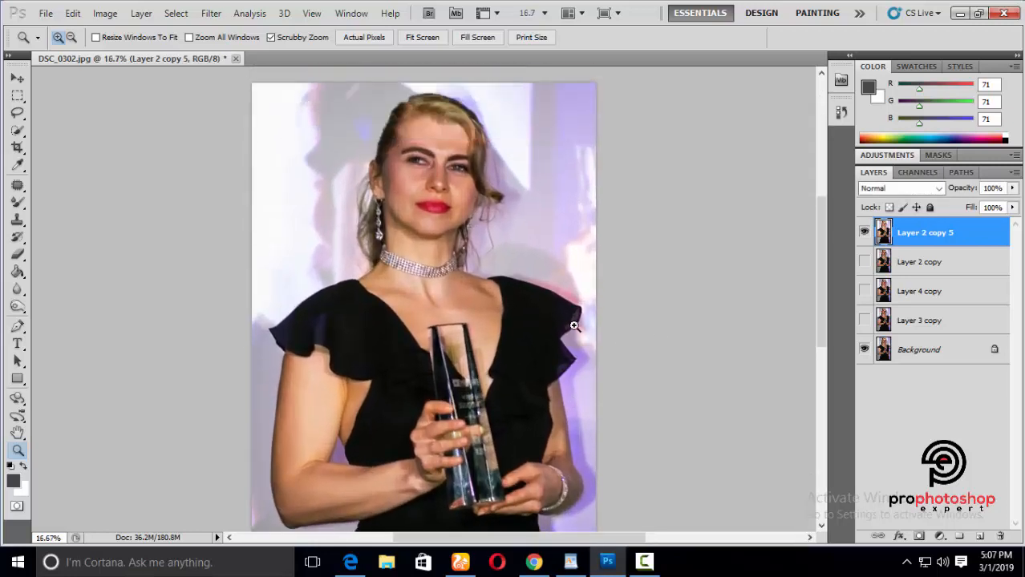
Duplicate Layer 2 copy 5 and use Hue/Saturation on the copy to set the Yellows saturation to -20 and slightly lower their hue.
key(ctrl+j)
key(ctrl+plus)
scroll(526, 331, down, 3)
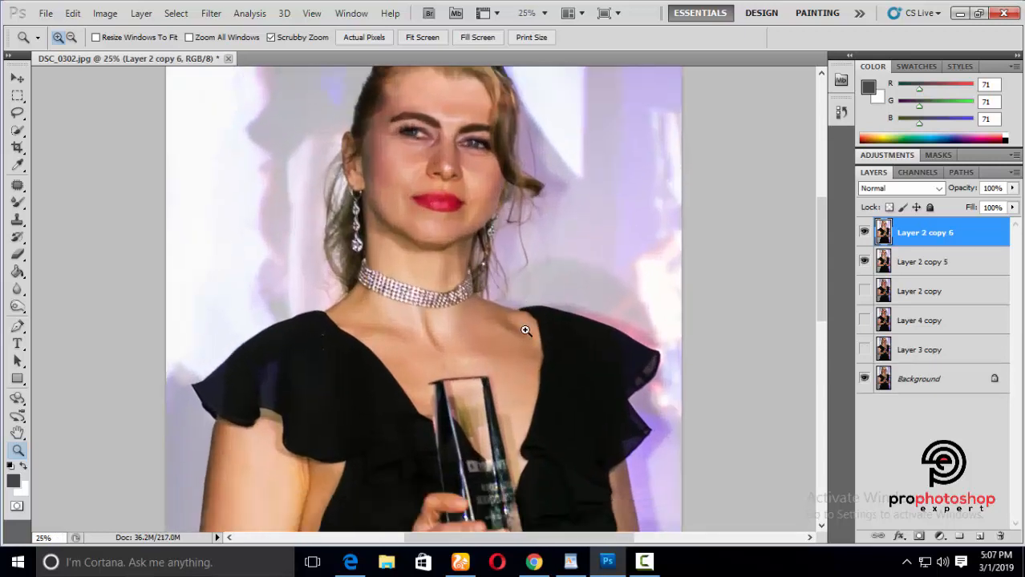
click(105, 14)
mouse_move(141, 50)
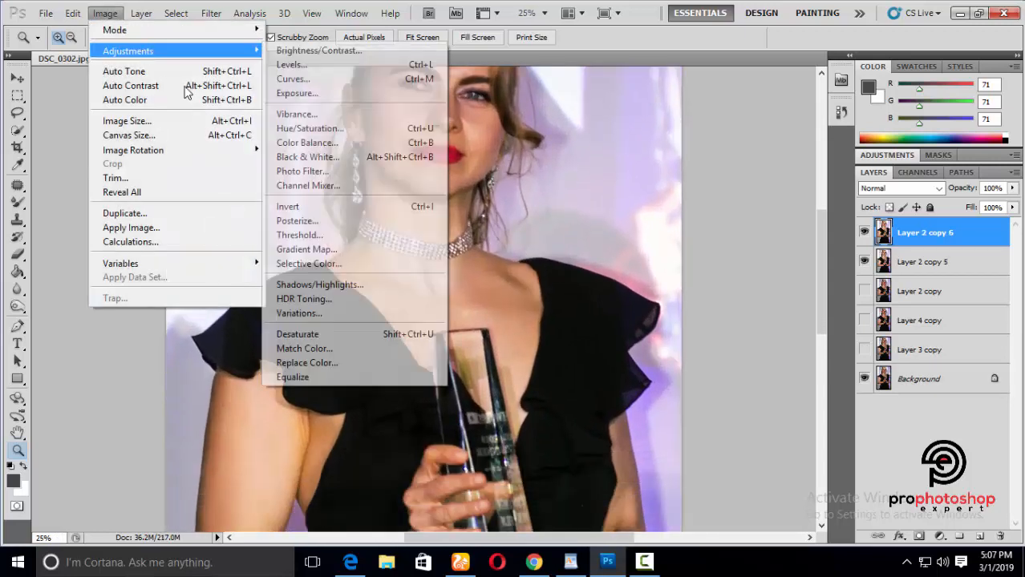
click(329, 128)
click(681, 118)
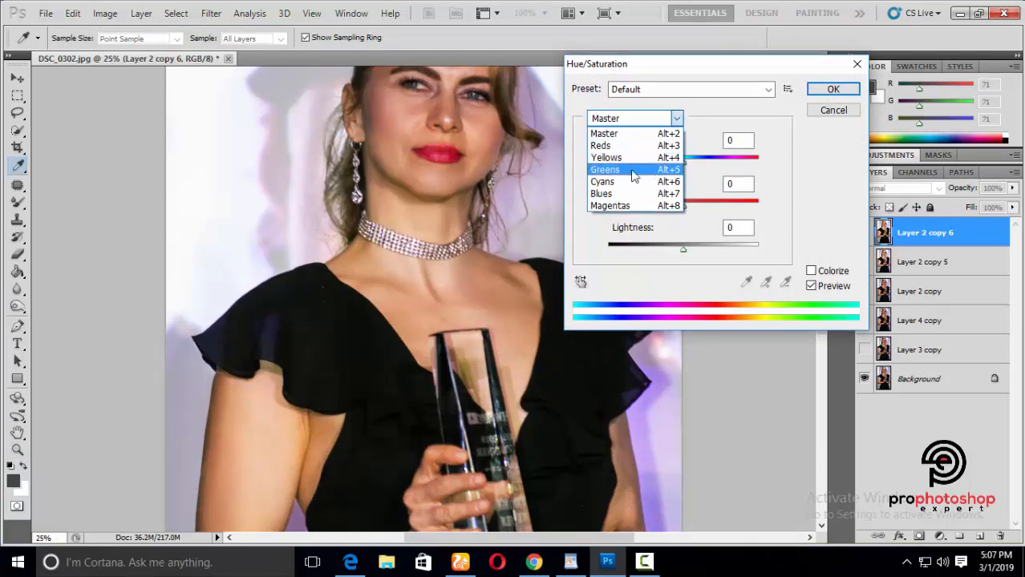
click(613, 155)
key(ctrl+minus)
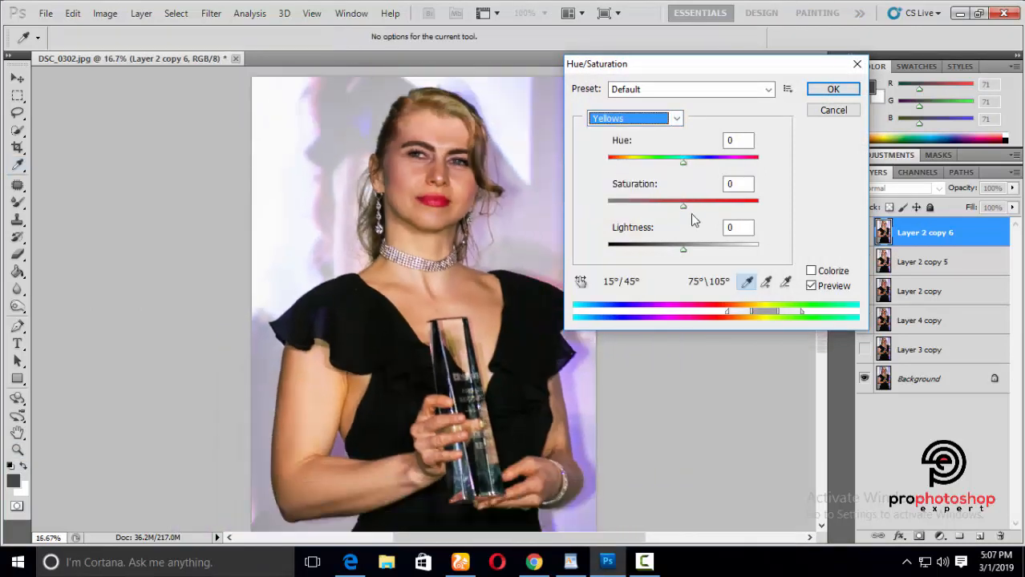
drag(685, 210, 672, 212)
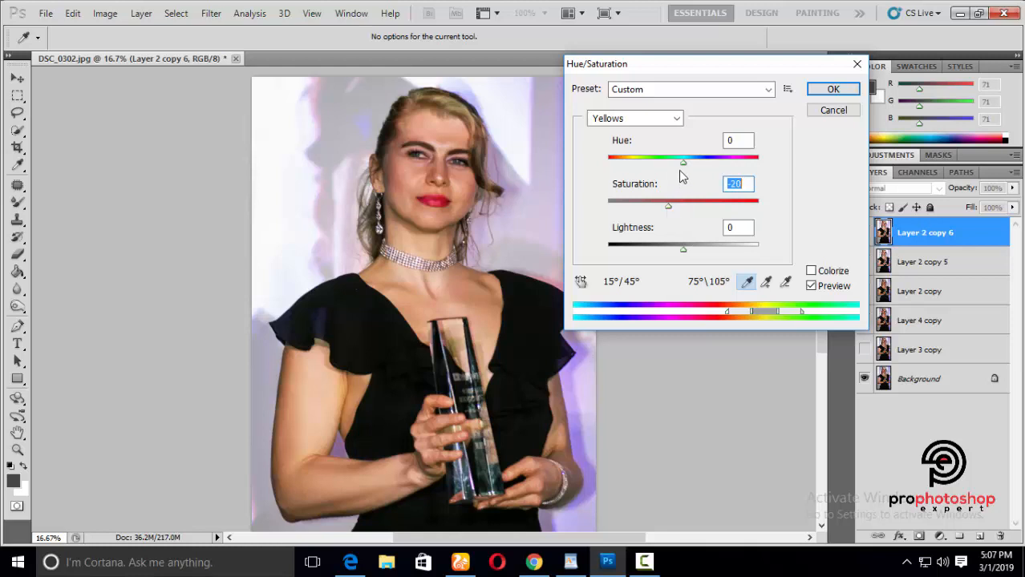
drag(681, 163, 676, 164)
click(838, 89)
key(z)
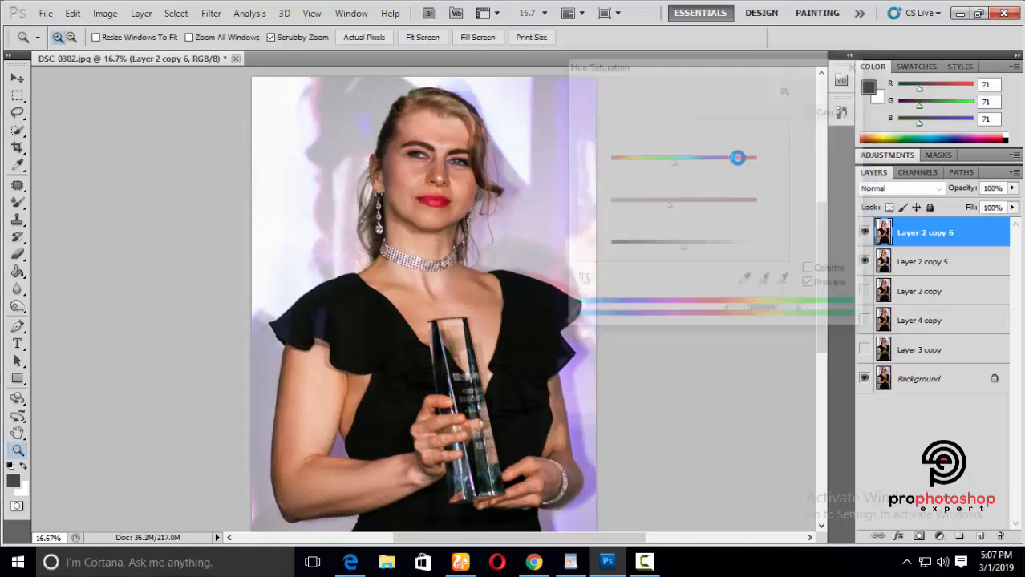
Duplicate the hue-adjusted Layer 2 copy 6.
scroll(603, 211, down, 2)
scroll(603, 212, up, 1)
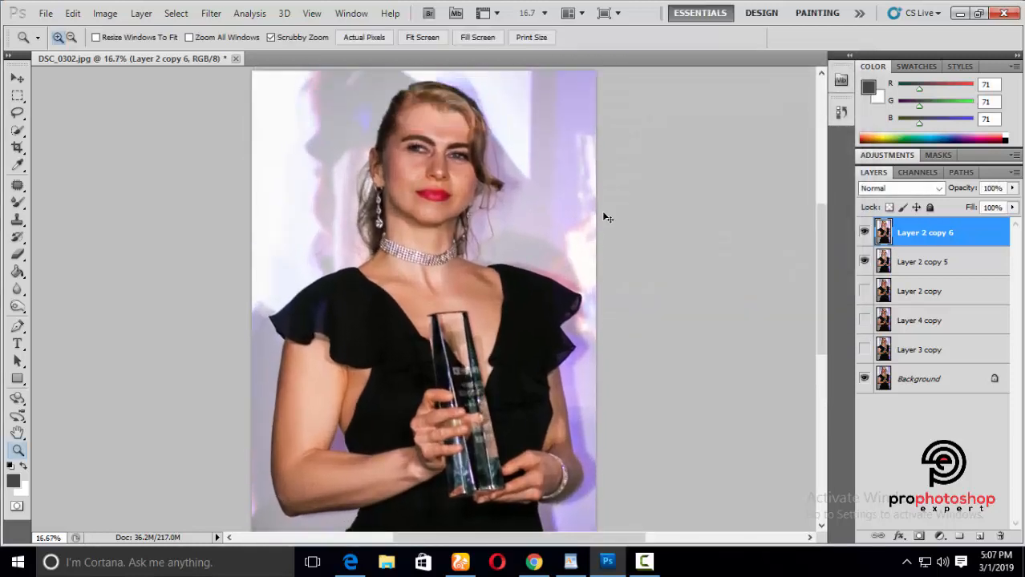
key(ctrl+j)
click(105, 14)
mouse_move(120, 51)
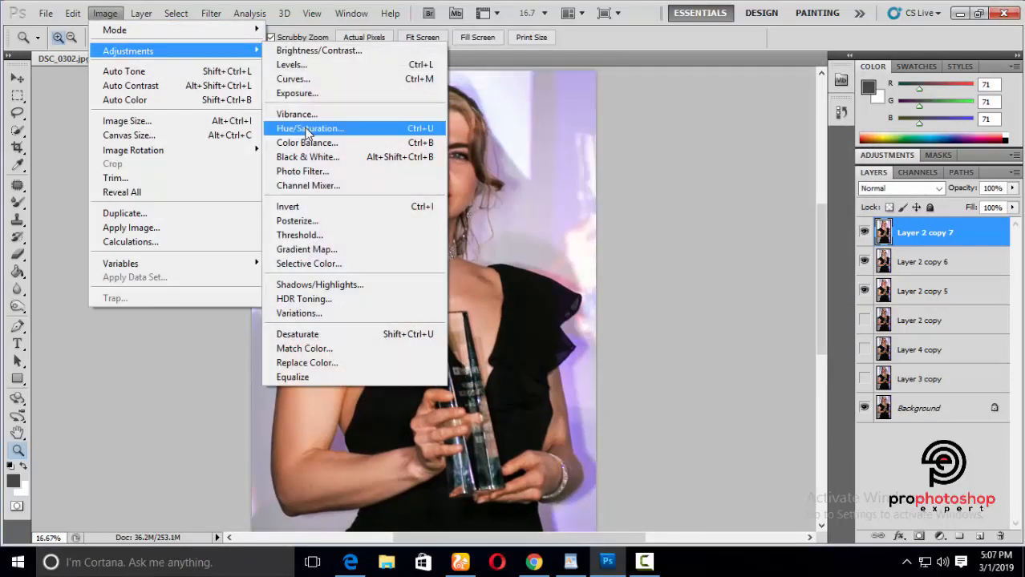
click(321, 131)
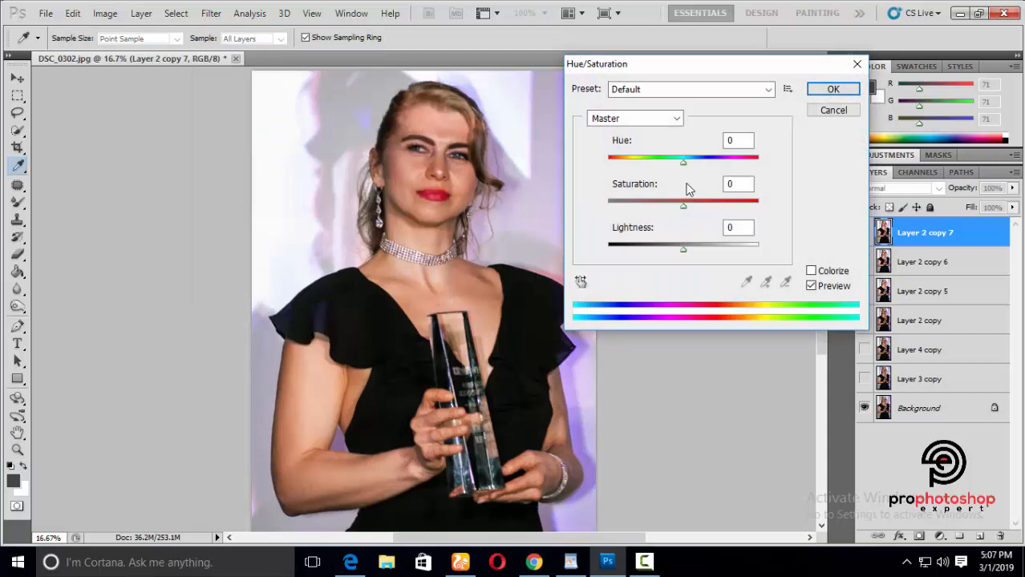
click(829, 114)
key(z)
Shift the midtones of Layer 2 copy 7 slightly toward yellow with Color Balance.
click(105, 14)
mouse_move(128, 50)
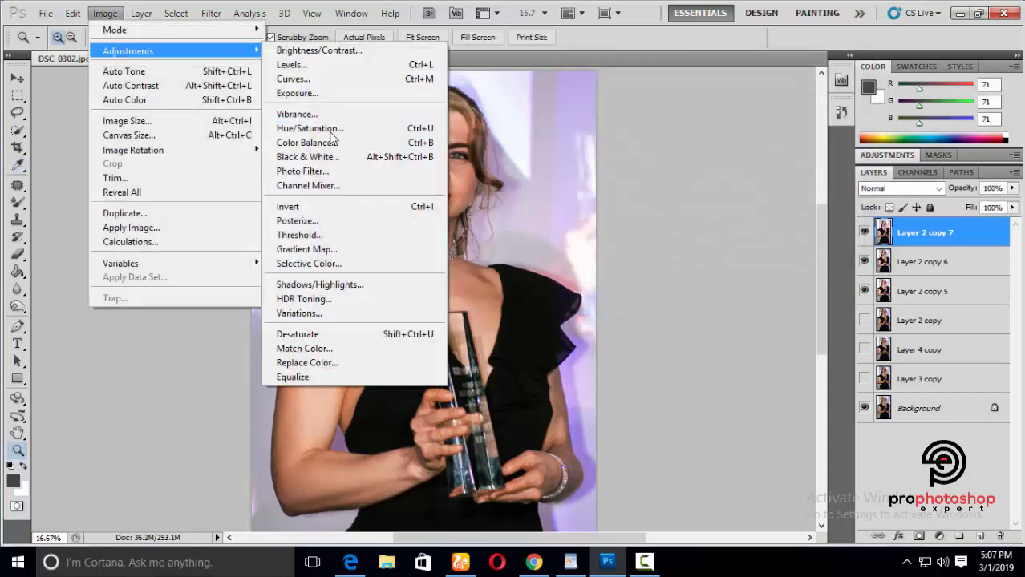
click(321, 143)
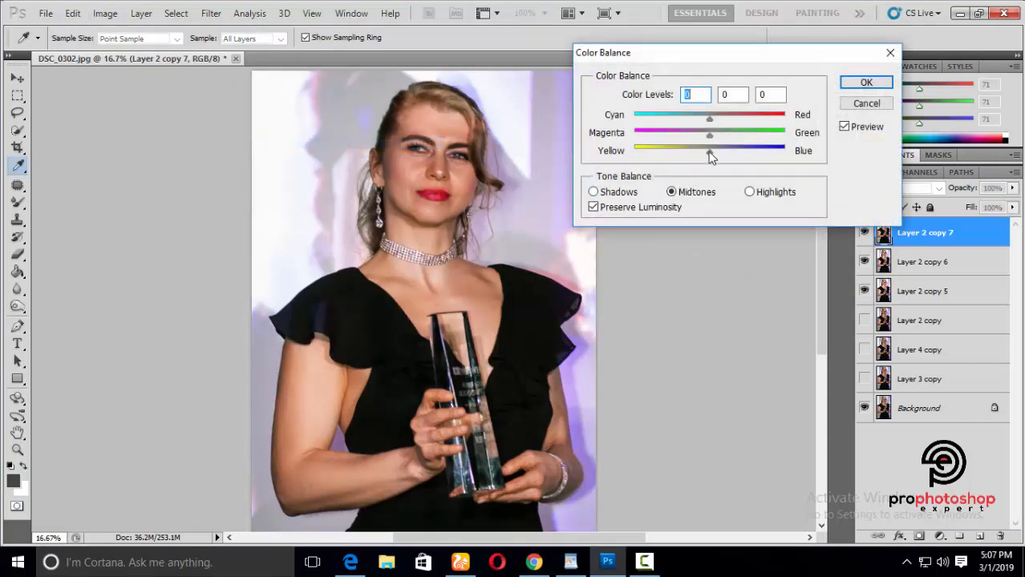
drag(703, 150, 696, 151)
click(866, 83)
Compare the color-balanced Layer 2 copy 7 with Layer 2 copy 5 beneath it, and examine the overall skin tone.
click(864, 233)
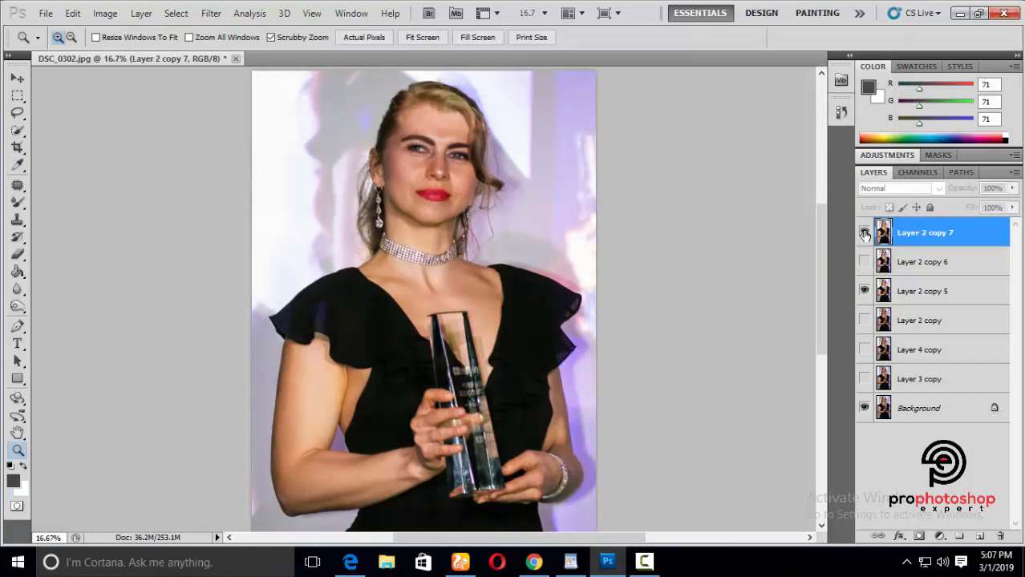
click(865, 232)
click(864, 232)
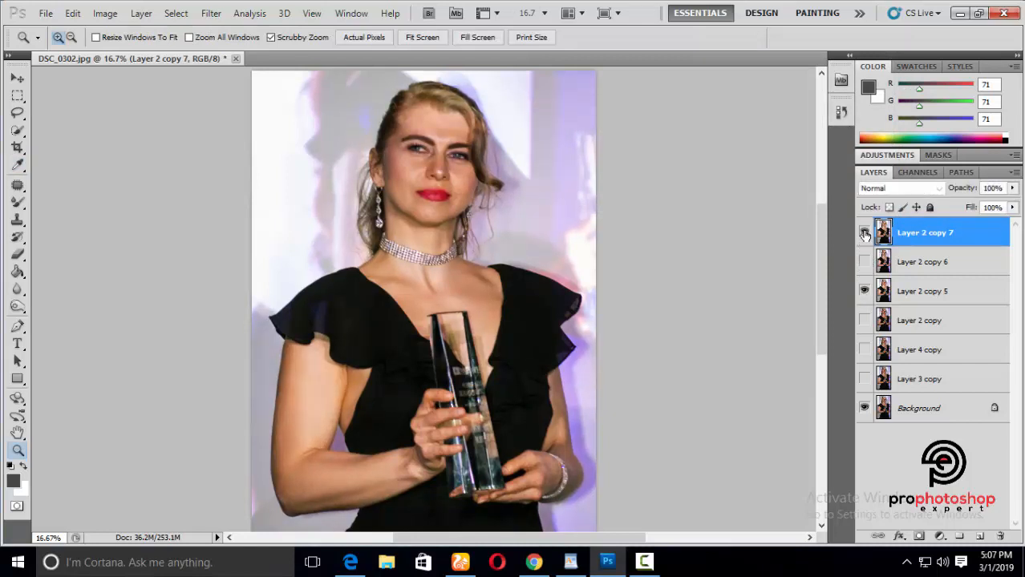
click(864, 233)
click(864, 232)
click(864, 232)
click(865, 232)
click(865, 232)
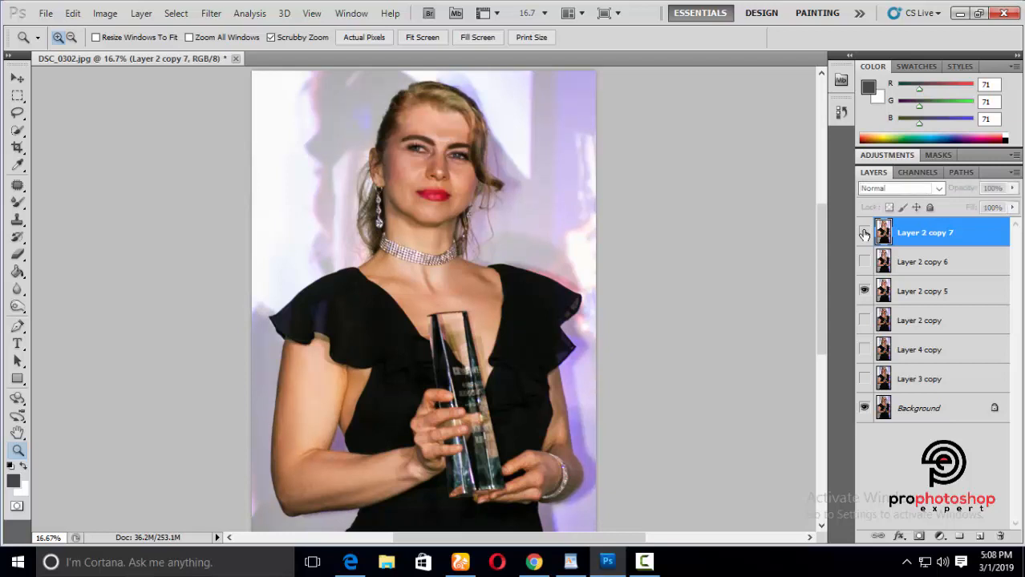
click(864, 232)
click(864, 233)
click(864, 232)
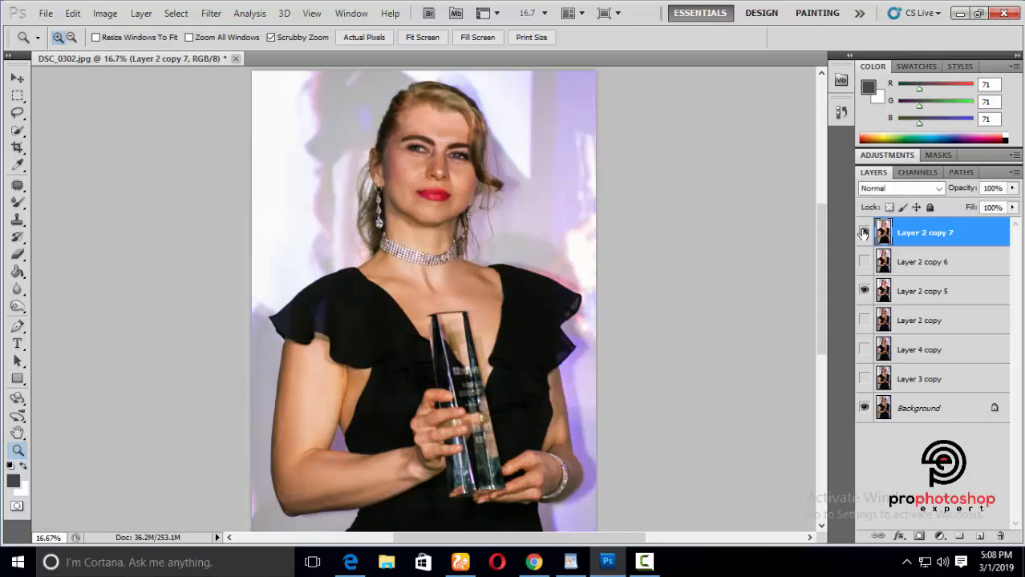
click(863, 232)
scroll(598, 299, up, 3)
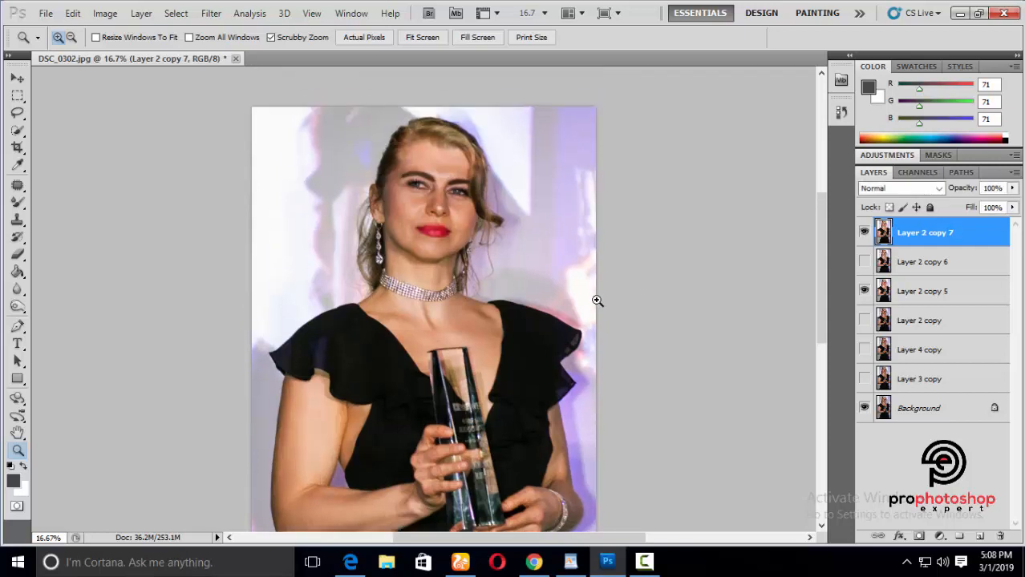
scroll(589, 298, down, 4)
scroll(589, 298, down, 2)
key(ctrl+minus)
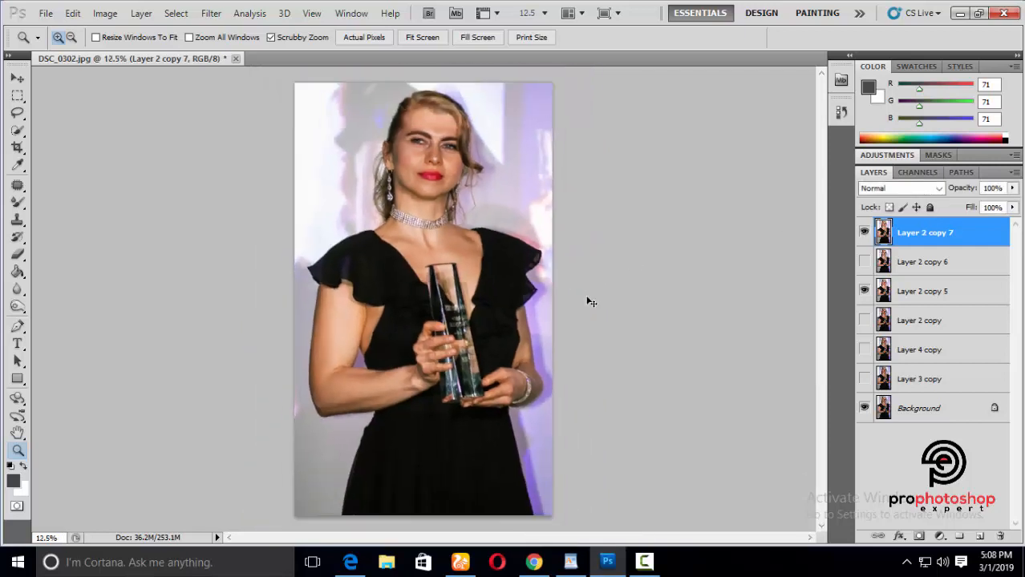
key(ctrl+plus)
scroll(610, 305, up, 1)
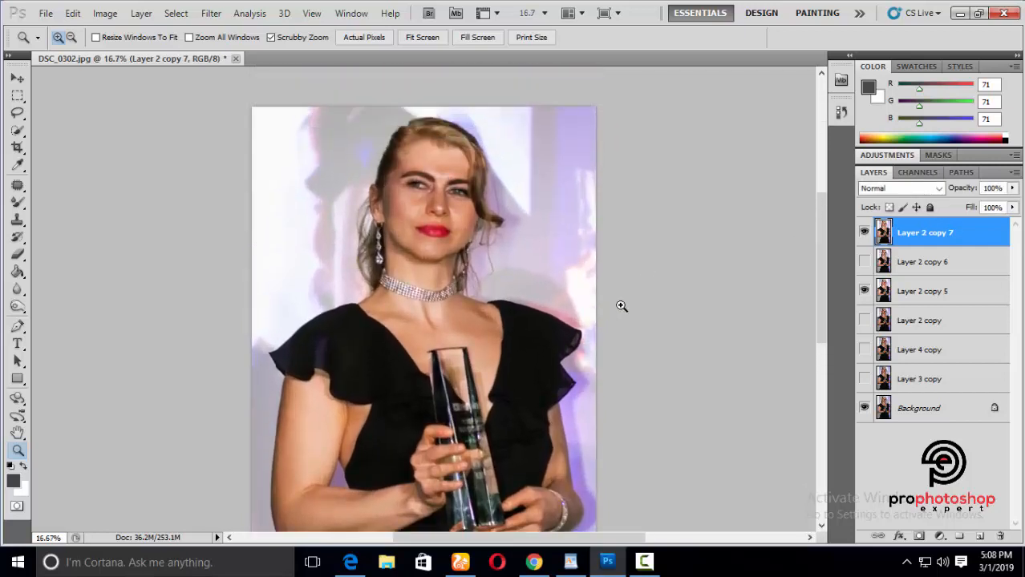
Delete all the layers between Layer 2 copy 7 and the Background.
click(946, 260)
key(Delete)
key(Delete)
key(Delete)
key(Delete)
key(Delete)
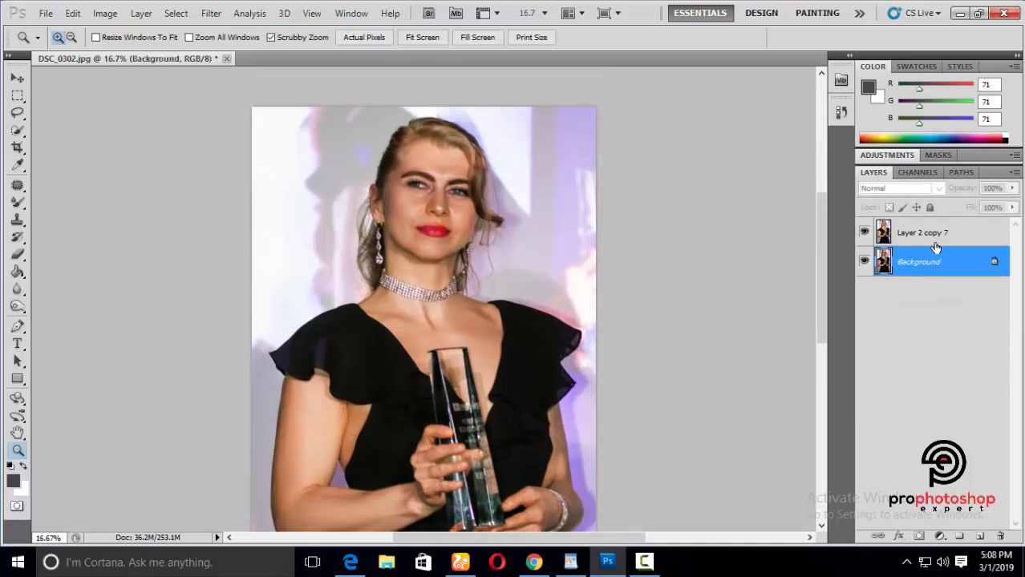
Duplicate Layer 2 copy 7 twice, stacking the copies above it.
click(930, 234)
key(ctrl+j)
click(367, 242)
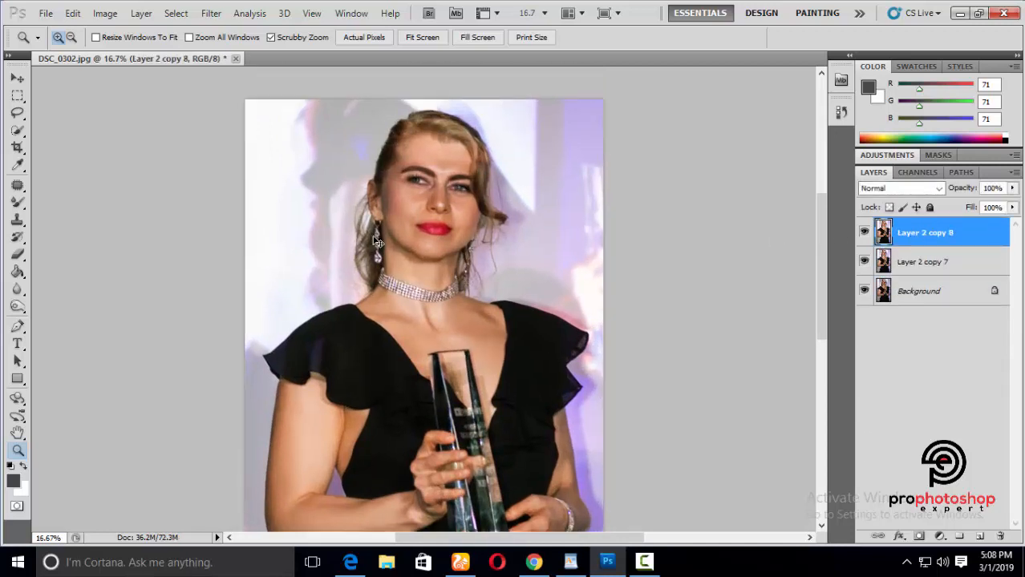
key(ctrl+j)
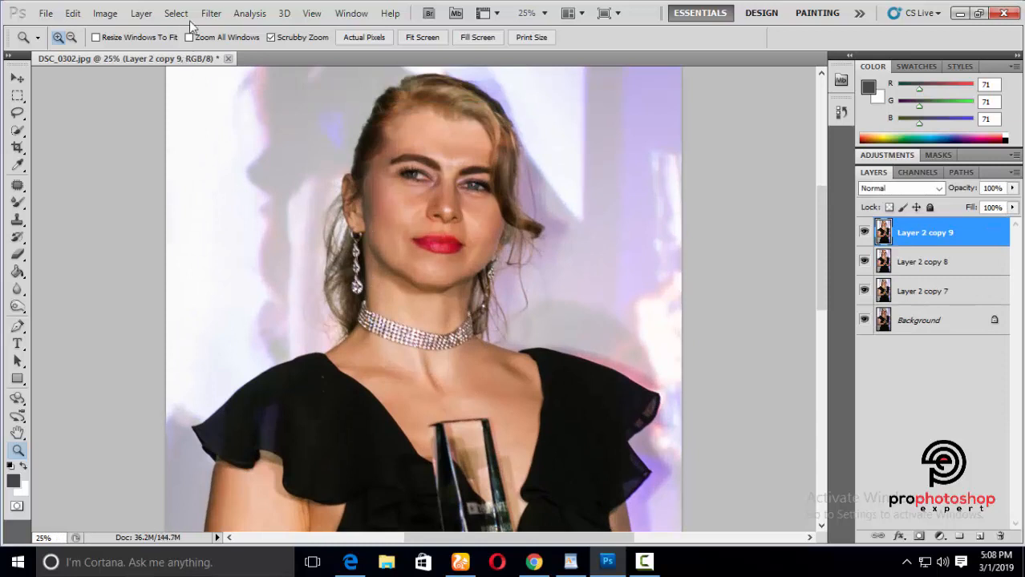
Apply a High Pass filter with a 7.6-pixel radius to the top layer and set its blend mode to Soft Light.
click(211, 13)
mouse_move(240, 307)
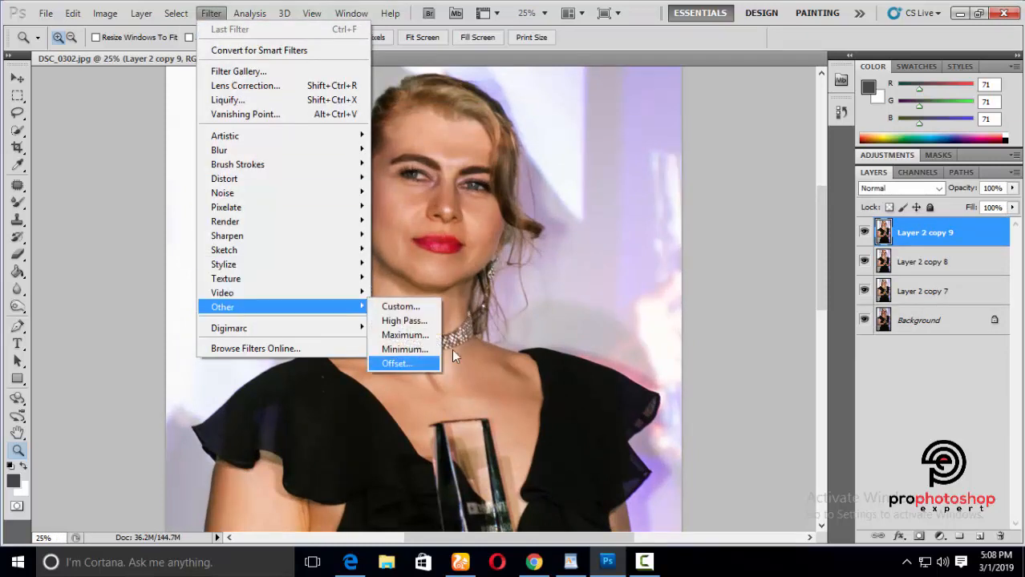
click(405, 320)
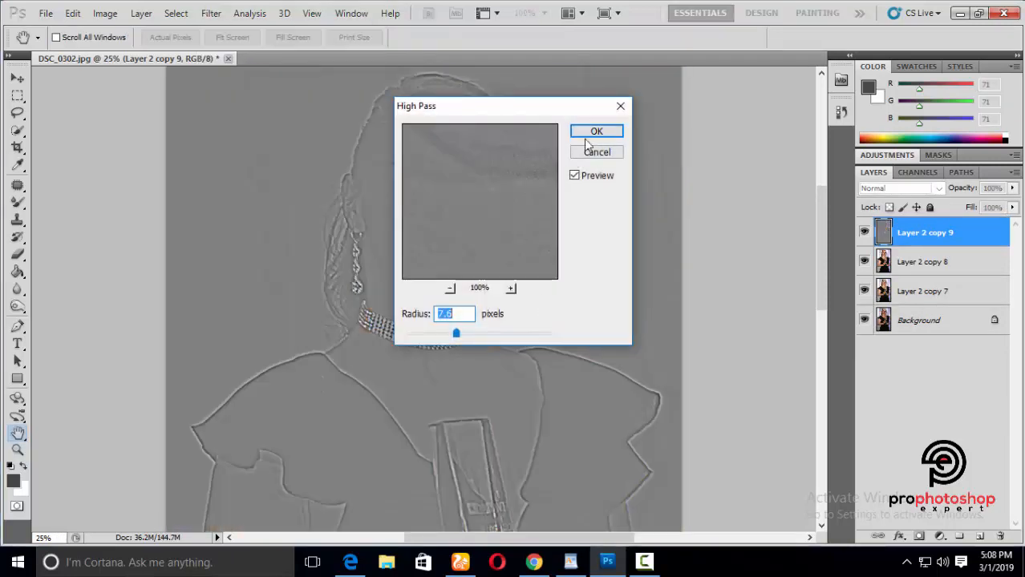
click(594, 131)
click(898, 188)
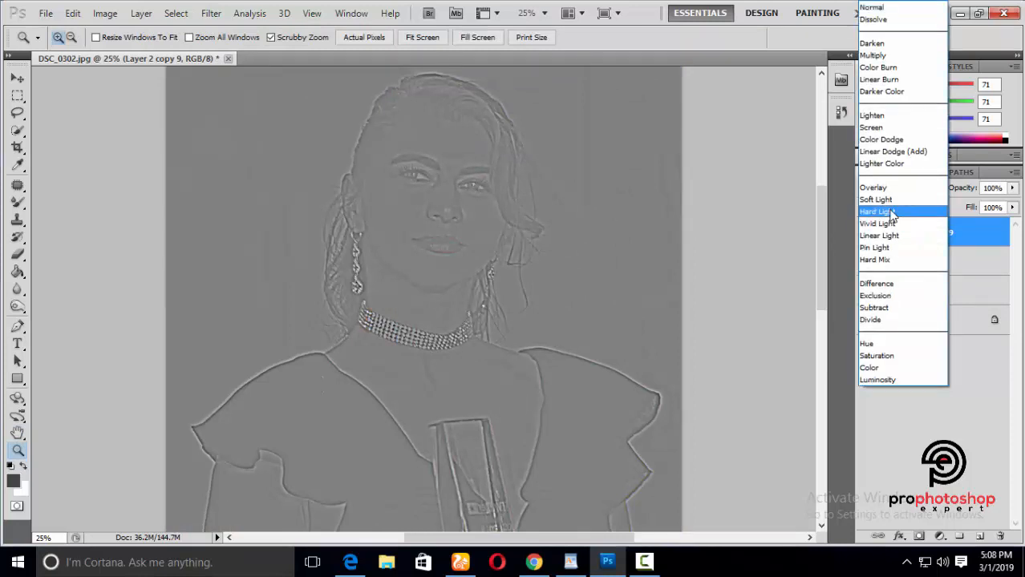
click(875, 200)
Examine the High Pass sharpening close up on the face and across the portrait, comparing it with Layer 2 copy 9 hidden and shown.
click(469, 238)
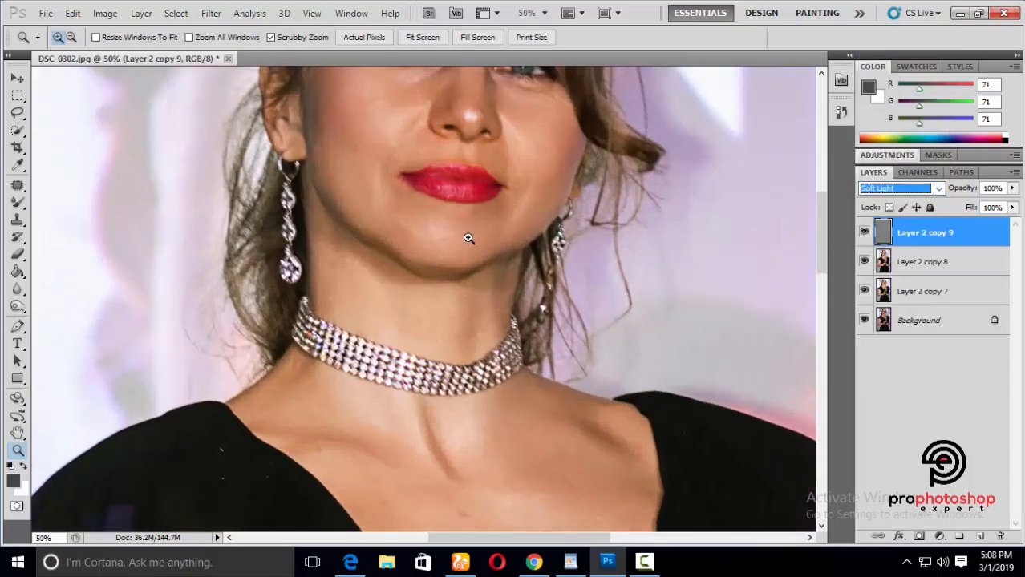
drag(822, 269, 820, 244)
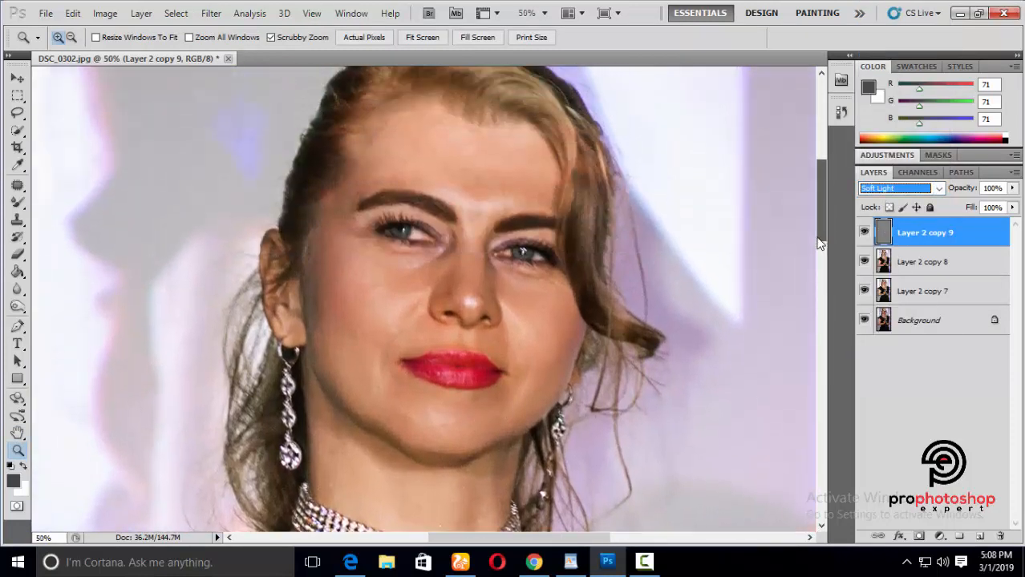
alt+click(727, 295)
alt+click(730, 297)
alt+click(731, 297)
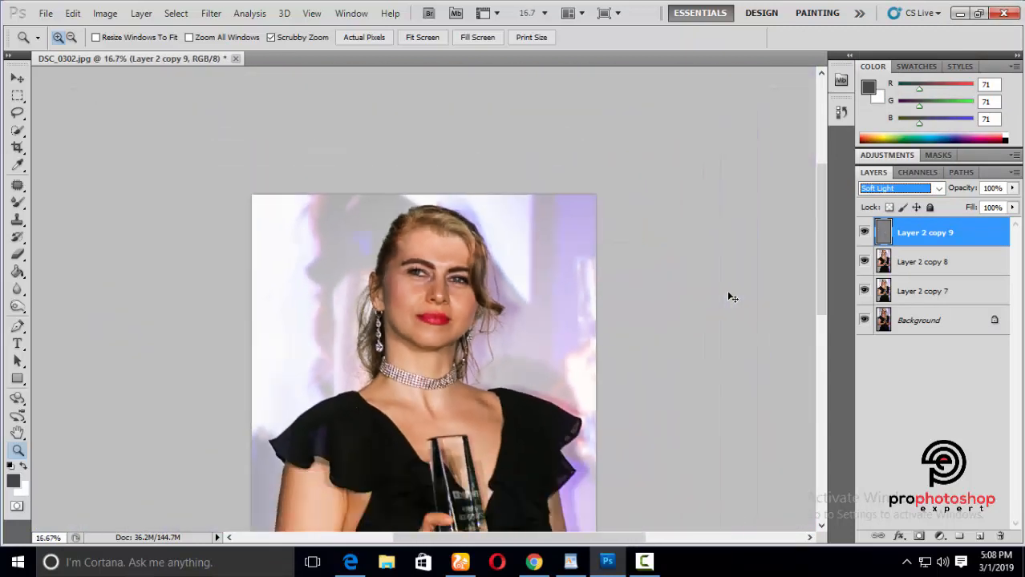
click(863, 233)
click(863, 234)
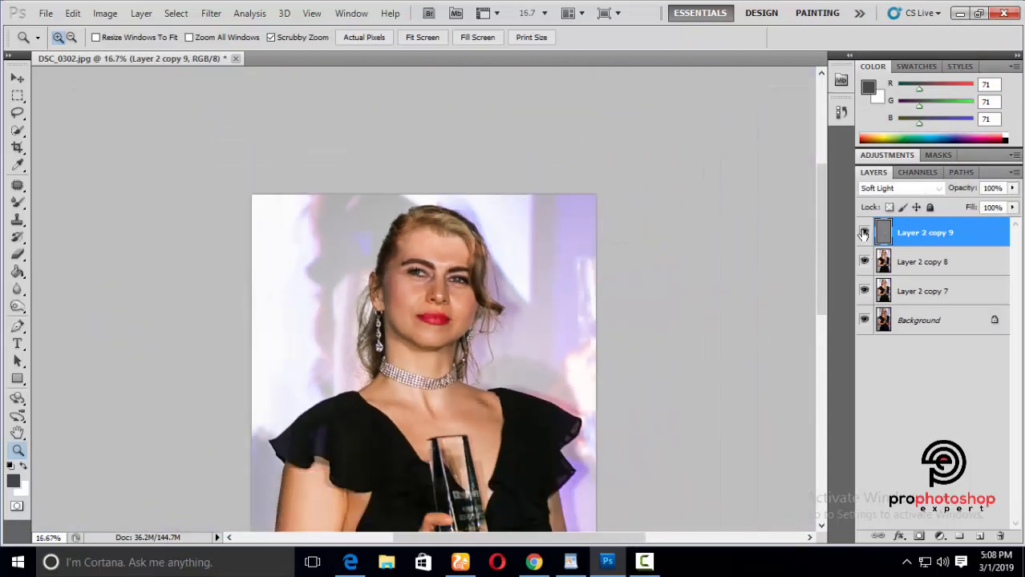
key(ctrl+plus)
key(ctrl+plus)
key(ctrl+plus)
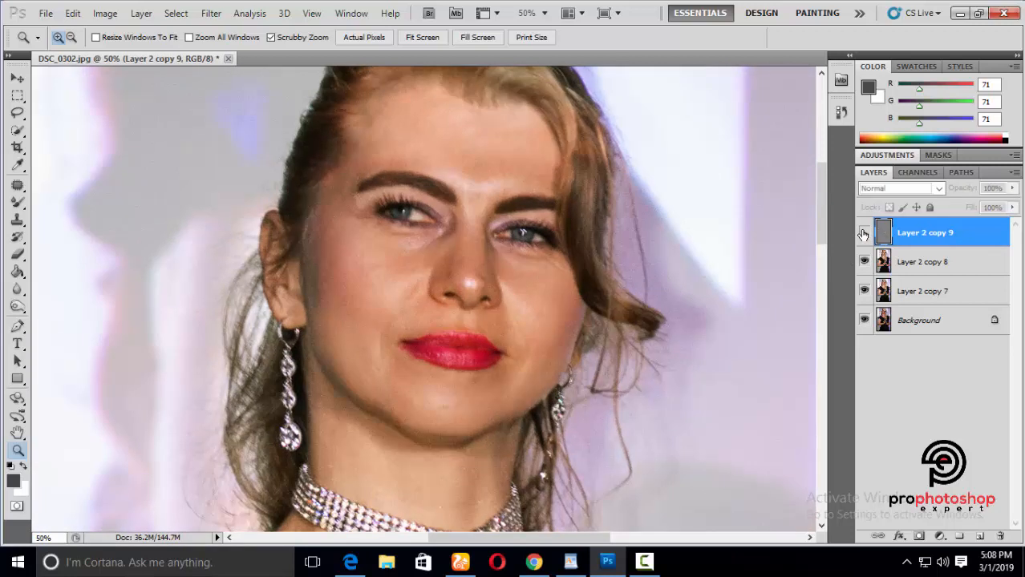
click(862, 233)
click(862, 234)
click(863, 233)
click(863, 234)
key(ctrl+minus)
key(ctrl+minus)
key(ctrl+minus)
key(ctrl+minus)
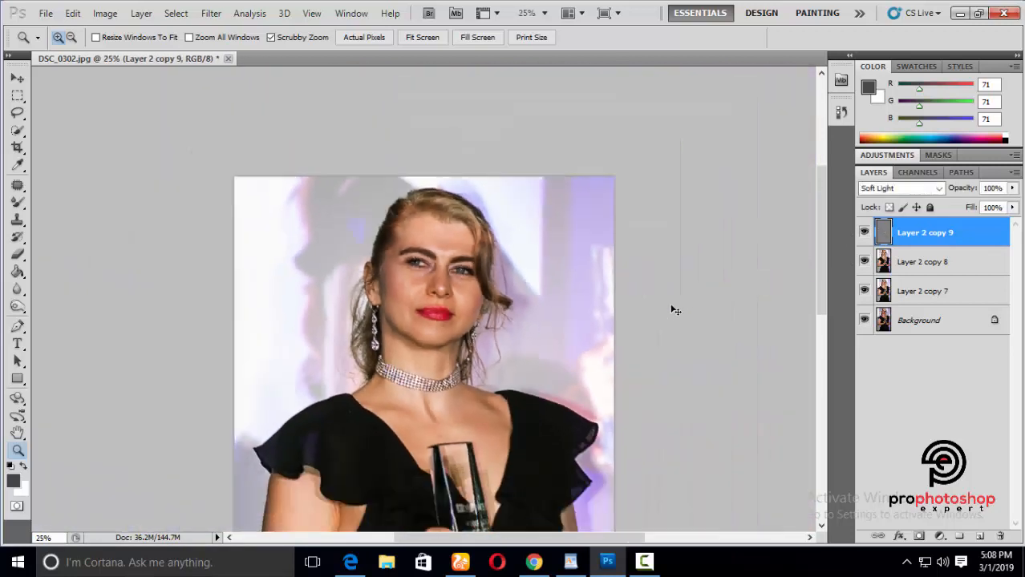
key(ctrl+plus)
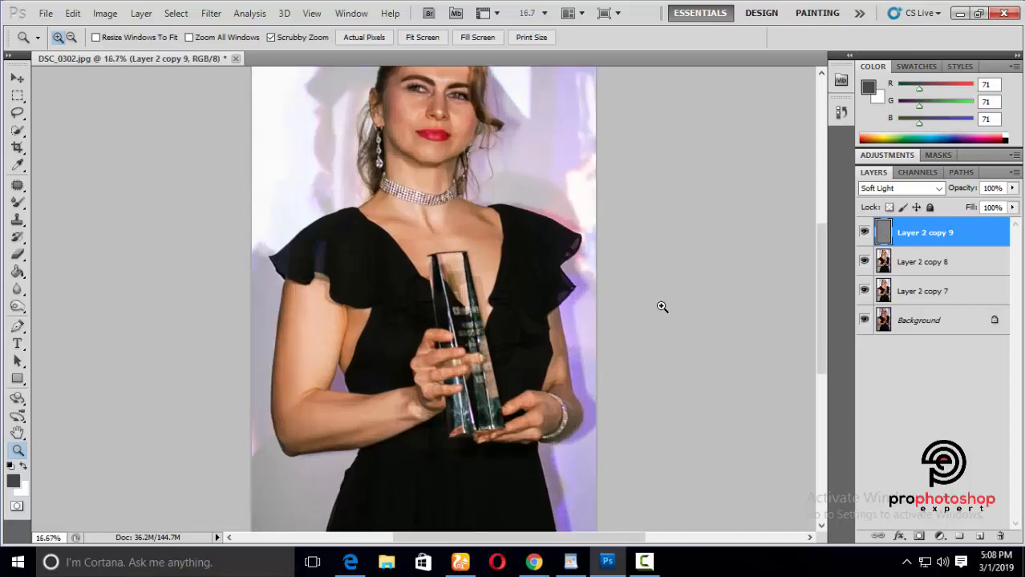
Select Layer 2 copy 8 and blend the forehead skin with the Mixer Brush, reducing the brush size to 80 px.
drag(818, 312, 839, 271)
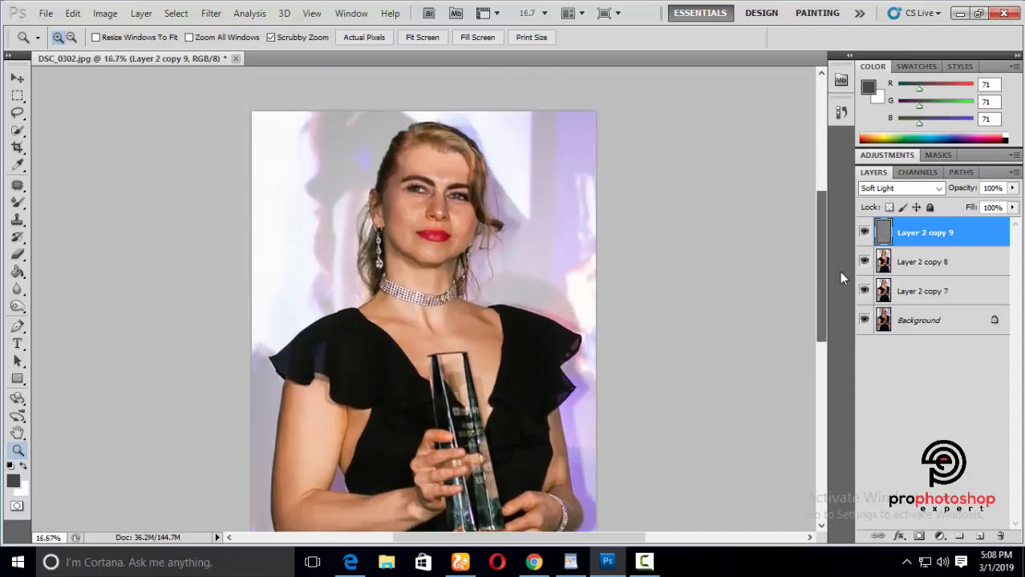
click(914, 264)
click(483, 176)
click(460, 171)
click(461, 172)
scroll(498, 300, up, 2)
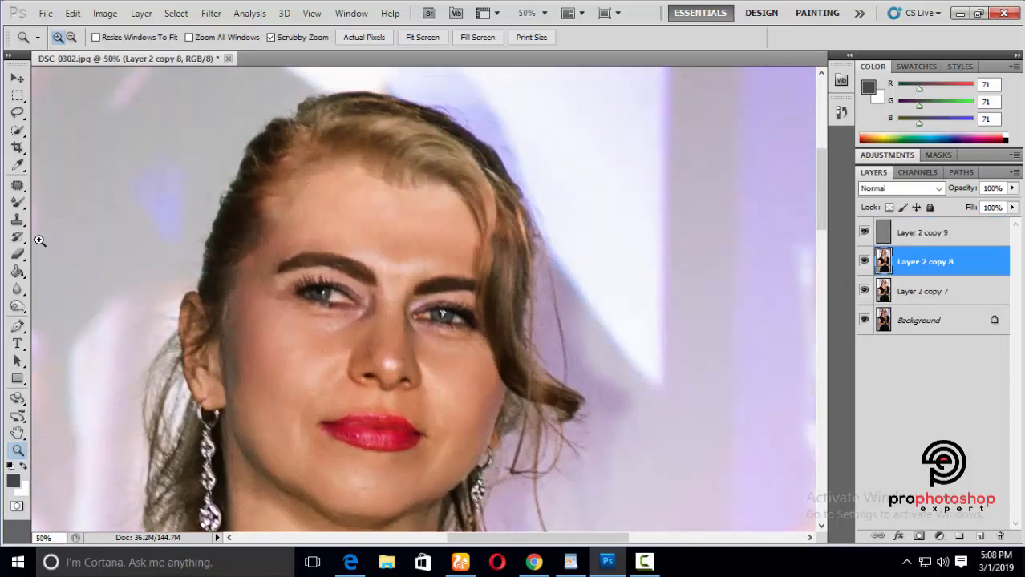
click(19, 206)
right_click(24, 215)
click(48, 247)
scroll(413, 204, up, 1)
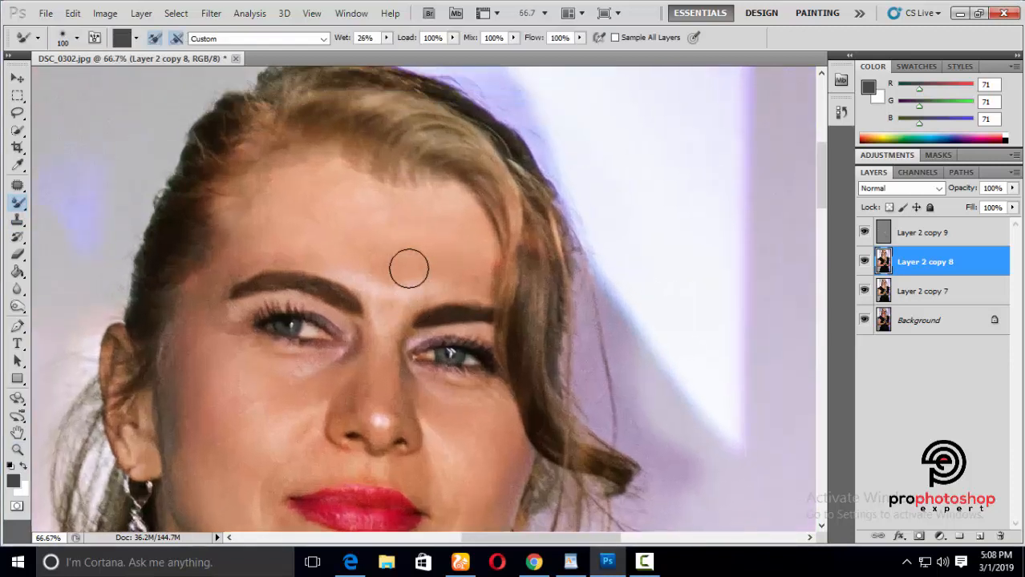
key(bracketleft)
key(bracketleft)
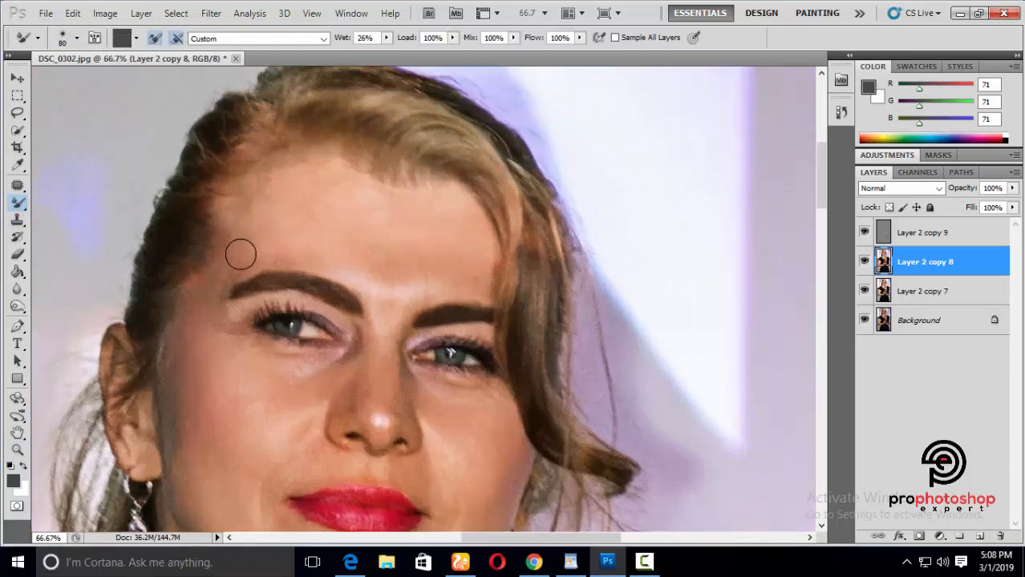
Blend the temple and the cheek beside the ear with the Mixer Brush at 150 px and 100 px.
scroll(179, 324, down, 5)
key(bracketright)
key(bracketright)
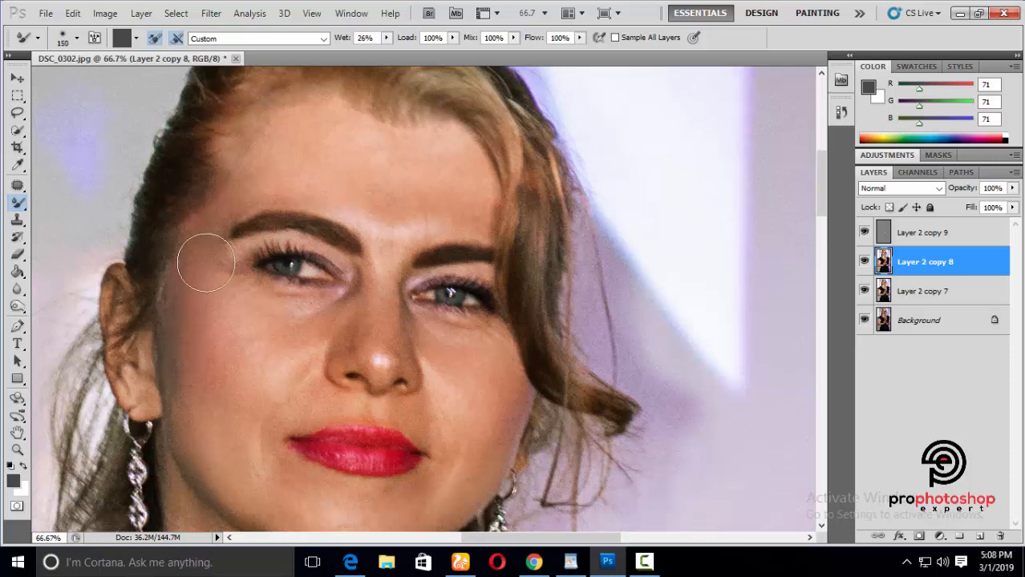
scroll(226, 293, down, 1)
scroll(228, 298, down, 3)
scroll(205, 312, down, 3)
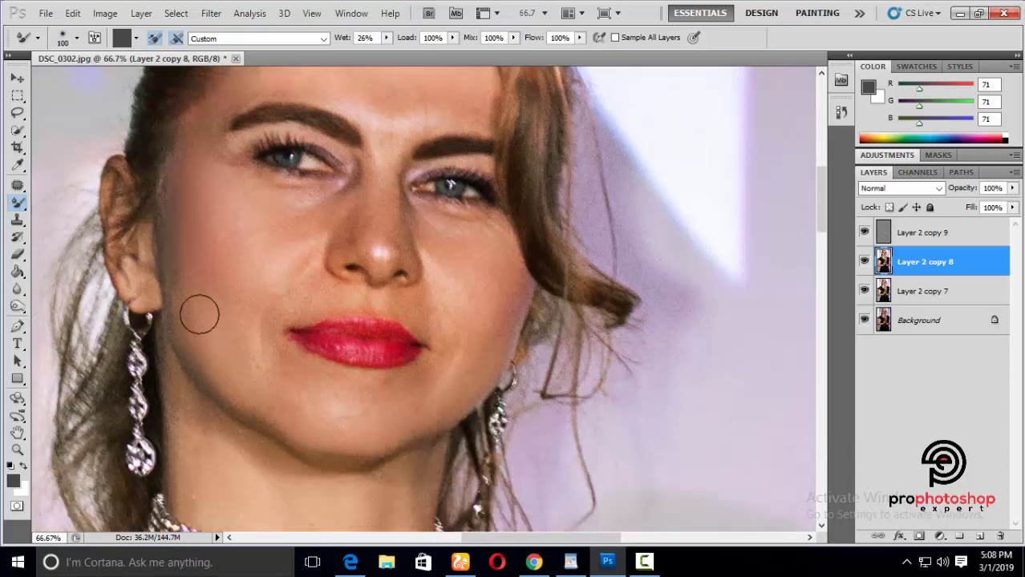
key(bracketleft)
key(bracketleft)
Smooth the chin with a 125 px Mixer Brush and the skin above the upper lip with a 90 px one.
scroll(473, 321, down, 3)
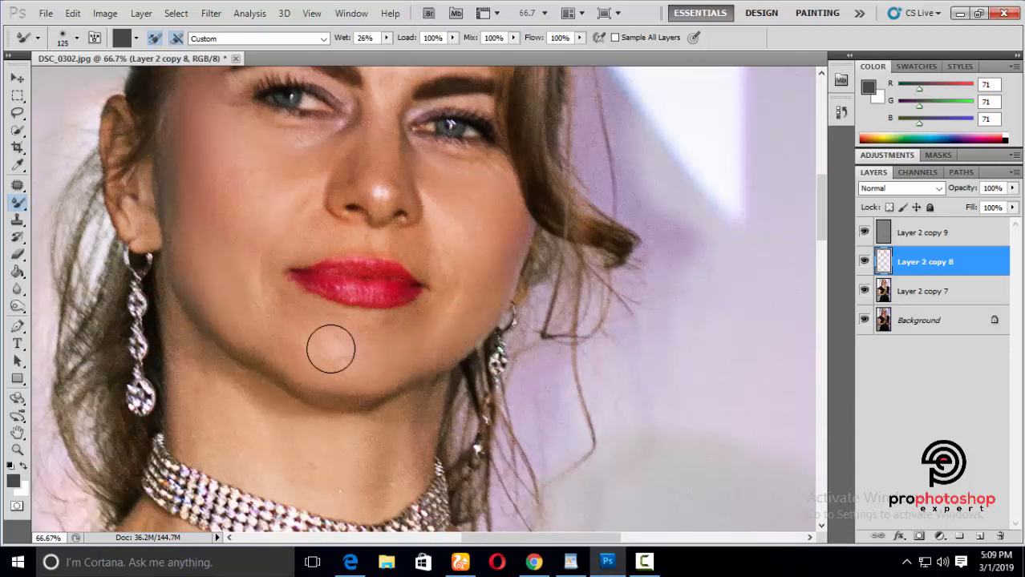
scroll(264, 345, up, 3)
key(bracketright)
key(bracketright)
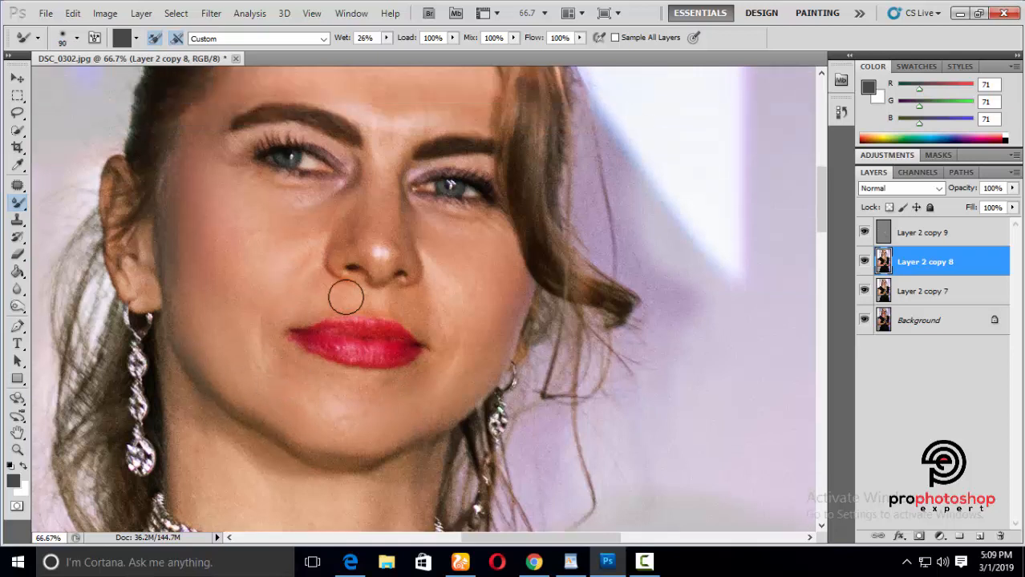
Even out the forehead above the eyebrows with the Mixer Brush at 100 px and 125 px.
scroll(465, 264, up, 3)
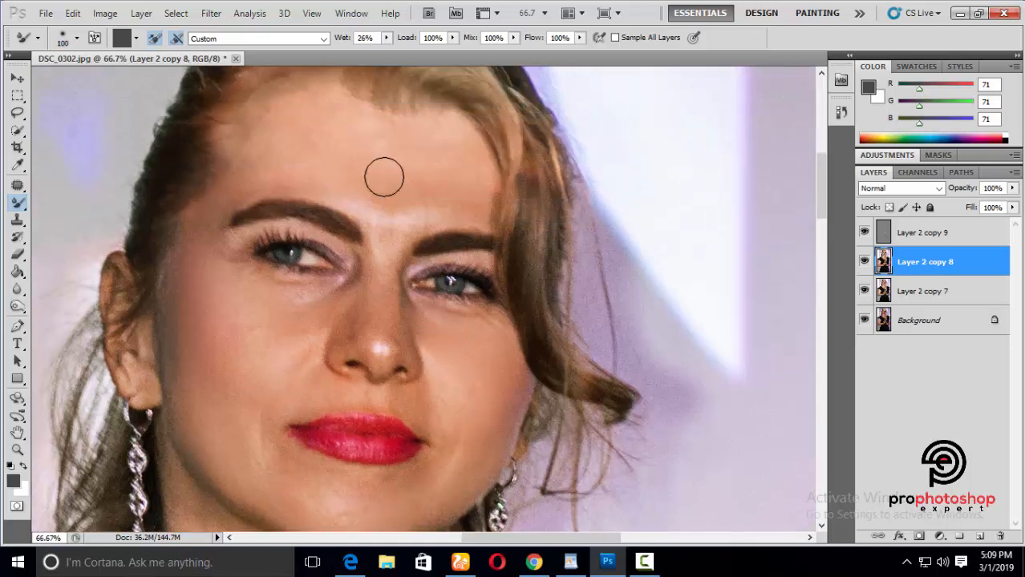
key(bracketright)
scroll(313, 145, up, 2)
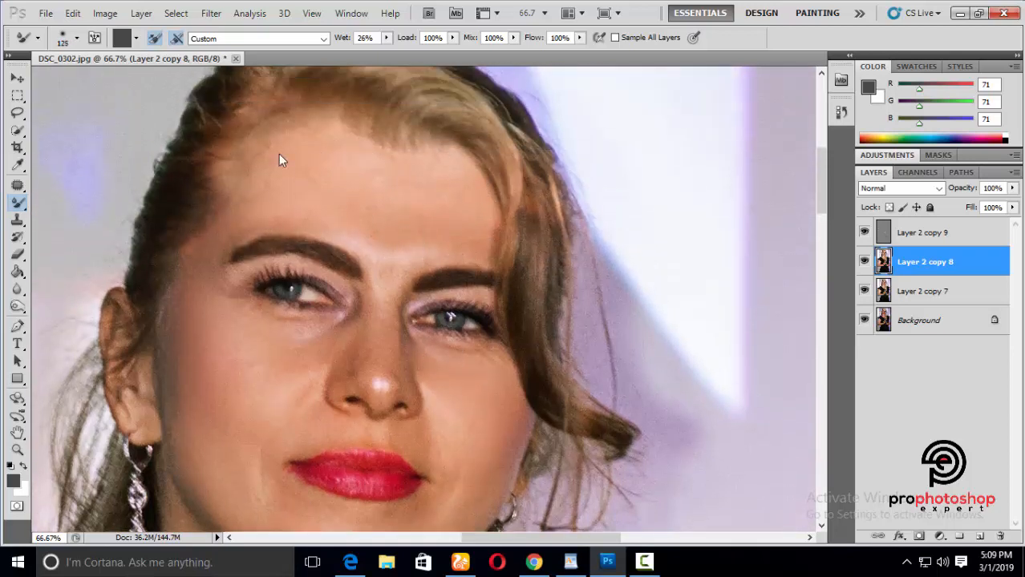
Smooth the cheeks with a 175 px Mixer Brush and the areas beside the nose and below the mouth at 80 px.
scroll(183, 276, down, 3)
scroll(188, 321, down, 3)
scroll(207, 289, down, 2)
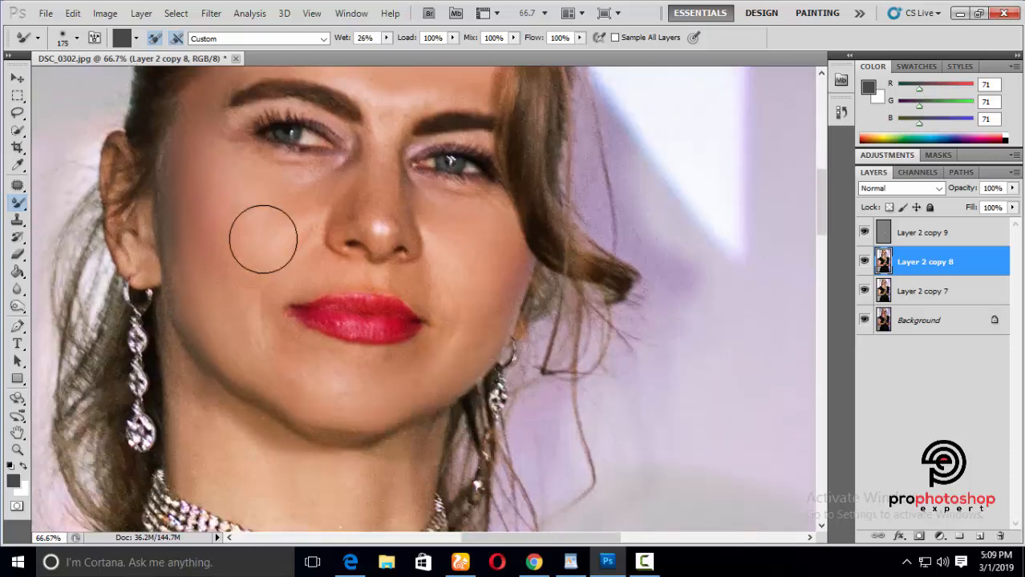
key(bracketleft)
key(bracketleft)
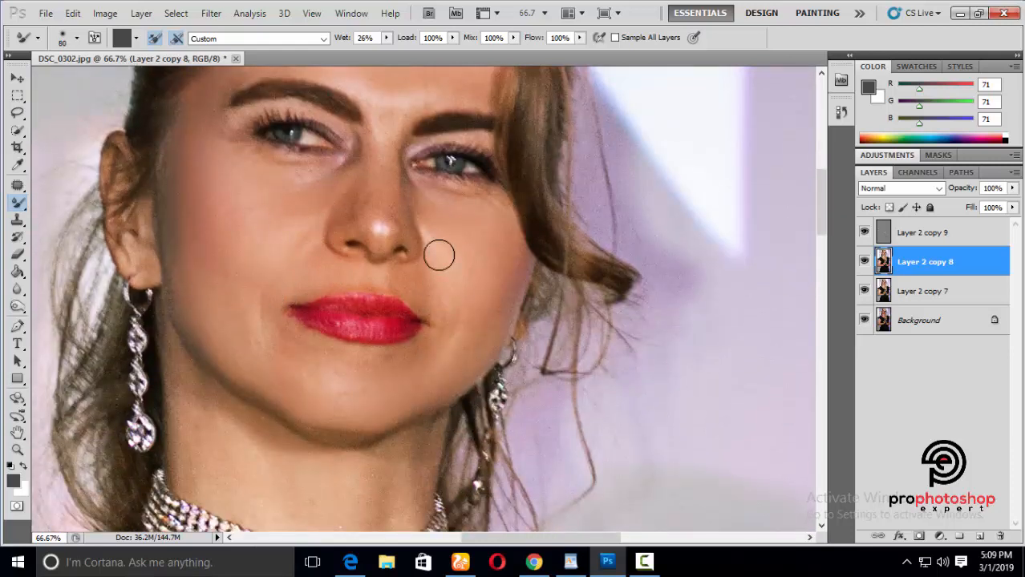
key(bracketright)
scroll(366, 307, down, 3)
key(bracketleft)
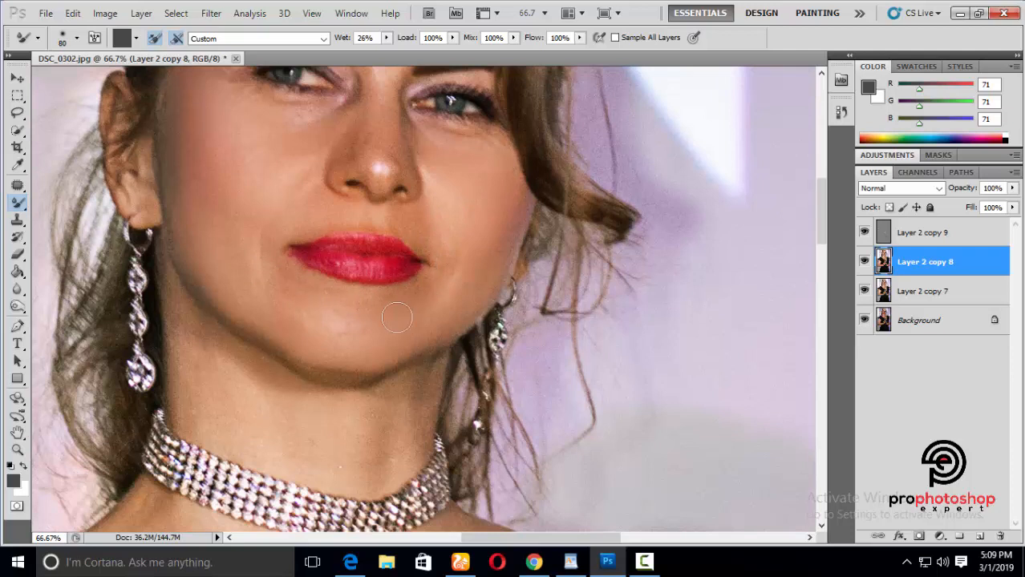
Blend the skin of the chin and neck above the choker, enlarging the Mixer Brush to 175 px.
key(bracketright)
key(bracketright)
key(bracketright)
scroll(406, 349, down, 2)
key(bracketright)
key(bracketright)
key(bracketright)
key(ctrl+minus)
key(ctrl+minus)
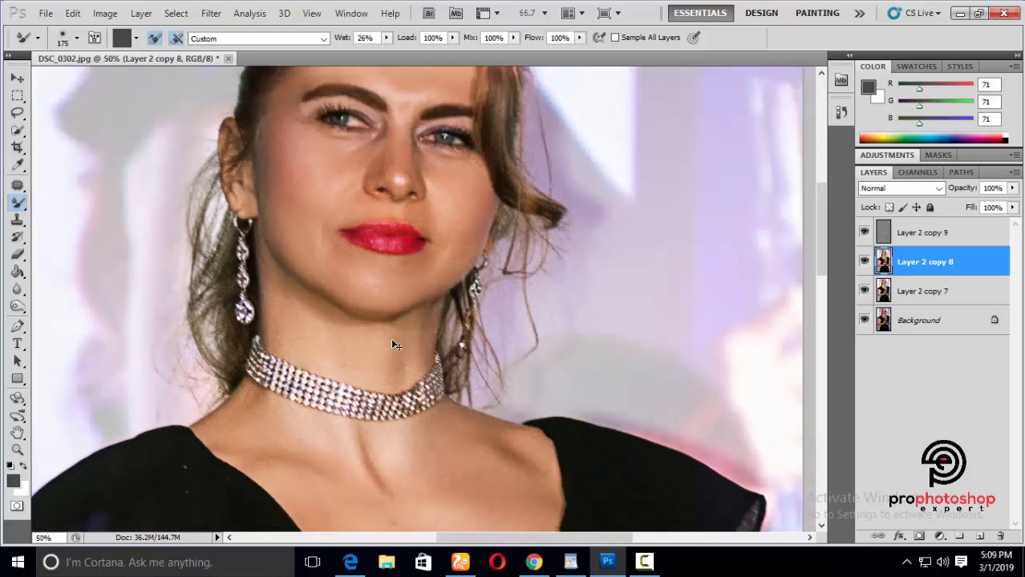
Smooth the collarbones and upper chest below the choker with the Mixer Brush at 90 to 125 px.
scroll(389, 335, down, 5)
key(ctrl+plus)
key(bracketleft)
key(bracketleft)
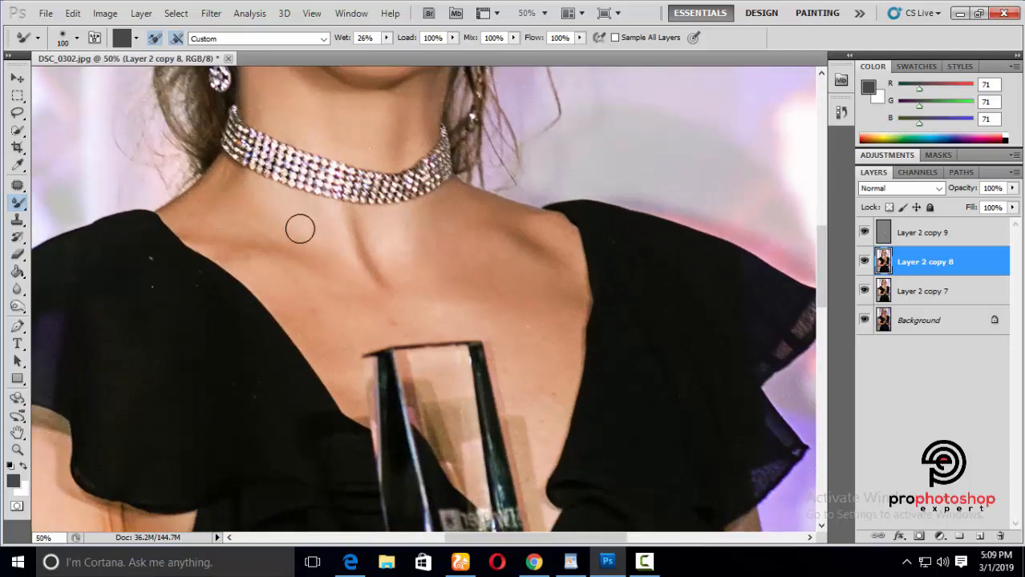
scroll(446, 199, down, 2)
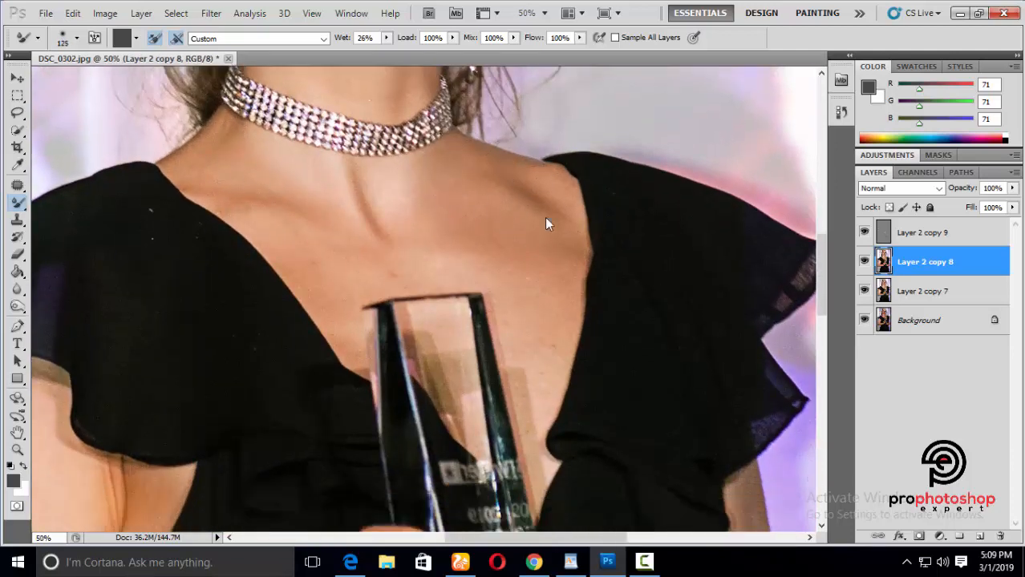
key(bracketleft)
scroll(318, 257, down, 2)
key(bracketleft)
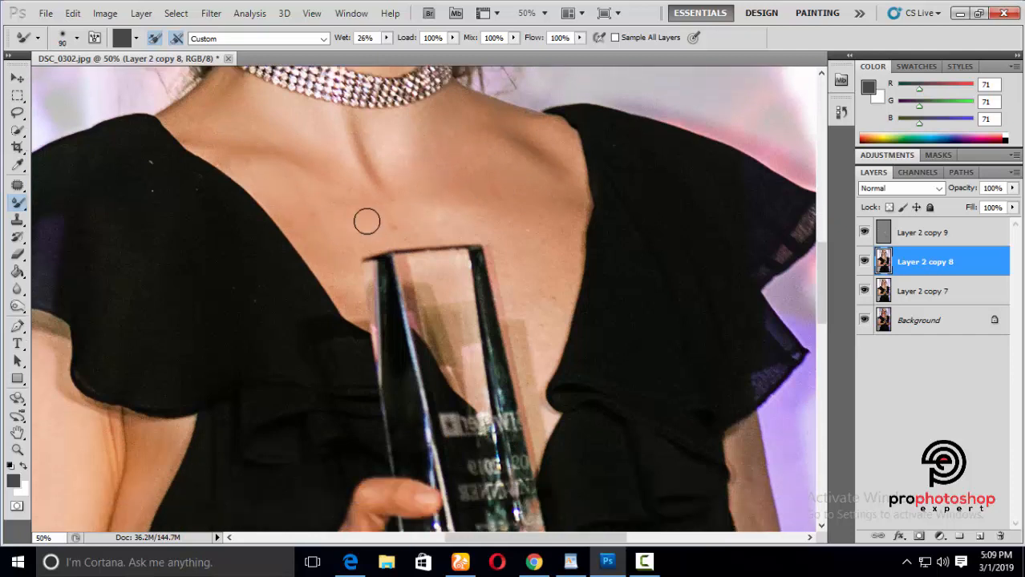
Blend the chest skin around the top of the trophy with the Mixer Brush at 150 px and 90 px.
scroll(521, 225, down, 2)
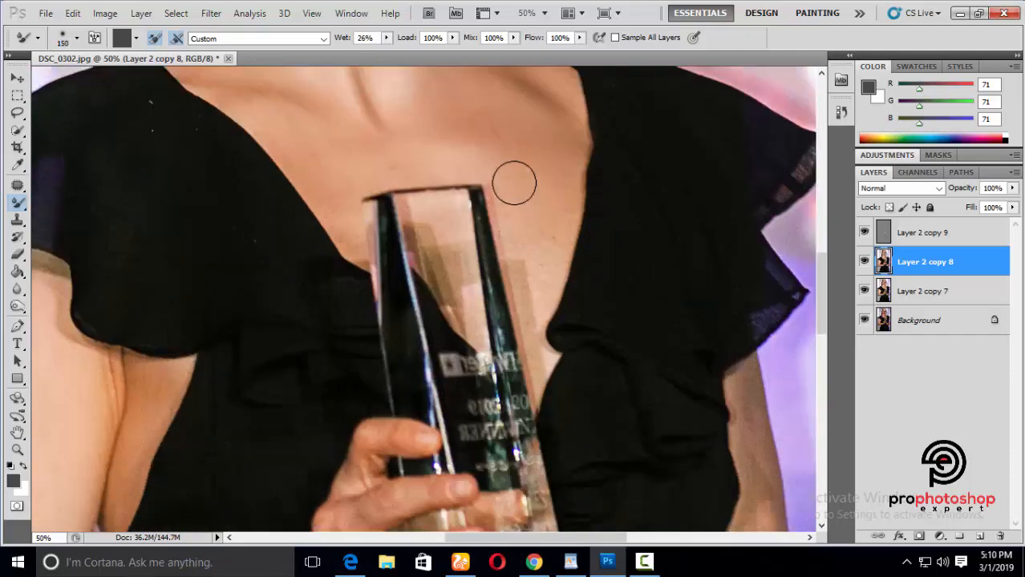
key(bracketright)
scroll(370, 244, up, 1)
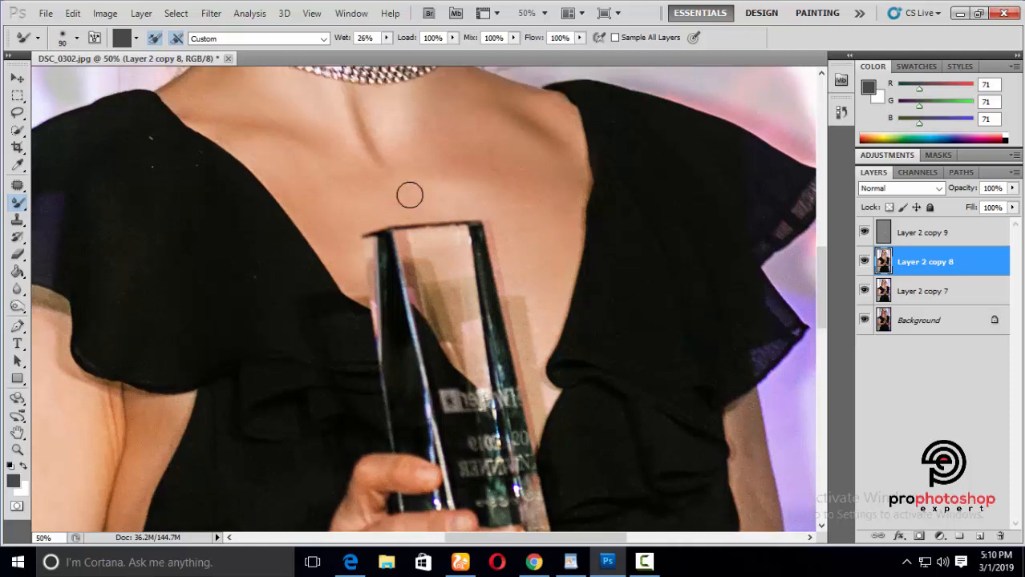
key(bracketleft)
key(bracketleft)
scroll(297, 121, up, 1)
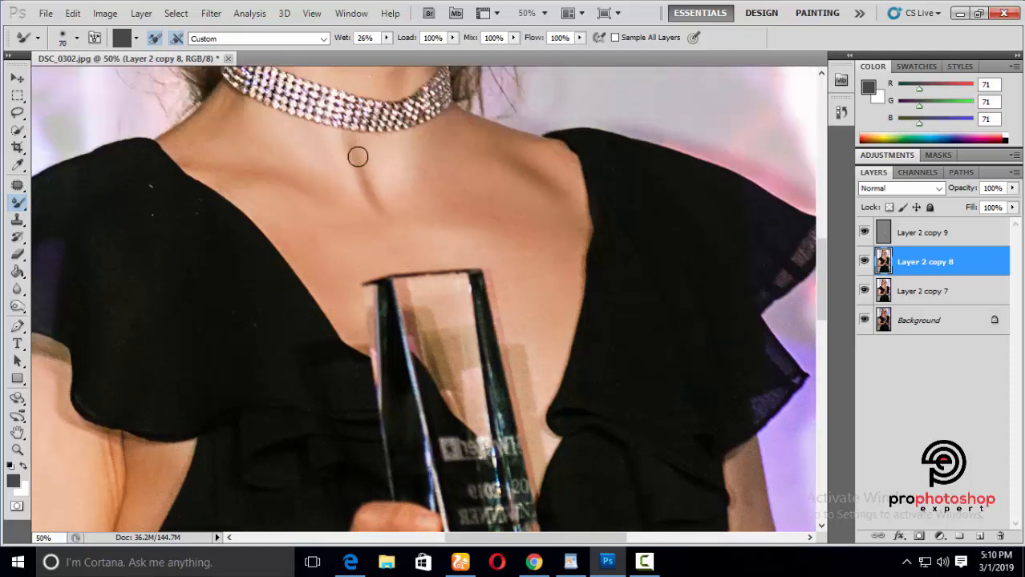
Refine the hollow of the throat and the chest beside the trophy with the Mixer Brush at 70 px and 80 px.
key(bracketright)
key(bracketright)
scroll(517, 266, down, 2)
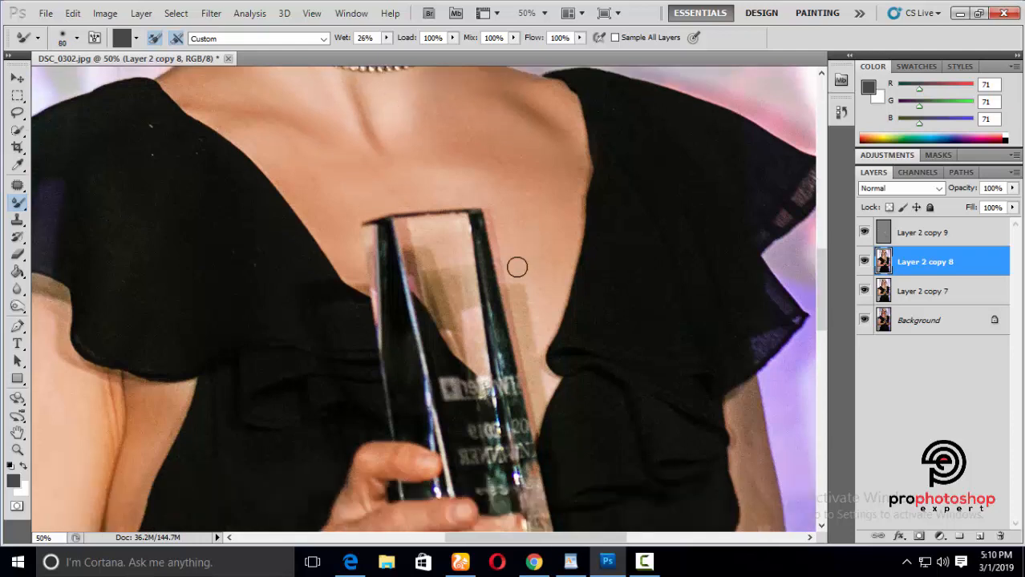
key(bracketright)
Smooth the upper arm below the ruffled sleeve with a 175 px Mixer Brush and the forearm at 125 px.
key(ctrl+minus)
key(bracketleft)
key(bracketleft)
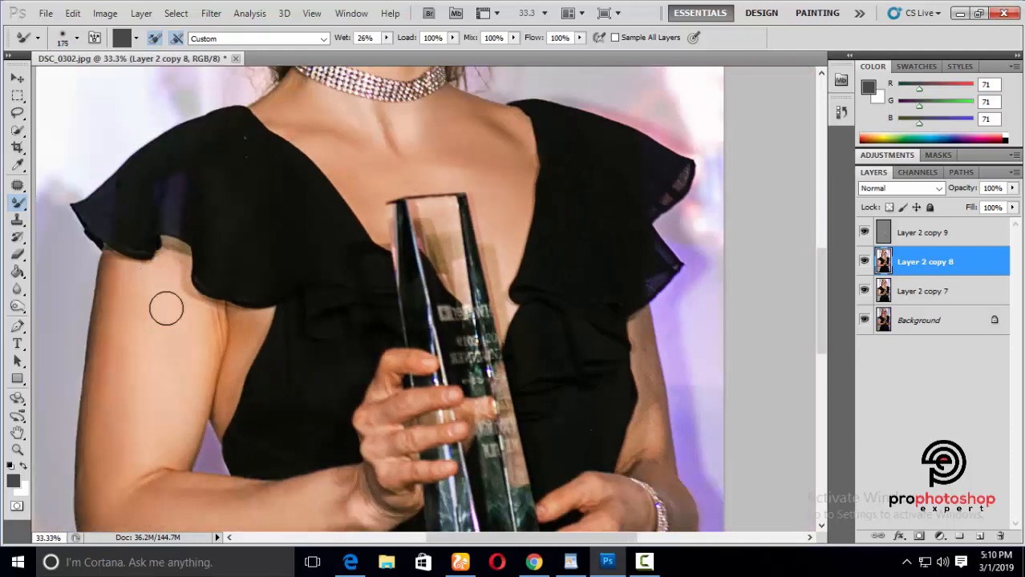
scroll(165, 304, down, 4)
scroll(148, 321, down, 2)
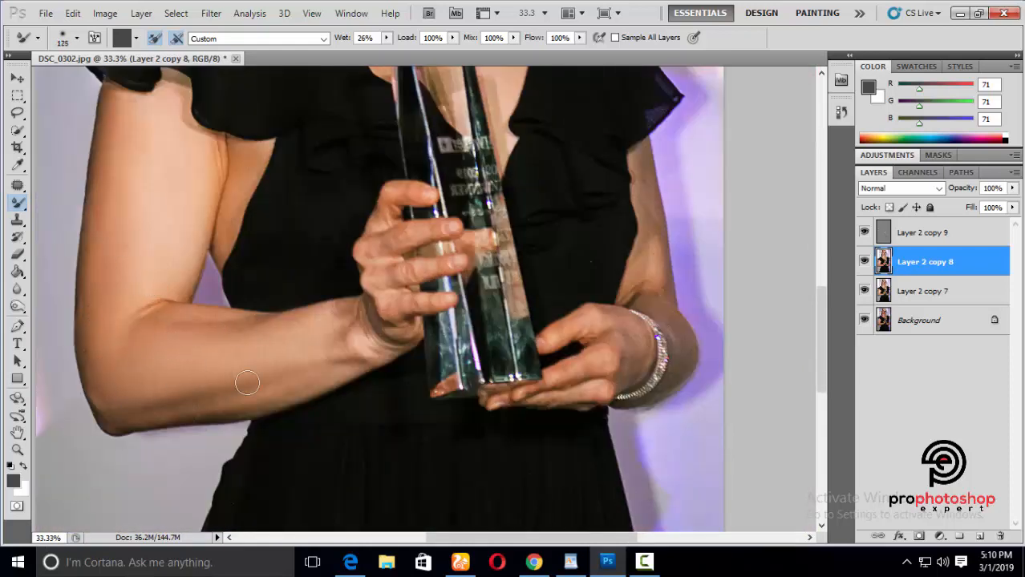
Finish blending the forearm and the hand beside the bracelet with the Mixer Brush at 125 px and 90 px.
key(bracketright)
key(bracketright)
key(bracketright)
scroll(620, 303, up, 1)
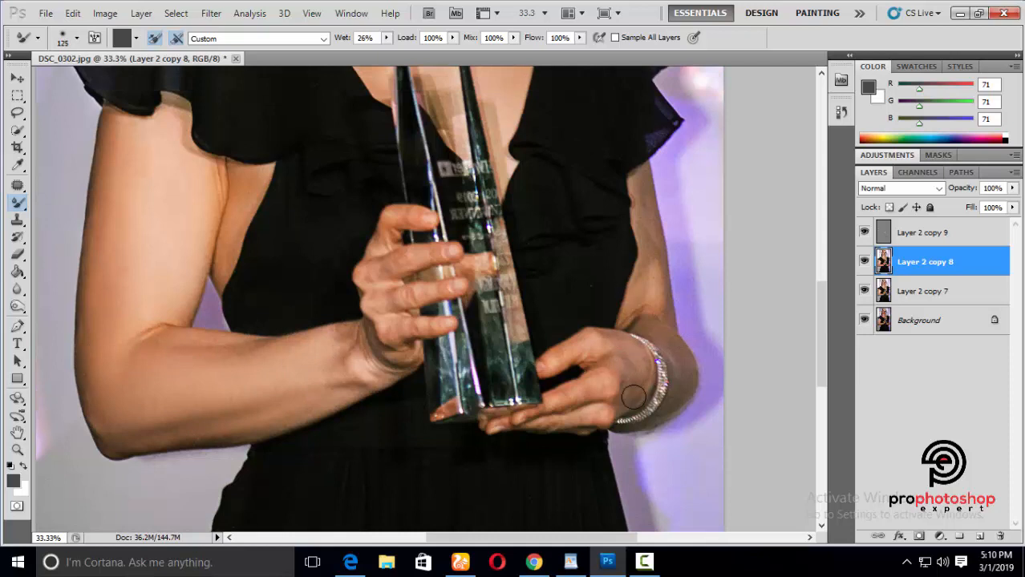
key(bracketleft)
key(ctrl+minus)
key(ctrl+minus)
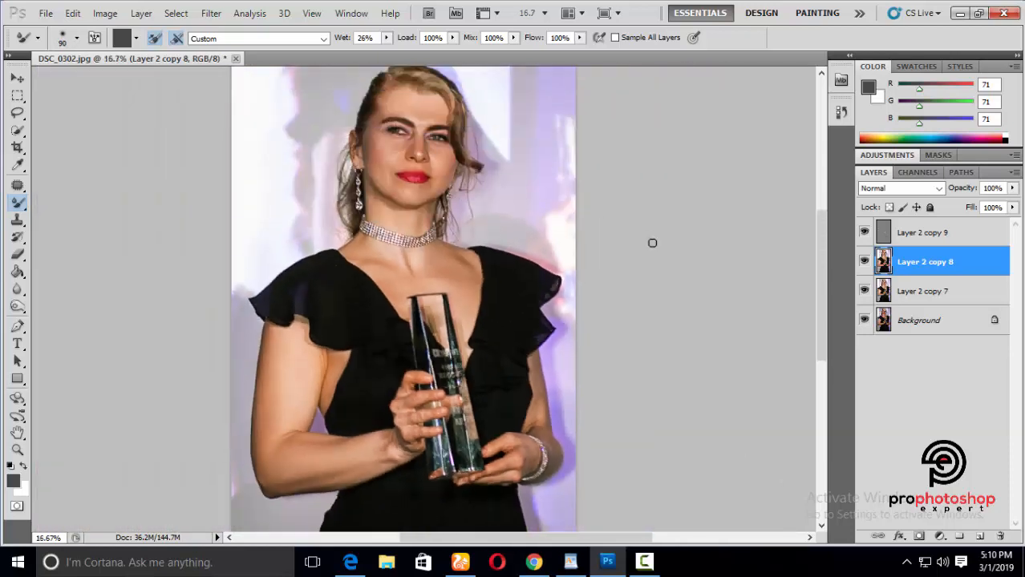
Lower the opacity of Layer 2 copy 8 to 75%.
scroll(625, 258, up, 1)
click(1013, 207)
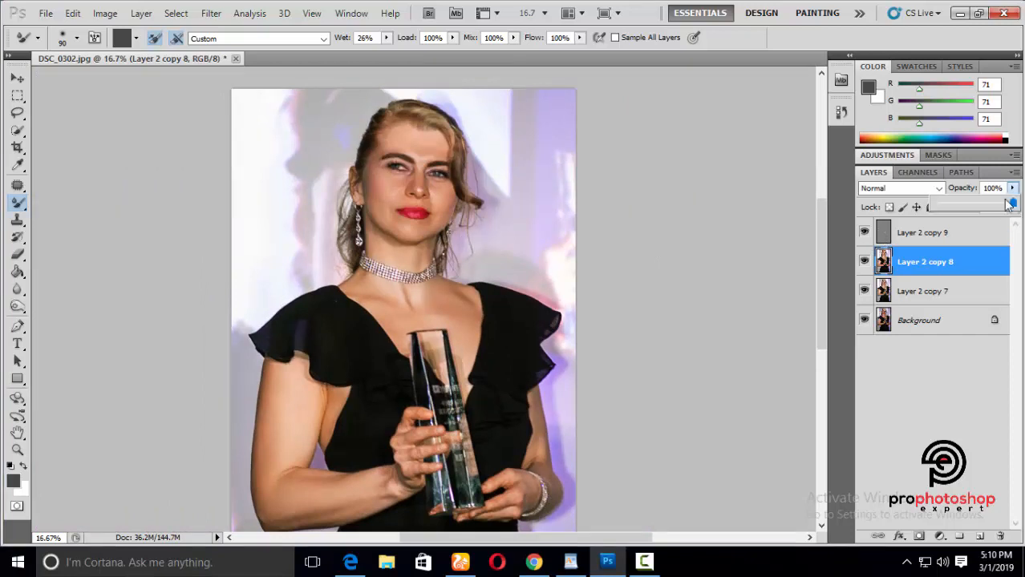
key(ctrl+minus)
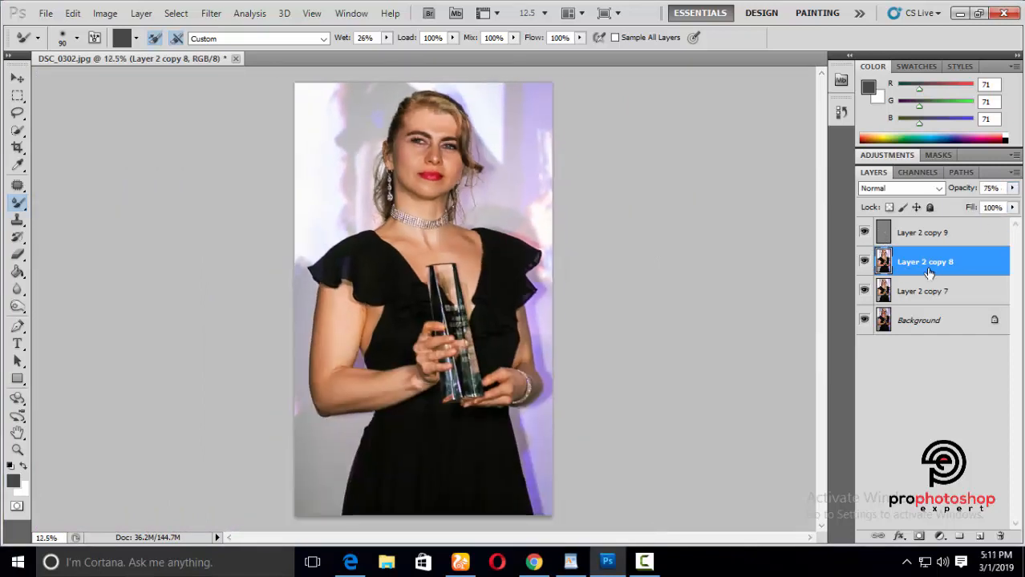
Try to merge Layer 2 copy 8 with Layer 2 copy 9, and undo the merge.
shift+click(926, 234)
right_click(927, 237)
click(785, 505)
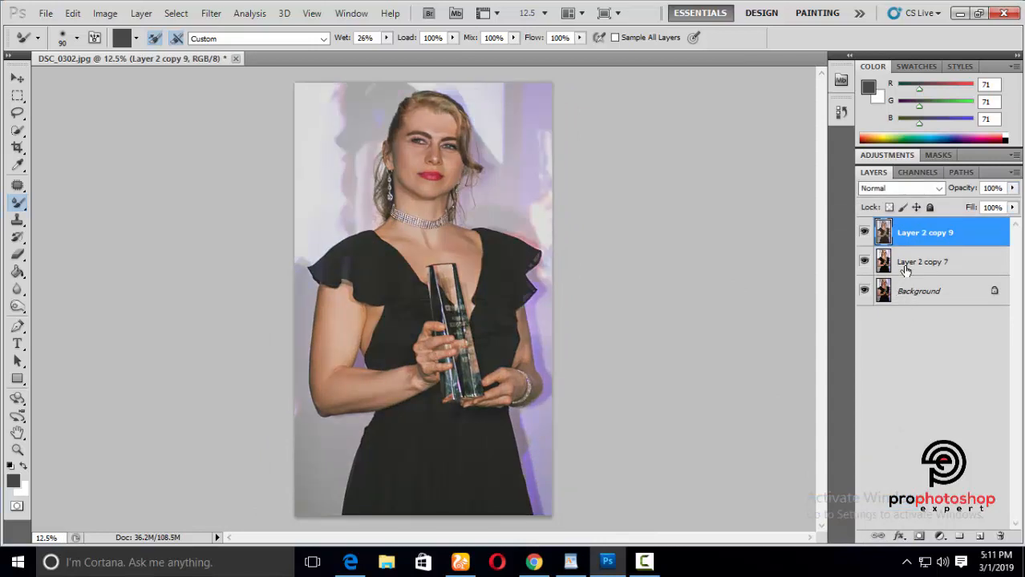
key(ctrl+z)
Duplicate Layer 2 copy 7 and merge the duplicate with Layer 2 copy 8 and Layer 2 copy 9.
click(920, 289)
key(ctrl+j)
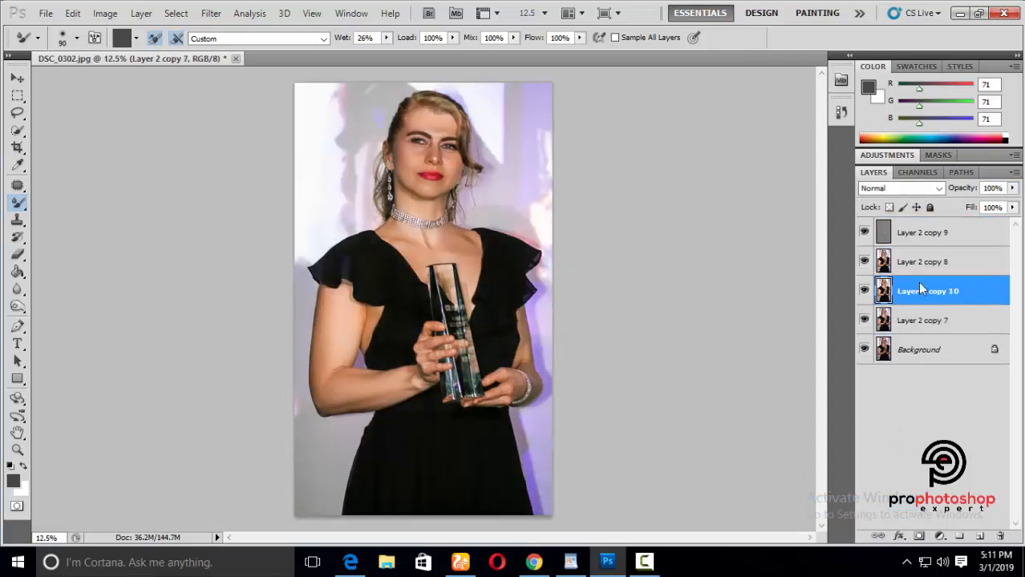
shift+click(930, 238)
right_click(930, 238)
click(781, 499)
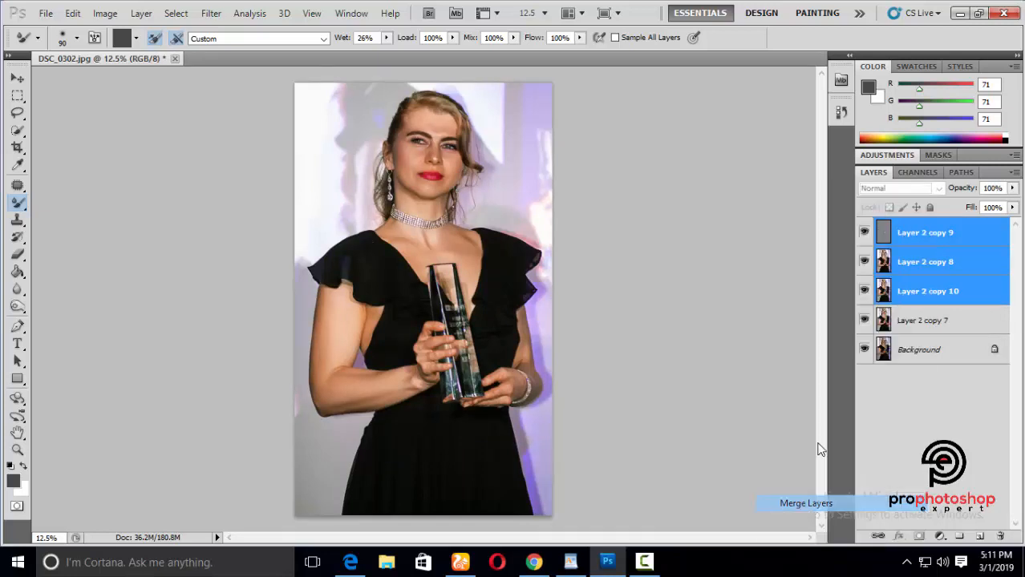
Hide Layer 2 copy 7 and compare the merged Layer 2 copy 9, hidden and shown, with the original Background.
click(865, 232)
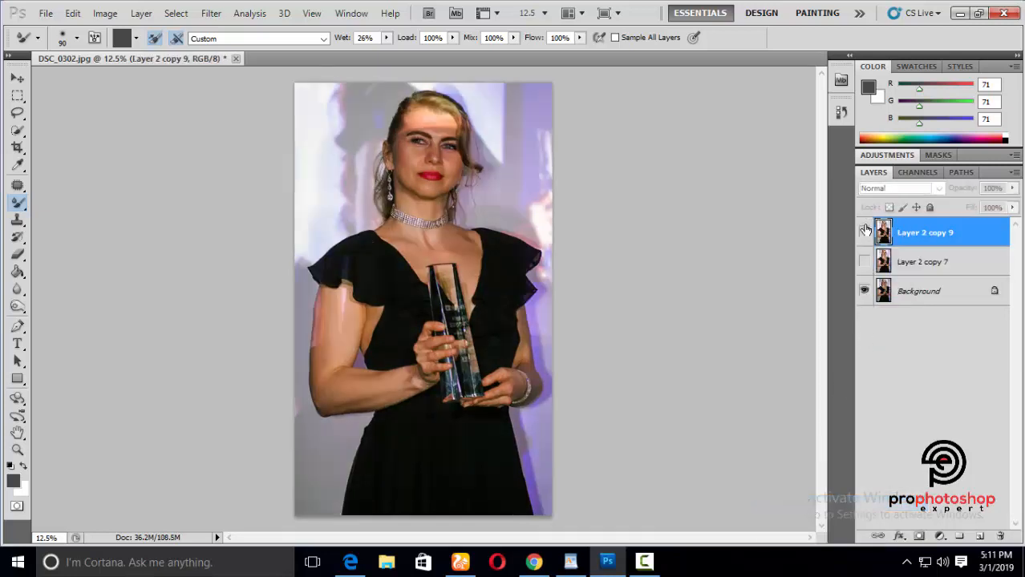
click(865, 231)
click(865, 232)
click(864, 231)
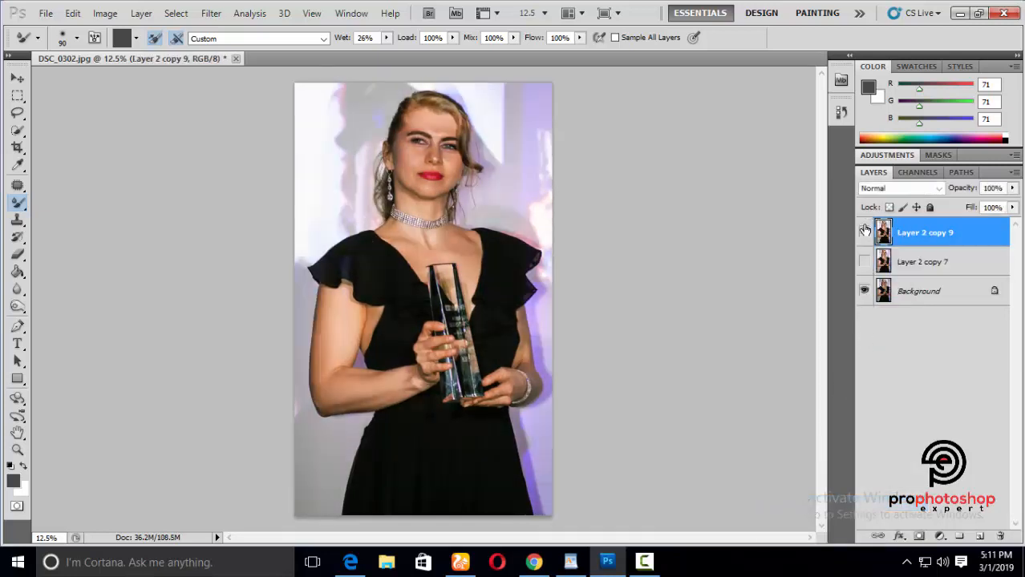
click(864, 232)
click(864, 232)
click(864, 231)
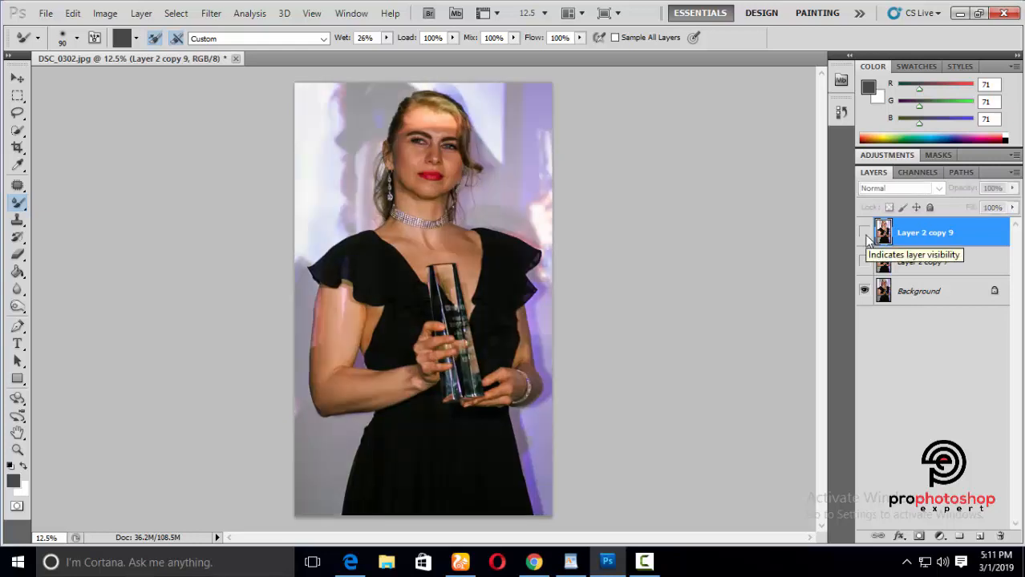
click(865, 232)
click(864, 232)
click(864, 232)
Examine the retouched portrait as a whole and closer up on the face, chest, arms and trophy.
key(ctrl+minus)
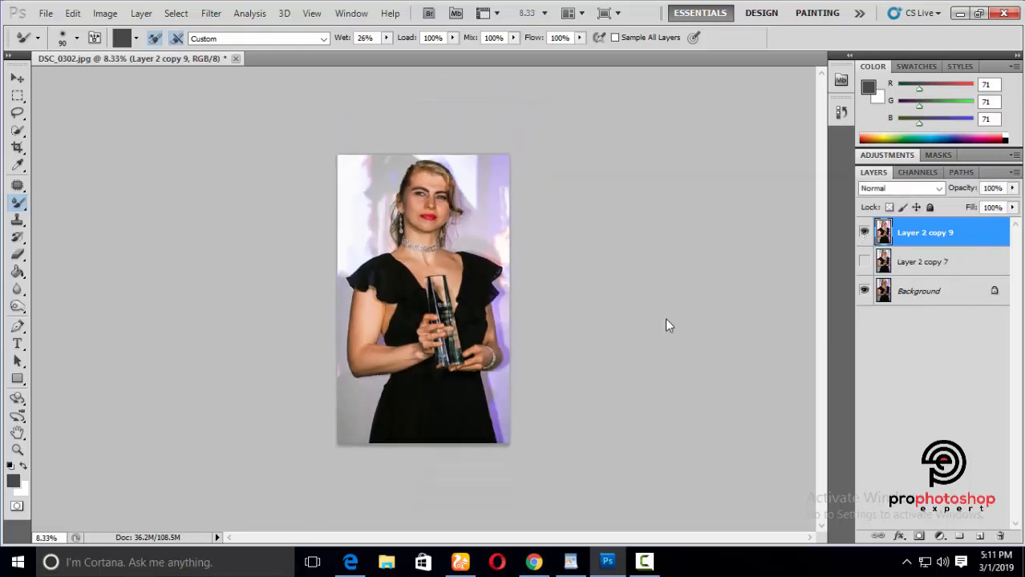
key(ctrl+minus)
key(ctrl+plus)
key(ctrl+plus)
key(ctrl+plus)
key(ctrl+plus)
scroll(638, 286, up, 3)
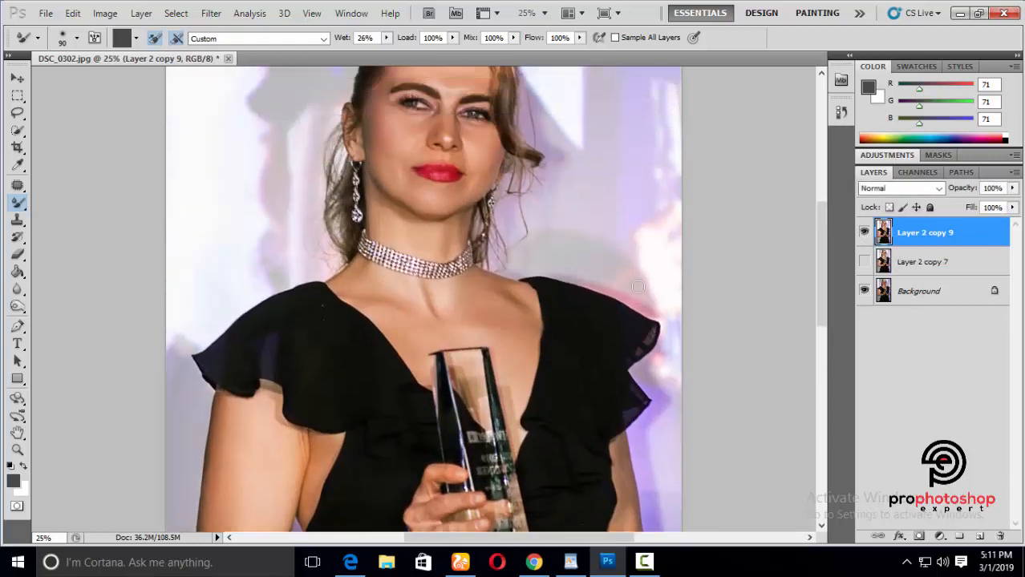
scroll(635, 286, down, 3)
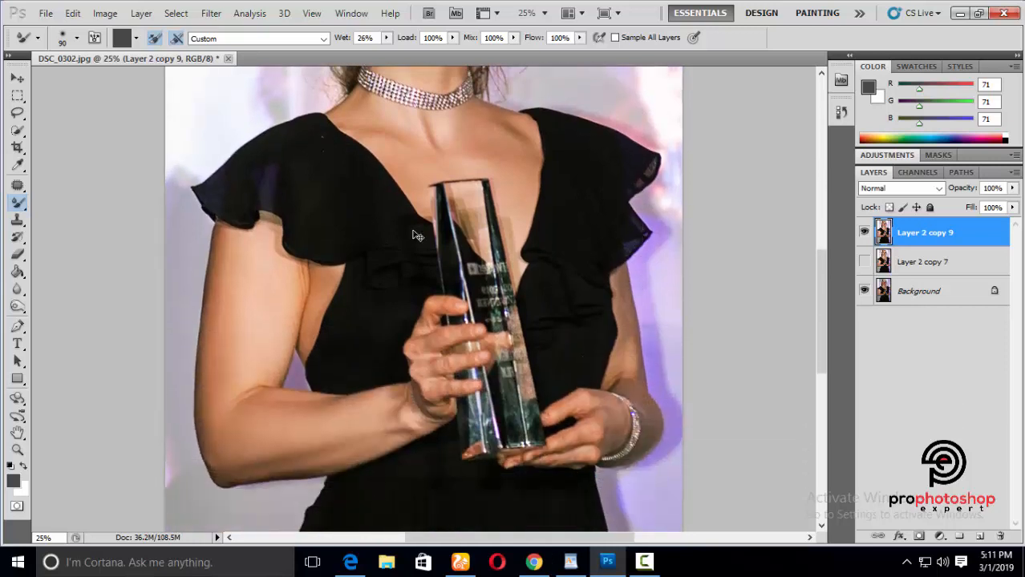
key(ctrl+plus)
scroll(397, 223, up, 3)
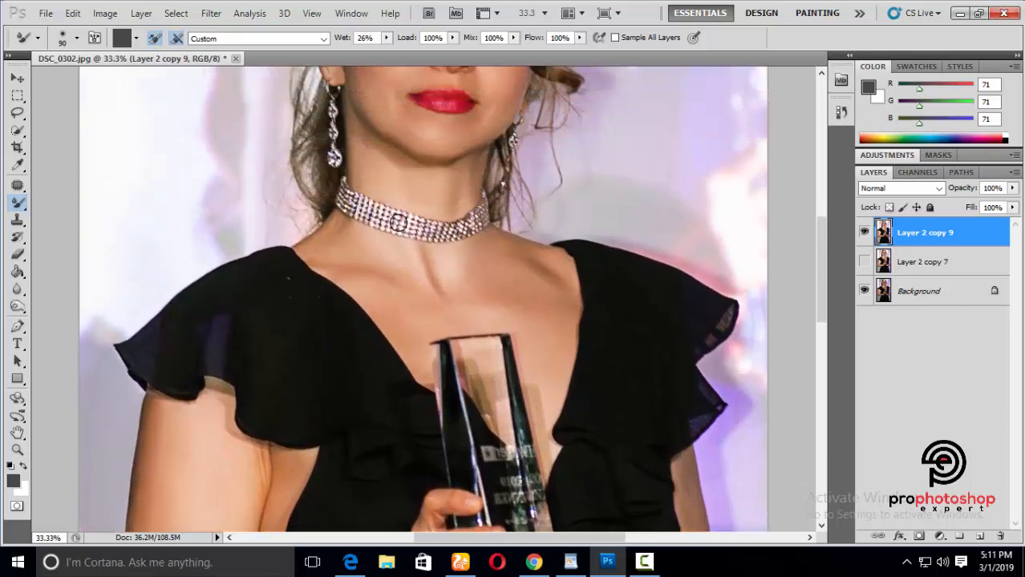
scroll(398, 223, down, 2)
key(ctrl+minus)
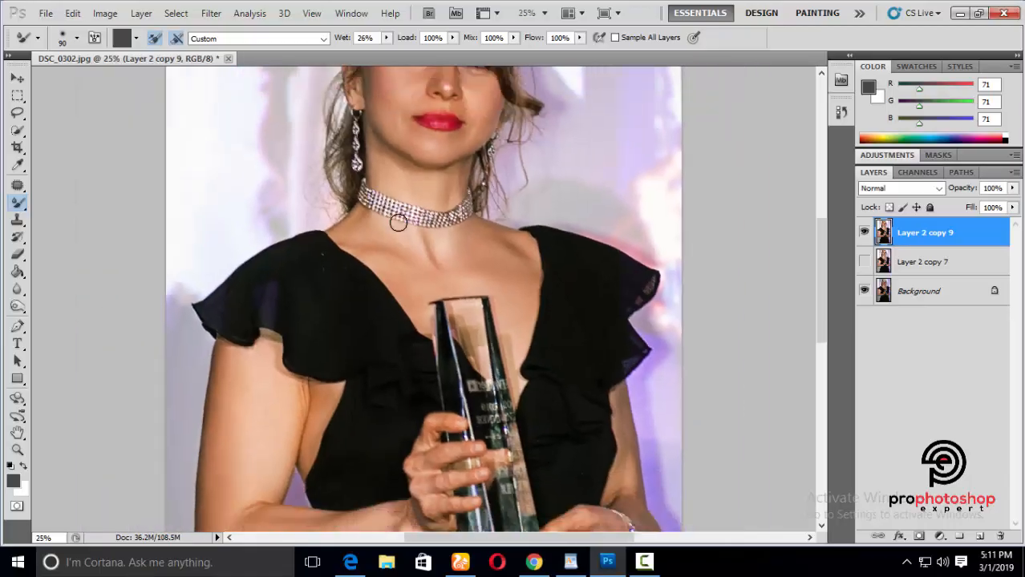